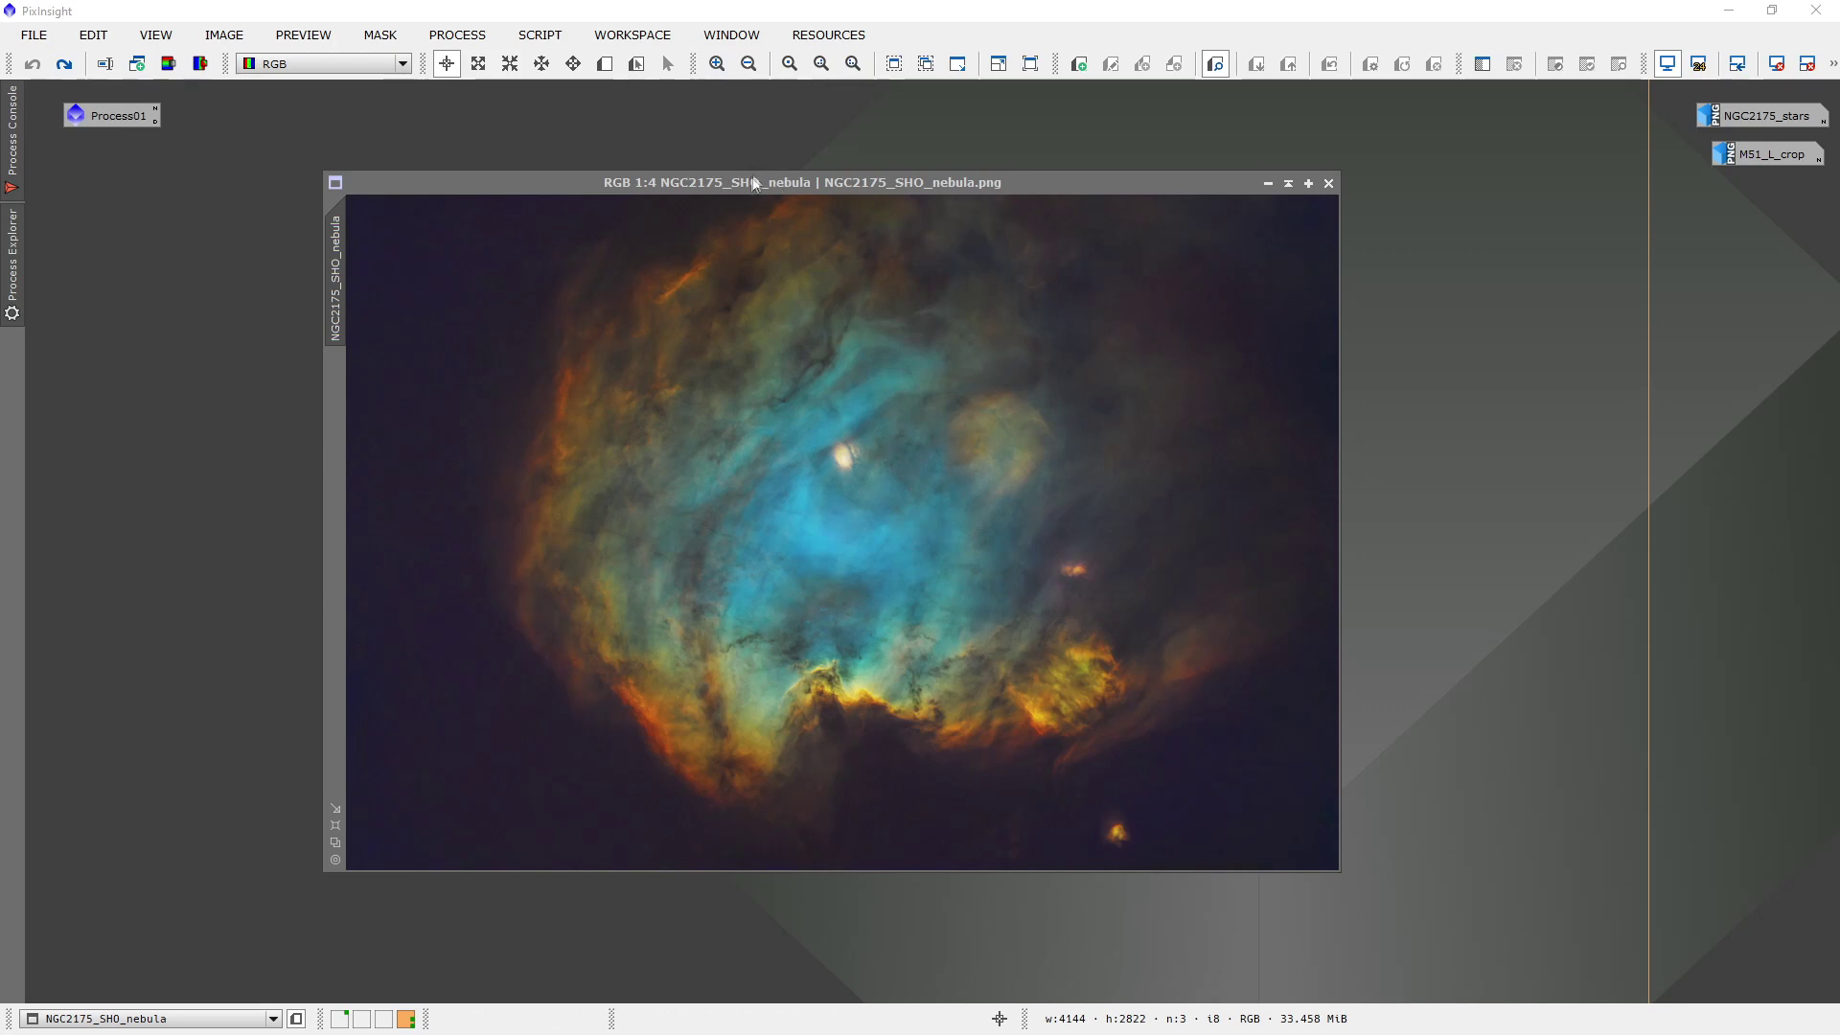
# Create range_mask with RangeSelection at smoothness 36 and lower limit 0.15.
pyautogui.moveTo(755, 182); pyautogui.dragTo(788, 202)
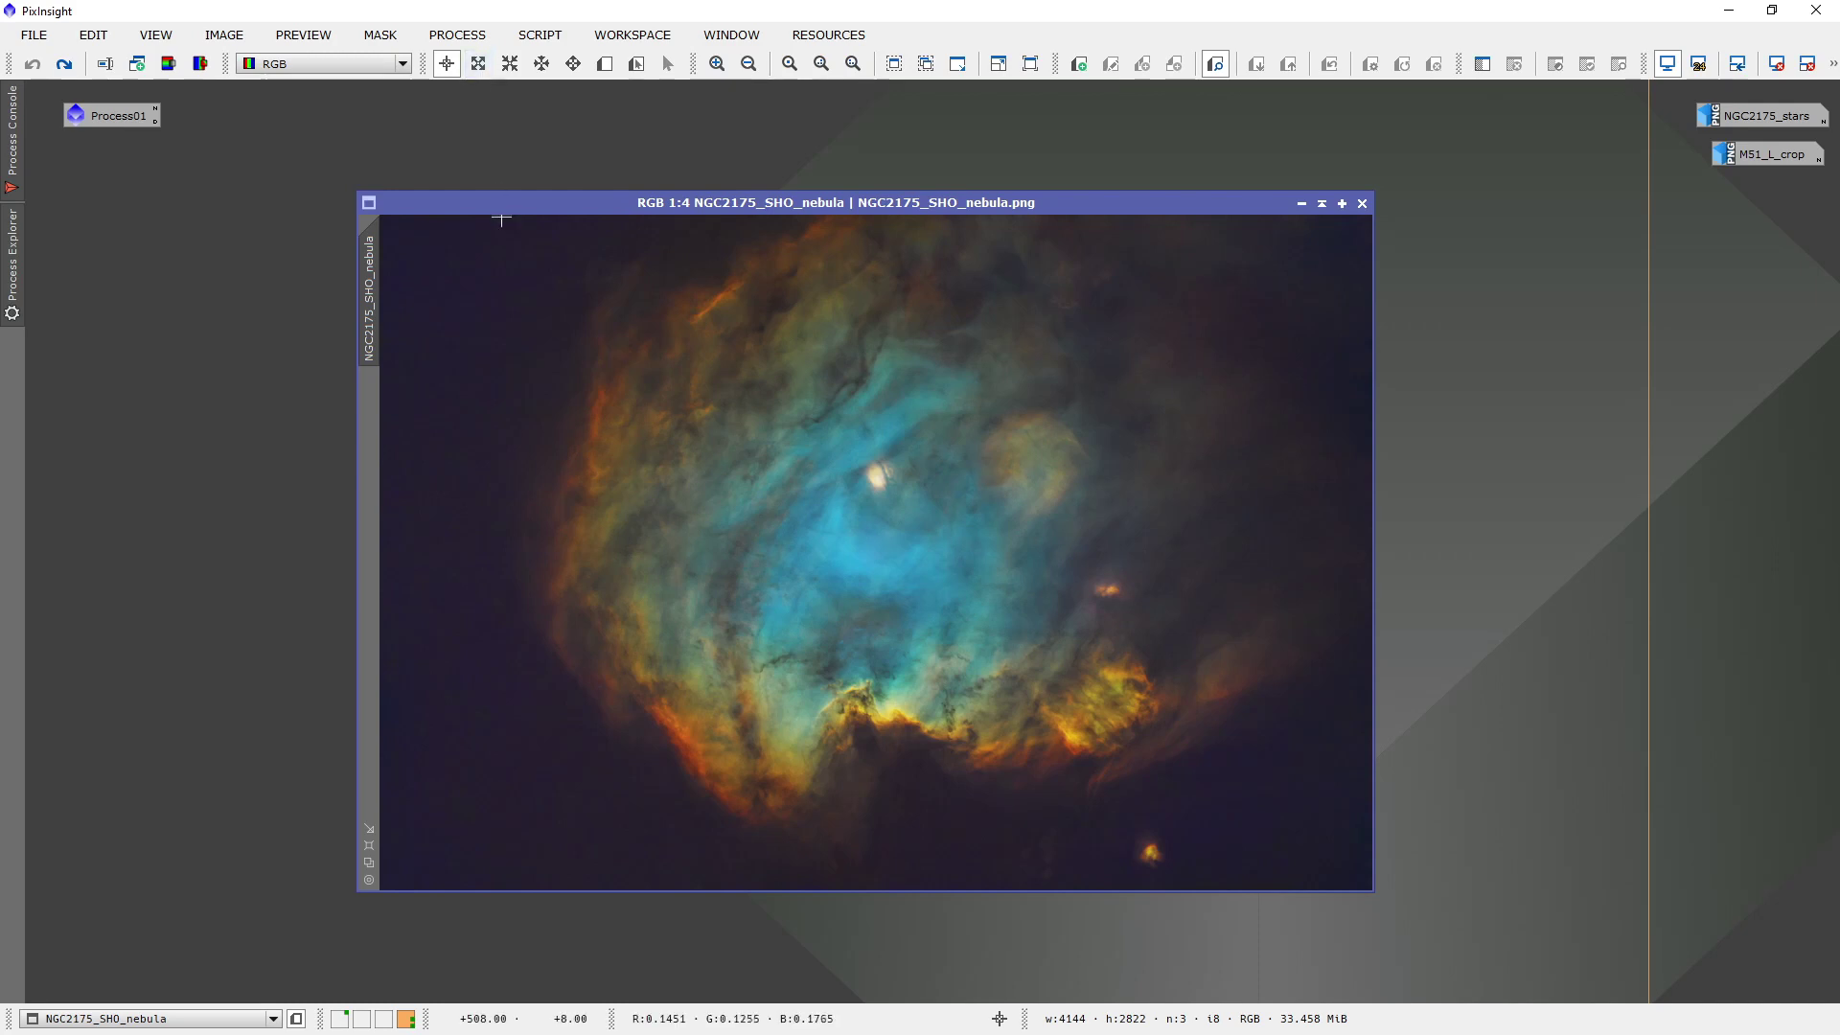
pyautogui.moveTo(492, 199); pyautogui.dragTo(477, 189)
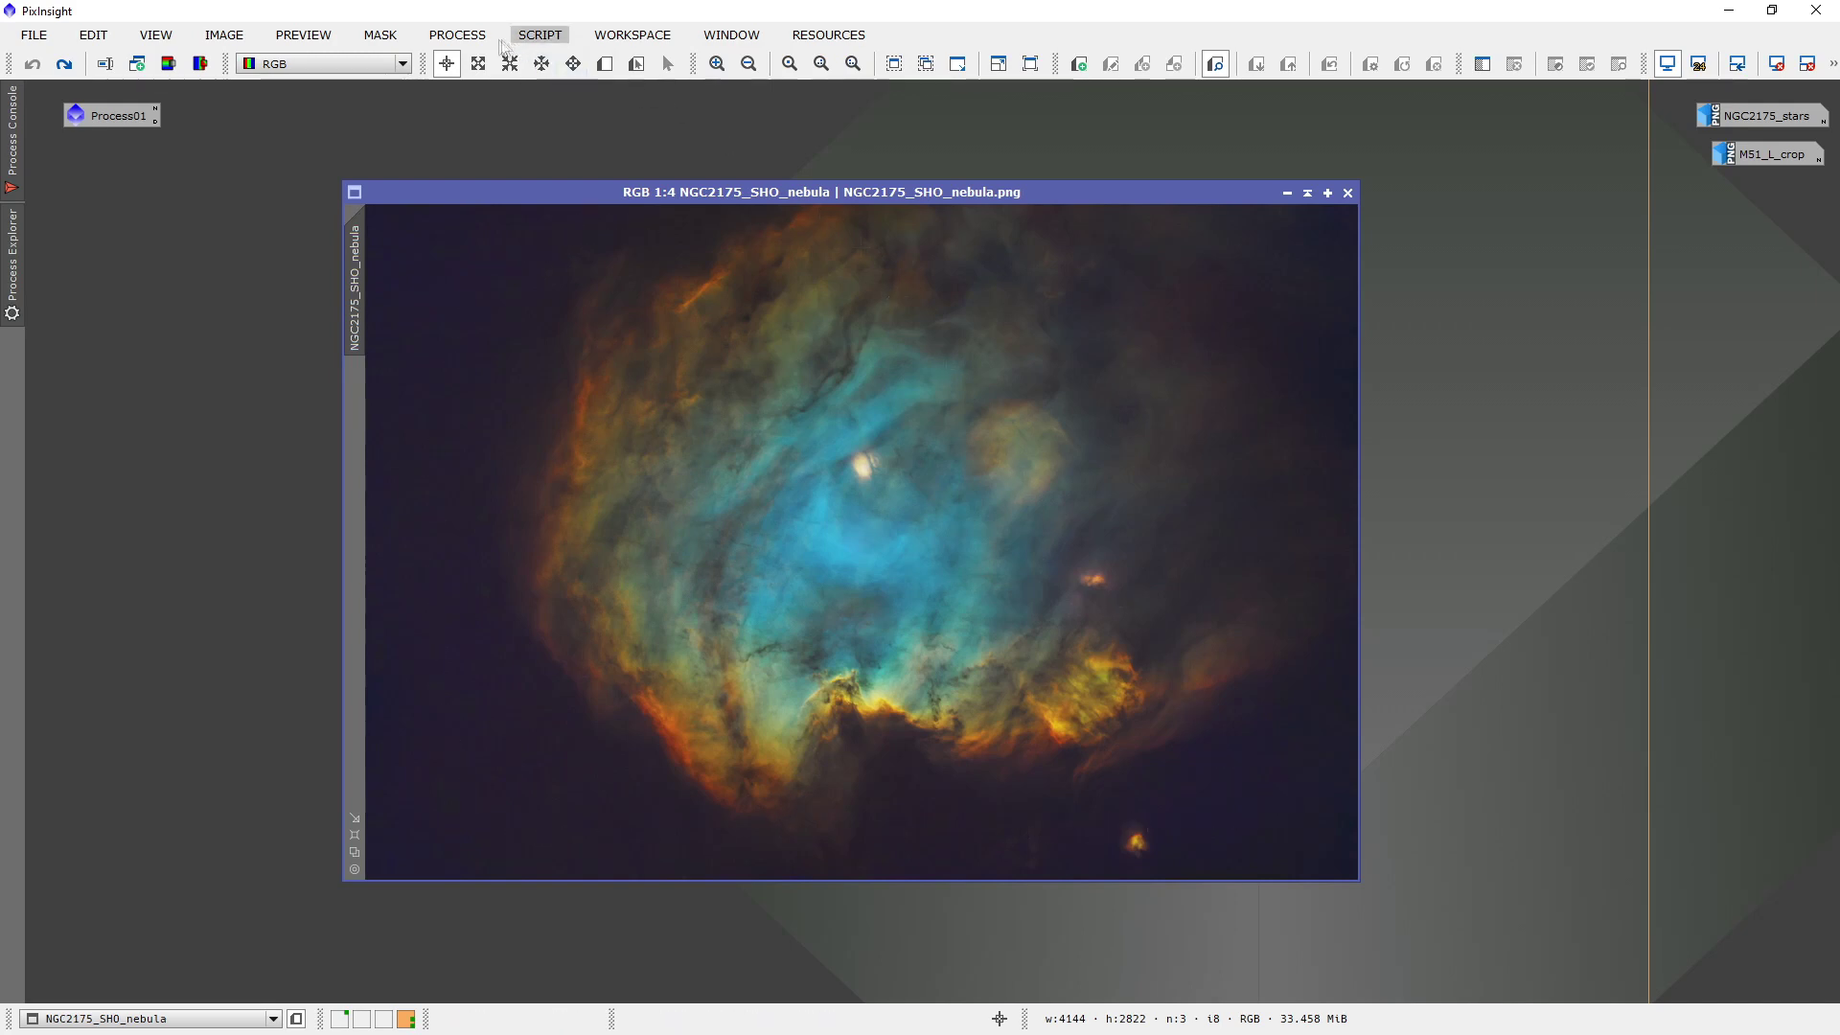
pyautogui.click(457, 34)
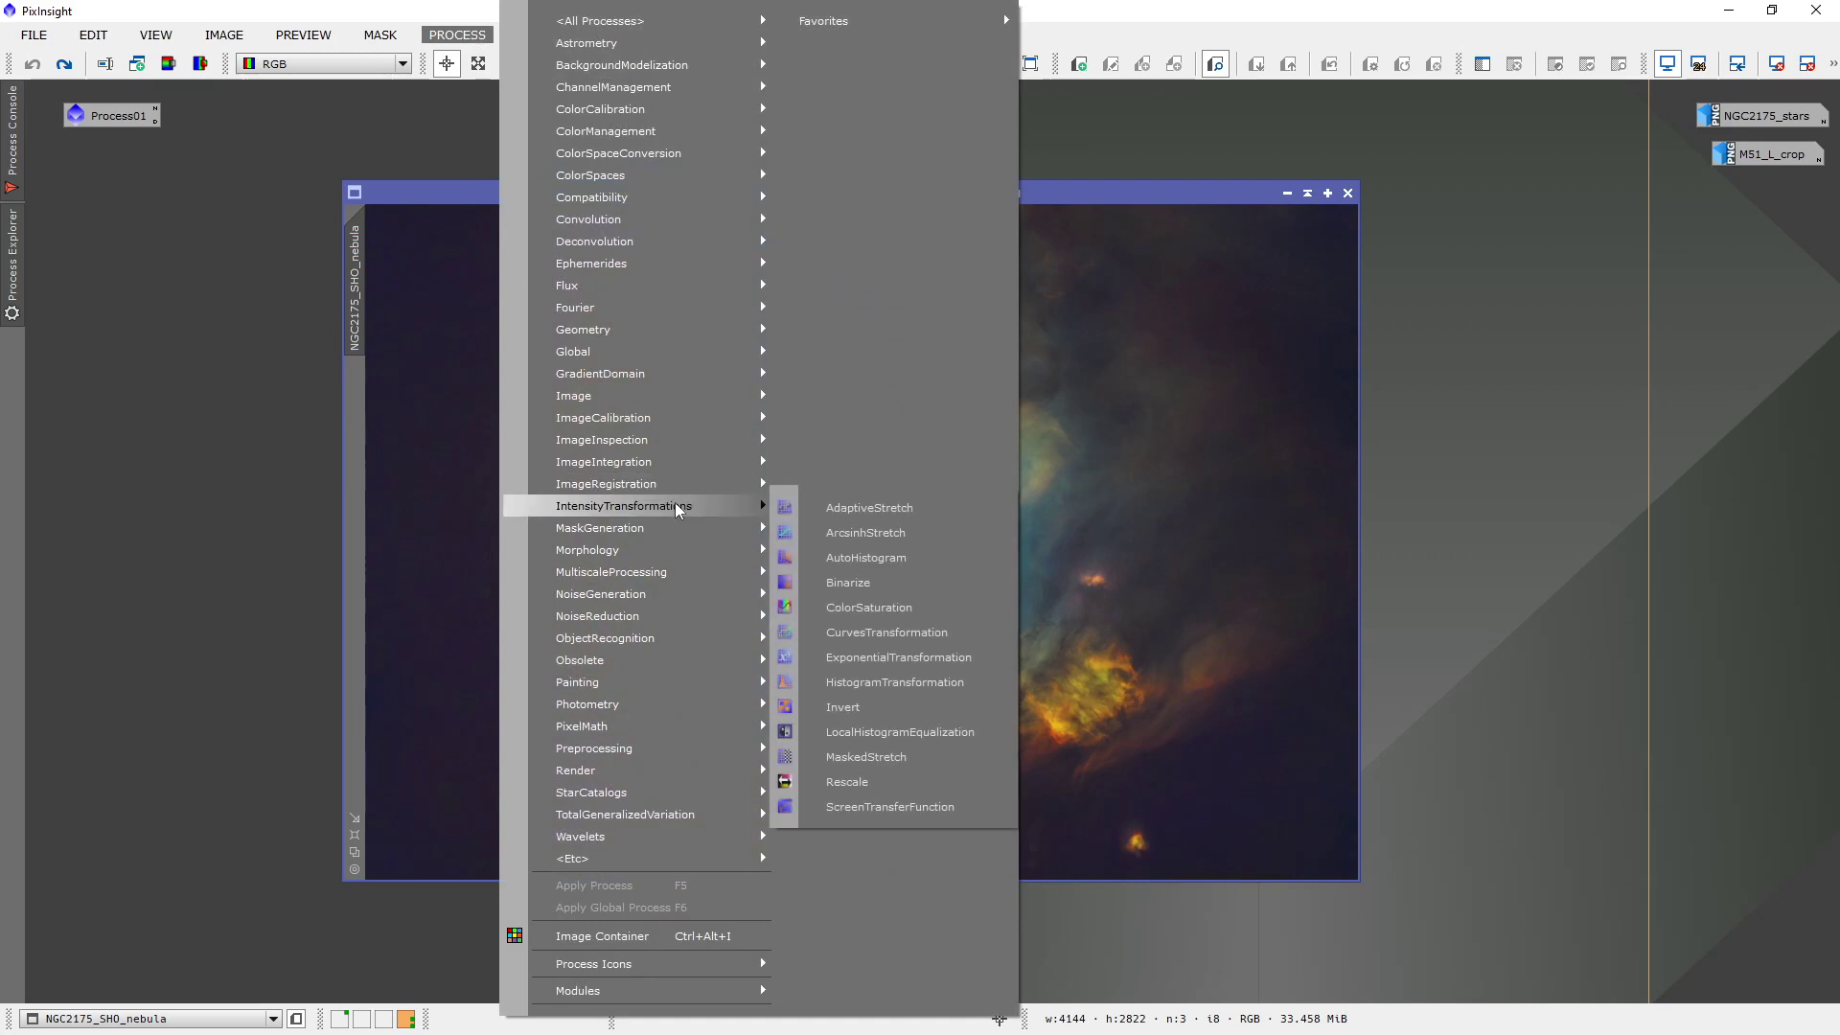
pyautogui.moveTo(738, 526)
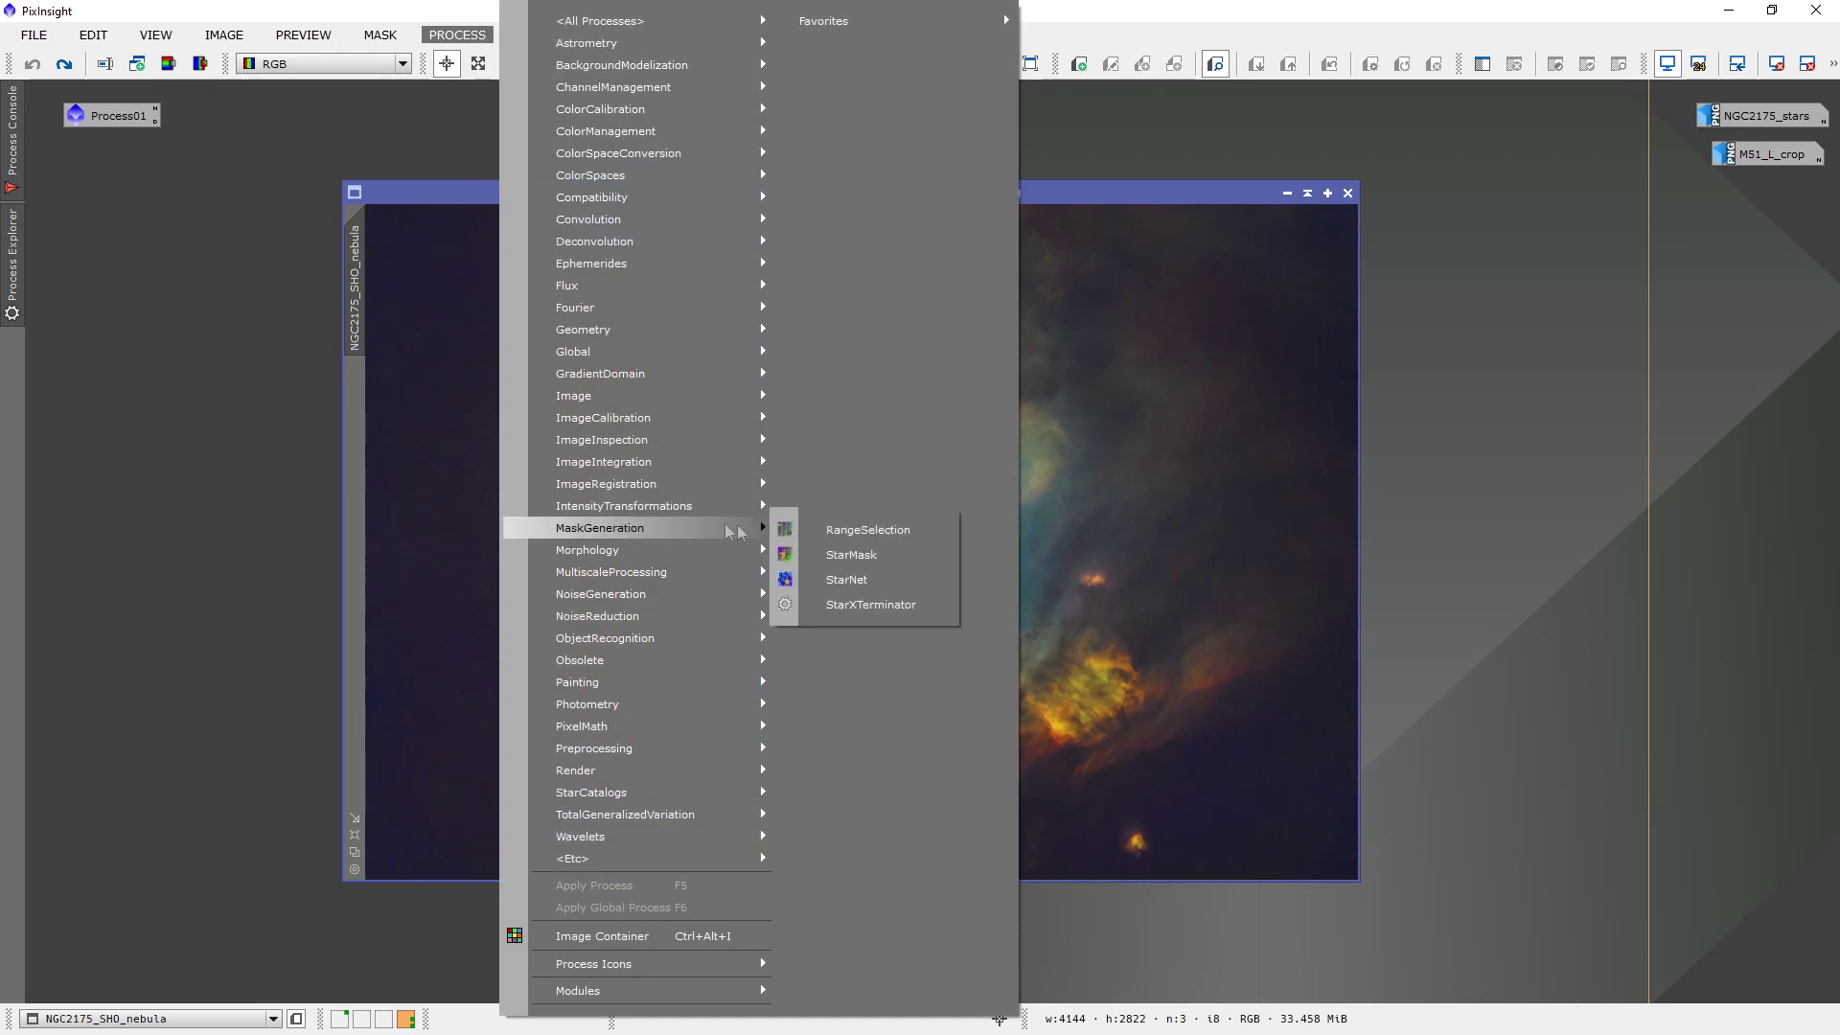
pyautogui.click(832, 535)
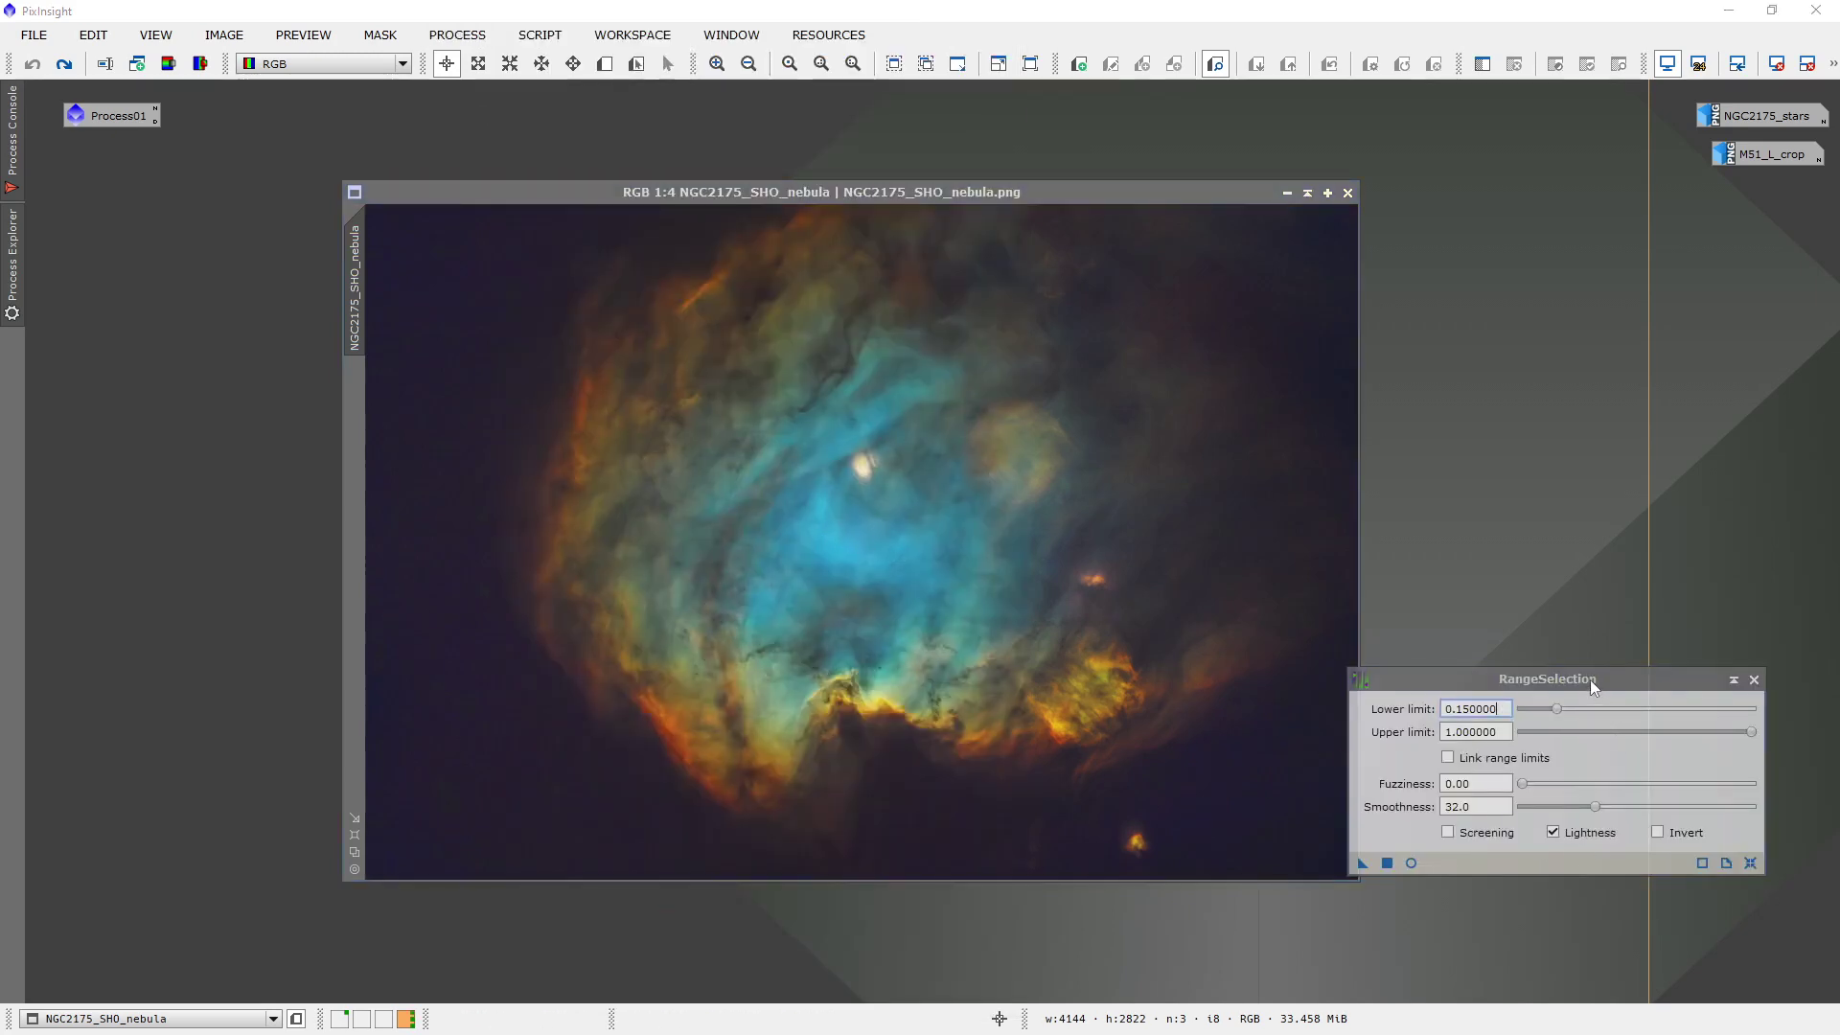
pyautogui.click(1410, 773)
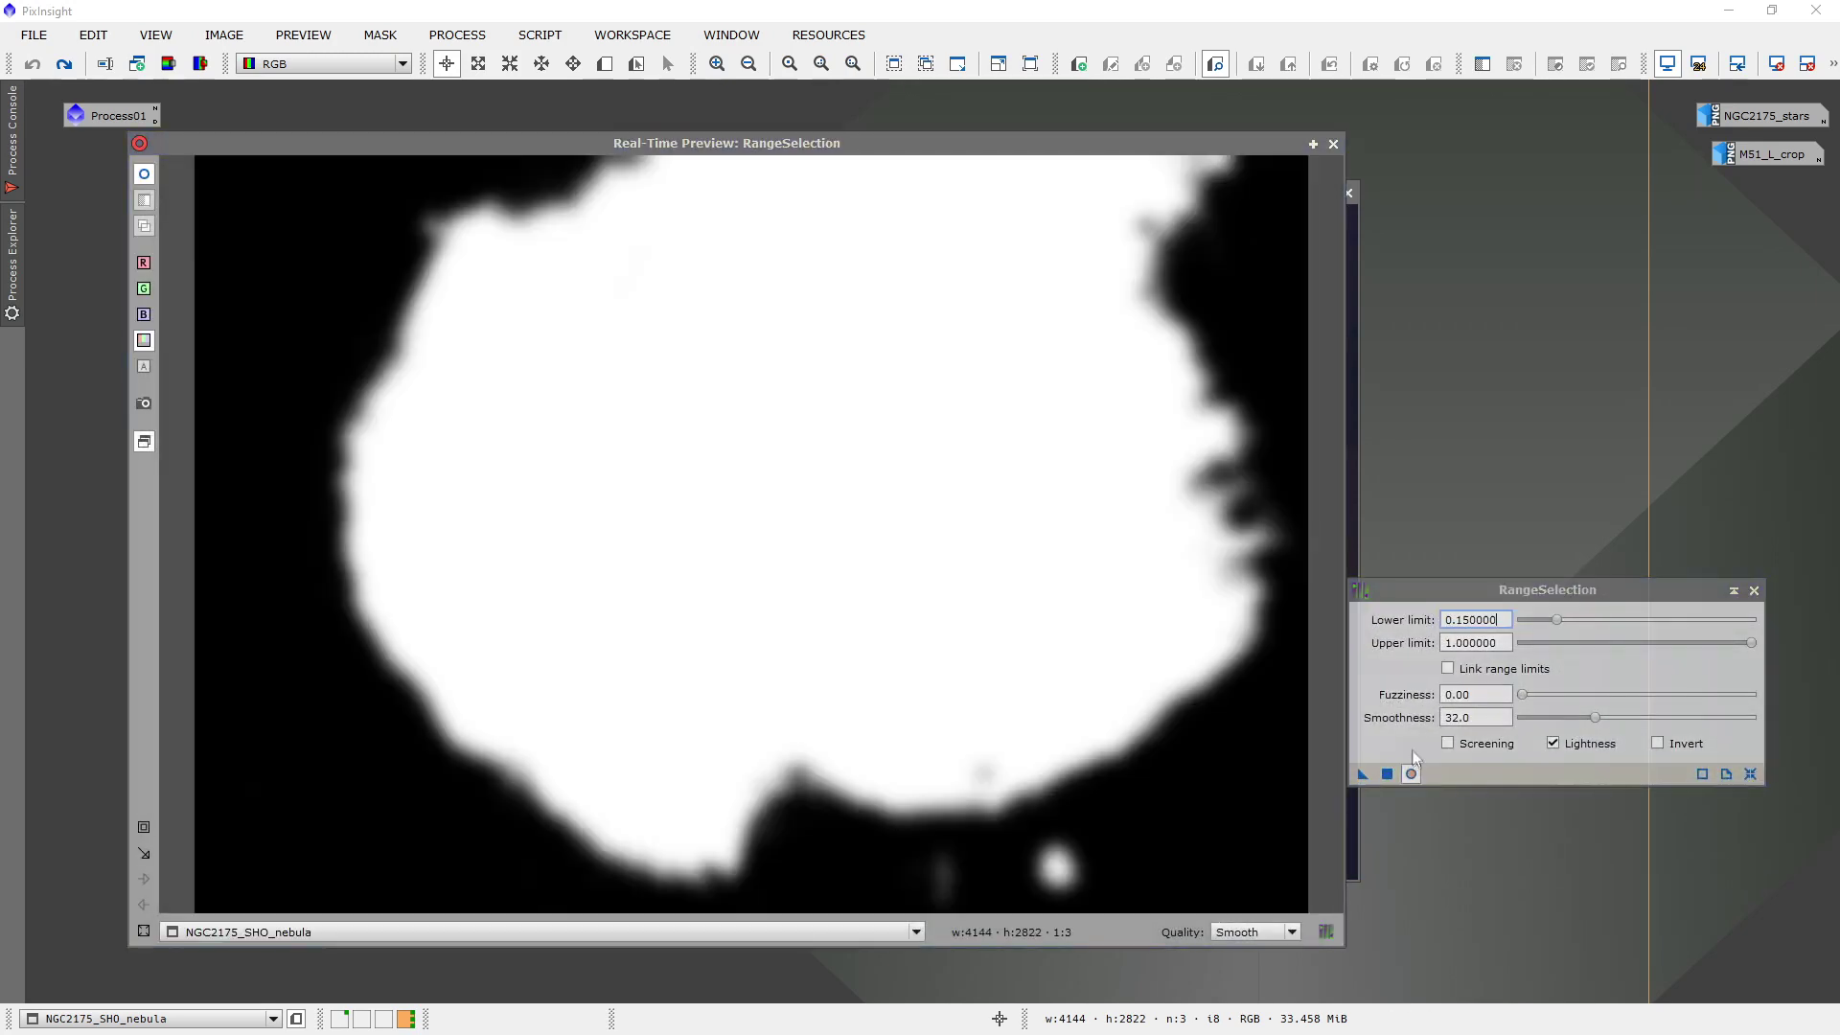
pyautogui.moveTo(1597, 718); pyautogui.dragTo(1605, 716)
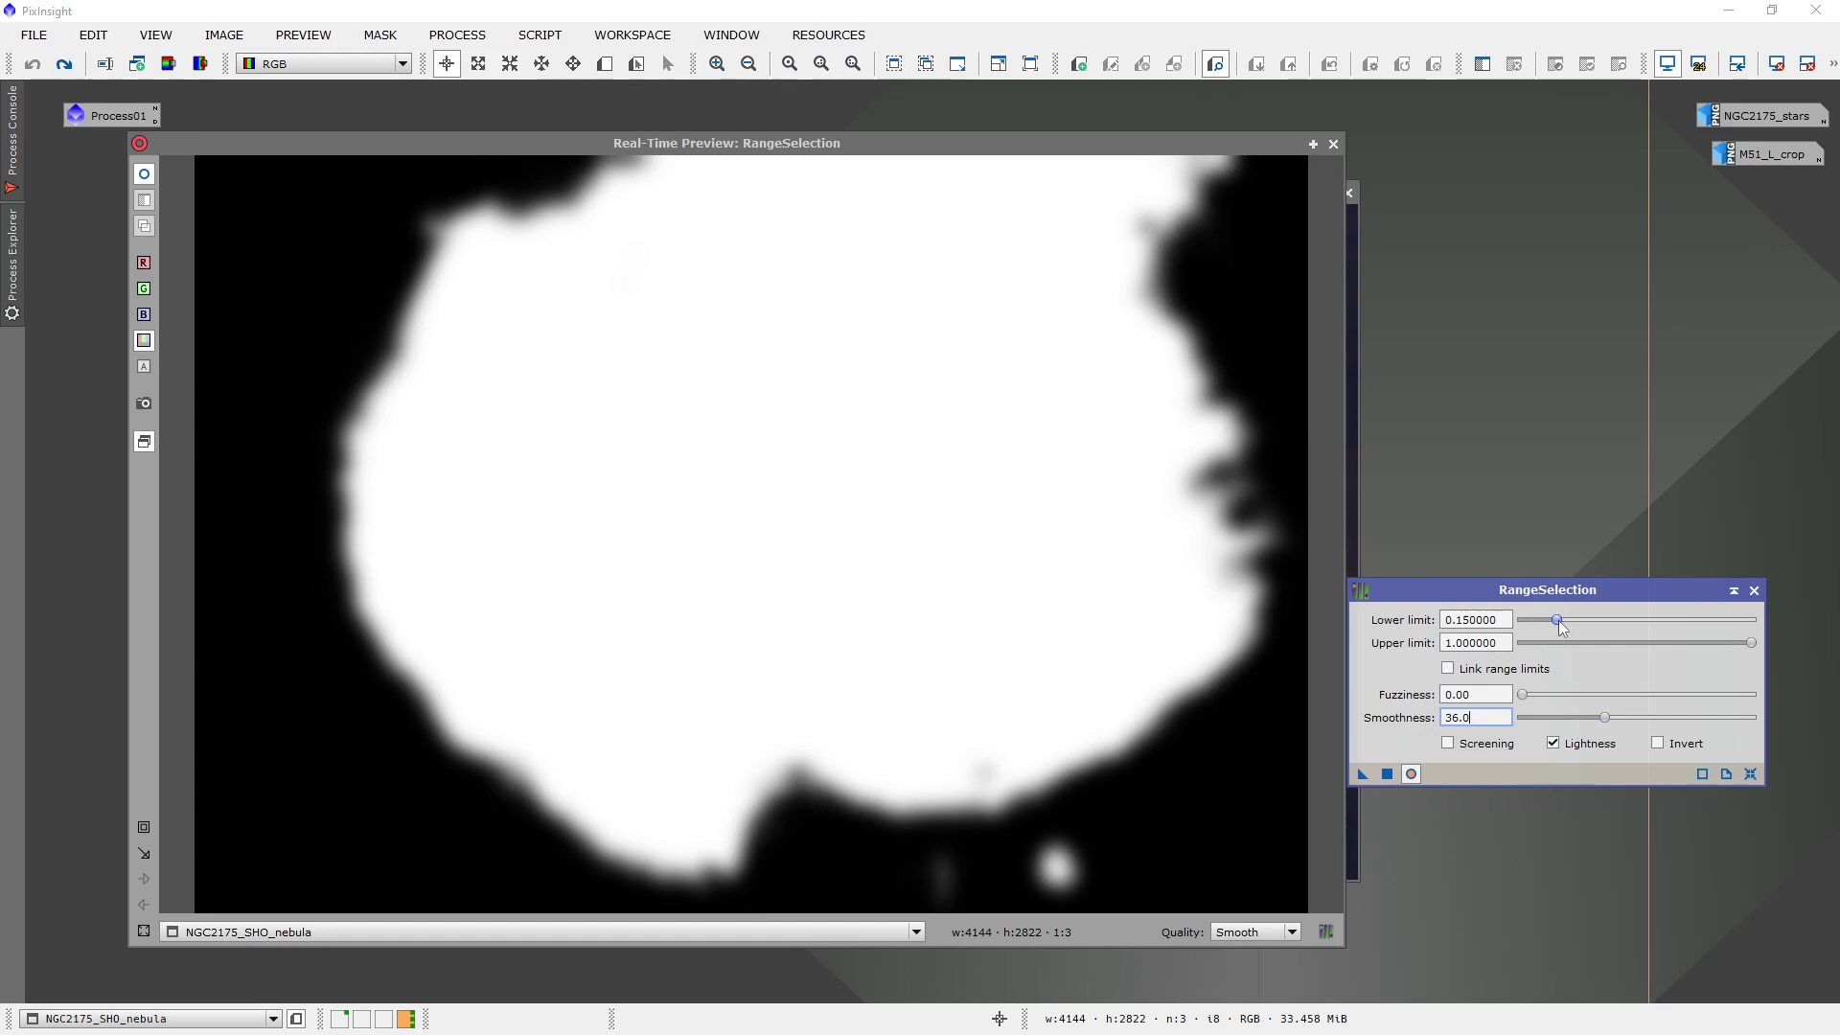
pyautogui.moveTo(1558, 620); pyautogui.dragTo(1560, 625)
pyautogui.click(1386, 774)
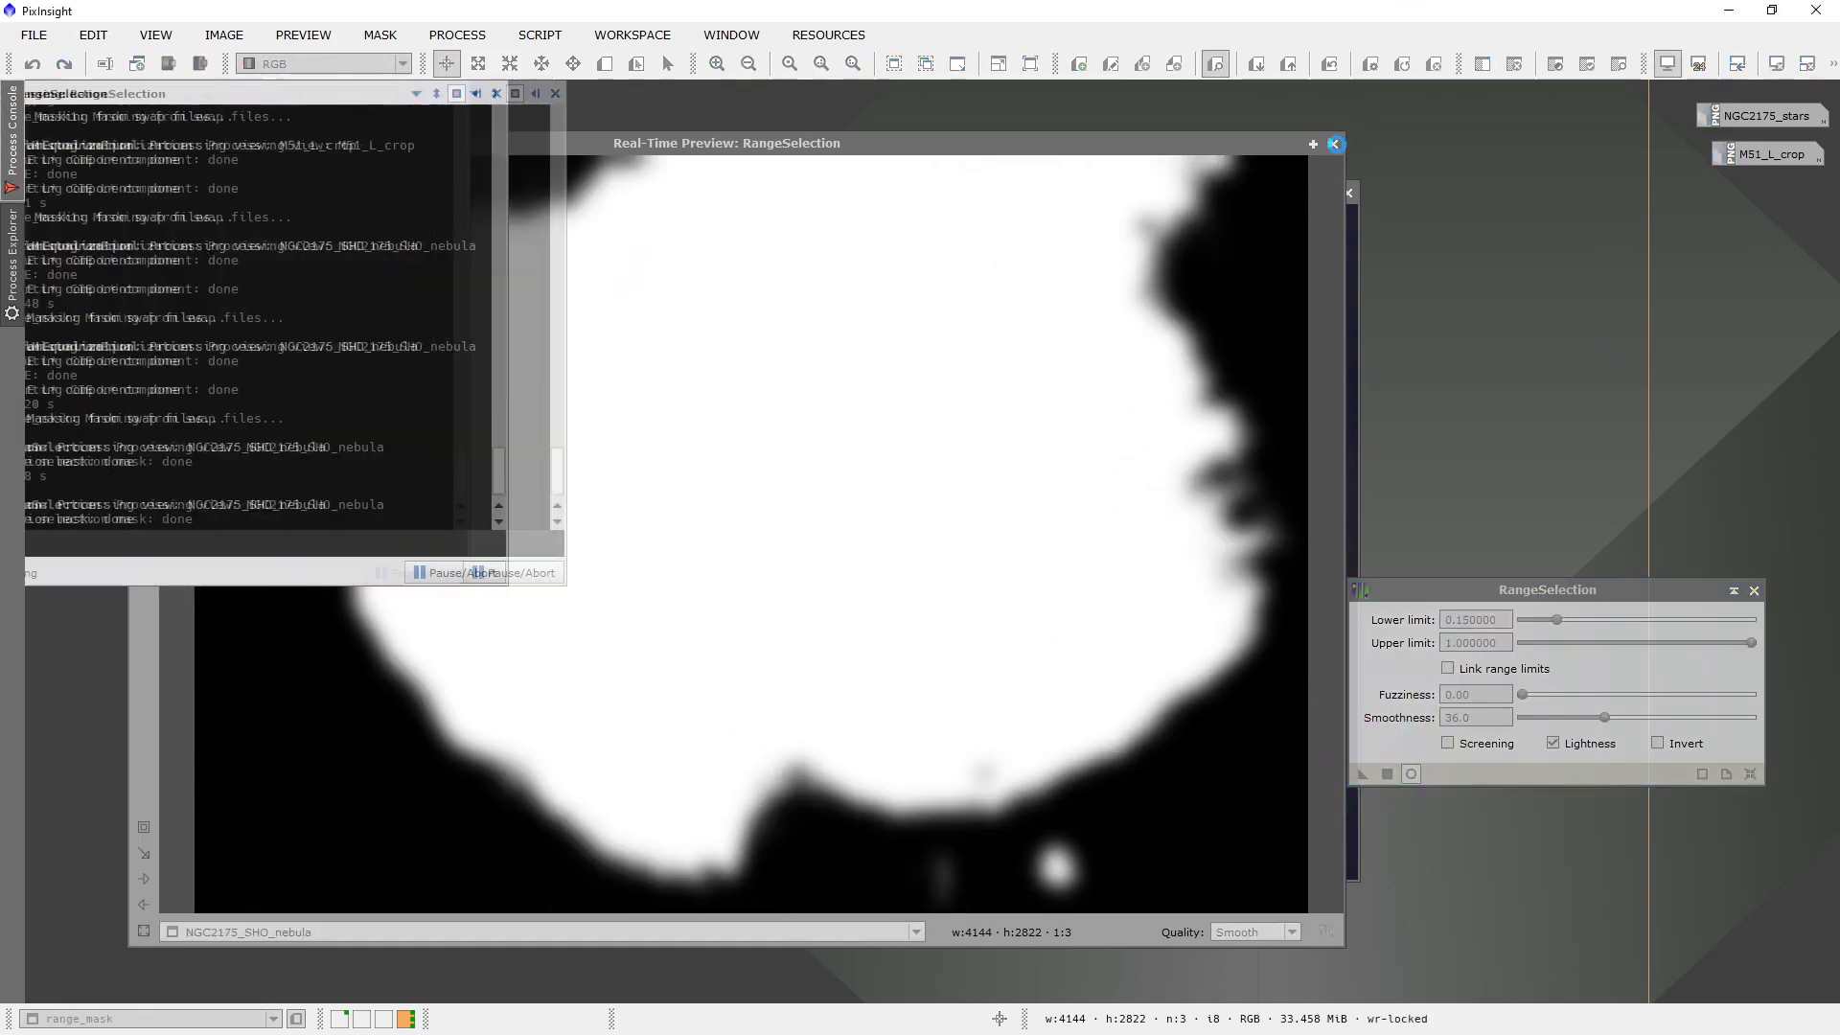
pyautogui.click(1334, 147)
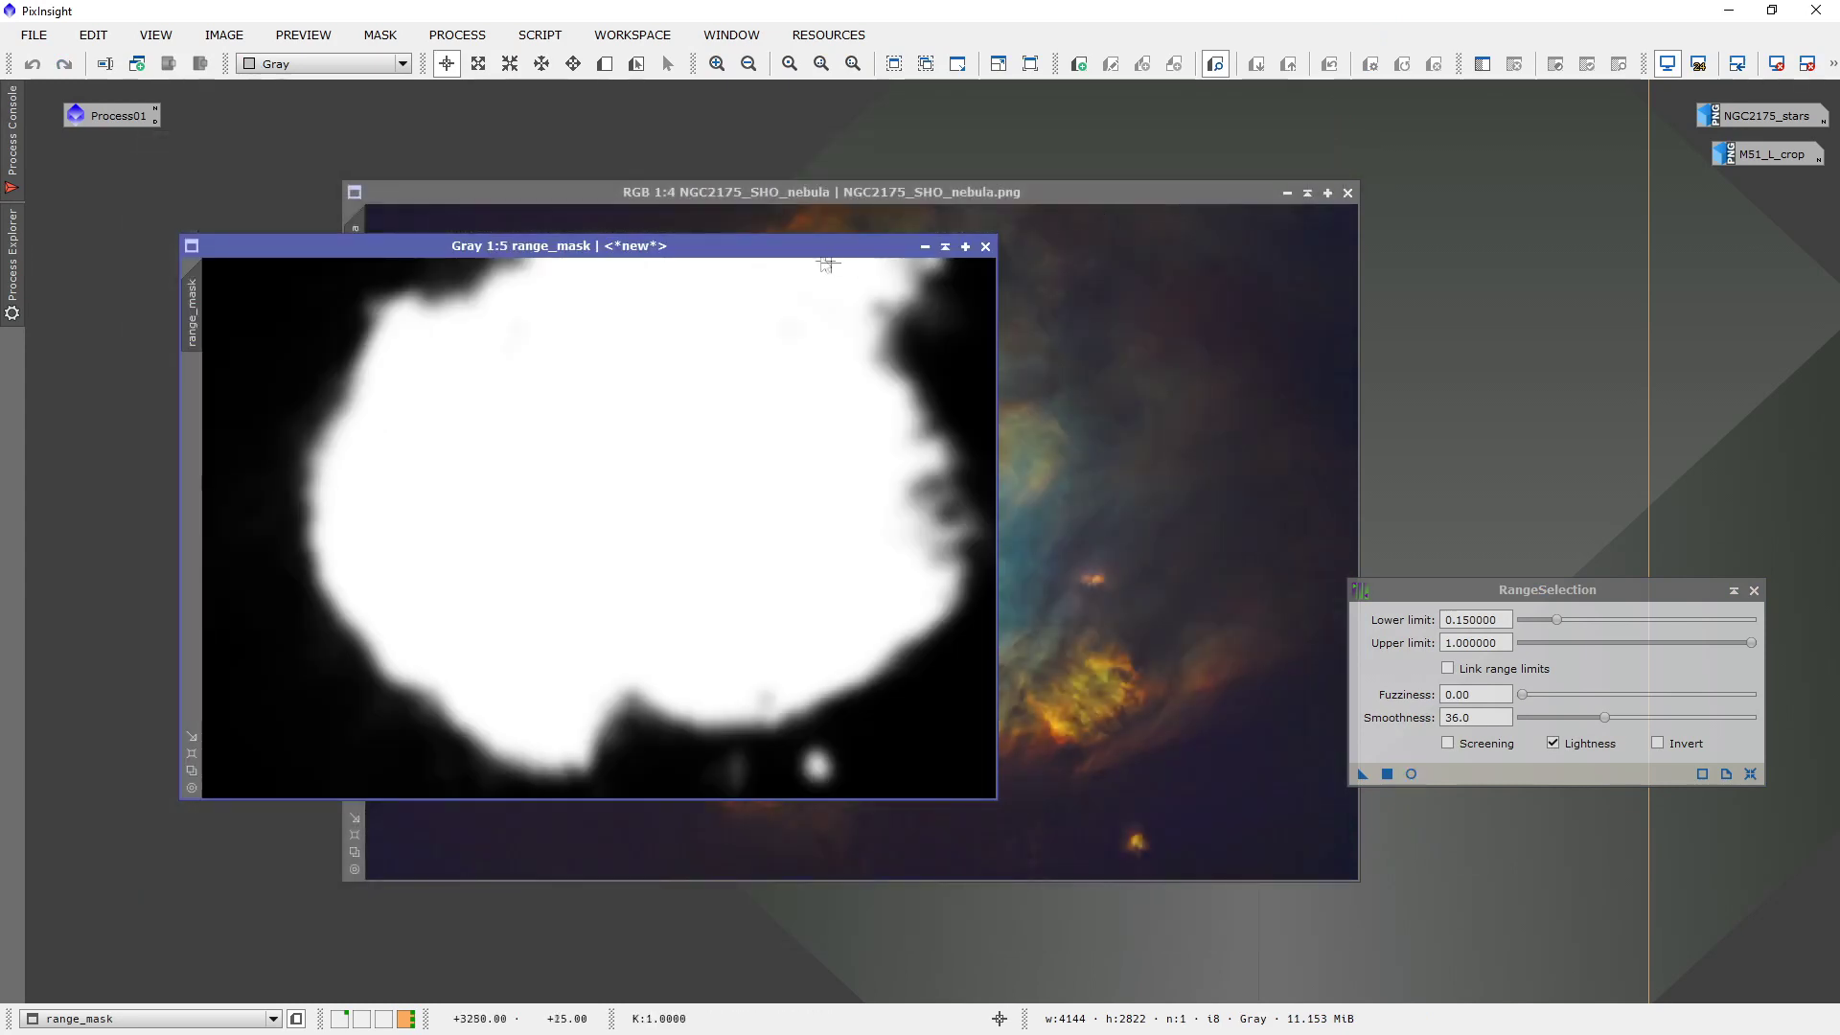
# Apply range_mask as a mask on NGC2175_SHO_nebula and iconize the mask aside.
pyautogui.moveTo(446, 246); pyautogui.dragTo(806, 192)
pyautogui.moveTo(554, 251); pyautogui.dragTo(356, 436)
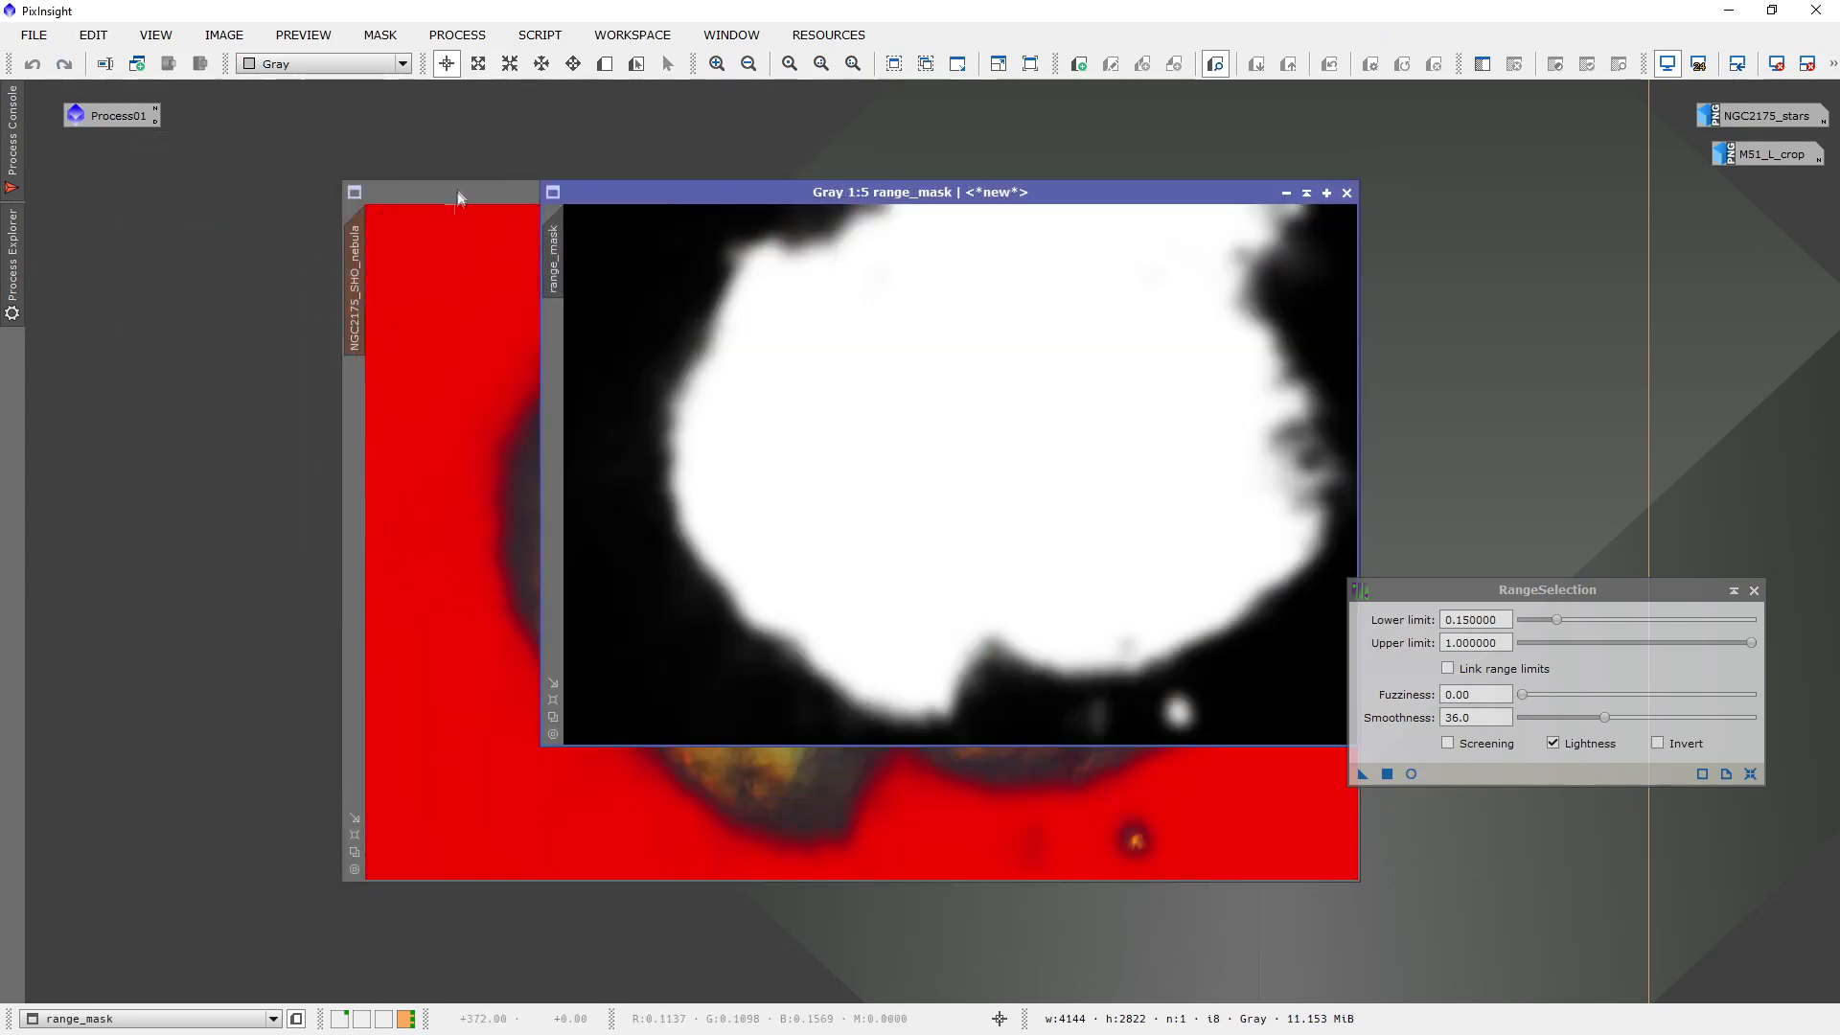
pyautogui.click(1286, 193)
pyautogui.moveTo(1024, 476); pyautogui.dragTo(1716, 208)
pyautogui.moveTo(1068, 193); pyautogui.dragTo(953, 198)
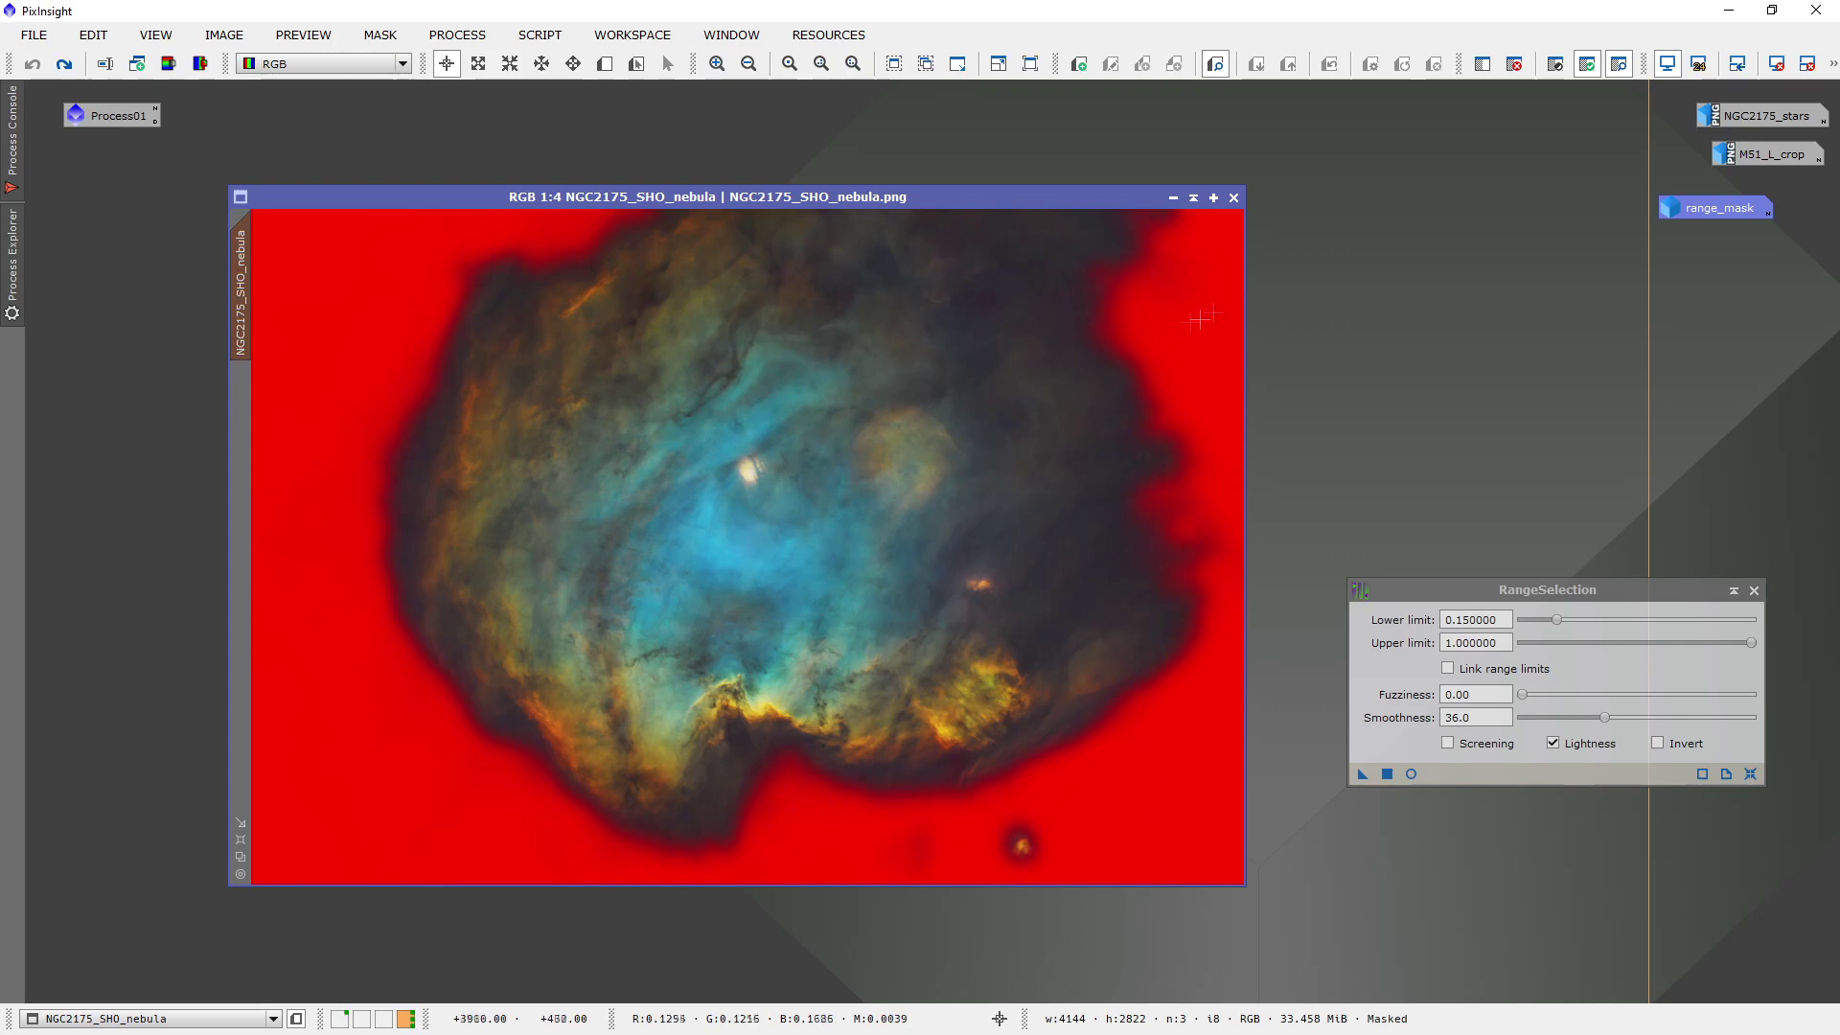
pyautogui.moveTo(1104, 192); pyautogui.dragTo(1063, 164)
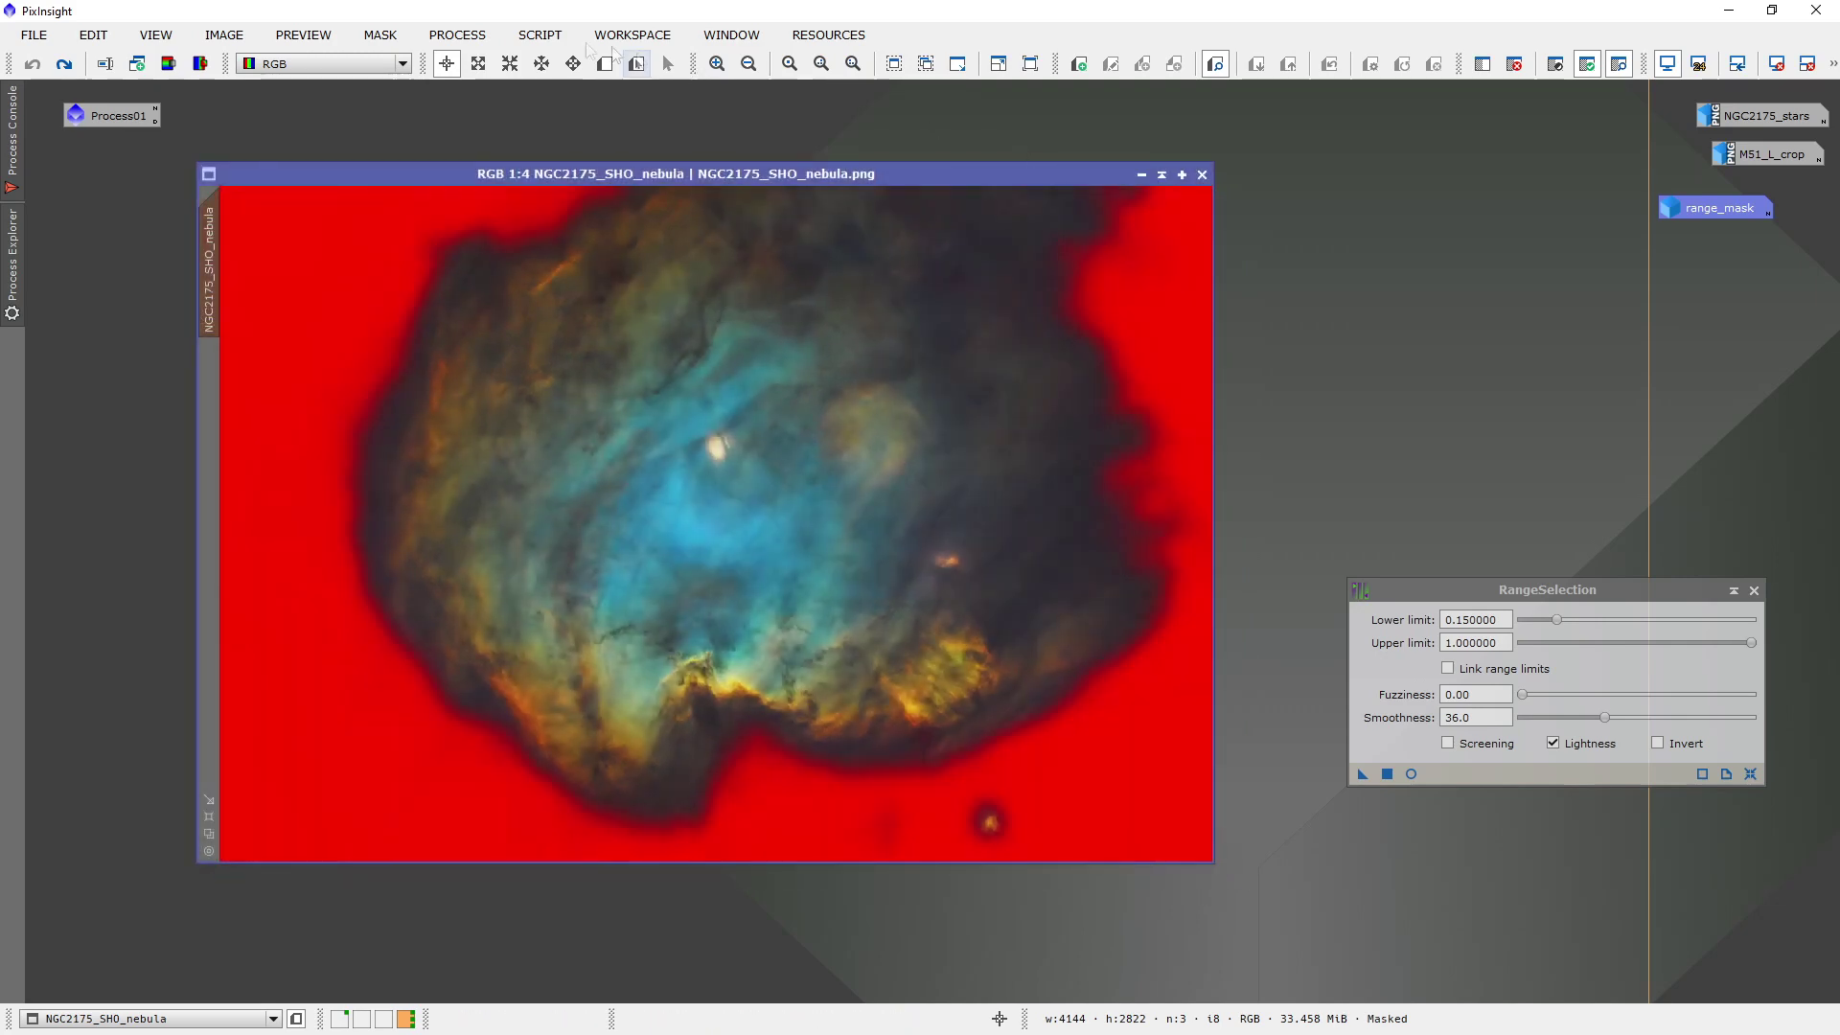
# Open LocalHistogramEqualization and close the RangeSelection tool.
pyautogui.click(457, 34)
pyautogui.moveTo(700, 505)
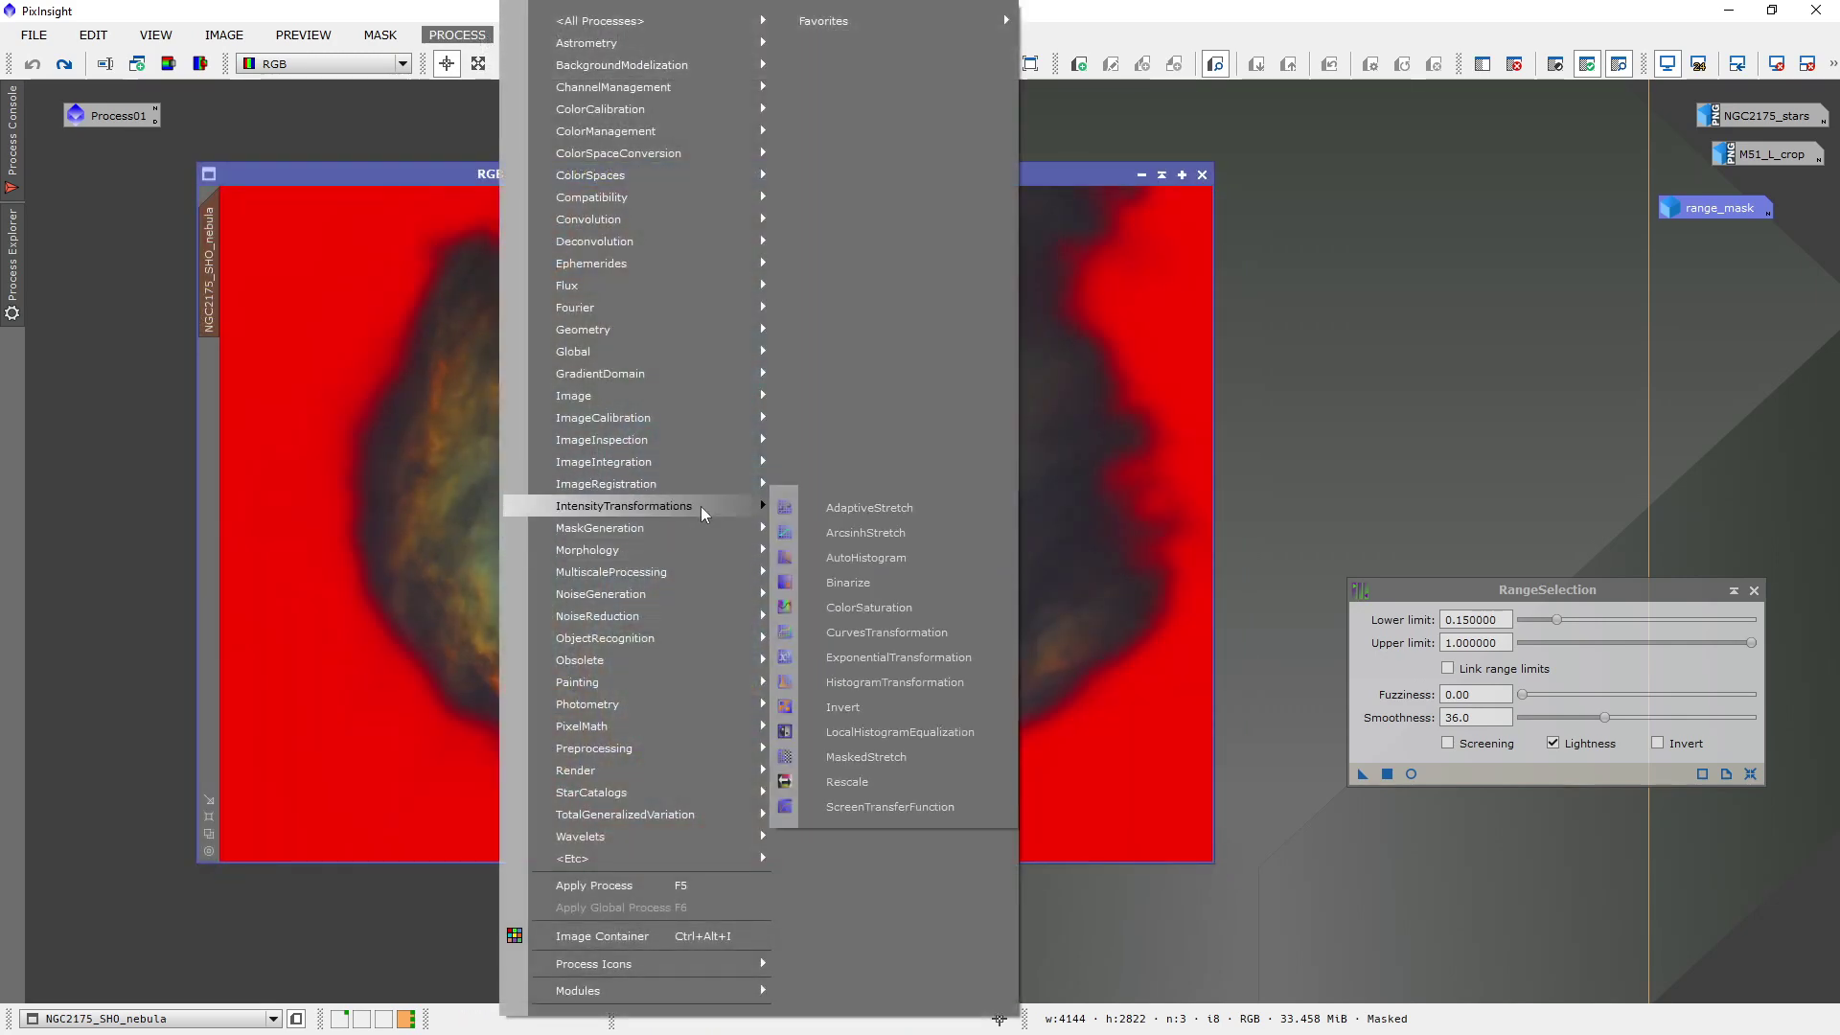
pyautogui.click(897, 730)
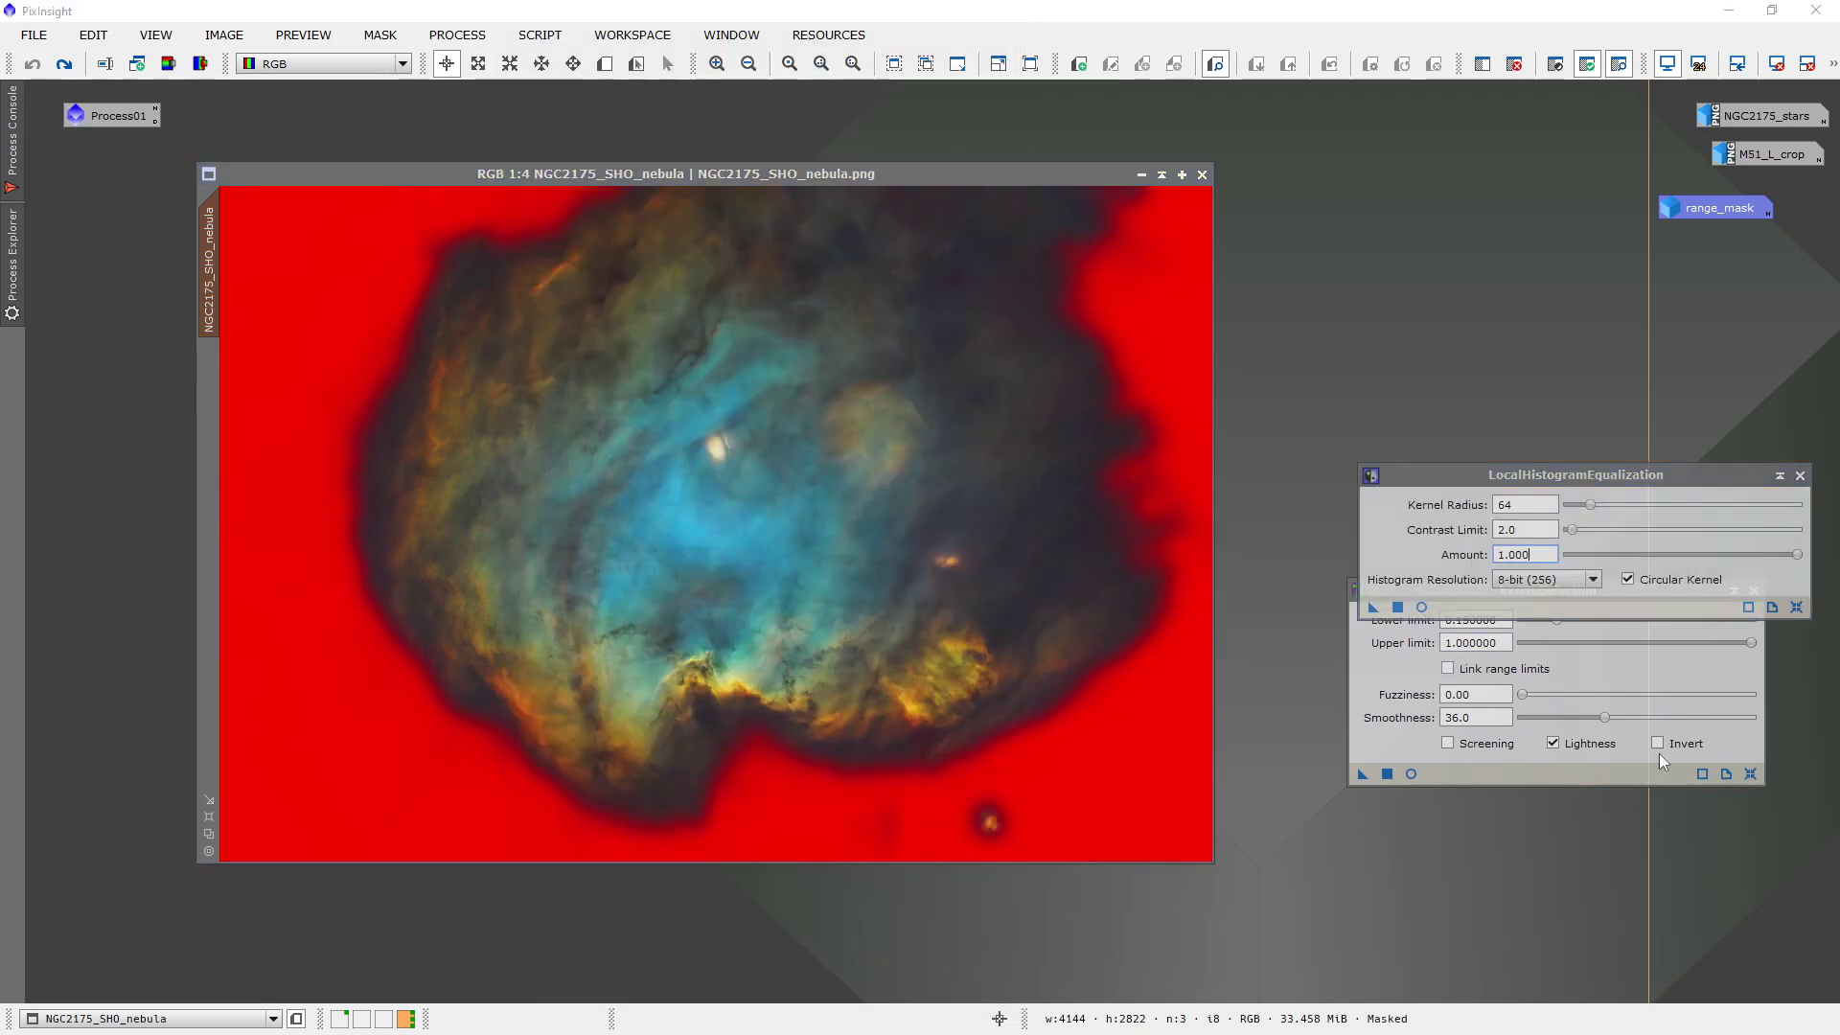
pyautogui.moveTo(1736, 630); pyautogui.dragTo(1694, 674)
pyautogui.click(1713, 634)
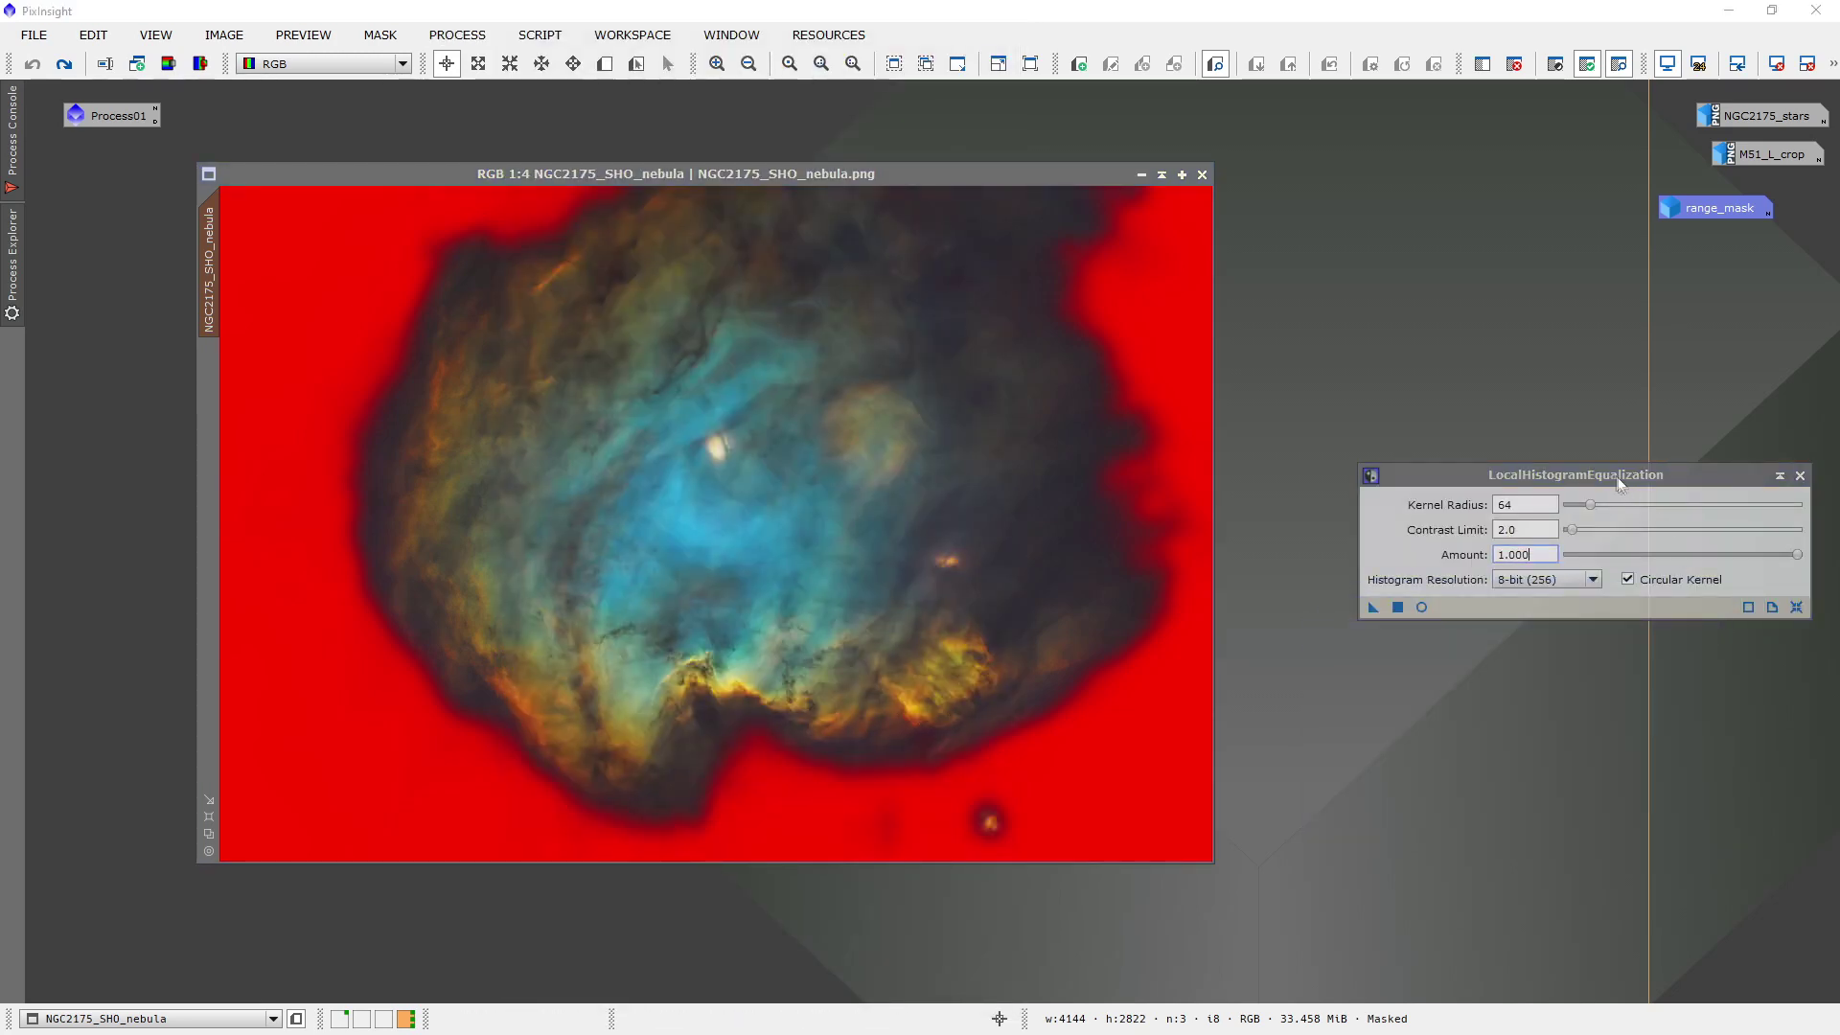
# Preview LHE live on the masked nebula at kernel radius 64, contrast limit 2.0, amount 1.000.
pyautogui.moveTo(1612, 474); pyautogui.dragTo(1589, 443)
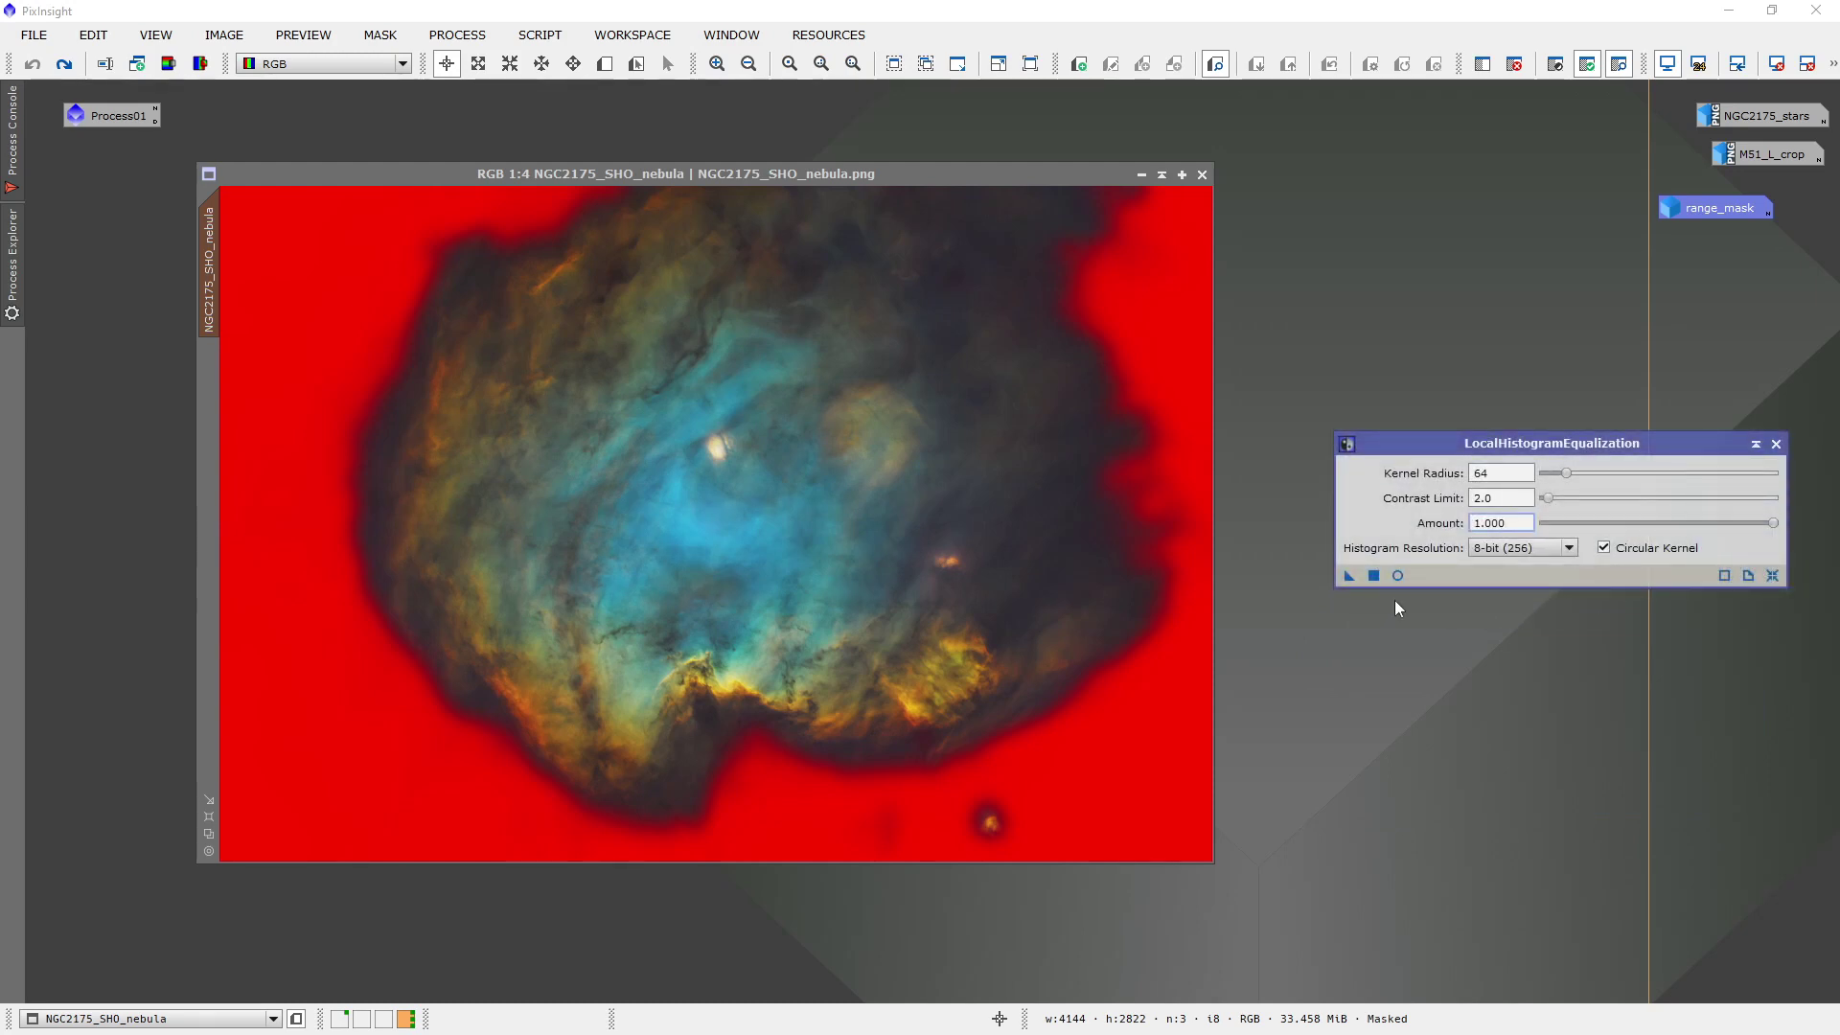
pyautogui.click(1396, 576)
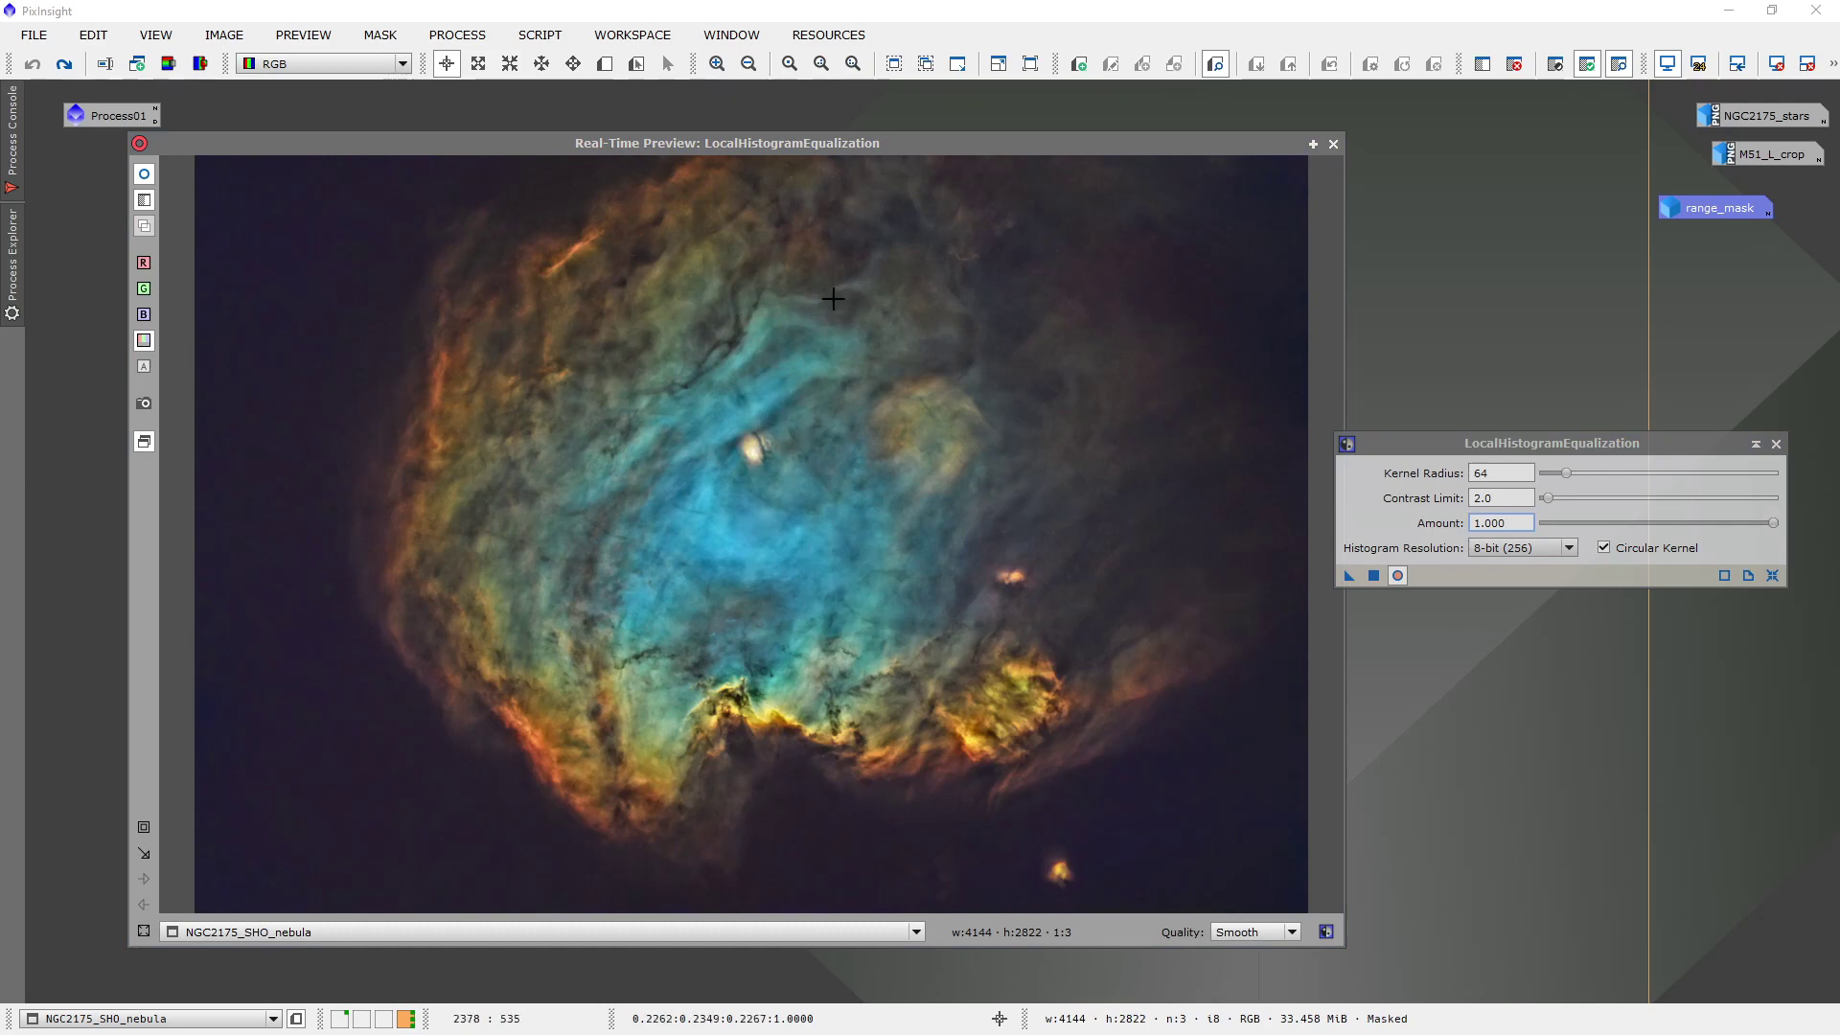
pyautogui.moveTo(895, 142); pyautogui.dragTo(916, 141)
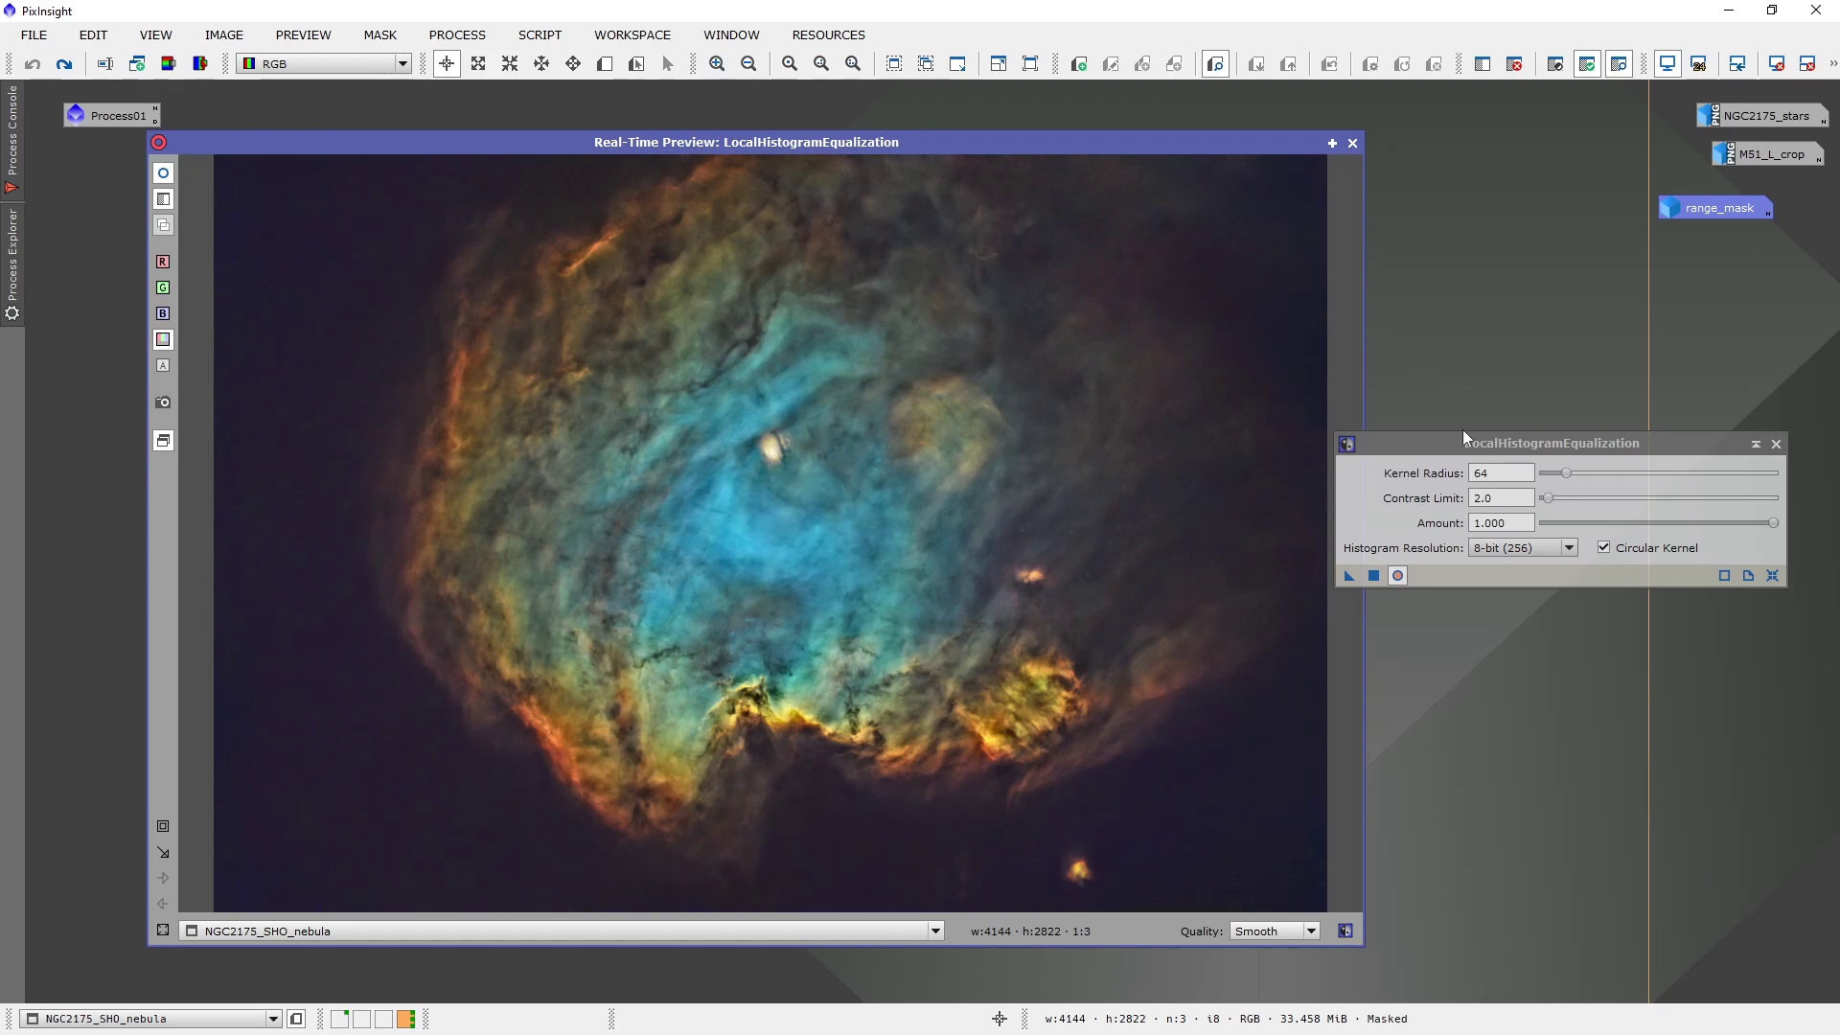
pyautogui.moveTo(1463, 429); pyautogui.dragTo(1497, 426)
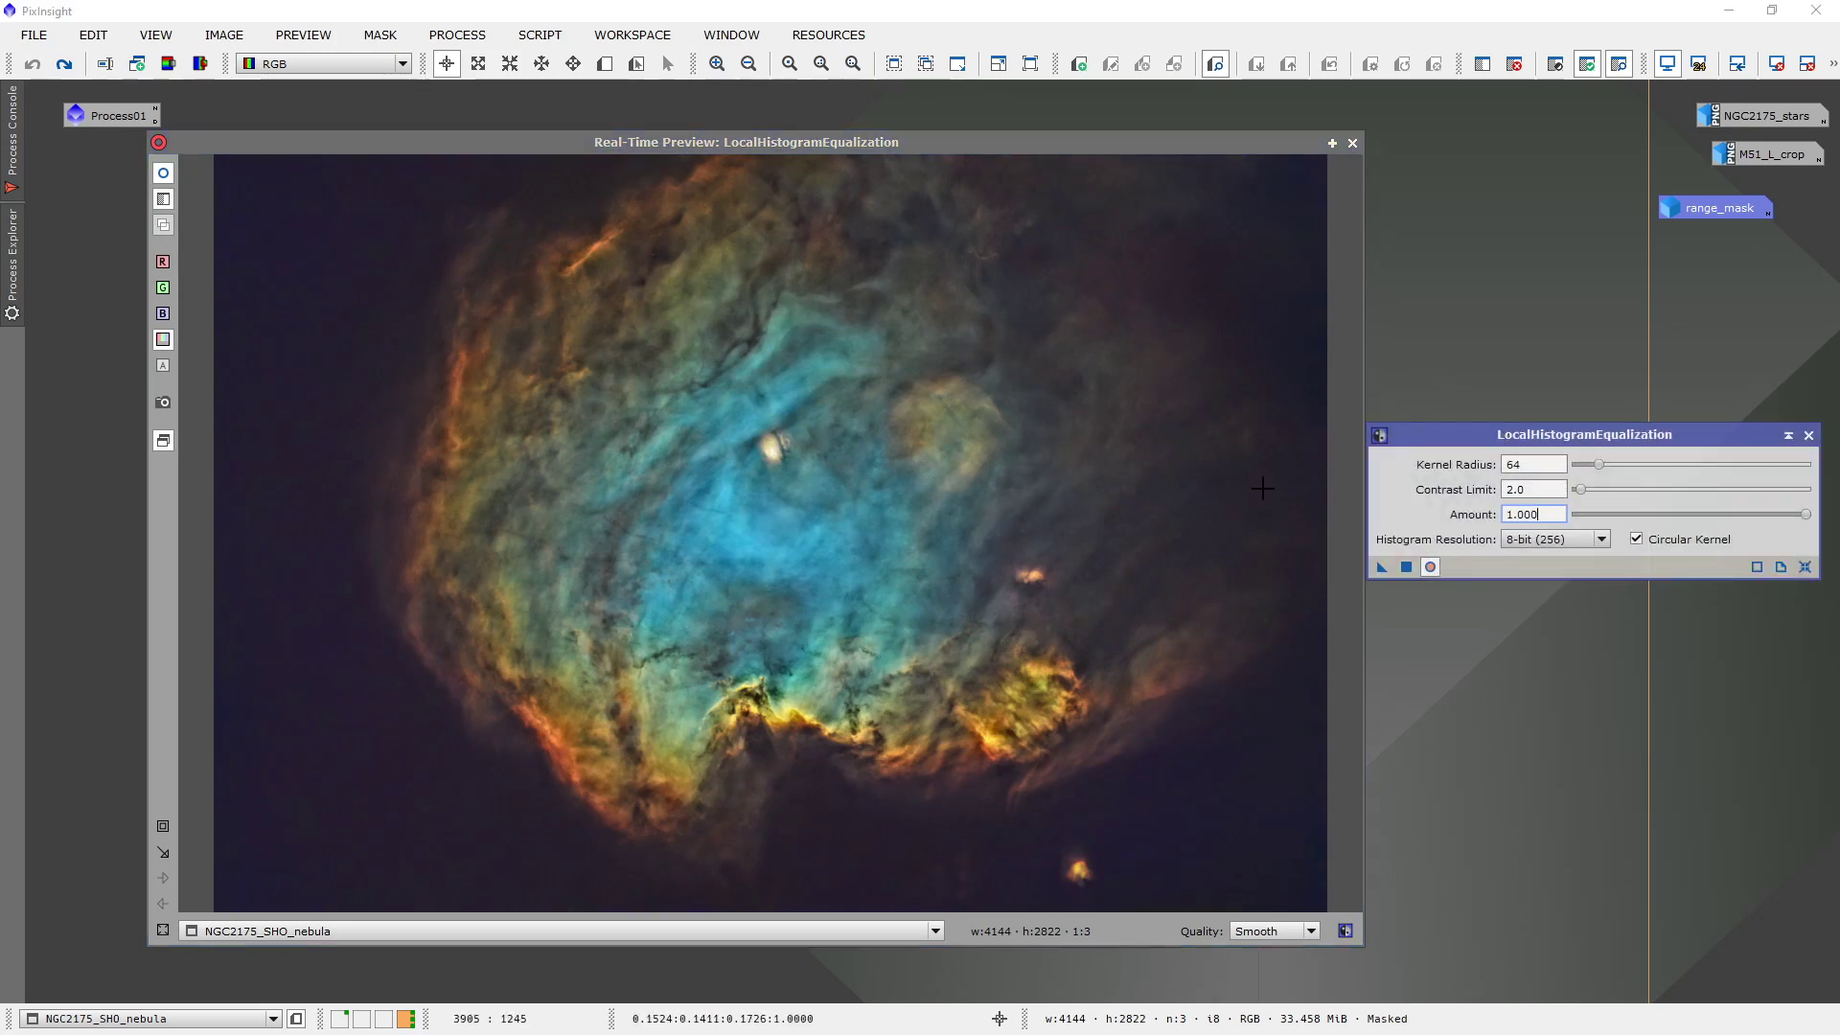
pyautogui.moveTo(1012, 141); pyautogui.dragTo(993, 142)
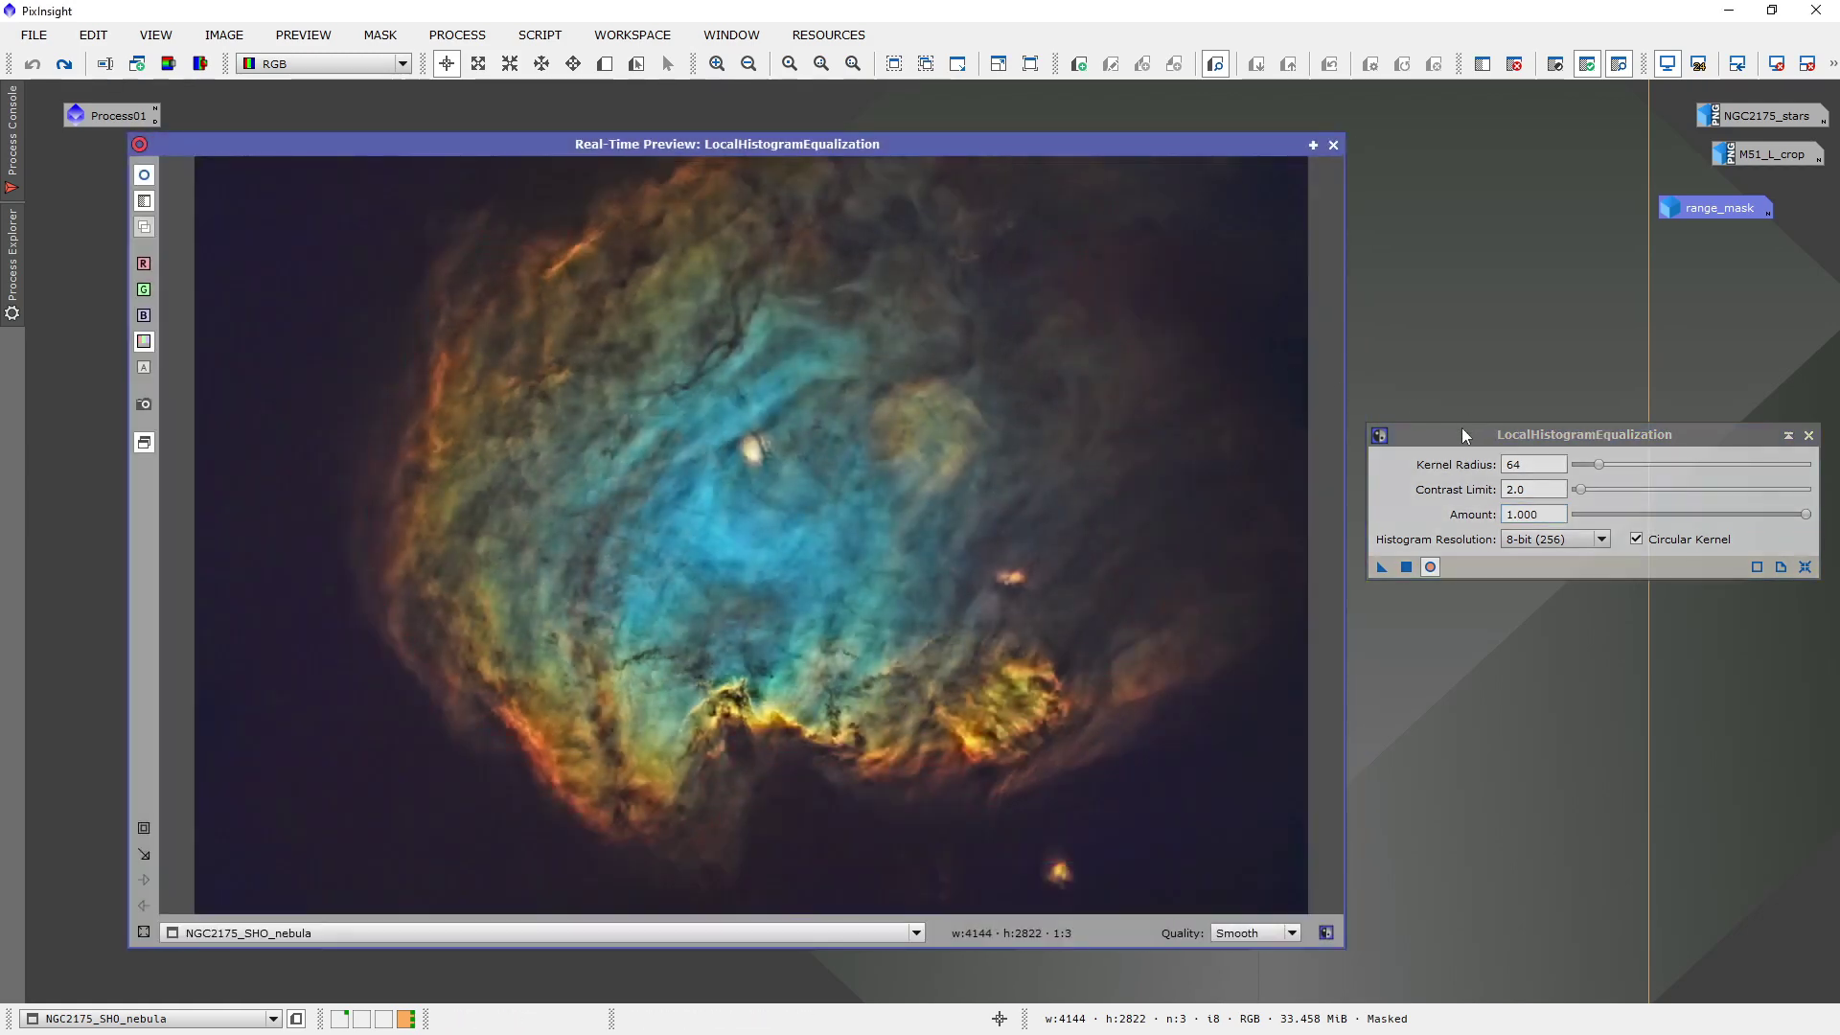
pyautogui.moveTo(1462, 427); pyautogui.dragTo(1445, 428)
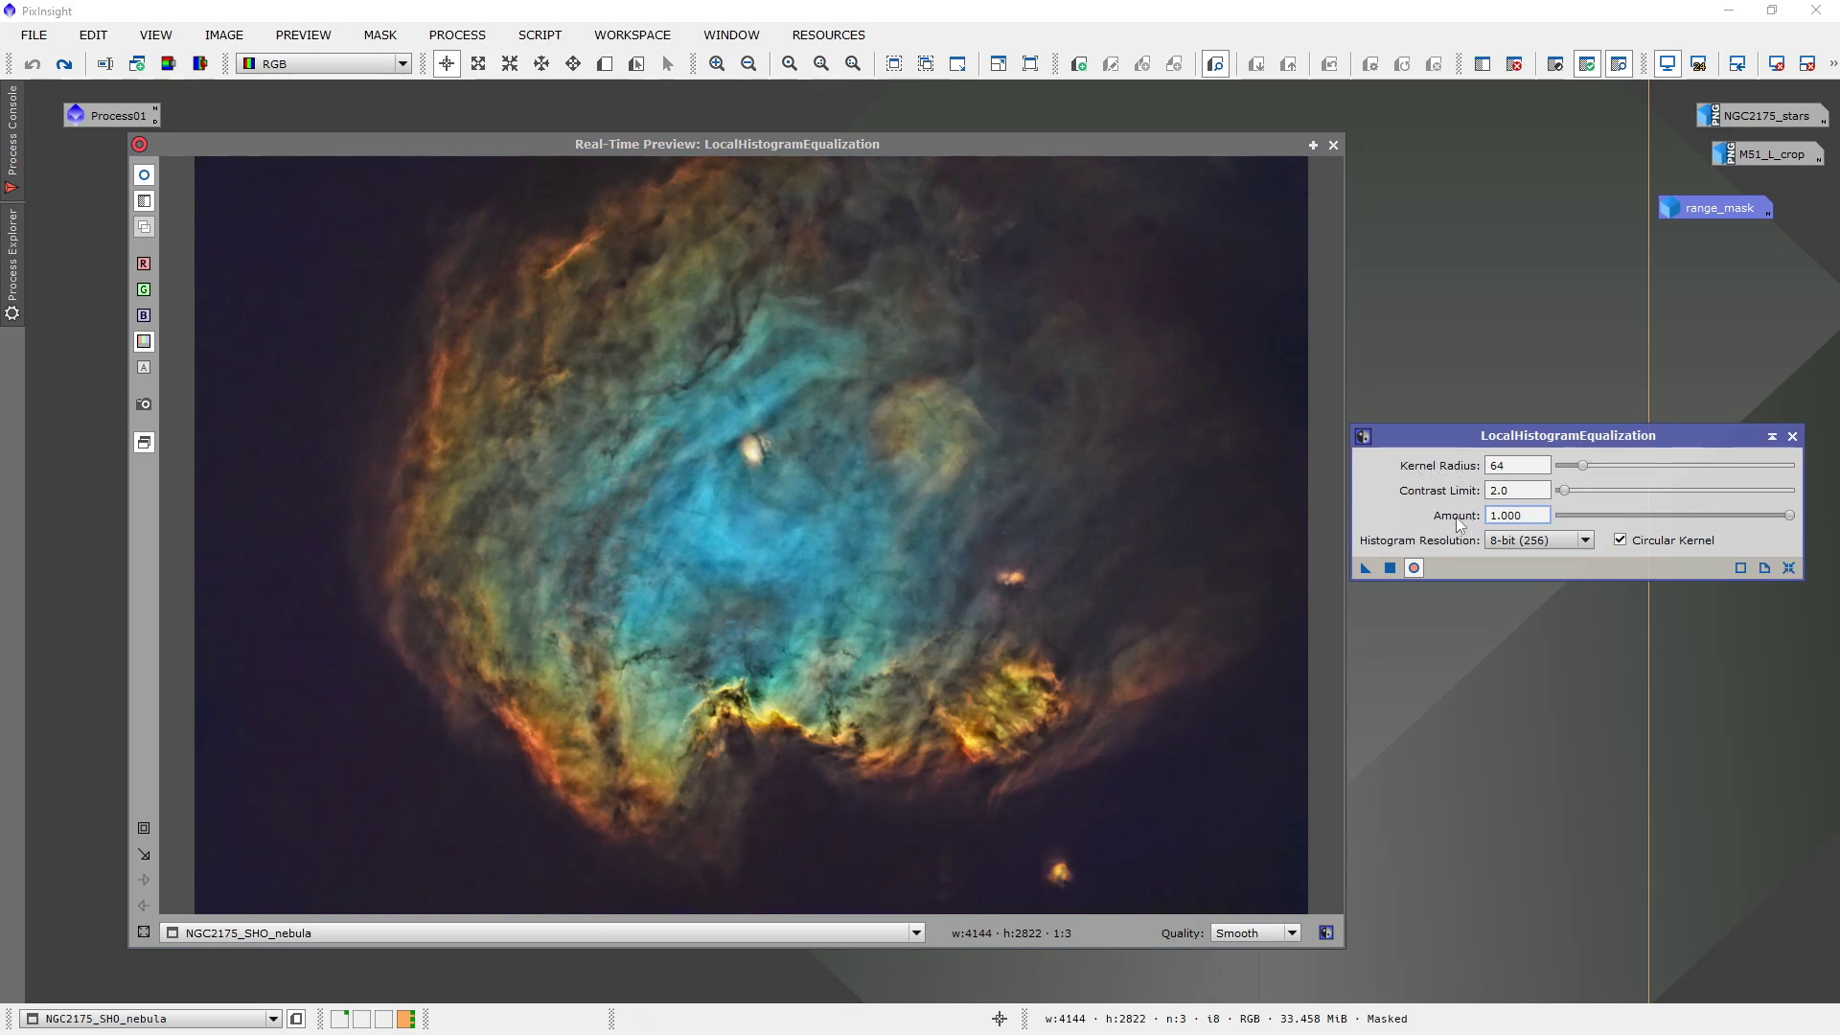
pyautogui.moveTo(1458, 524)
pyautogui.moveTo(1515, 440); pyautogui.dragTo(1524, 428)
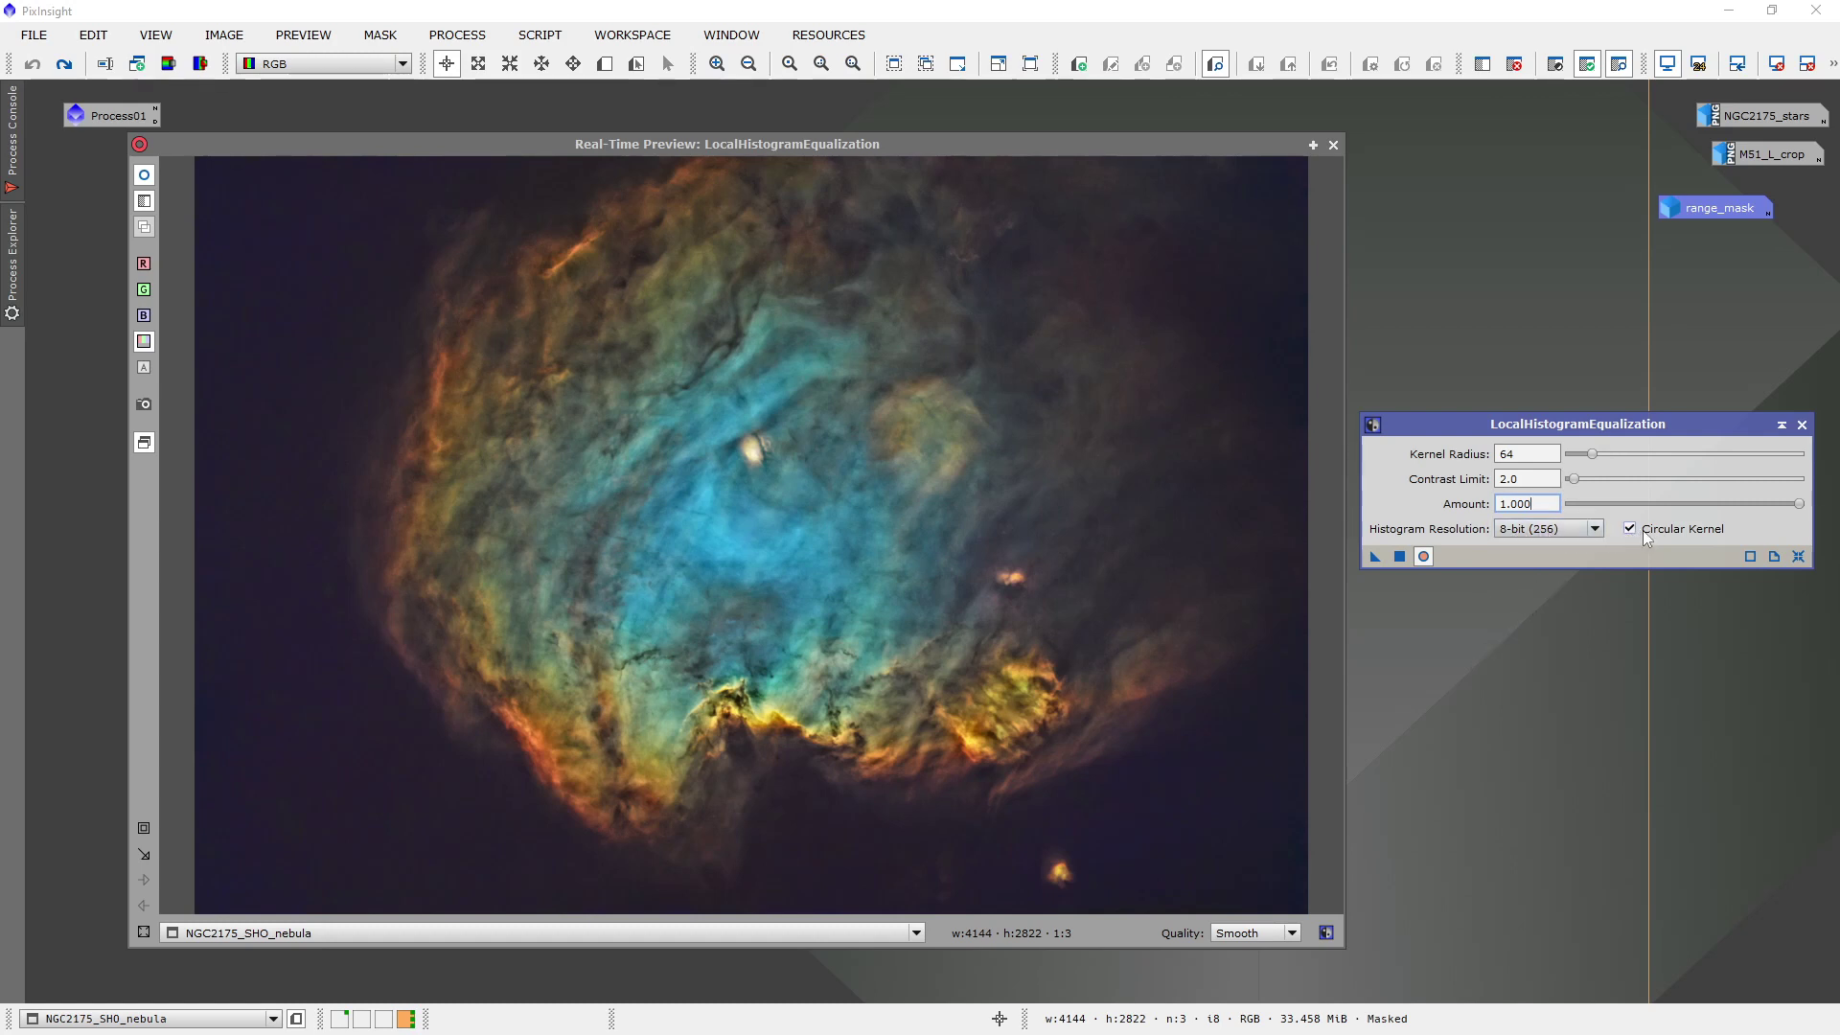
# Set the LHE kernel radius to 212 while watching the live preview.
pyautogui.moveTo(1533, 423); pyautogui.dragTo(1532, 445)
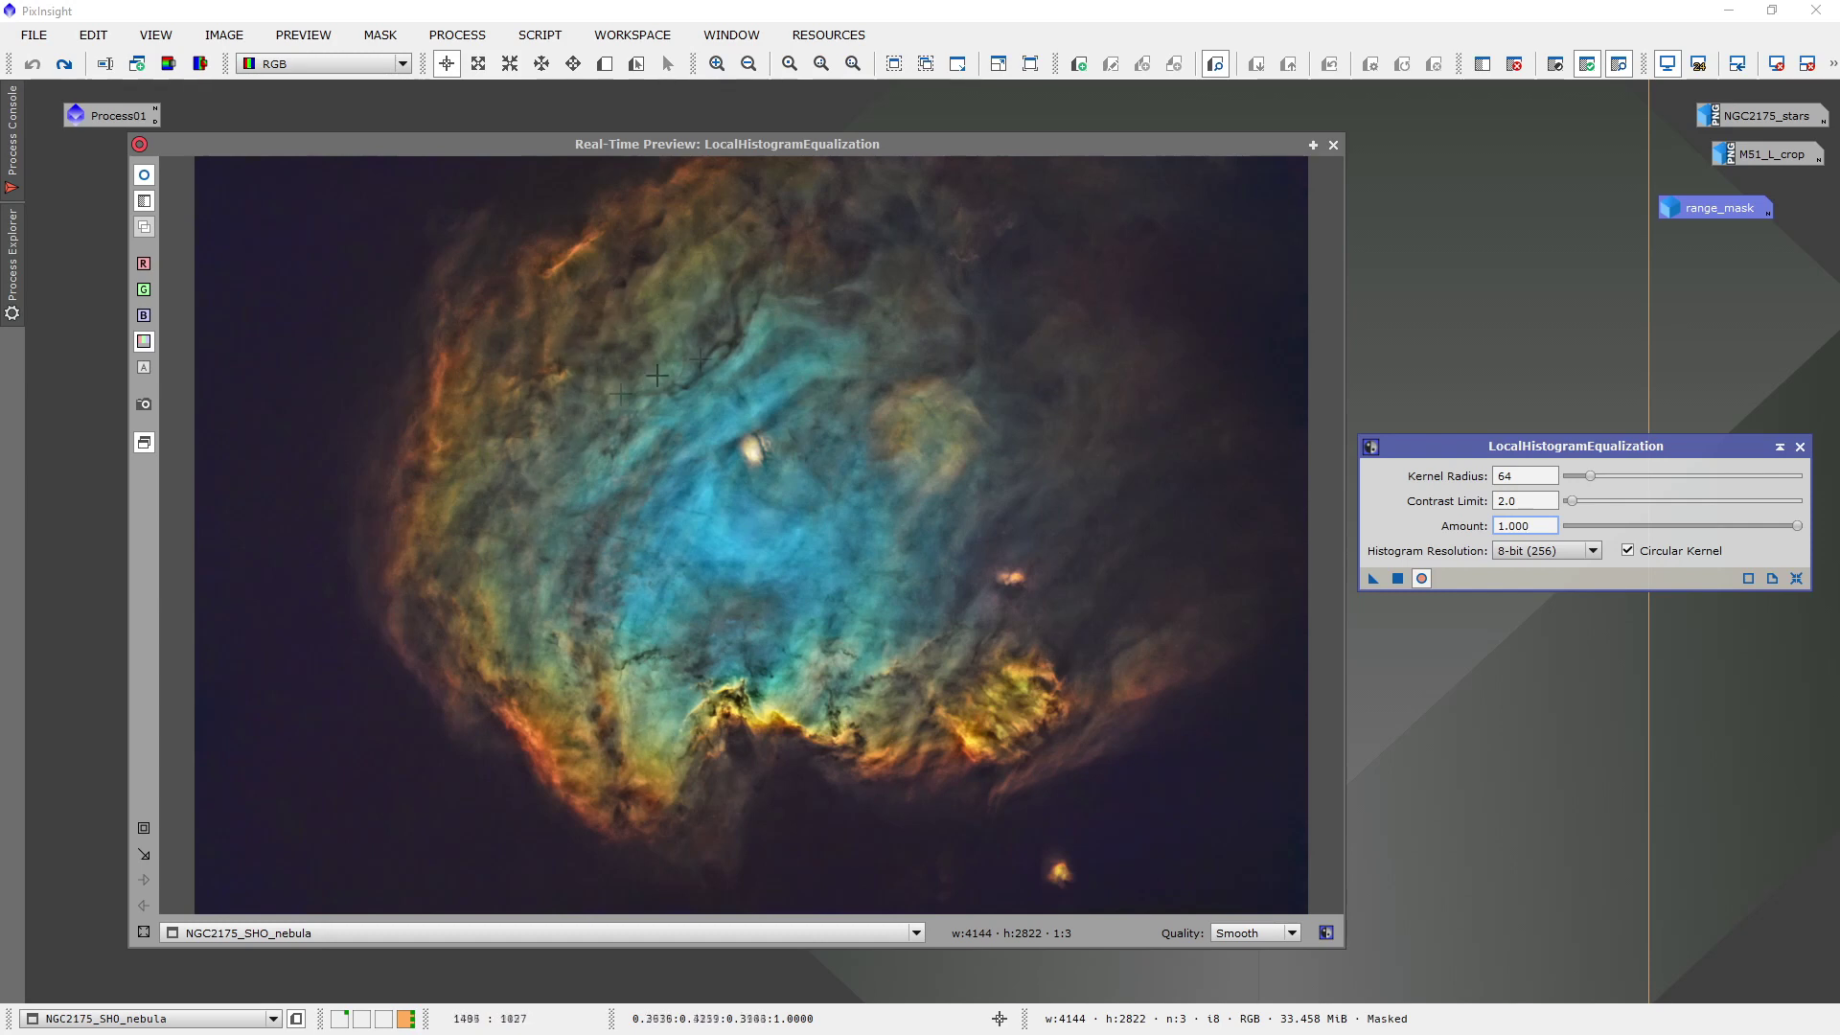
pyautogui.moveTo(1590, 476); pyautogui.dragTo(1625, 481)
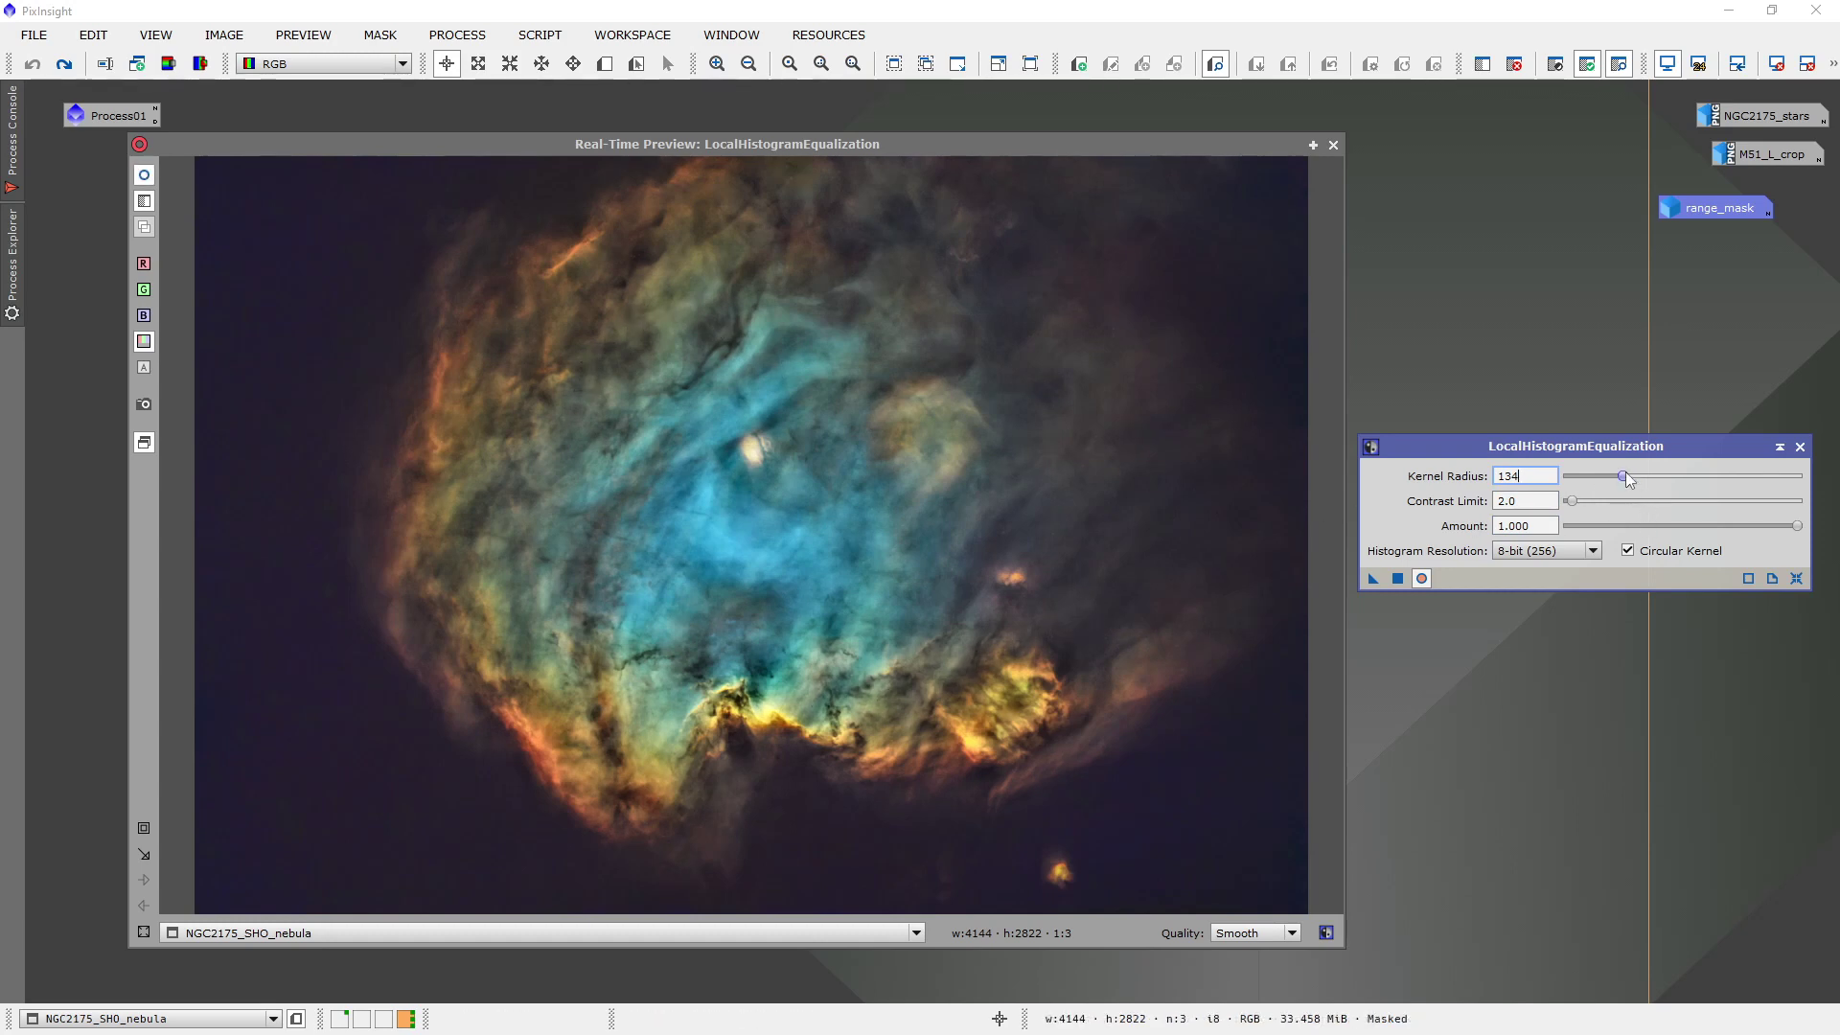
pyautogui.moveTo(1625, 475); pyautogui.dragTo(1708, 477)
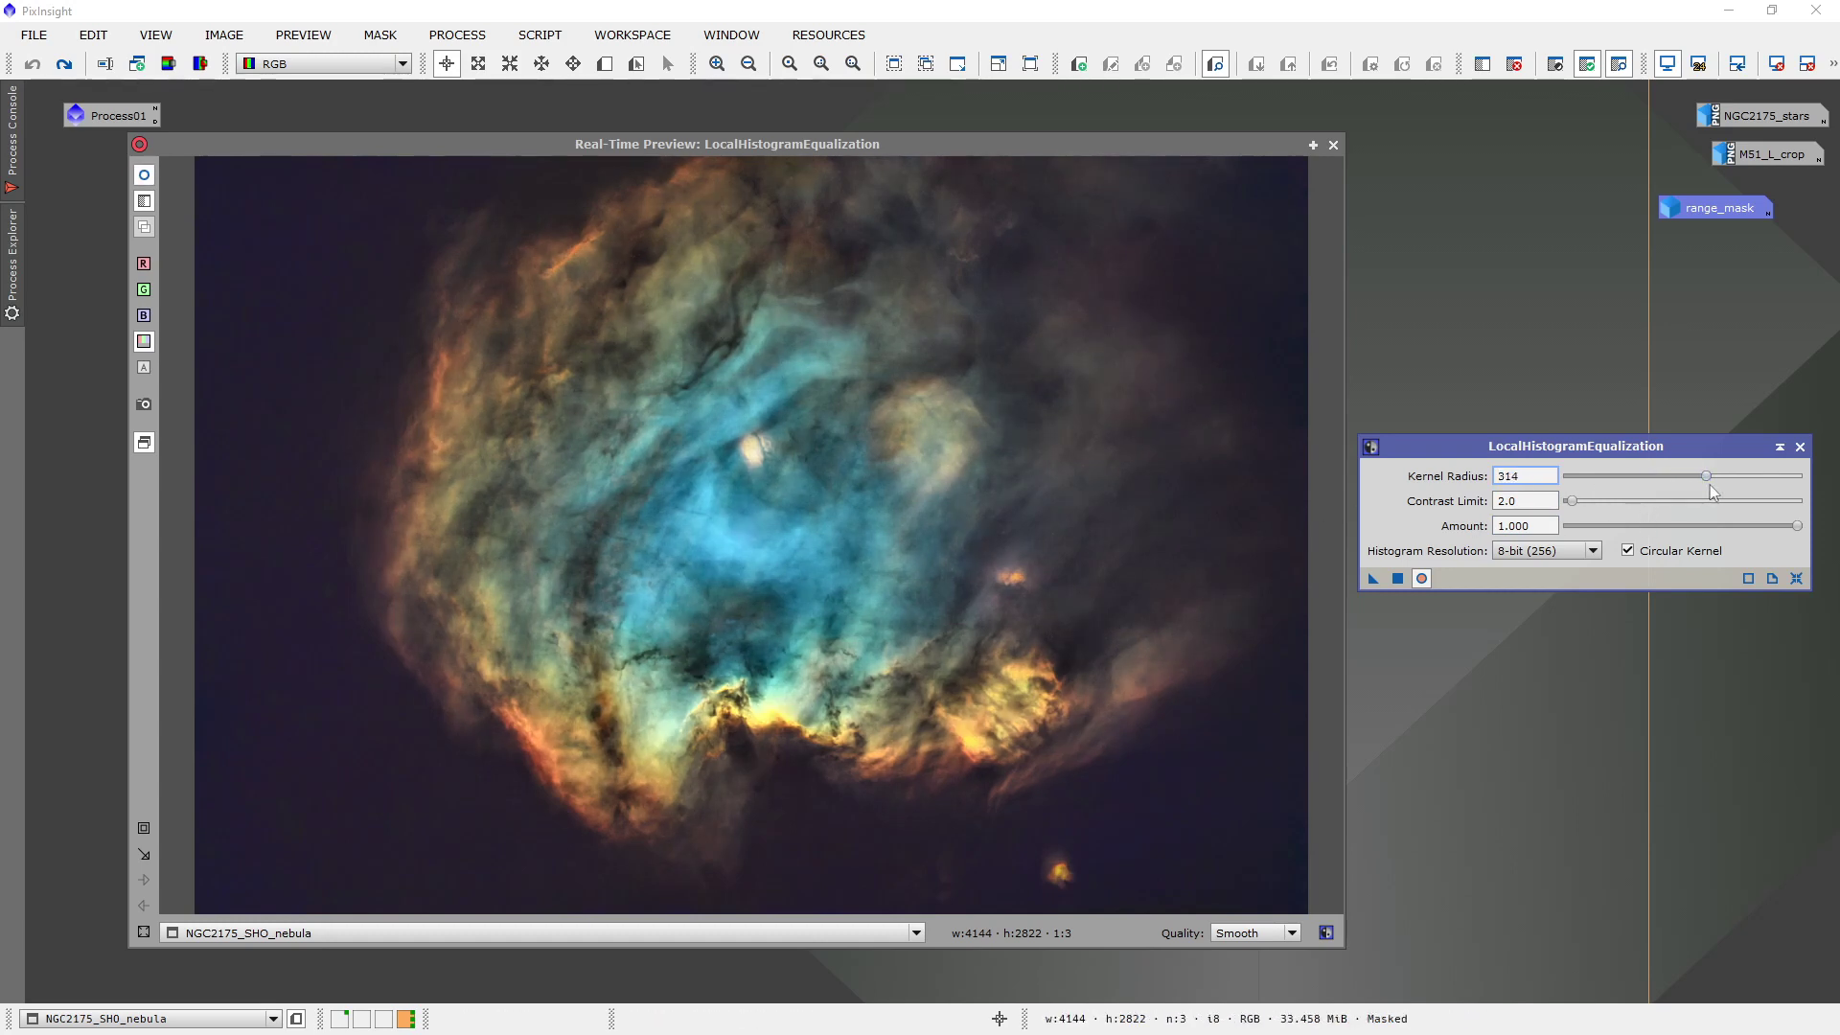
pyautogui.moveTo(1710, 482); pyautogui.dragTo(1685, 479)
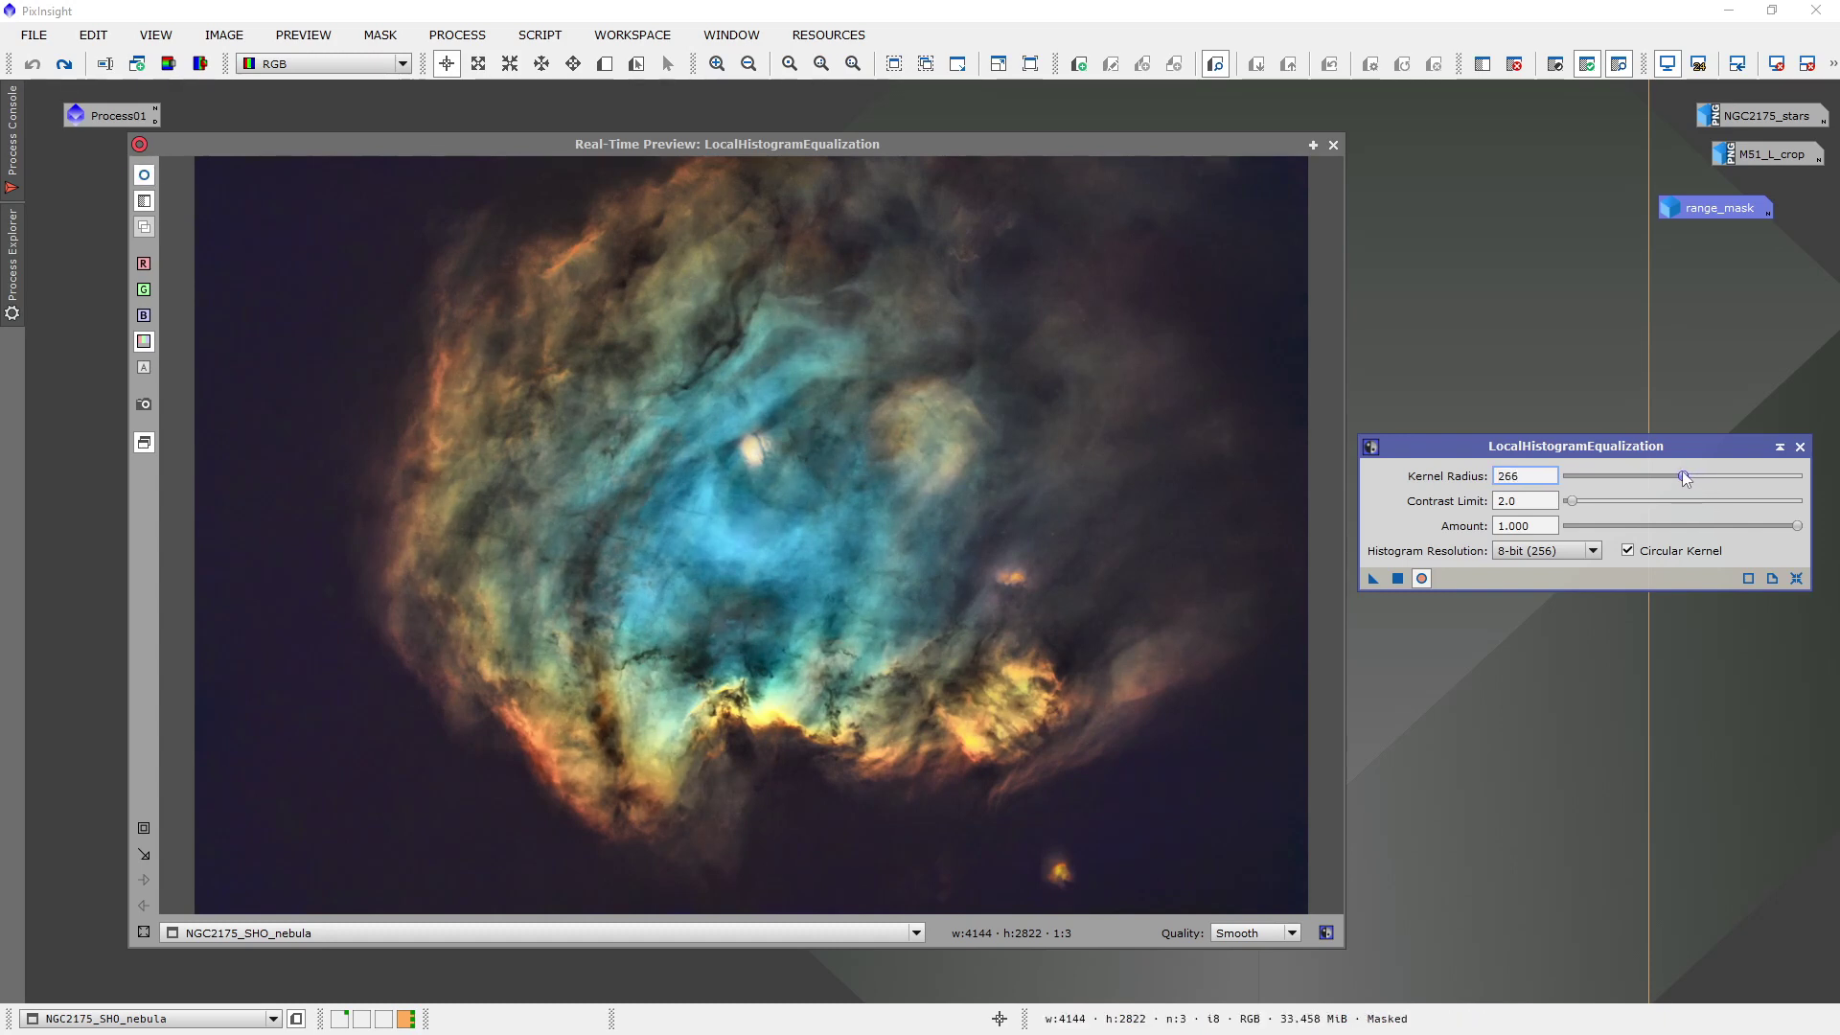
pyautogui.moveTo(1685, 479); pyautogui.dragTo(1663, 481)
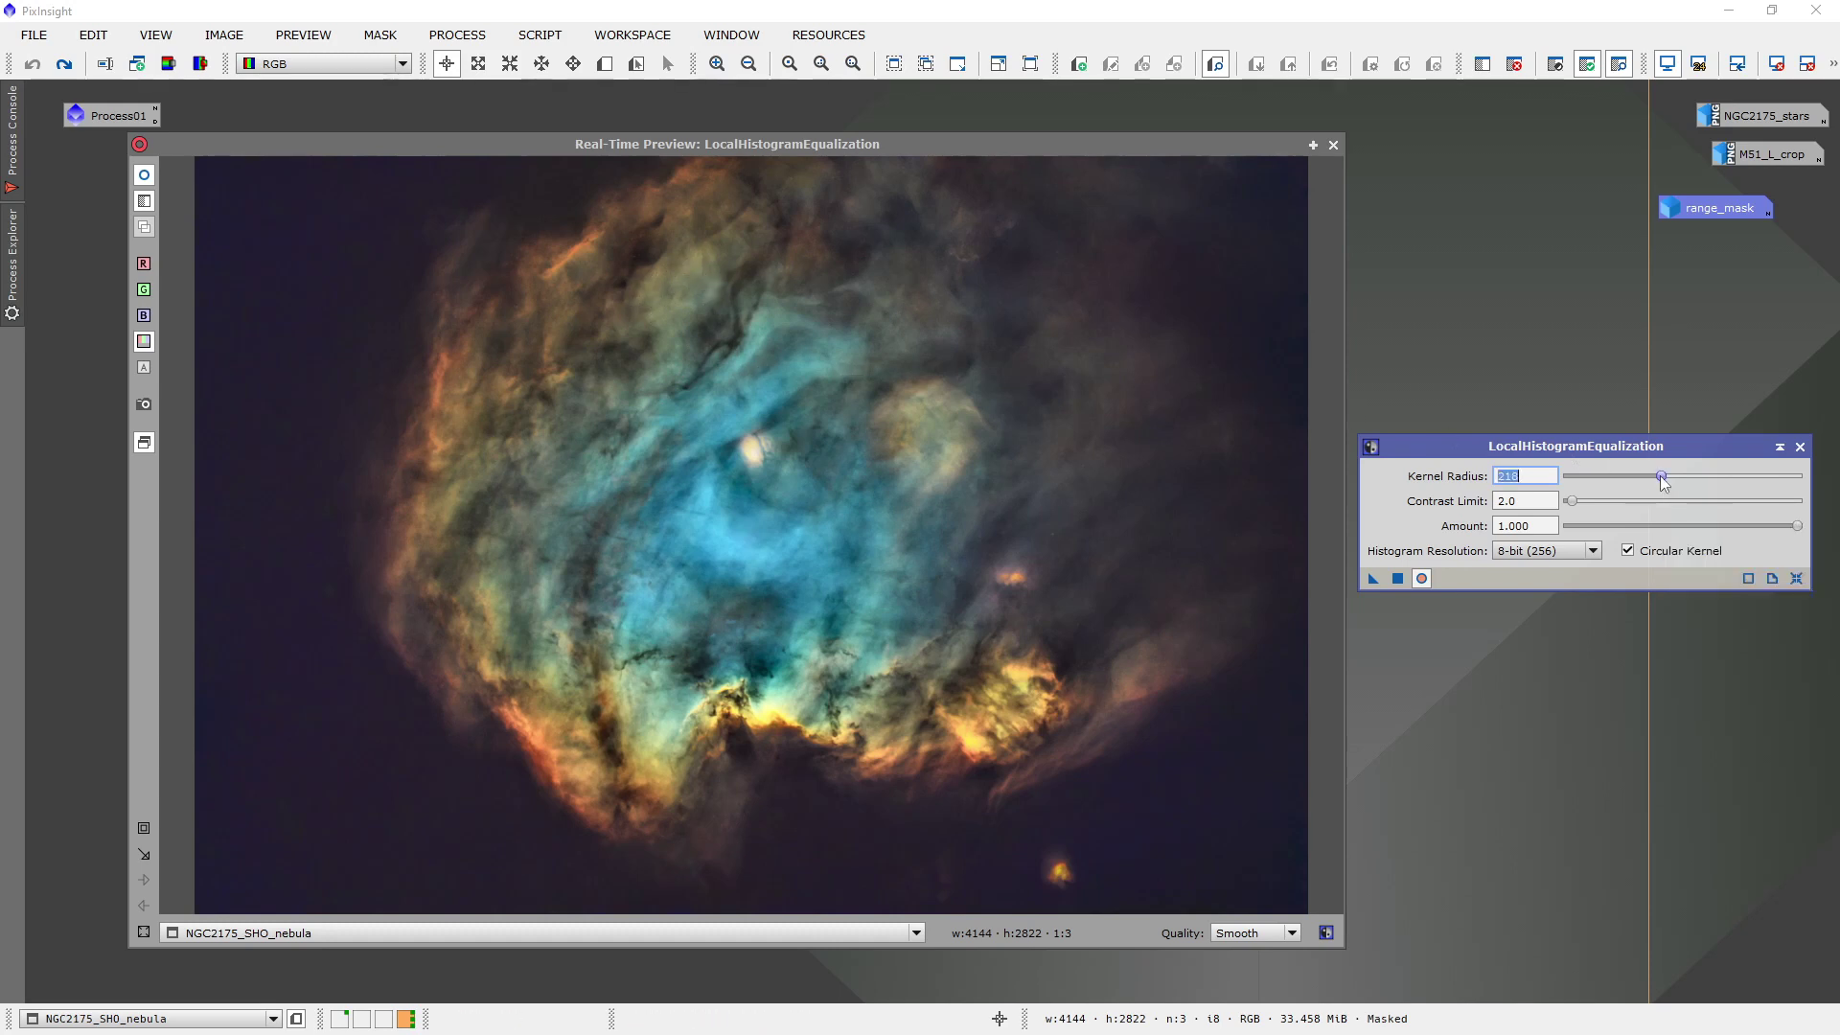
pyautogui.moveTo(1663, 482); pyautogui.dragTo(1661, 484)
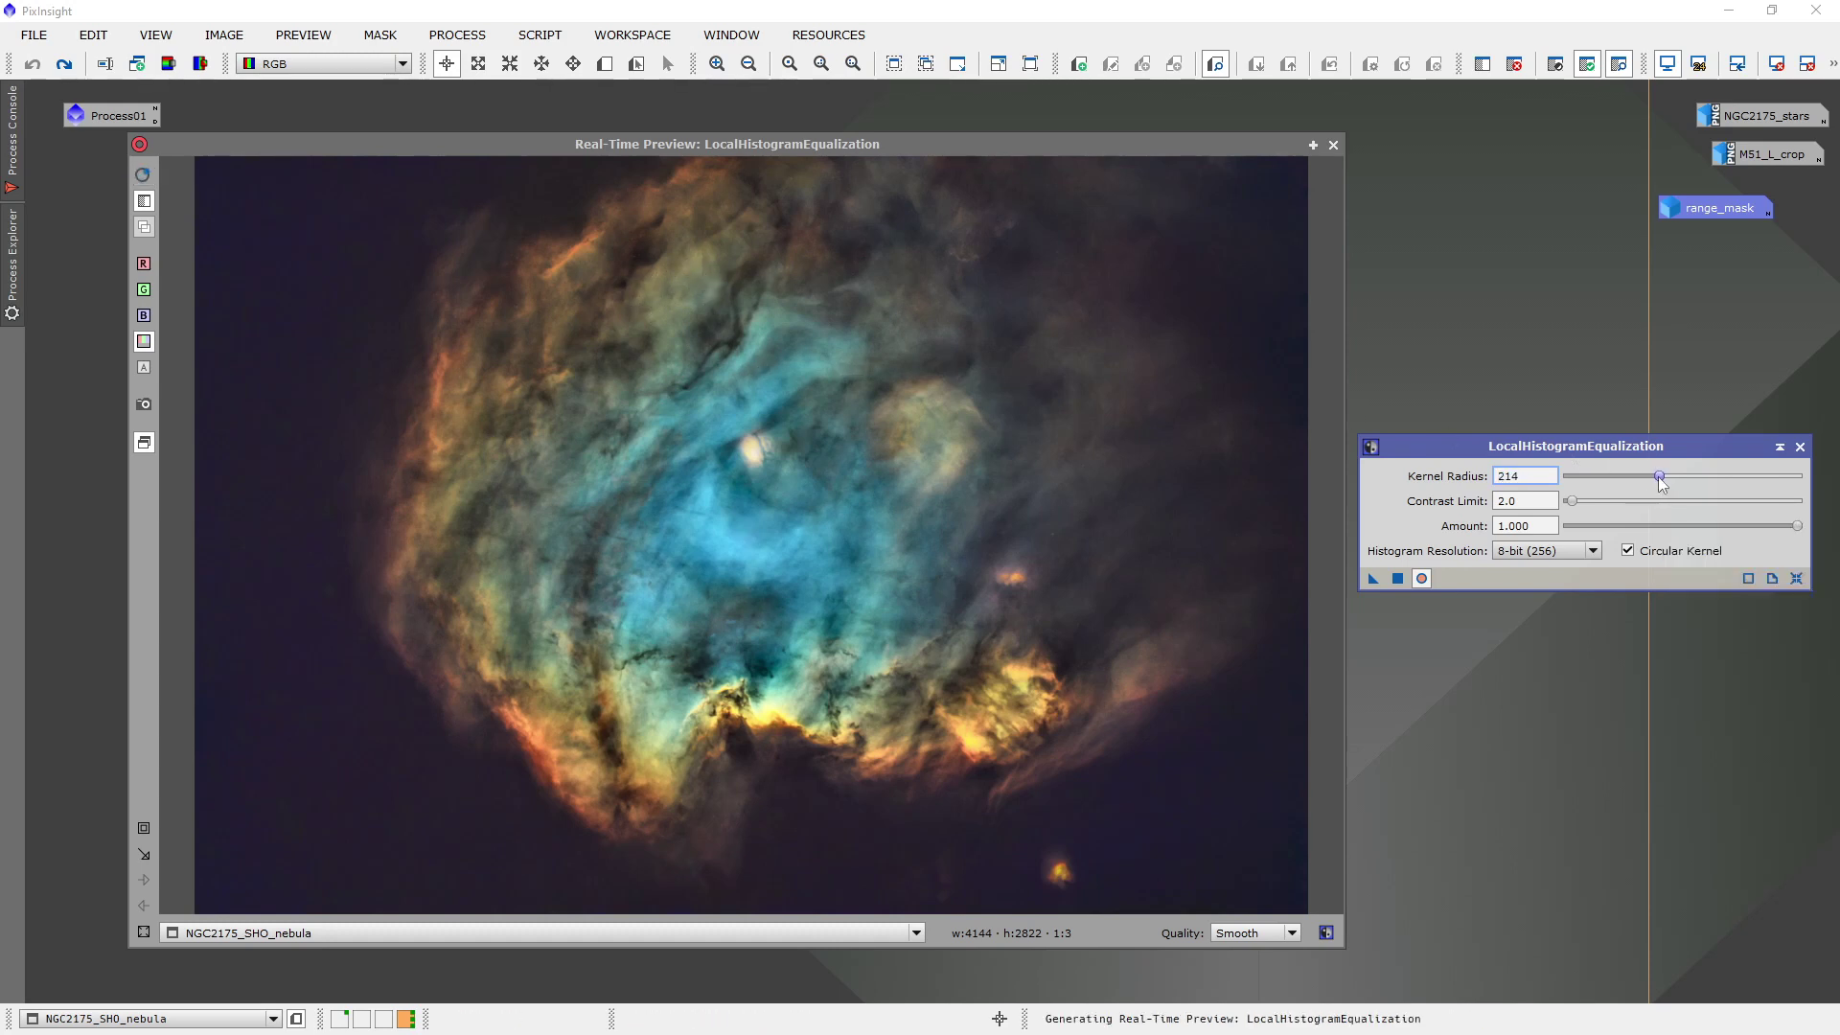
pyautogui.moveTo(1661, 484); pyautogui.dragTo(1662, 484)
# Toggle the preview to compare the large-scale equalization against the original.
pyautogui.click(145, 176)
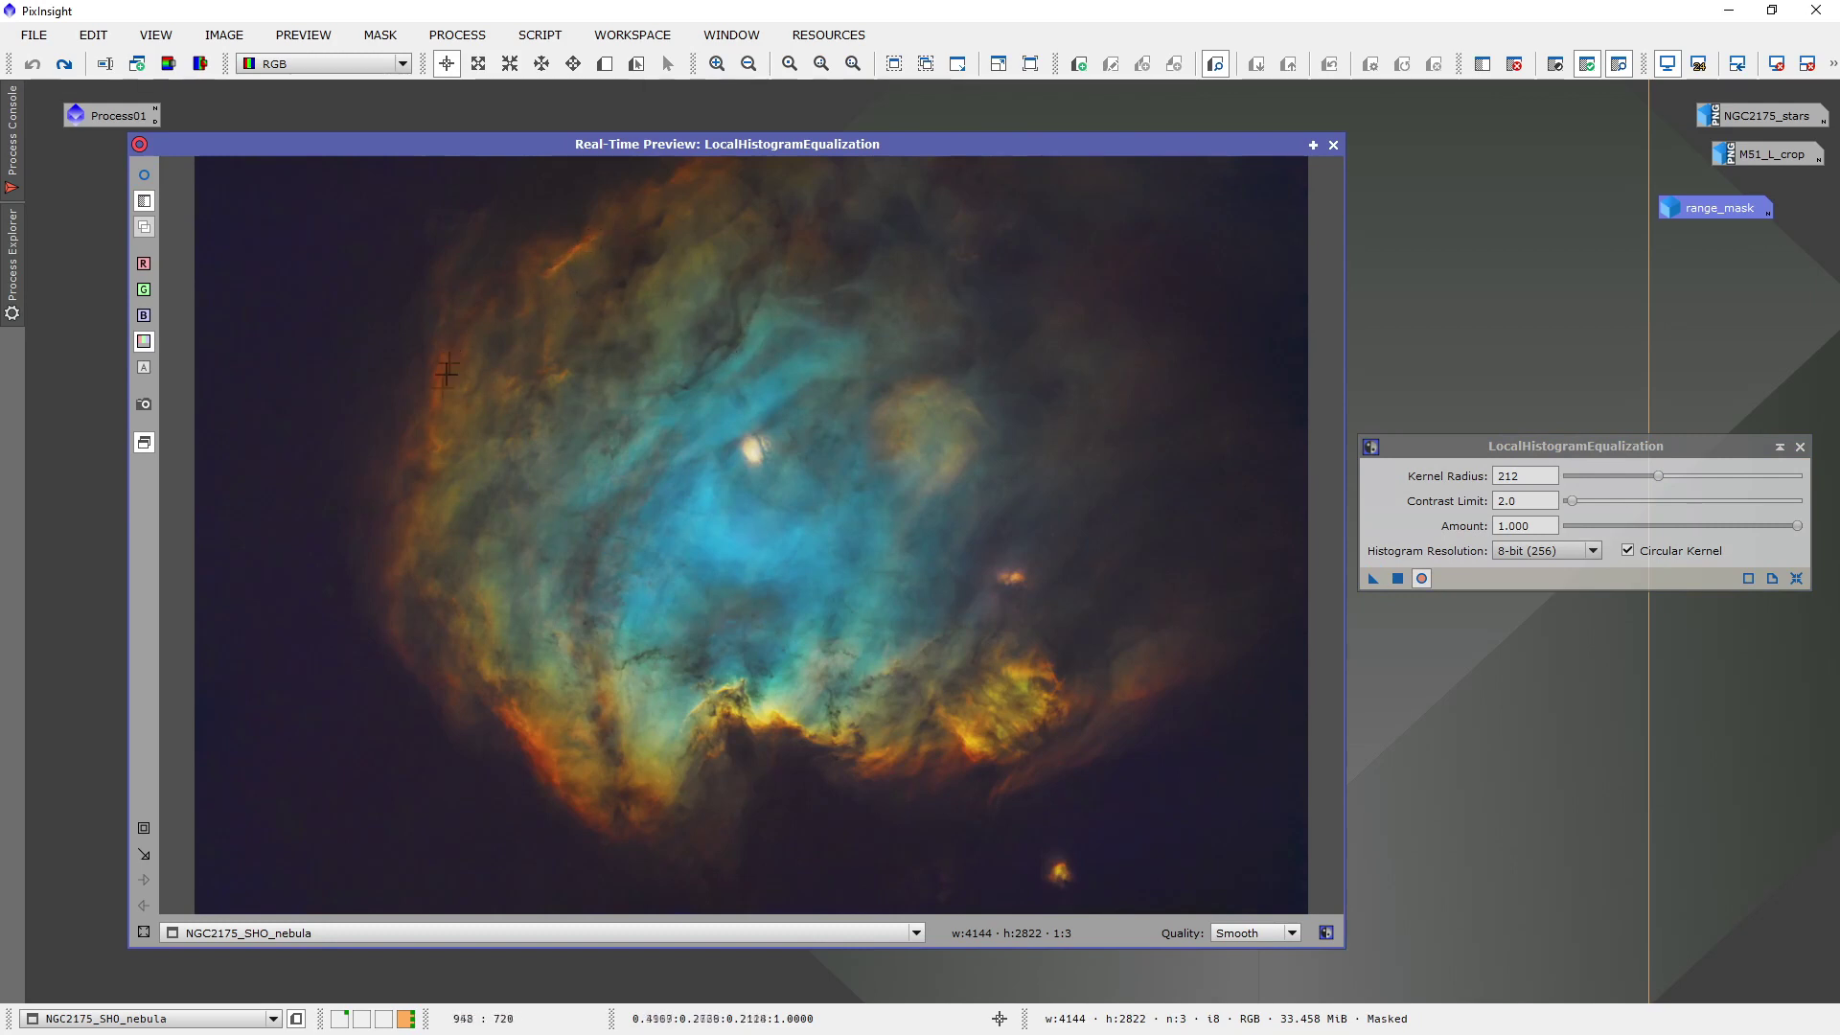
pyautogui.click(144, 178)
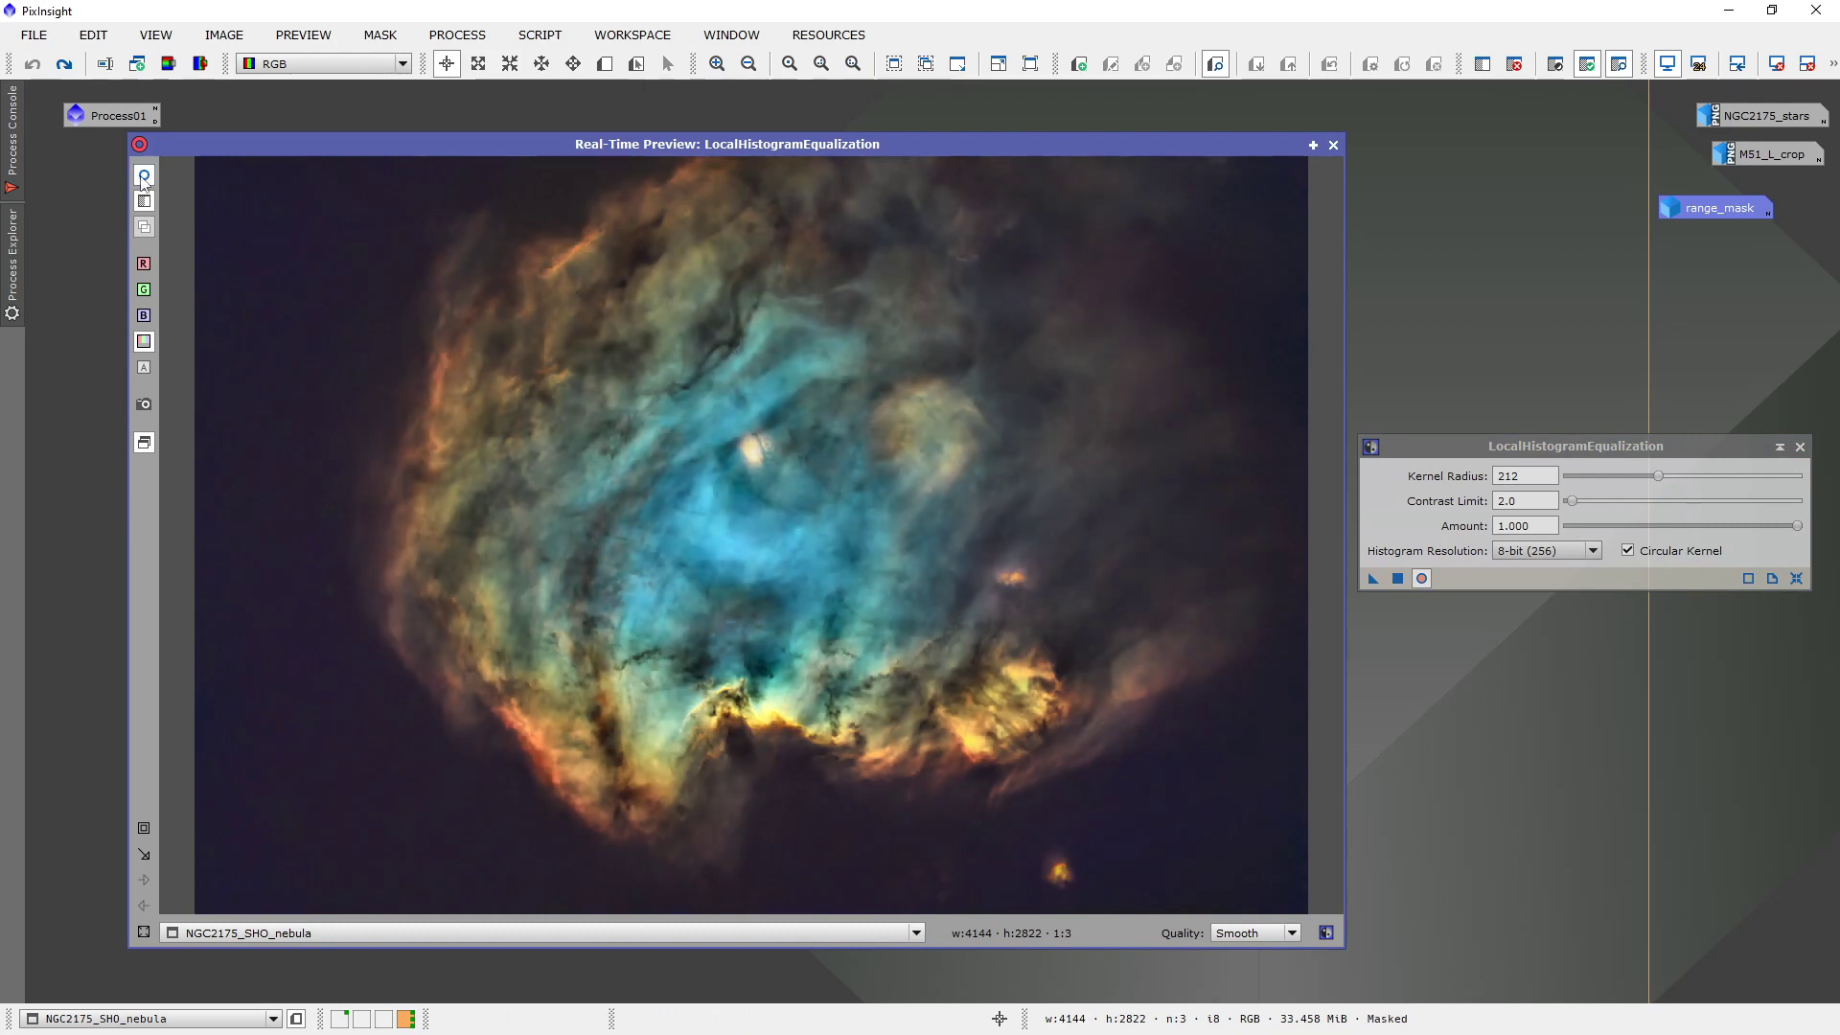
pyautogui.click(144, 179)
pyautogui.click(144, 178)
# Lower the LHE Amount to 0.190, comparing before and after in the preview.
pyautogui.moveTo(1799, 530); pyautogui.dragTo(1608, 534)
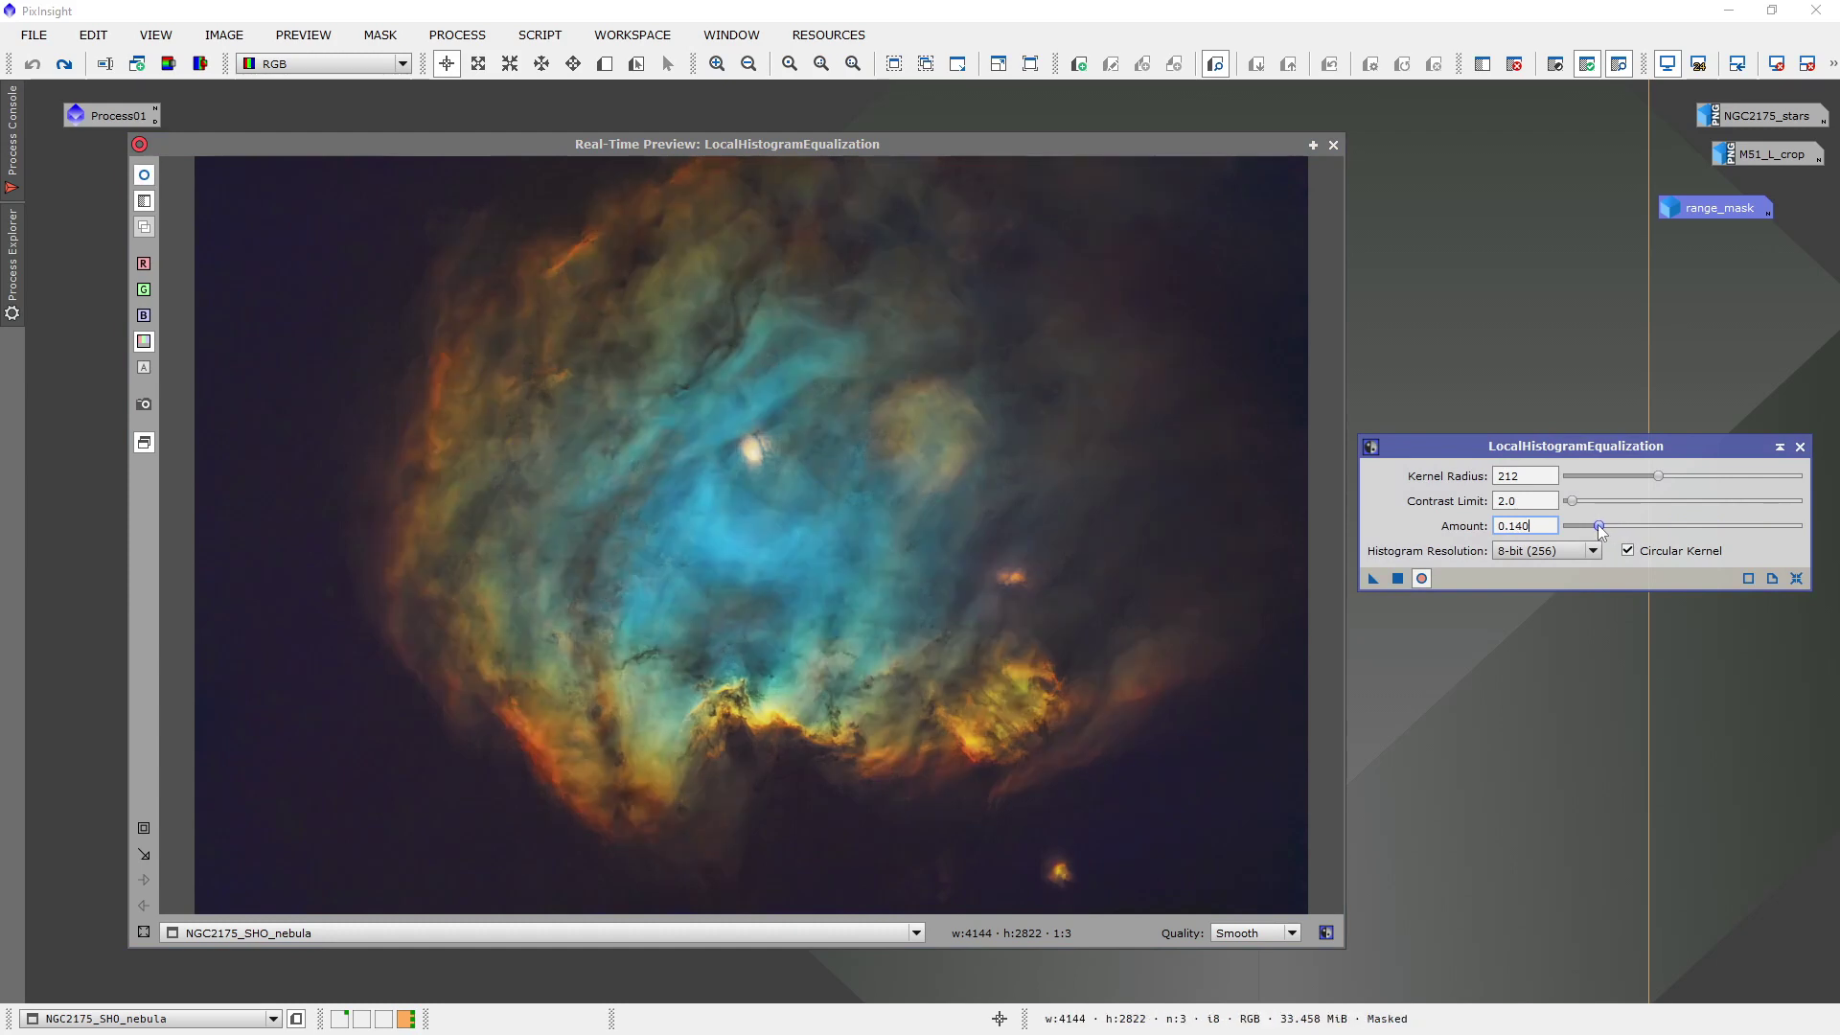
pyautogui.click(145, 176)
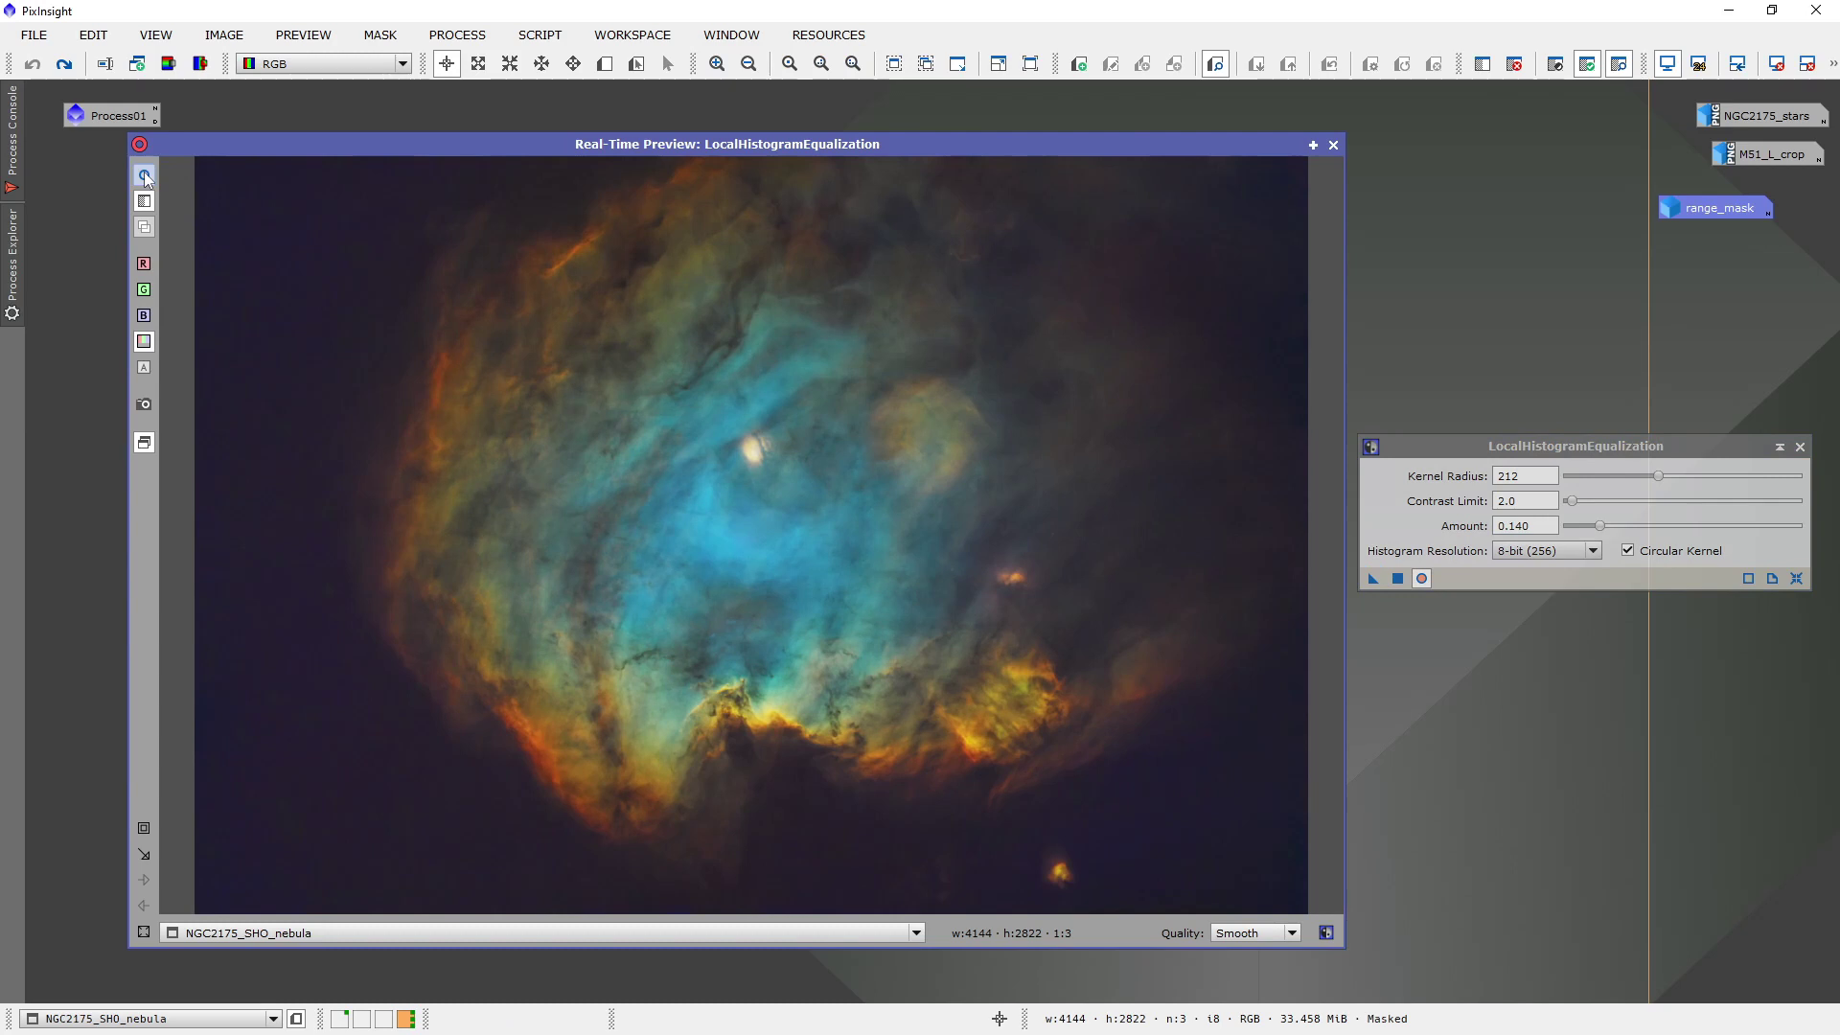
pyautogui.moveTo(1601, 528); pyautogui.dragTo(1607, 529)
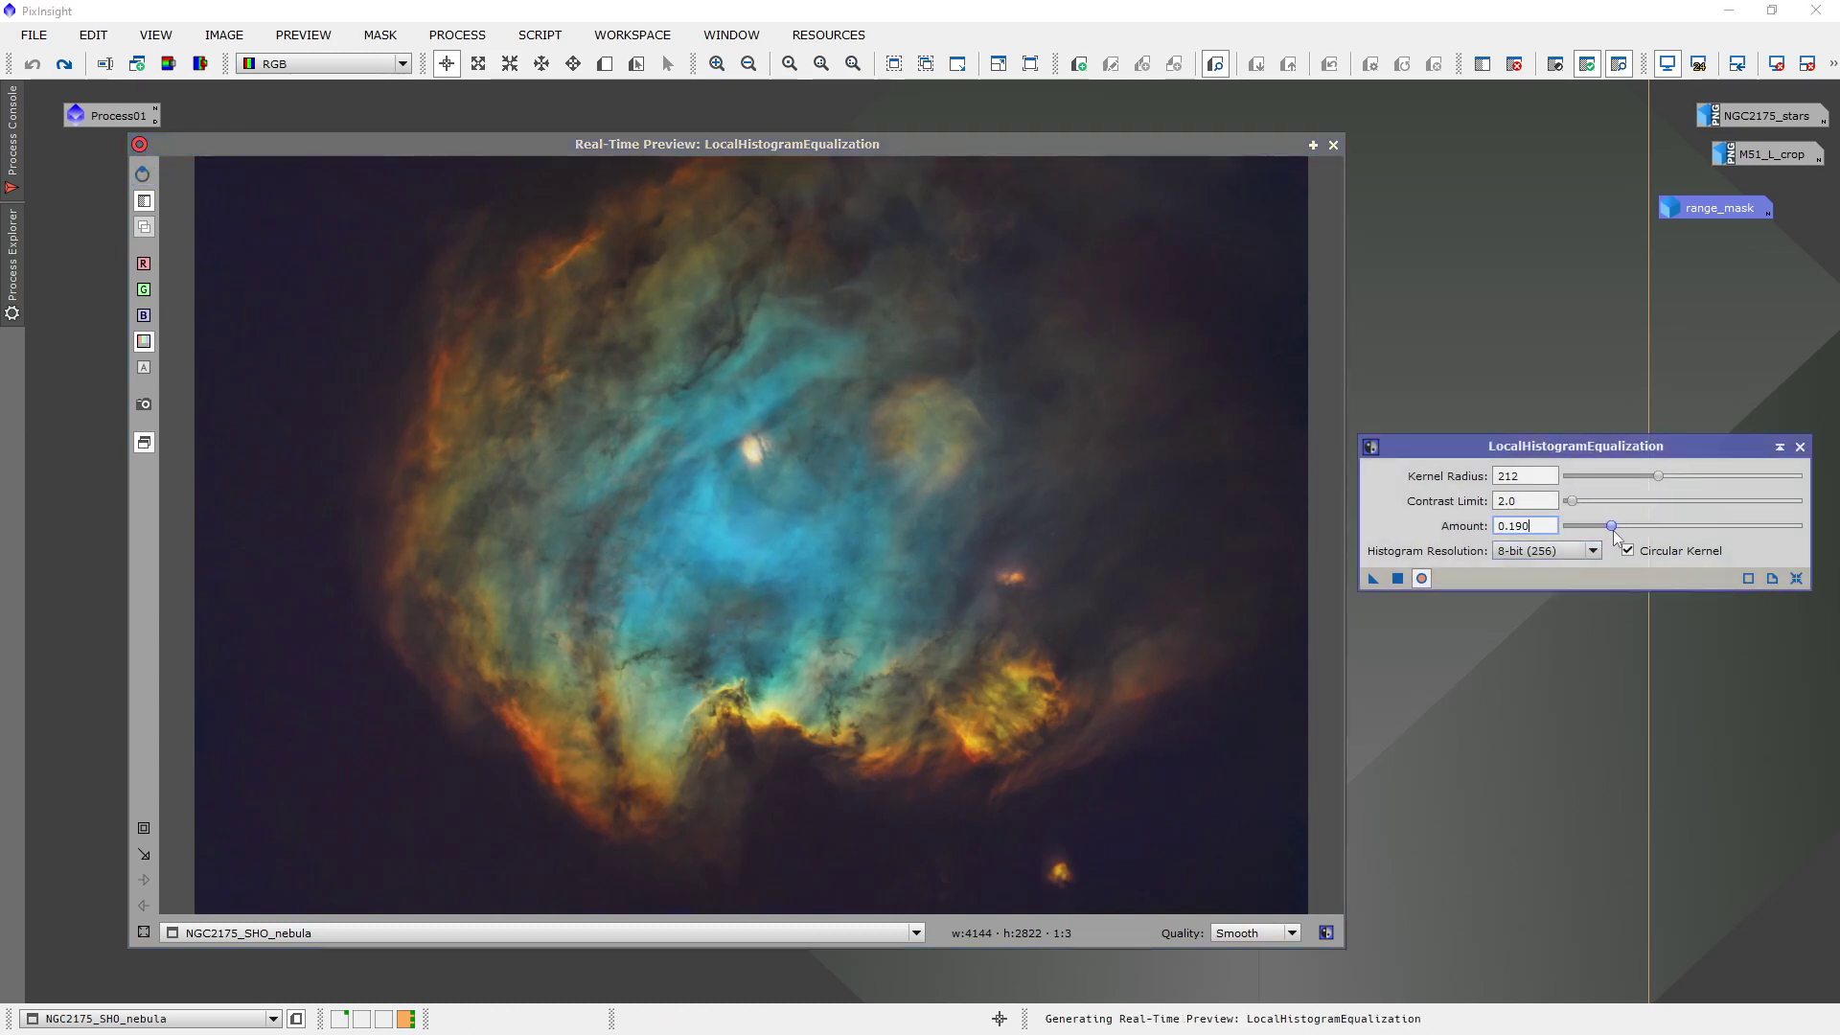
pyautogui.click(145, 178)
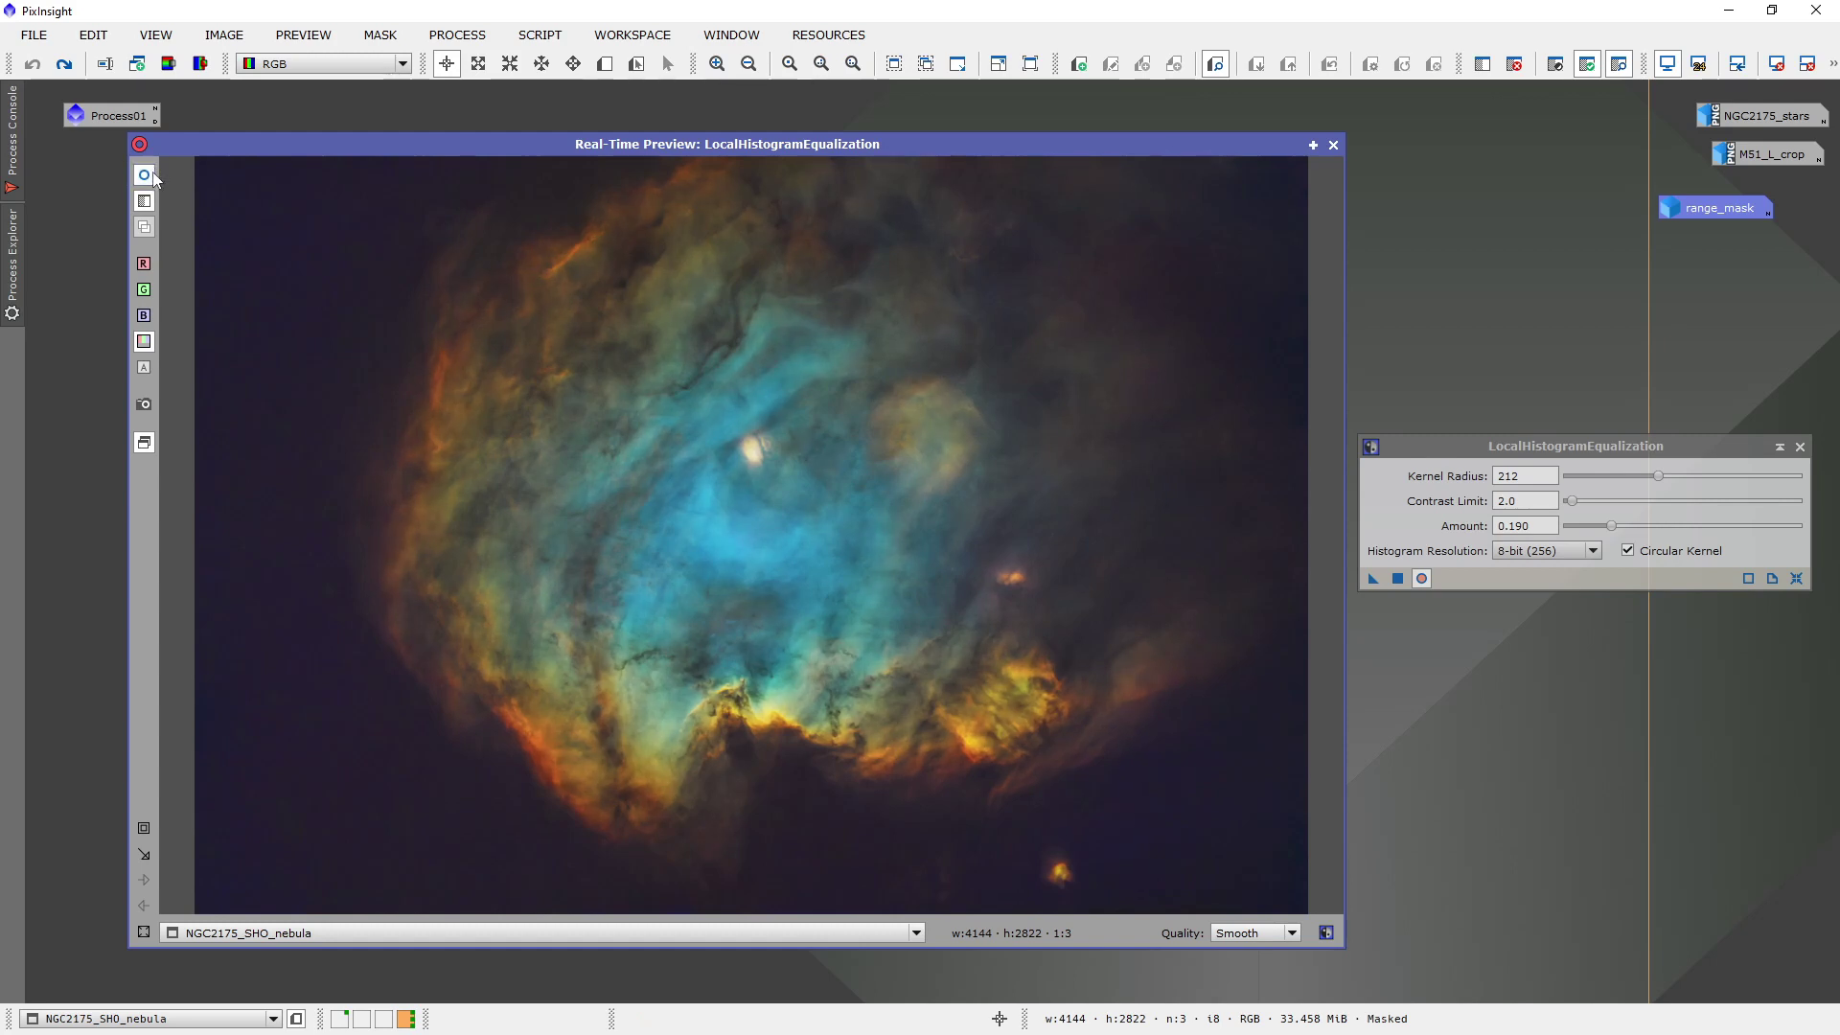
# Apply the equalization to the masked nebula, hide the mask, and undo/redo to compare.
pyautogui.click(1334, 146)
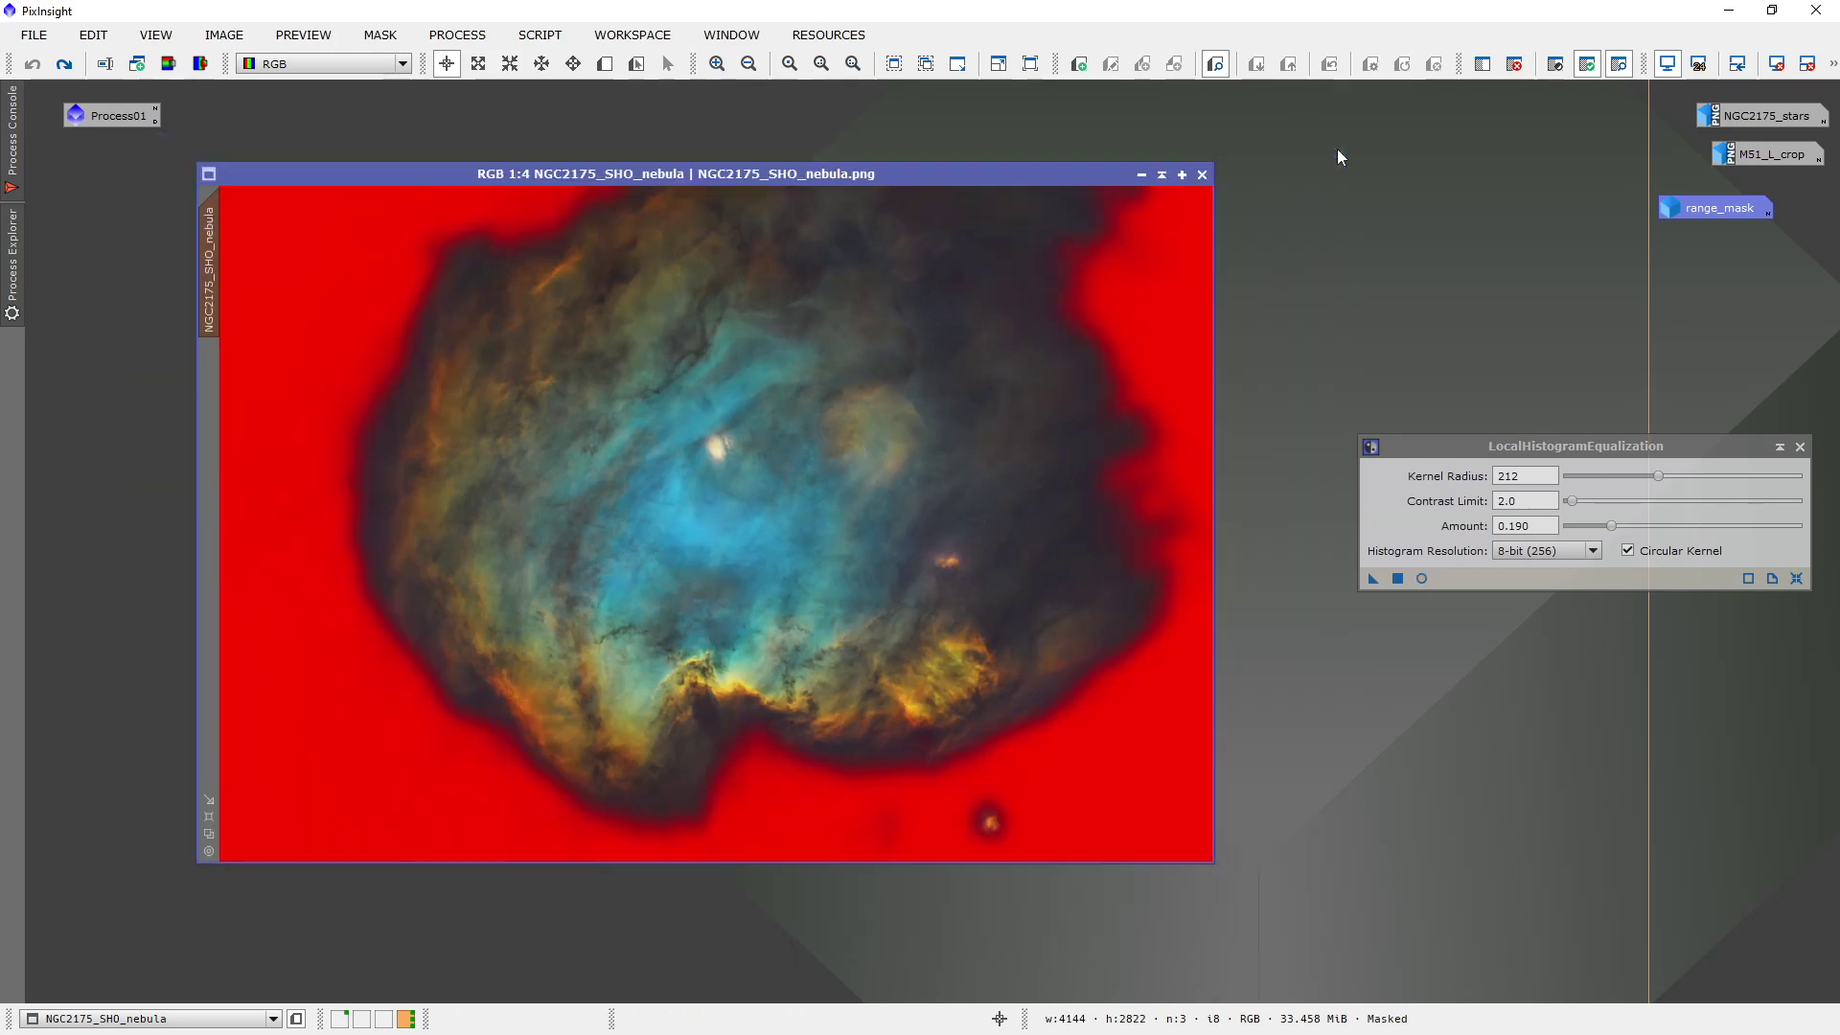
pyautogui.click(1373, 578)
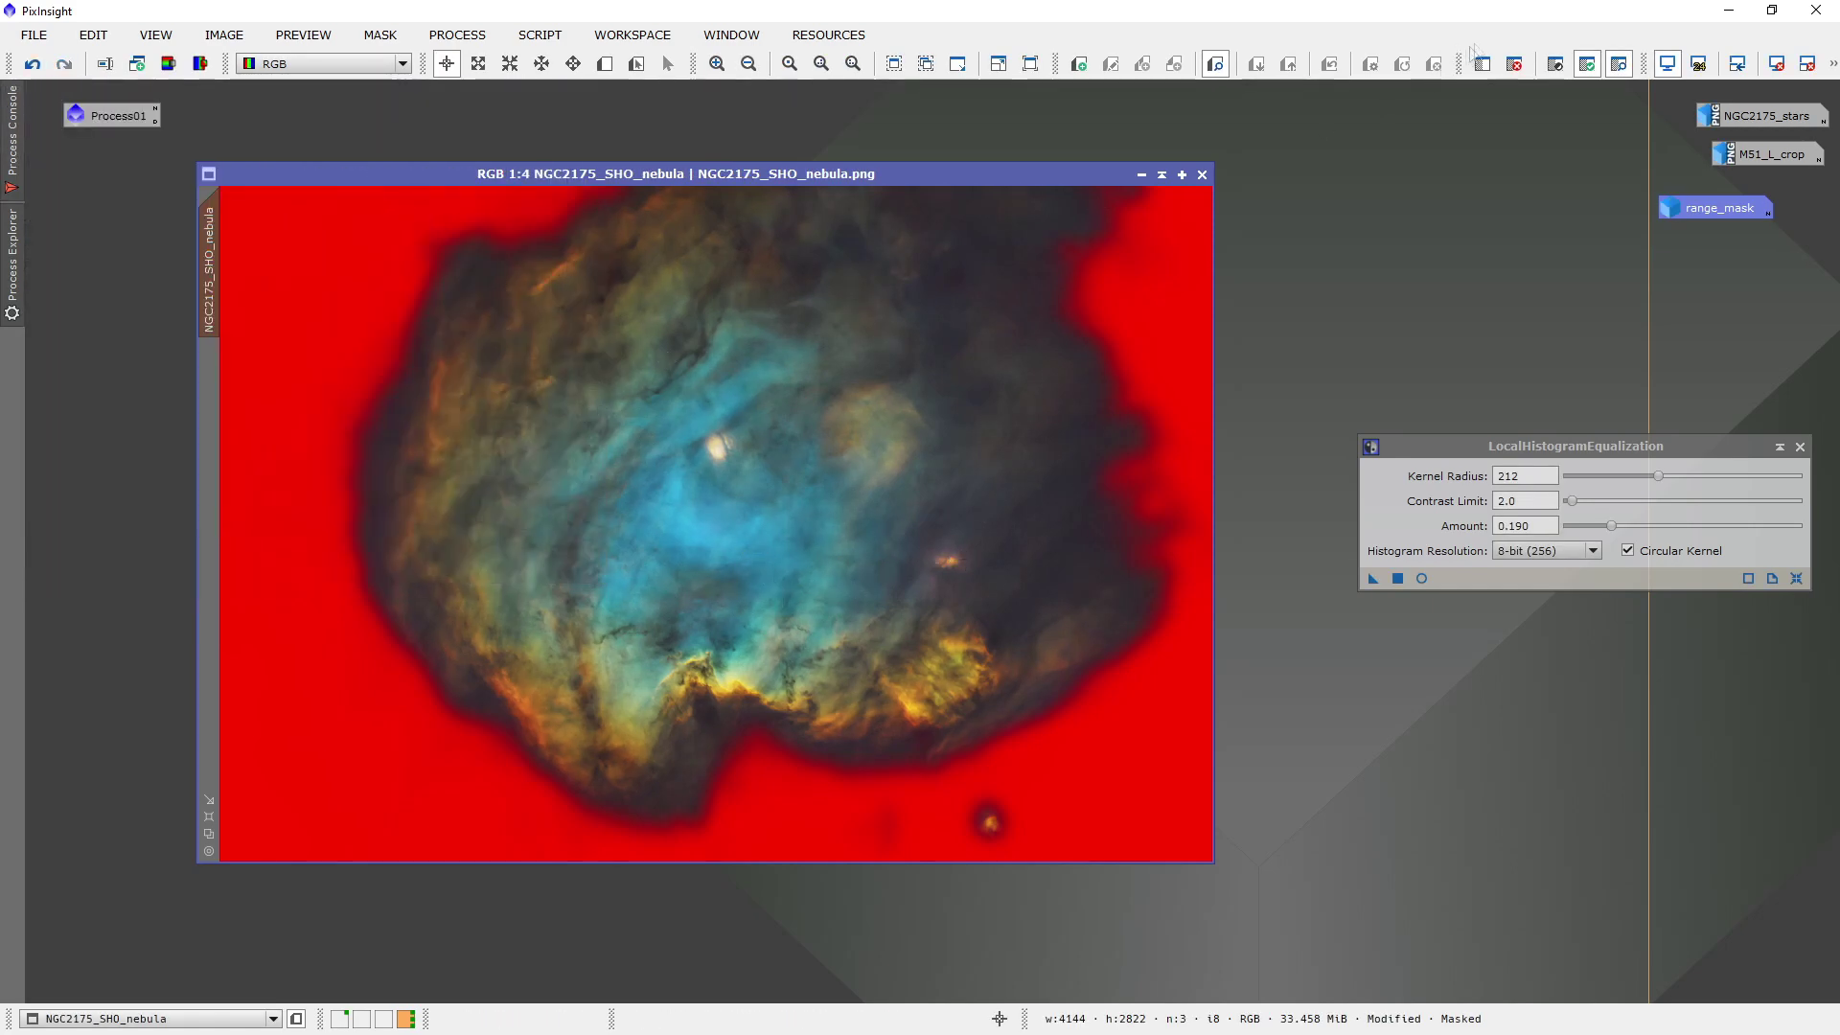
pyautogui.click(1619, 64)
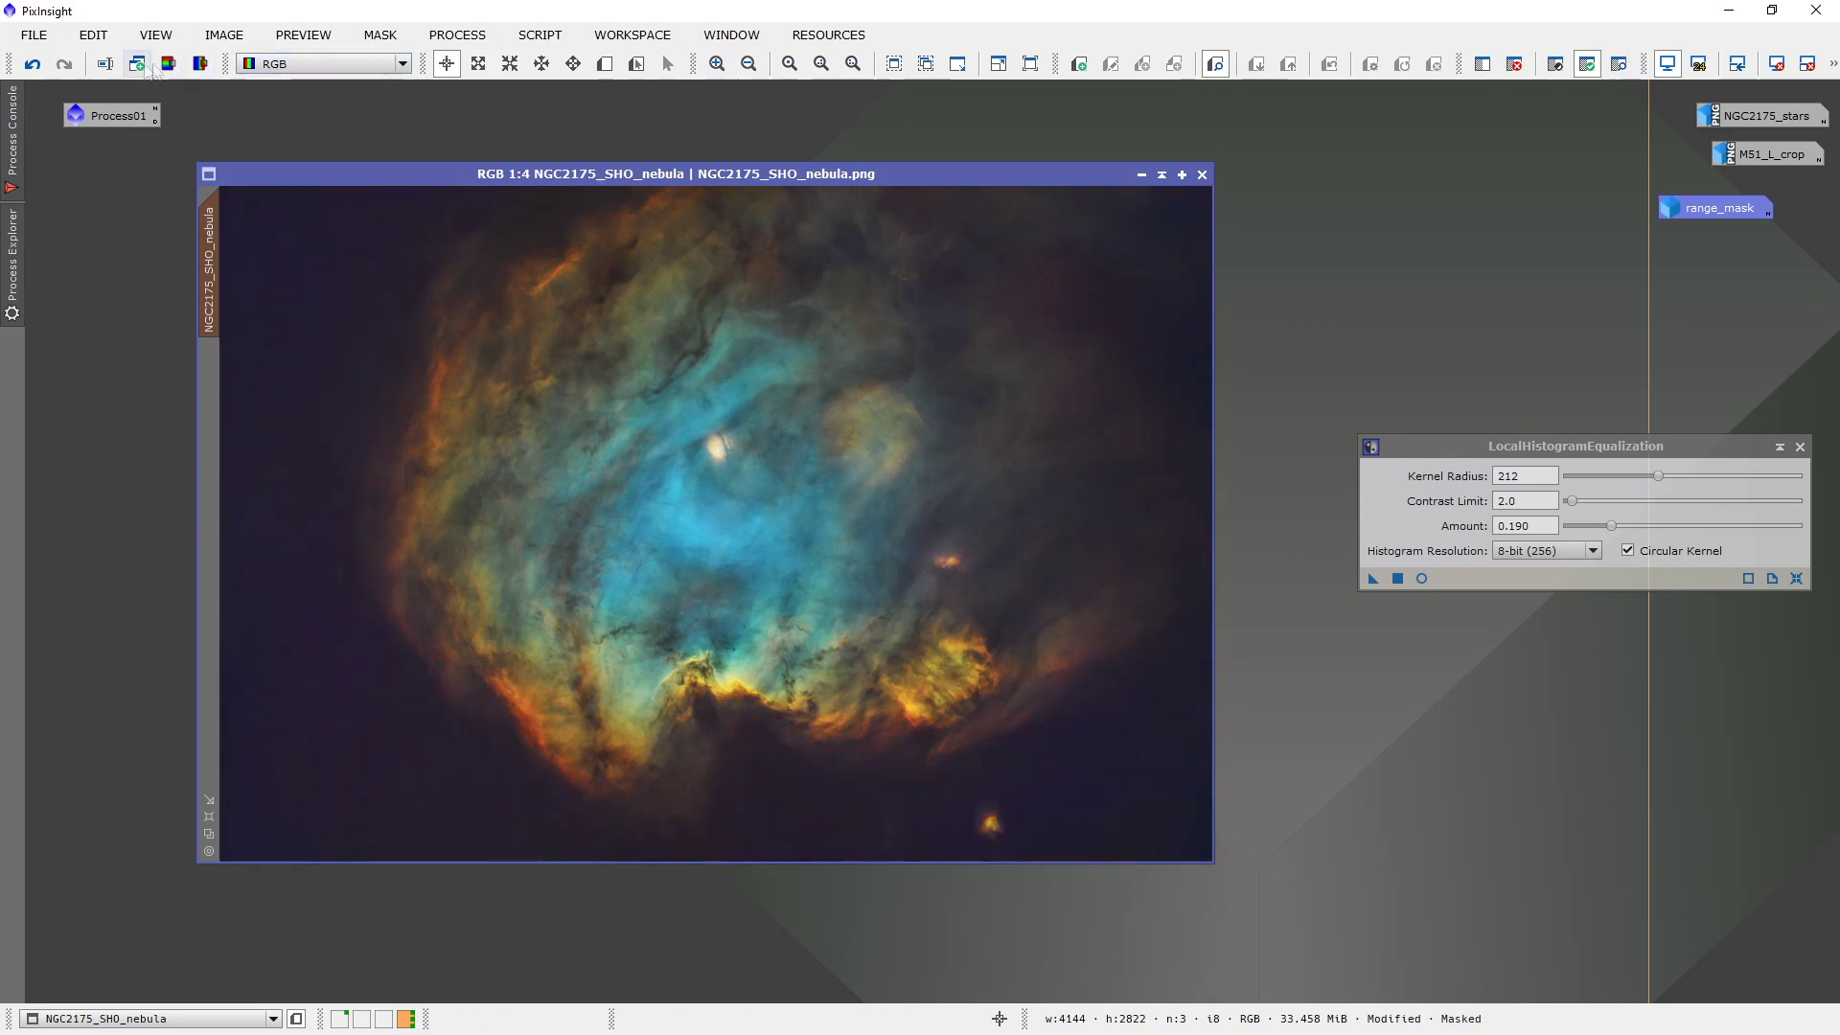
pyautogui.click(31, 65)
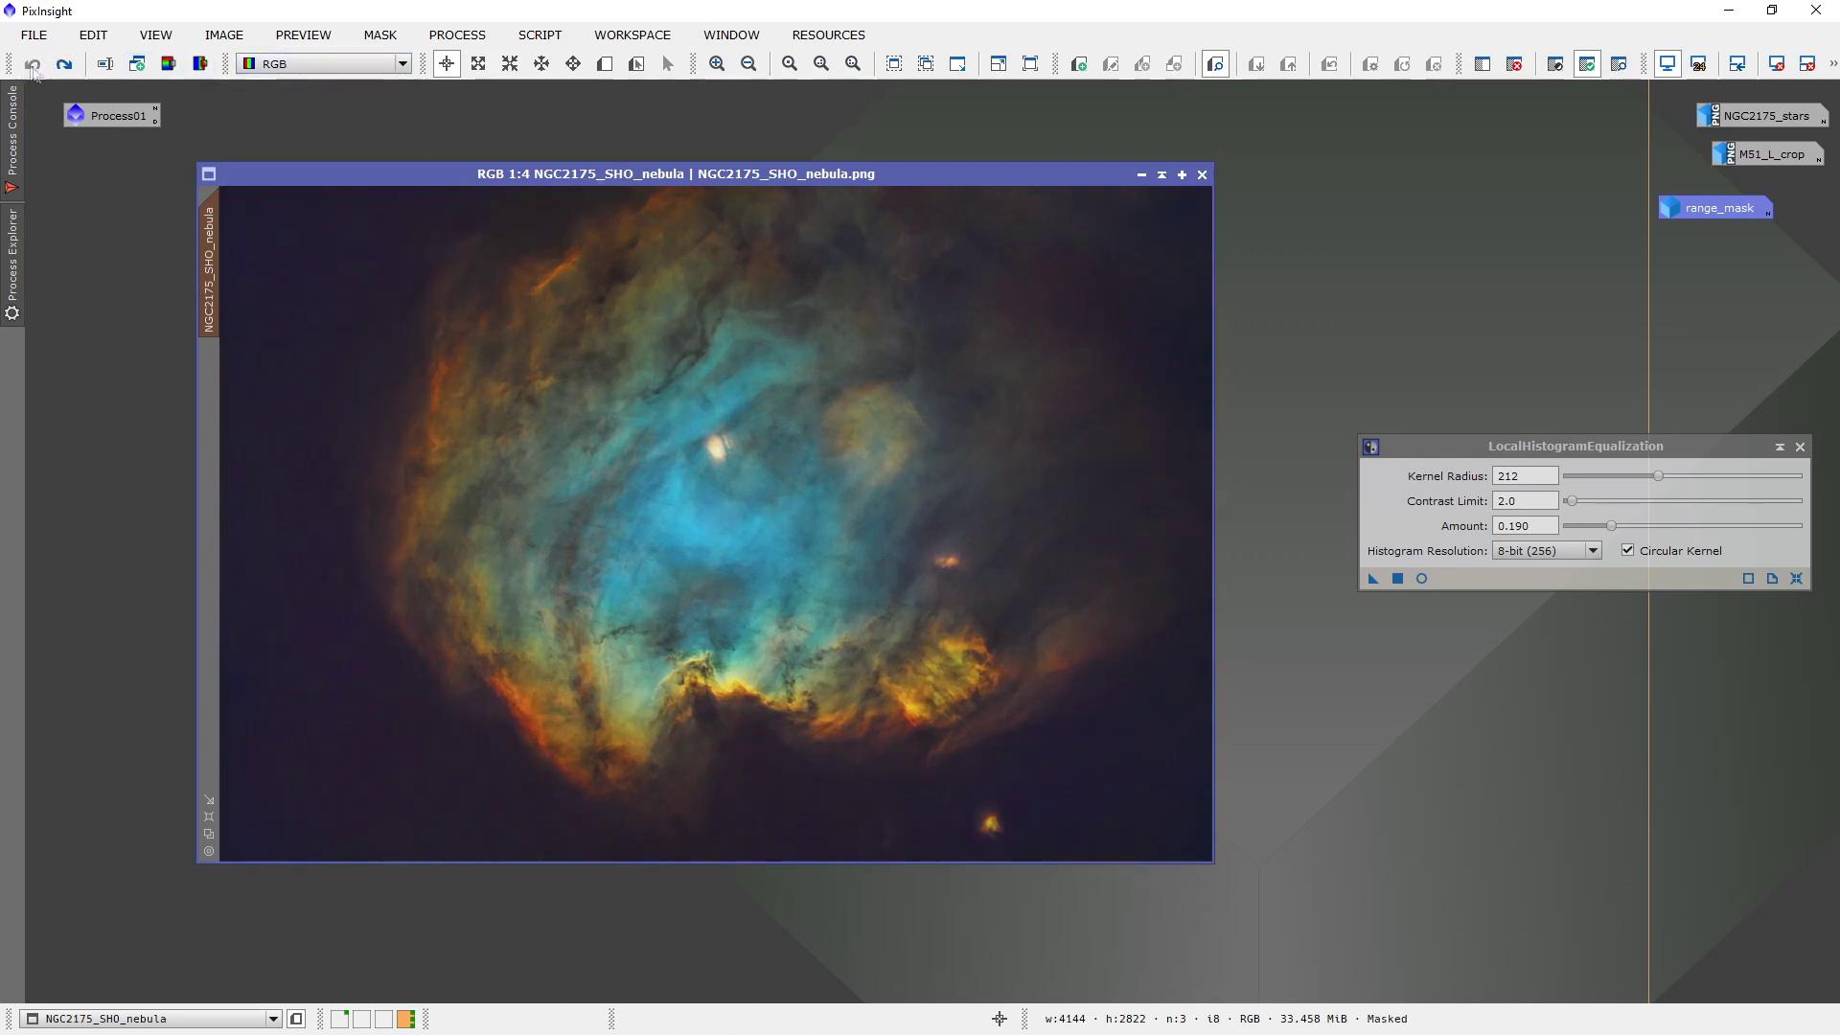
pyautogui.click(64, 64)
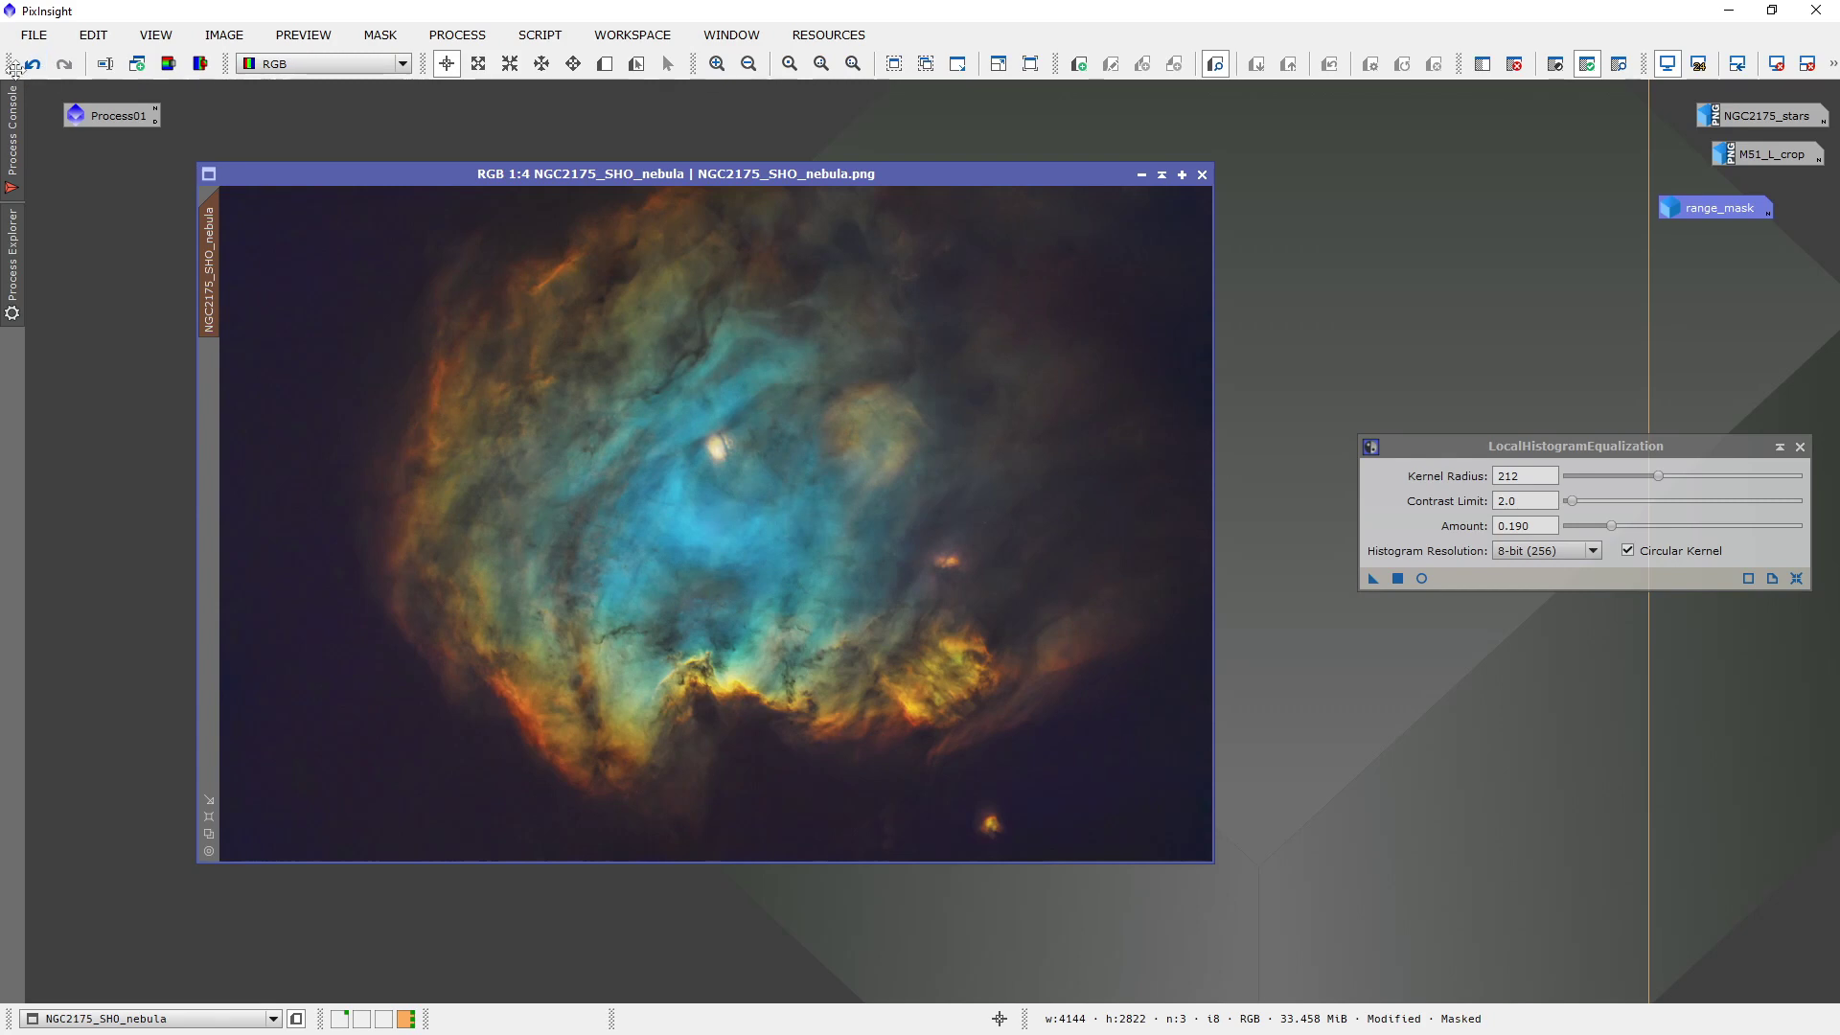
pyautogui.click(31, 64)
pyautogui.click(64, 64)
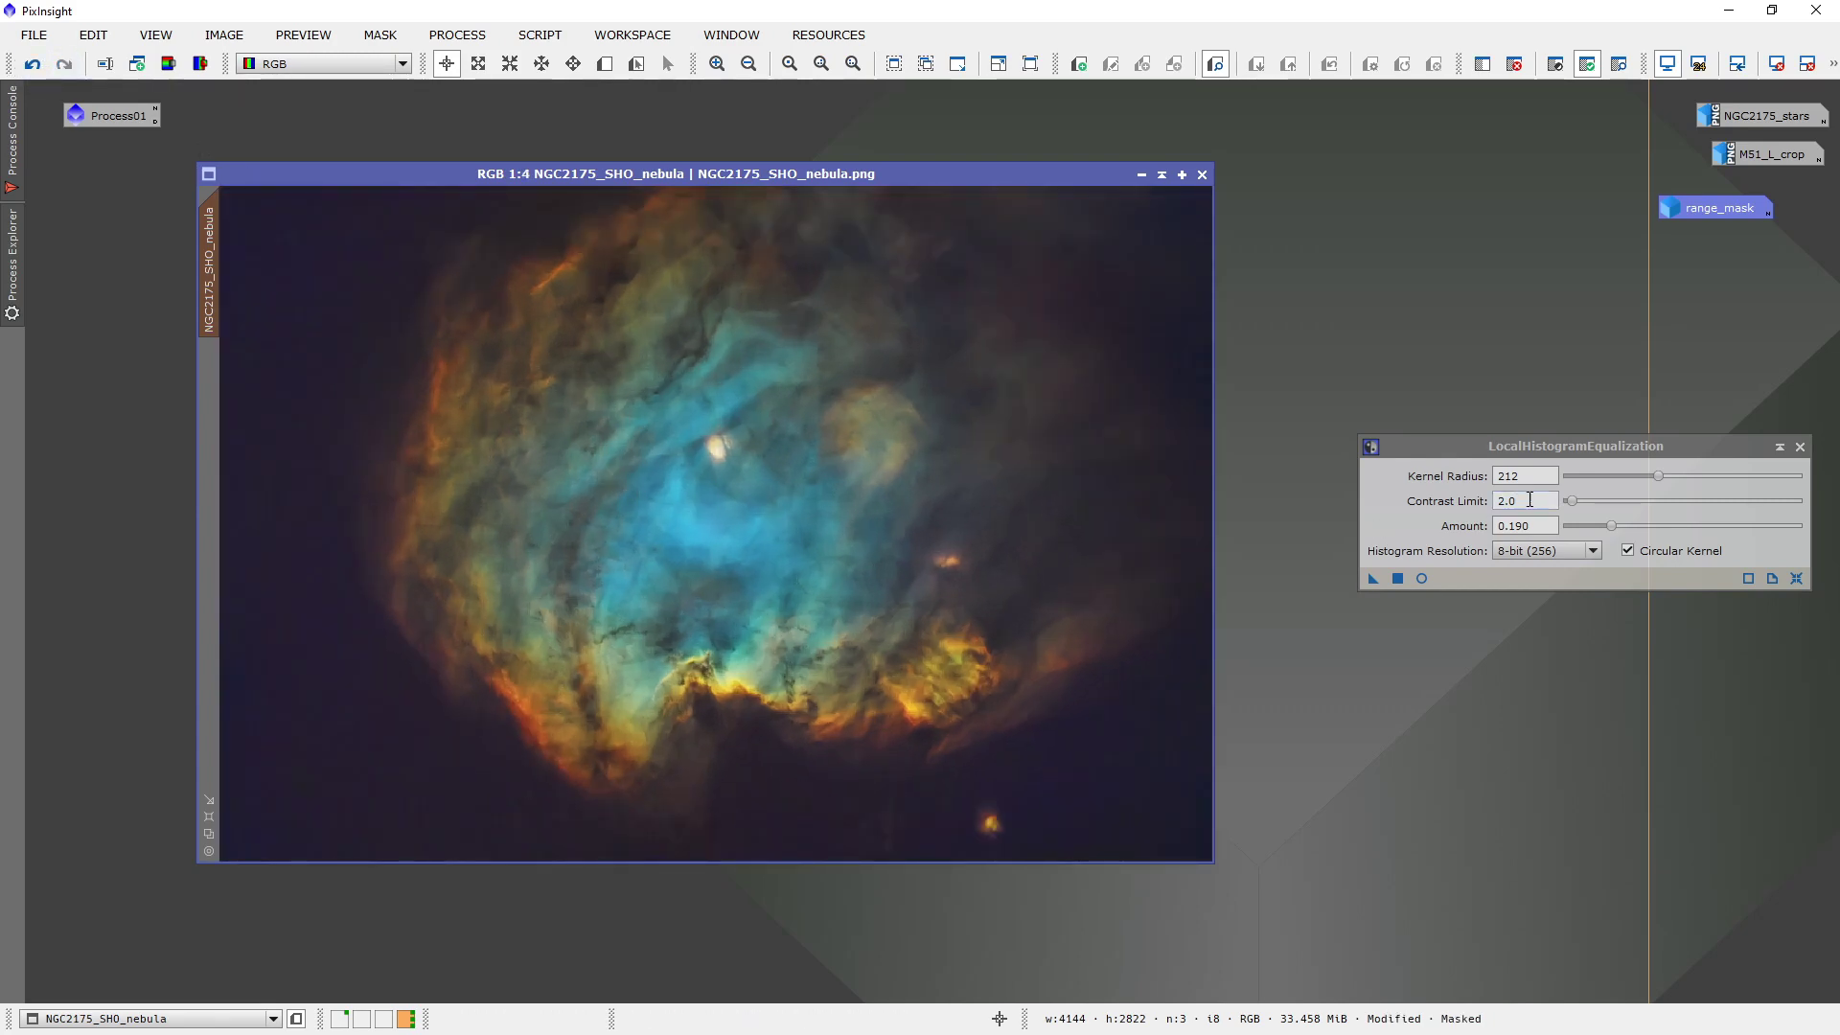
# Define Preview01 around the bright pillar near the lower centre and view it at 1:1.
pyautogui.click(604, 64)
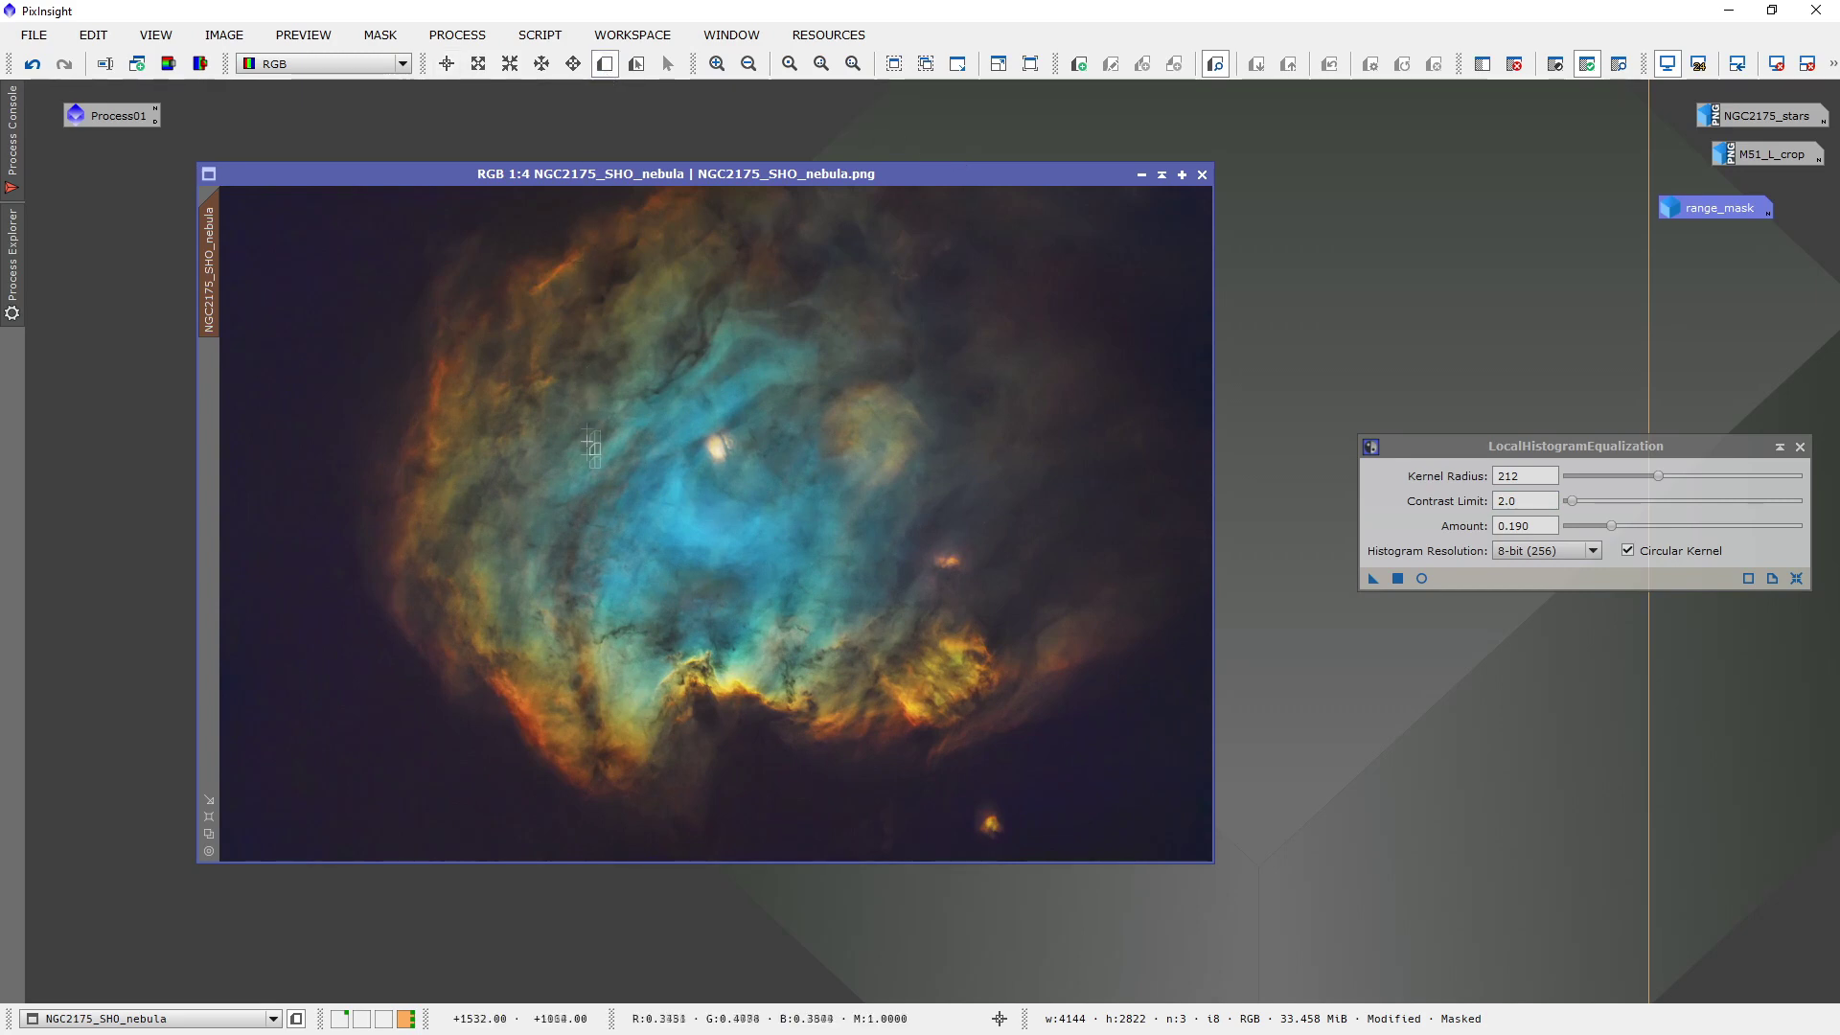
pyautogui.moveTo(587, 564); pyautogui.dragTo(841, 752)
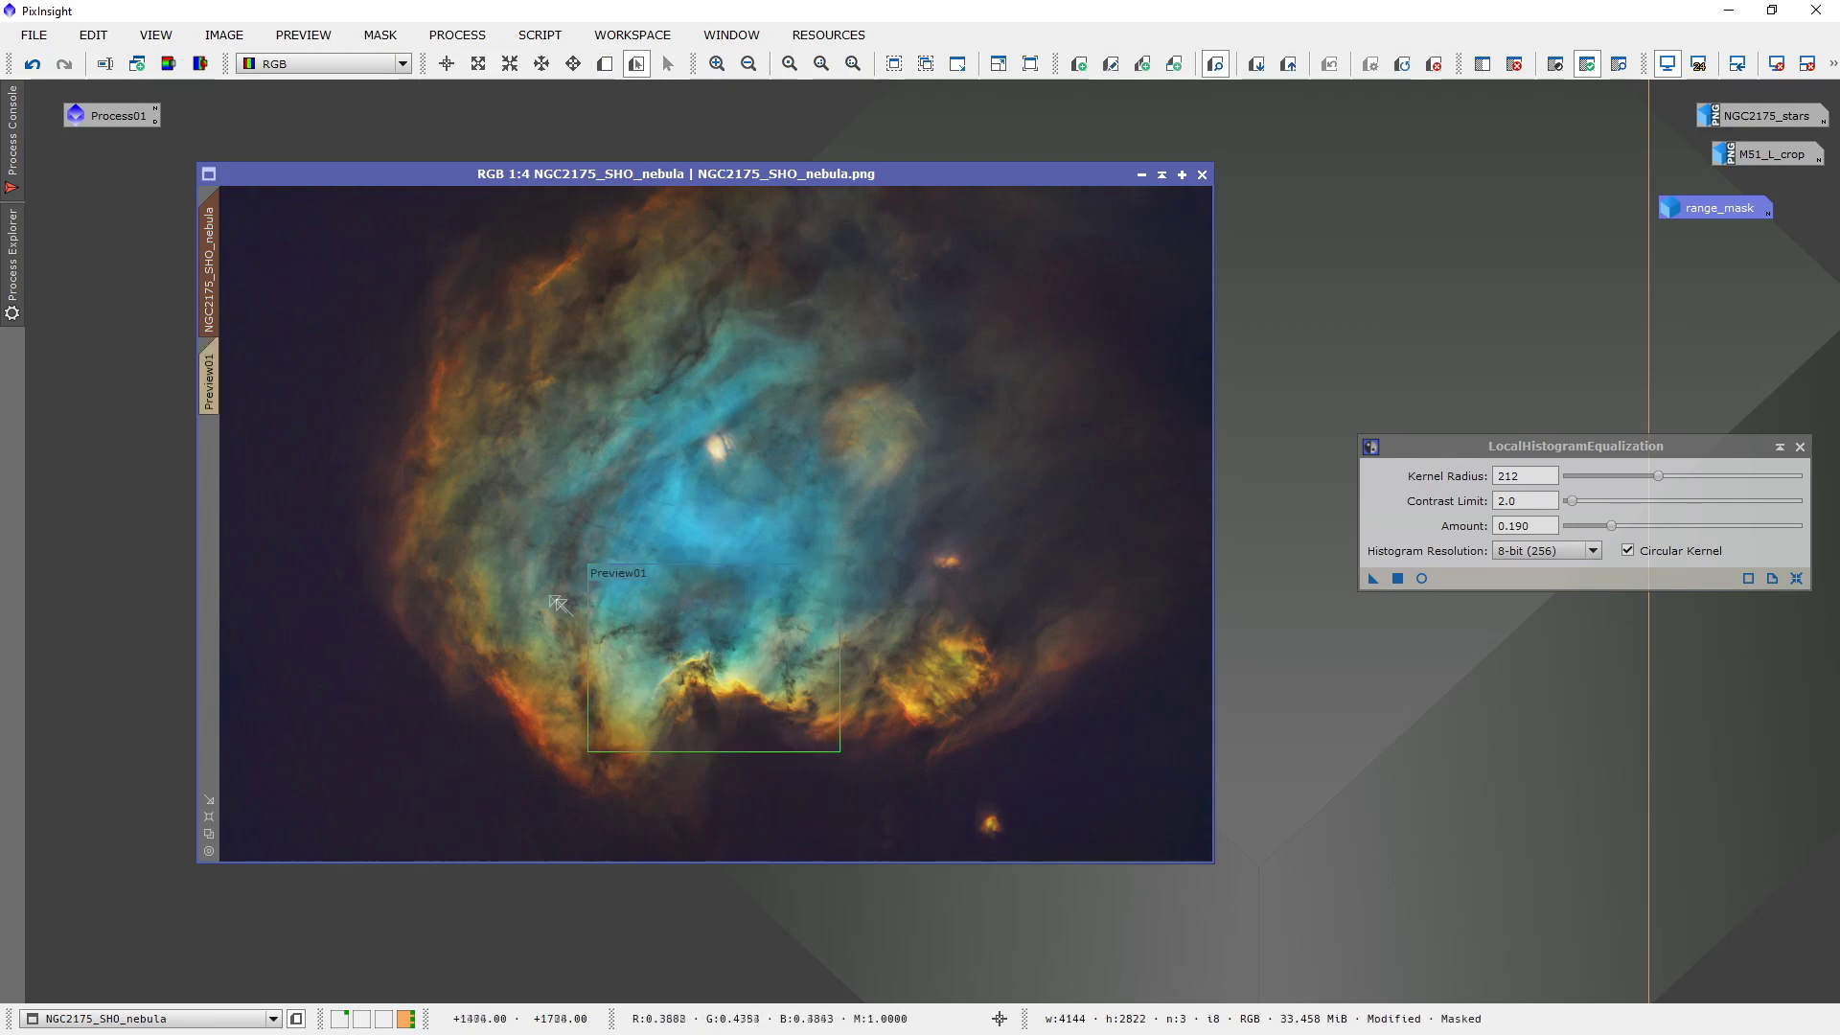
pyautogui.click(213, 388)
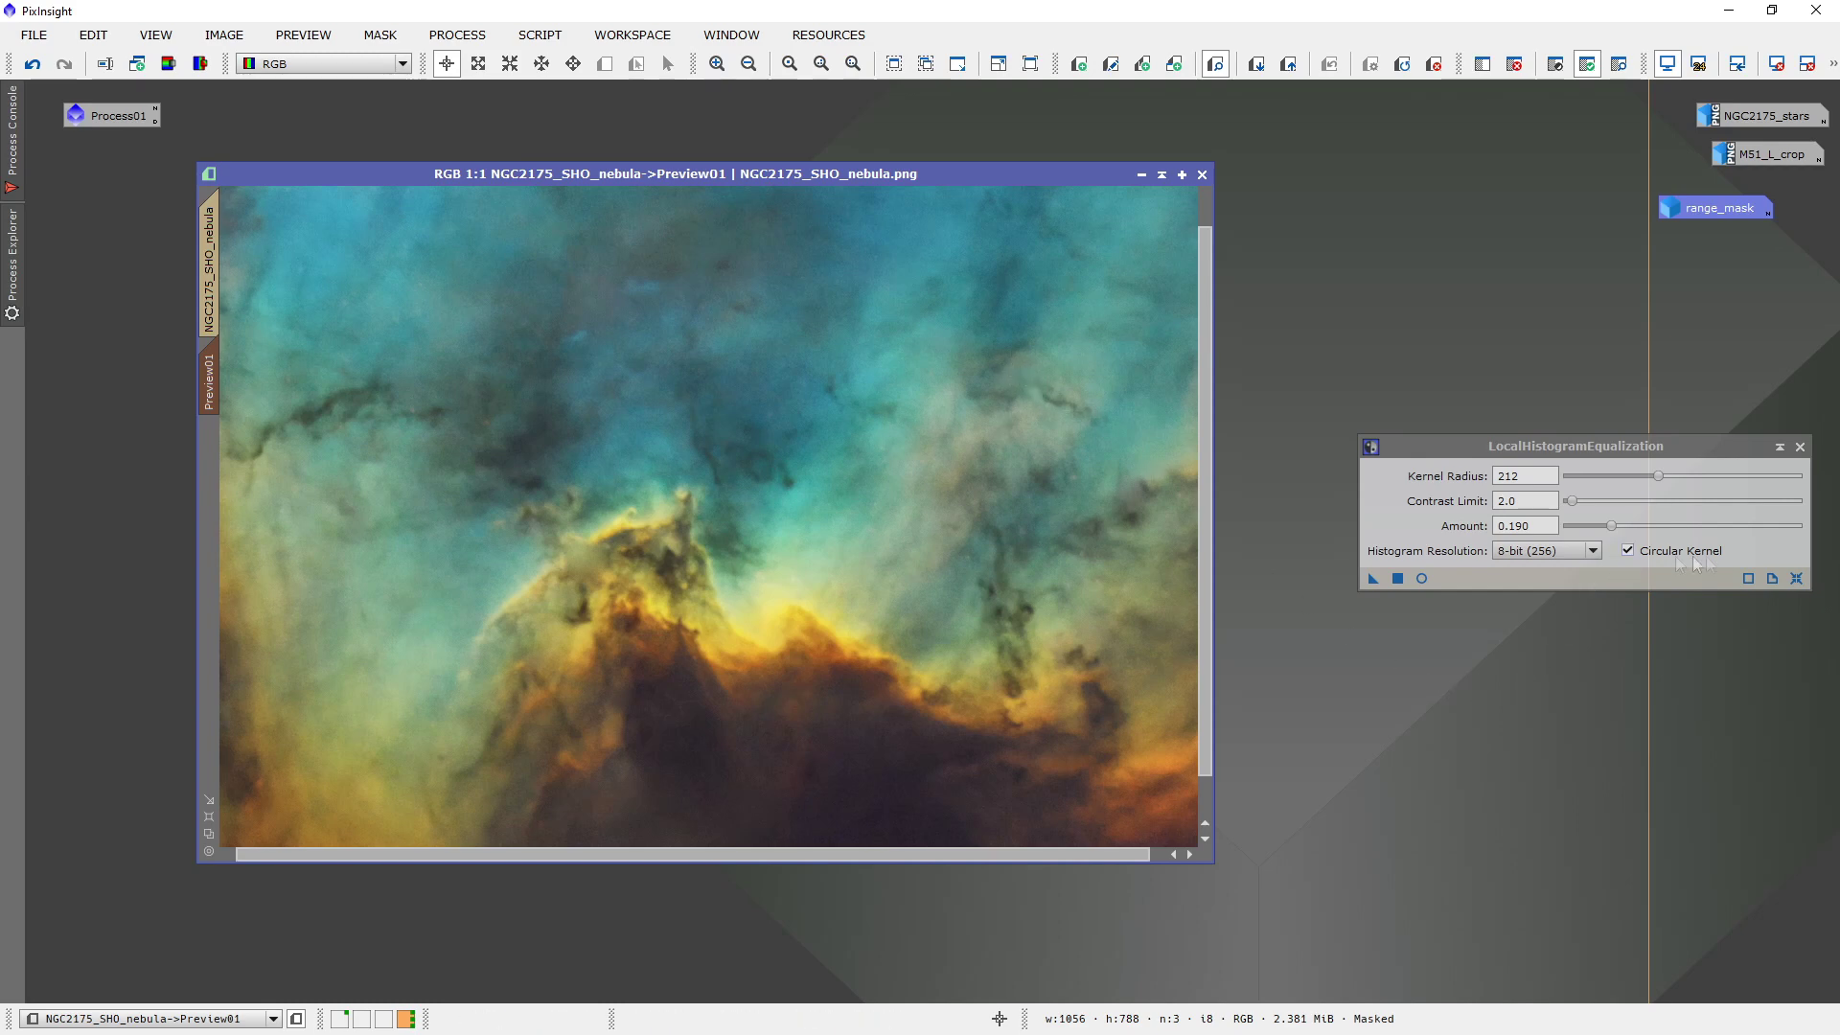
# Reset LocalHistogramEqualization to defaults and start its live preview on Preview01.
pyautogui.click(1797, 579)
pyautogui.moveTo(1593, 451); pyautogui.dragTo(1548, 439)
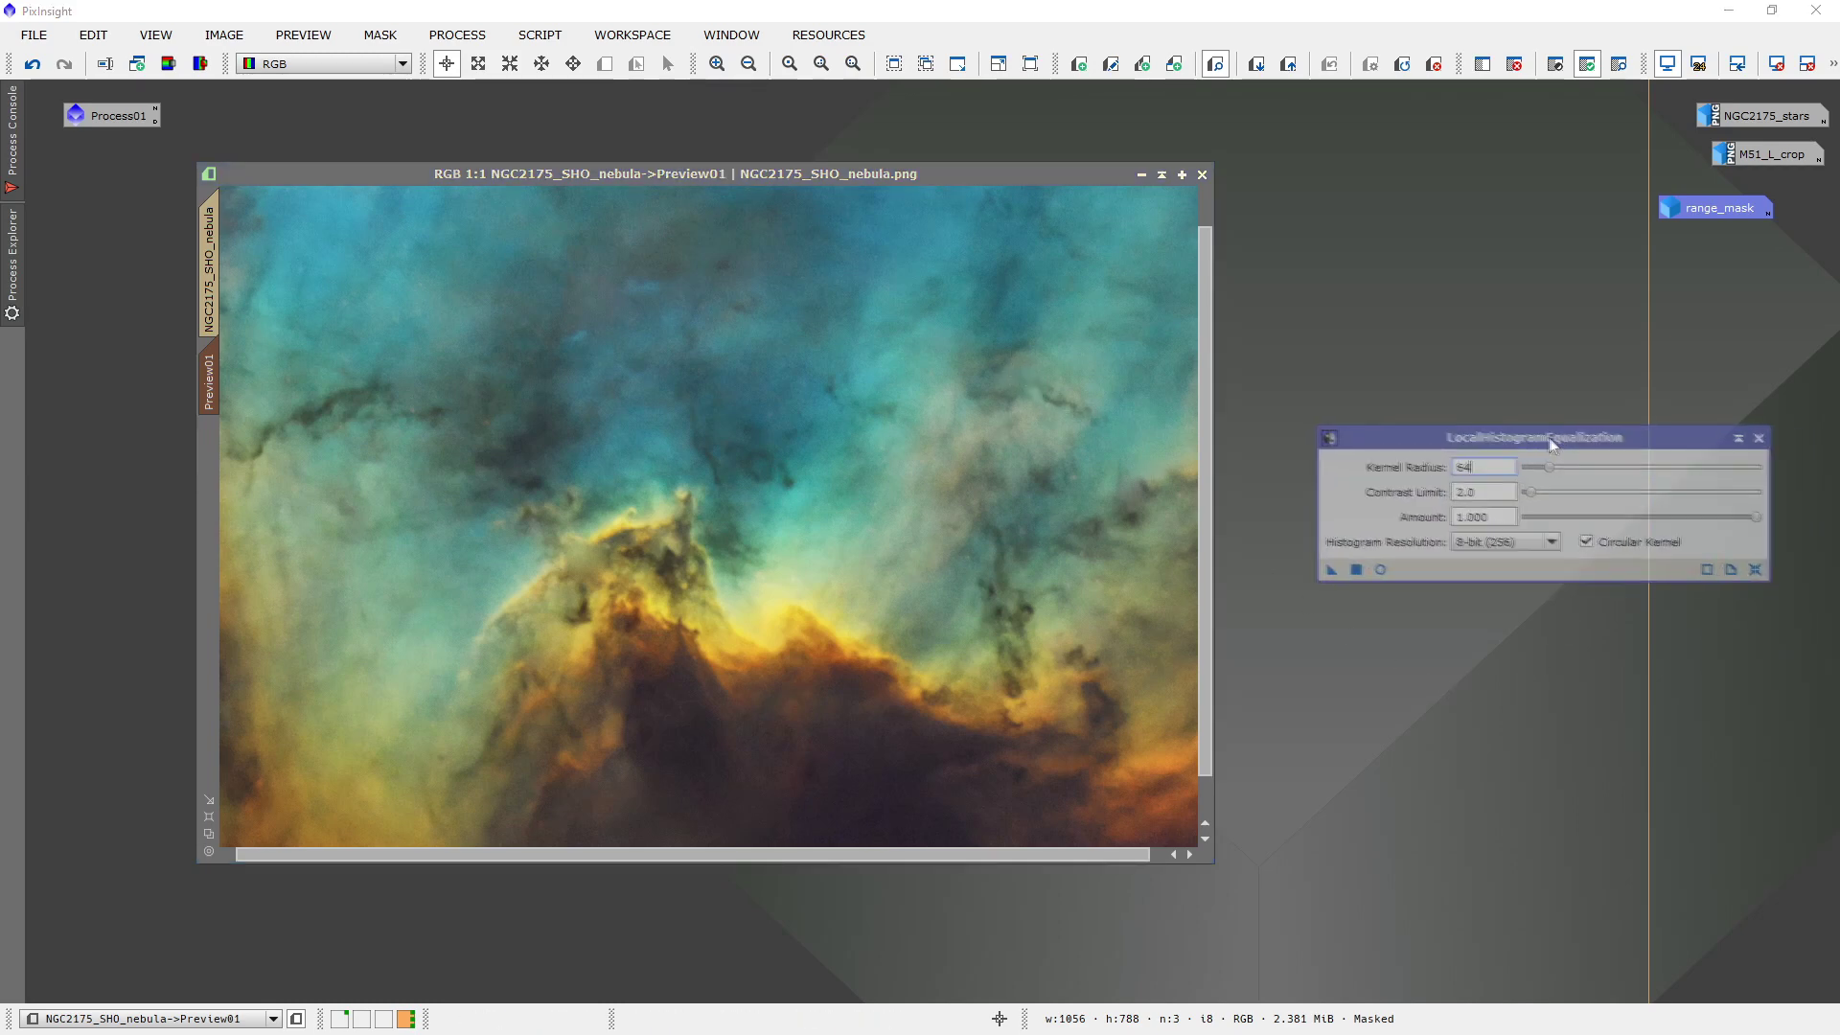
pyautogui.click(1377, 567)
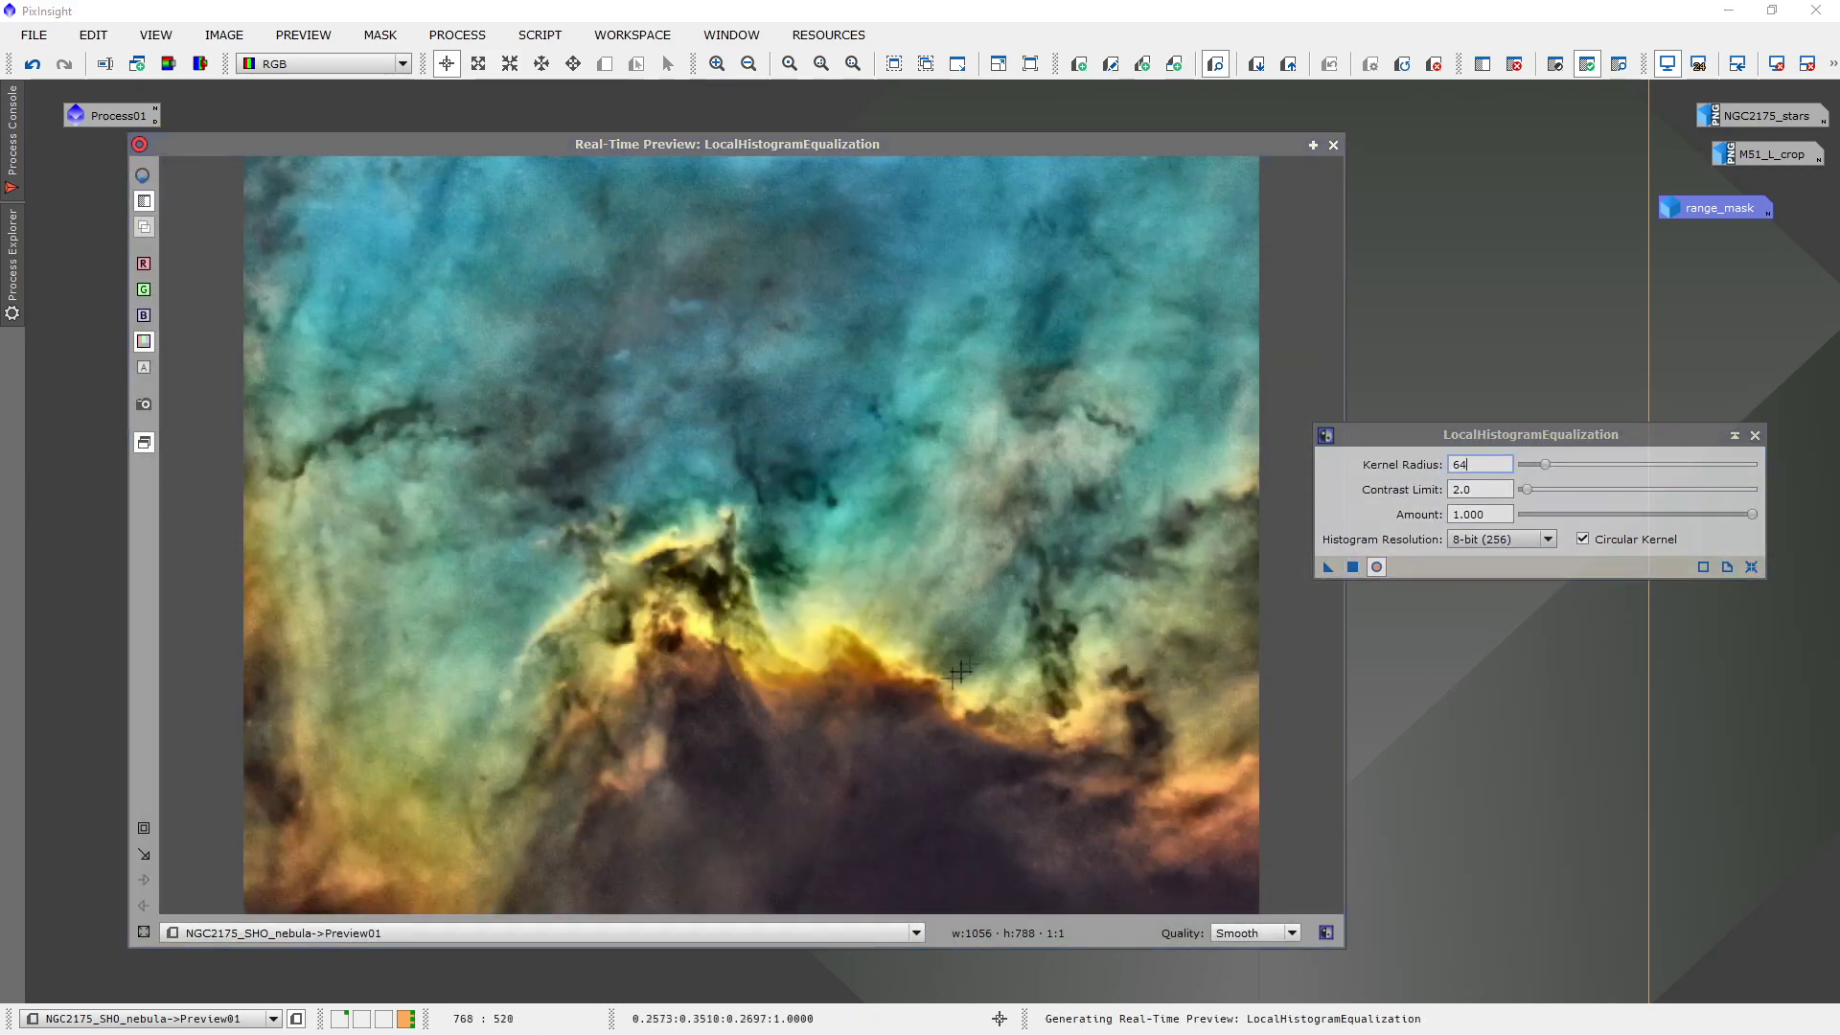
pyautogui.moveTo(1510, 433); pyautogui.dragTo(1571, 402)
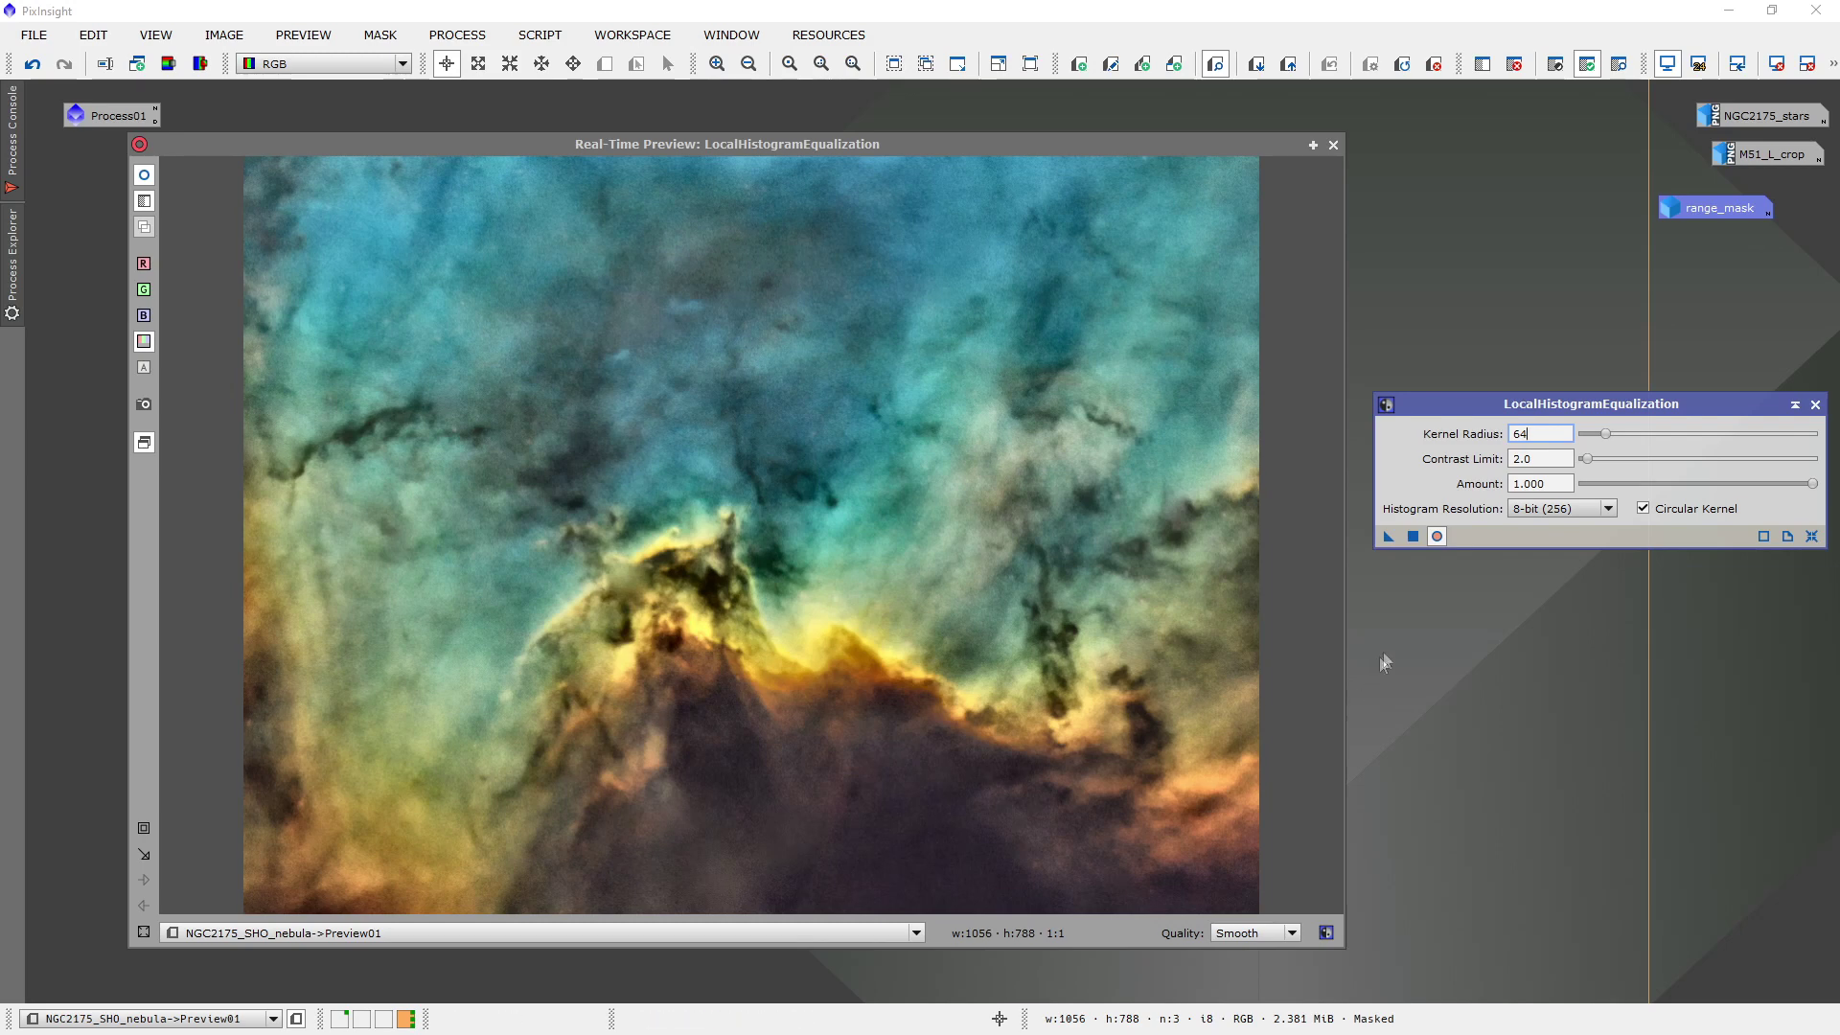
pyautogui.moveTo(1599, 409); pyautogui.dragTo(1566, 406)
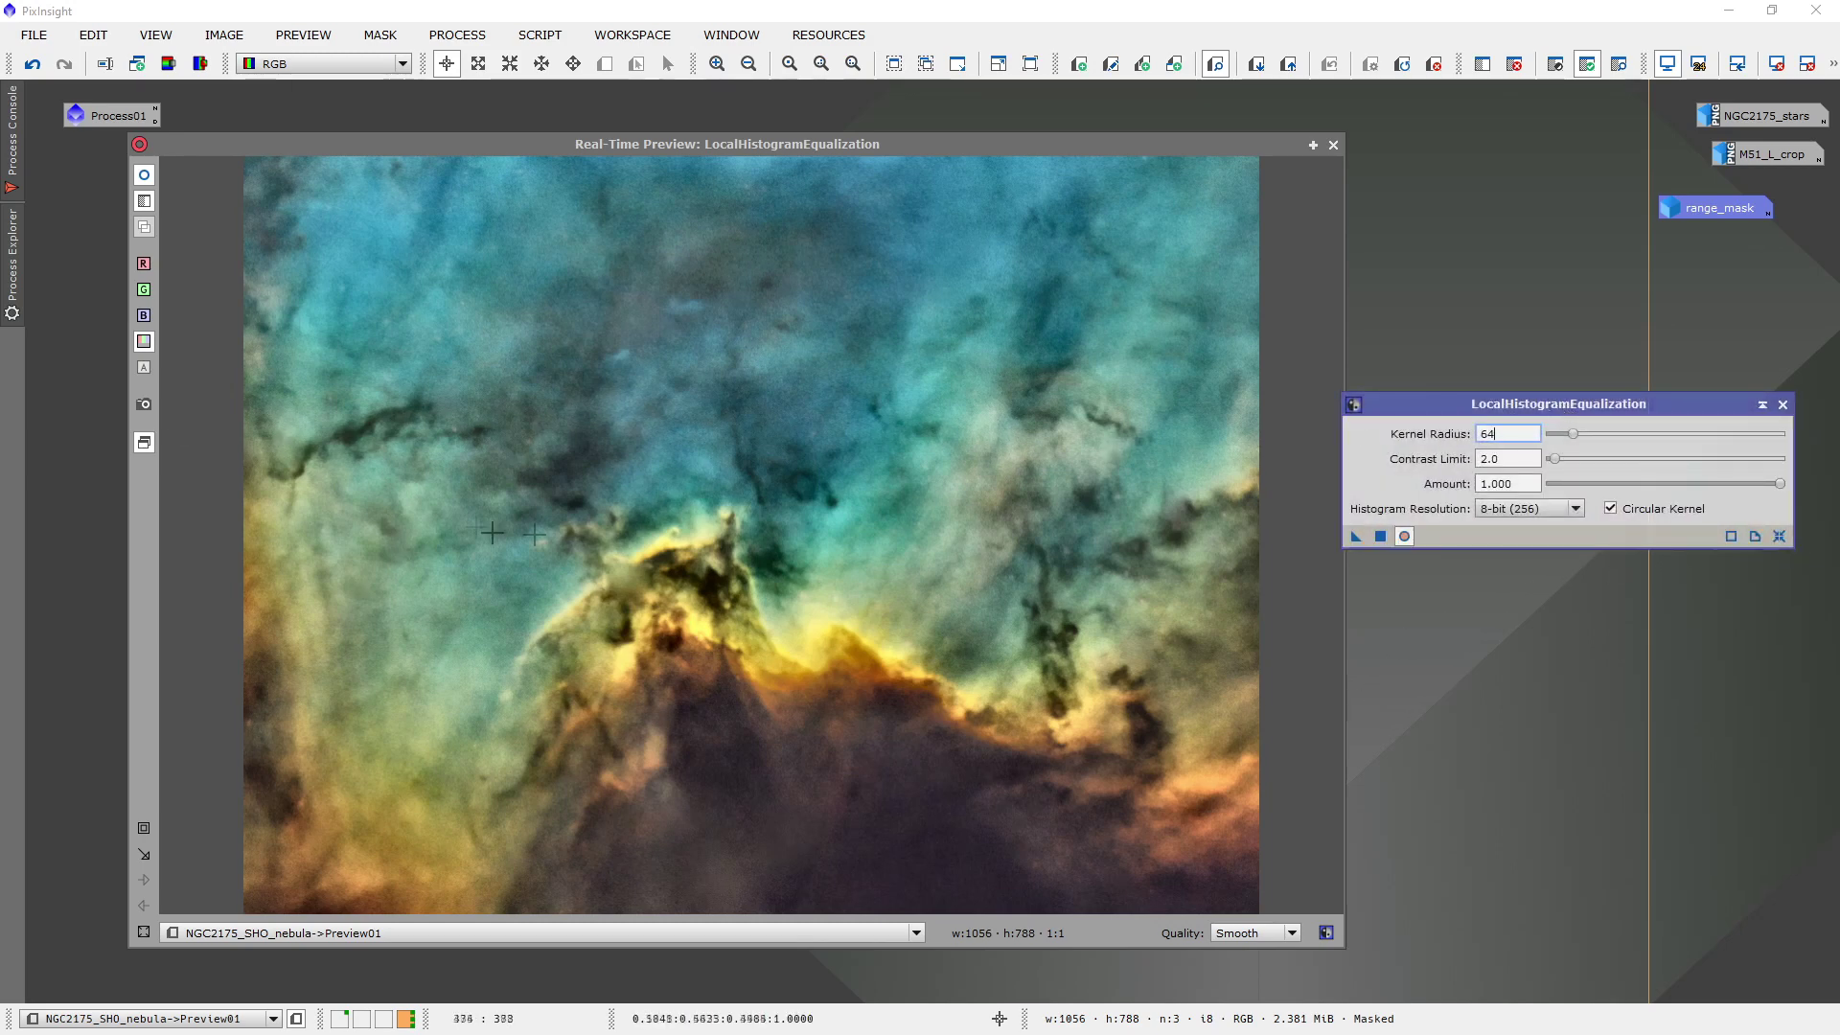
# Reduce the kernel radius to about 38 and toggle the preview against the original.
pyautogui.moveTo(1575, 446)
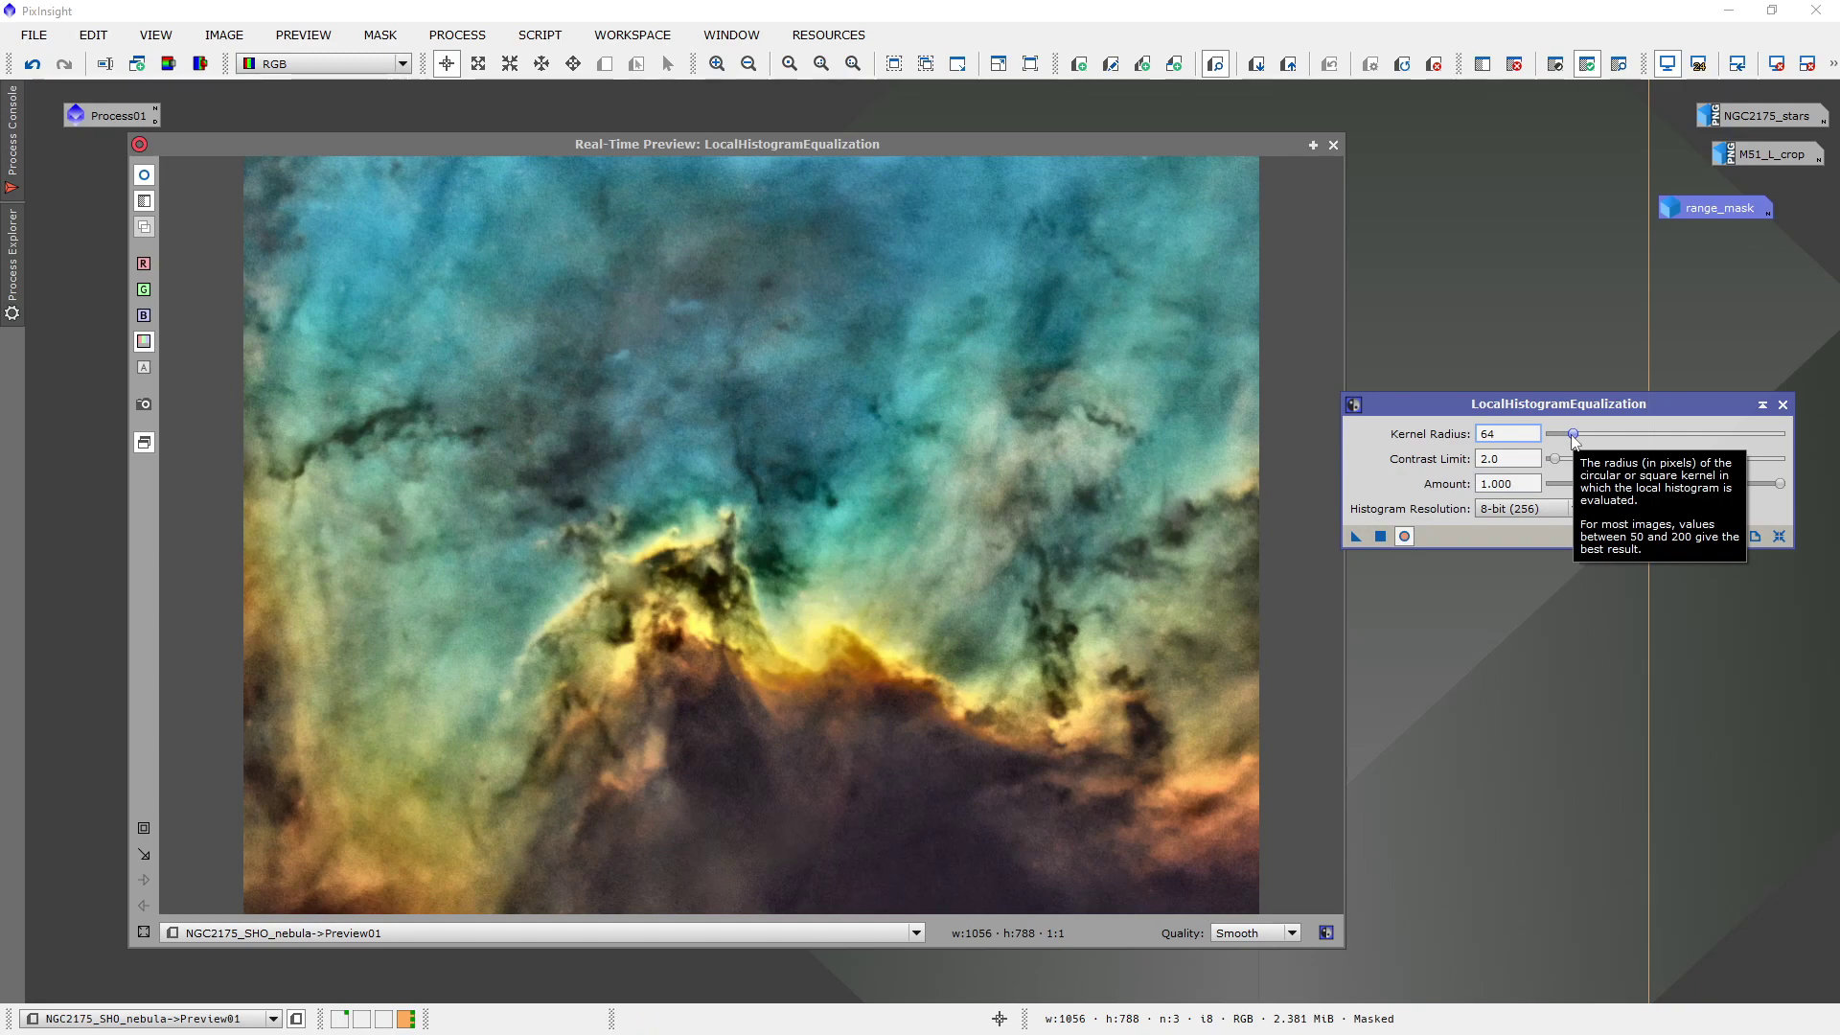
pyautogui.click(1572, 435)
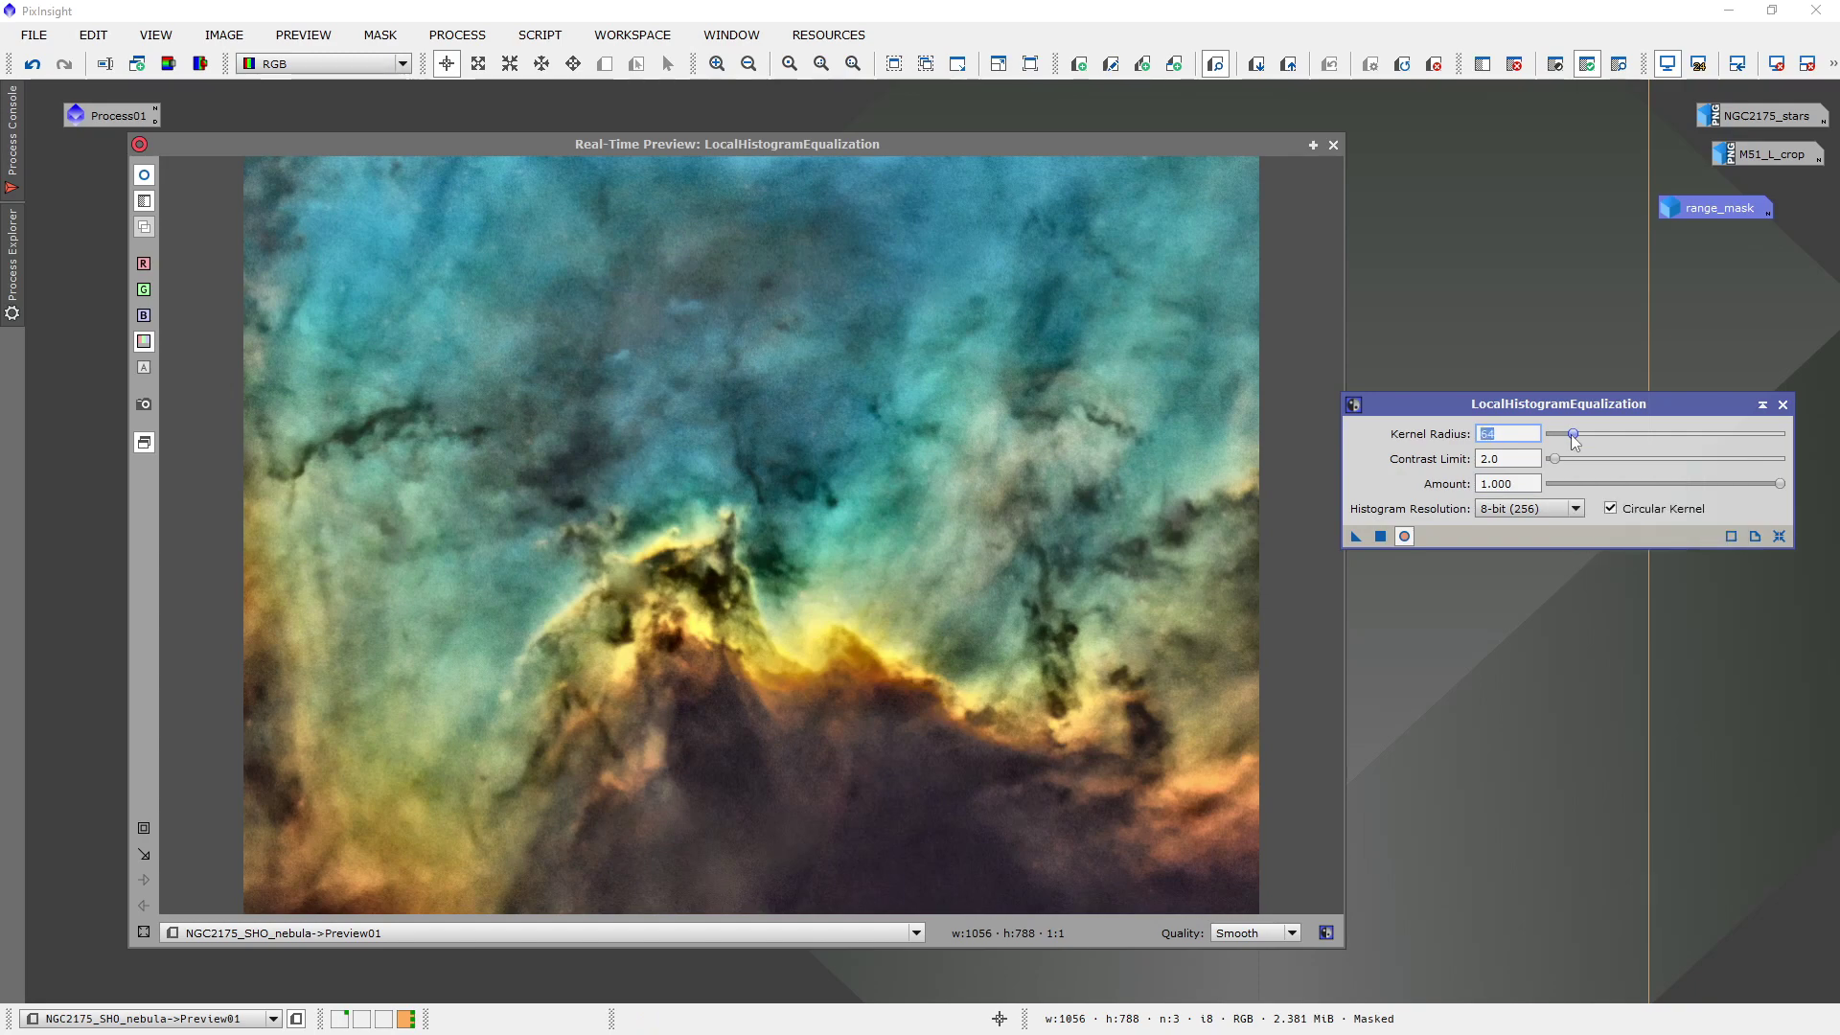
pyautogui.moveTo(1572, 434); pyautogui.dragTo(1565, 435)
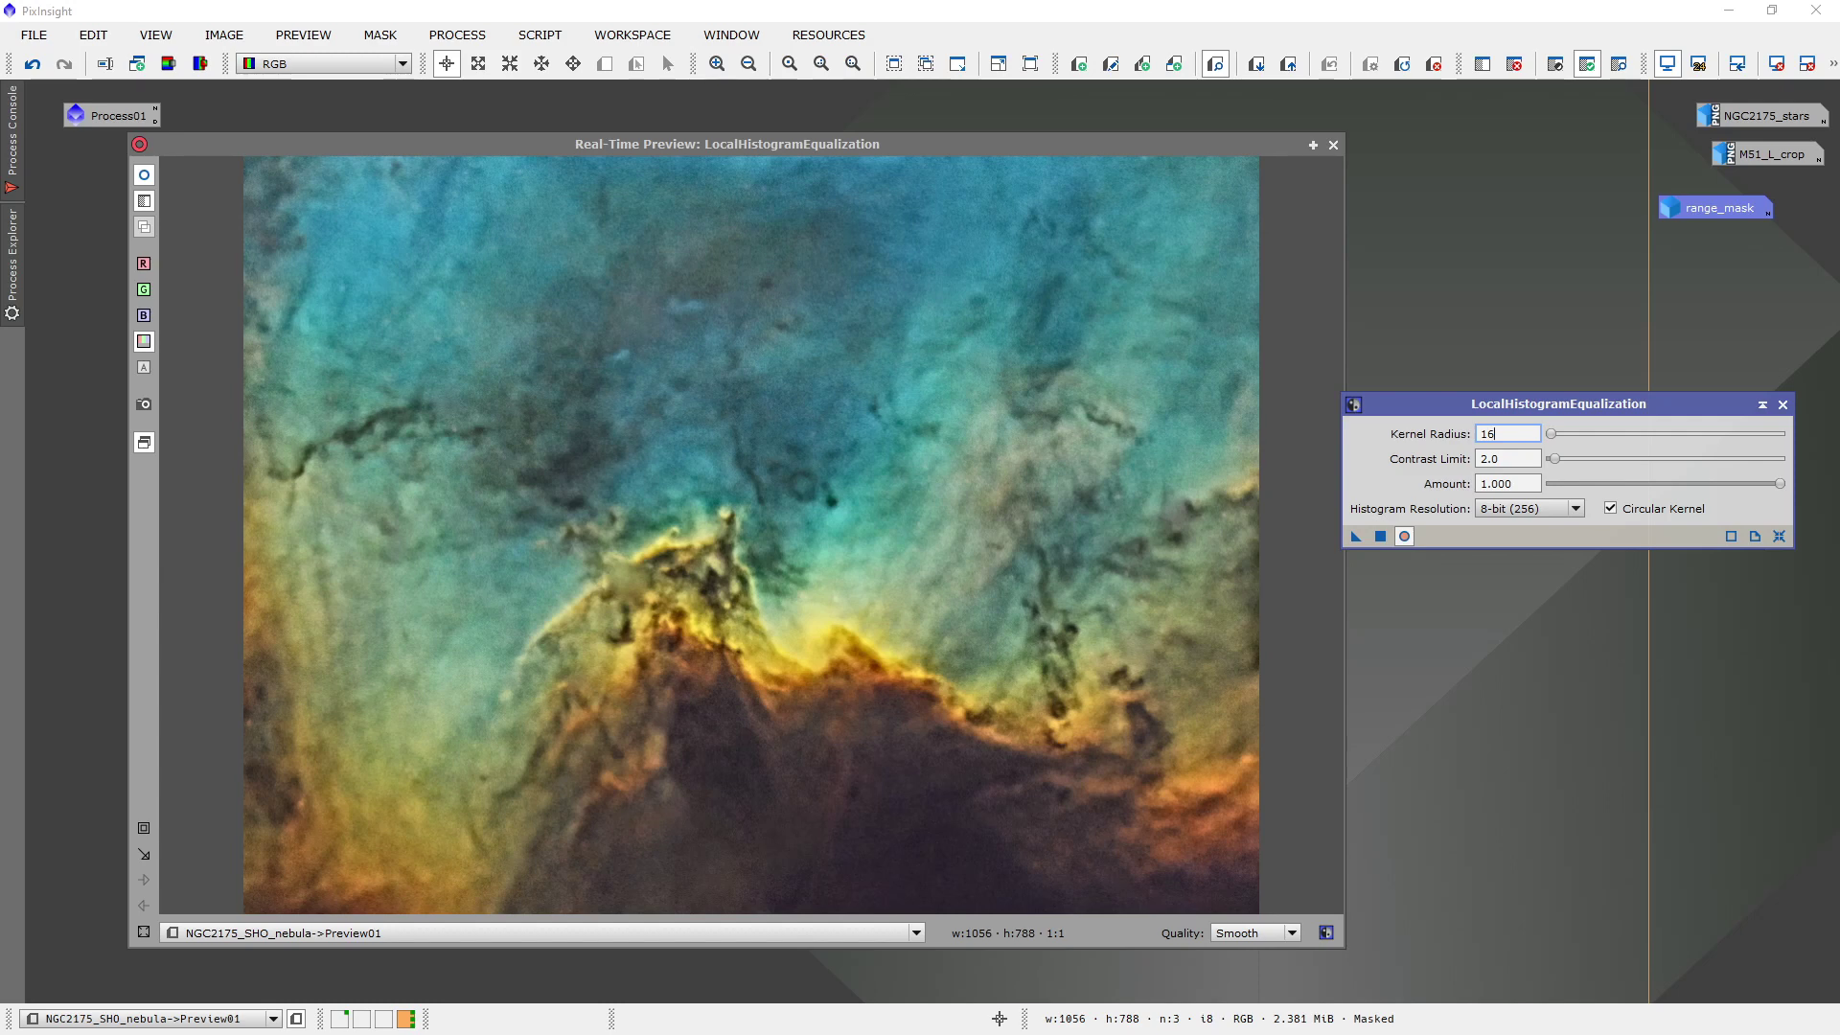
pyautogui.moveTo(1552, 434); pyautogui.dragTo(1566, 437)
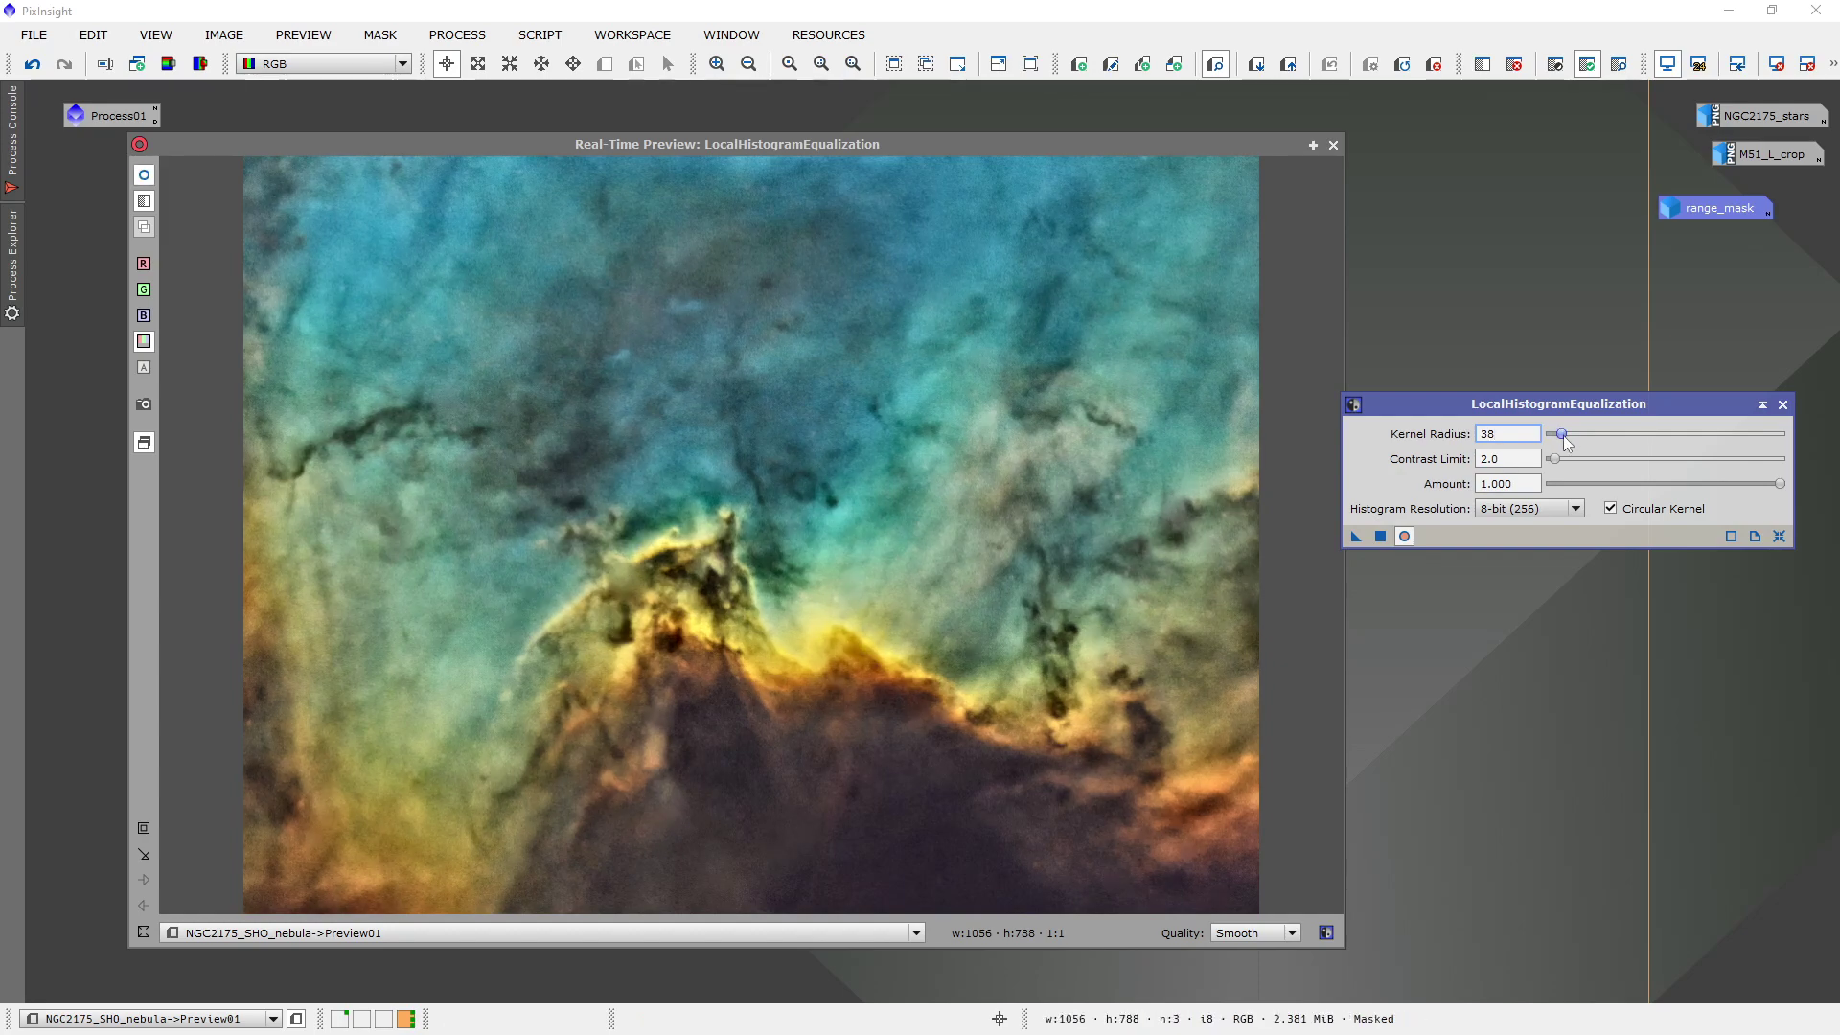
pyautogui.click(144, 178)
pyautogui.click(144, 177)
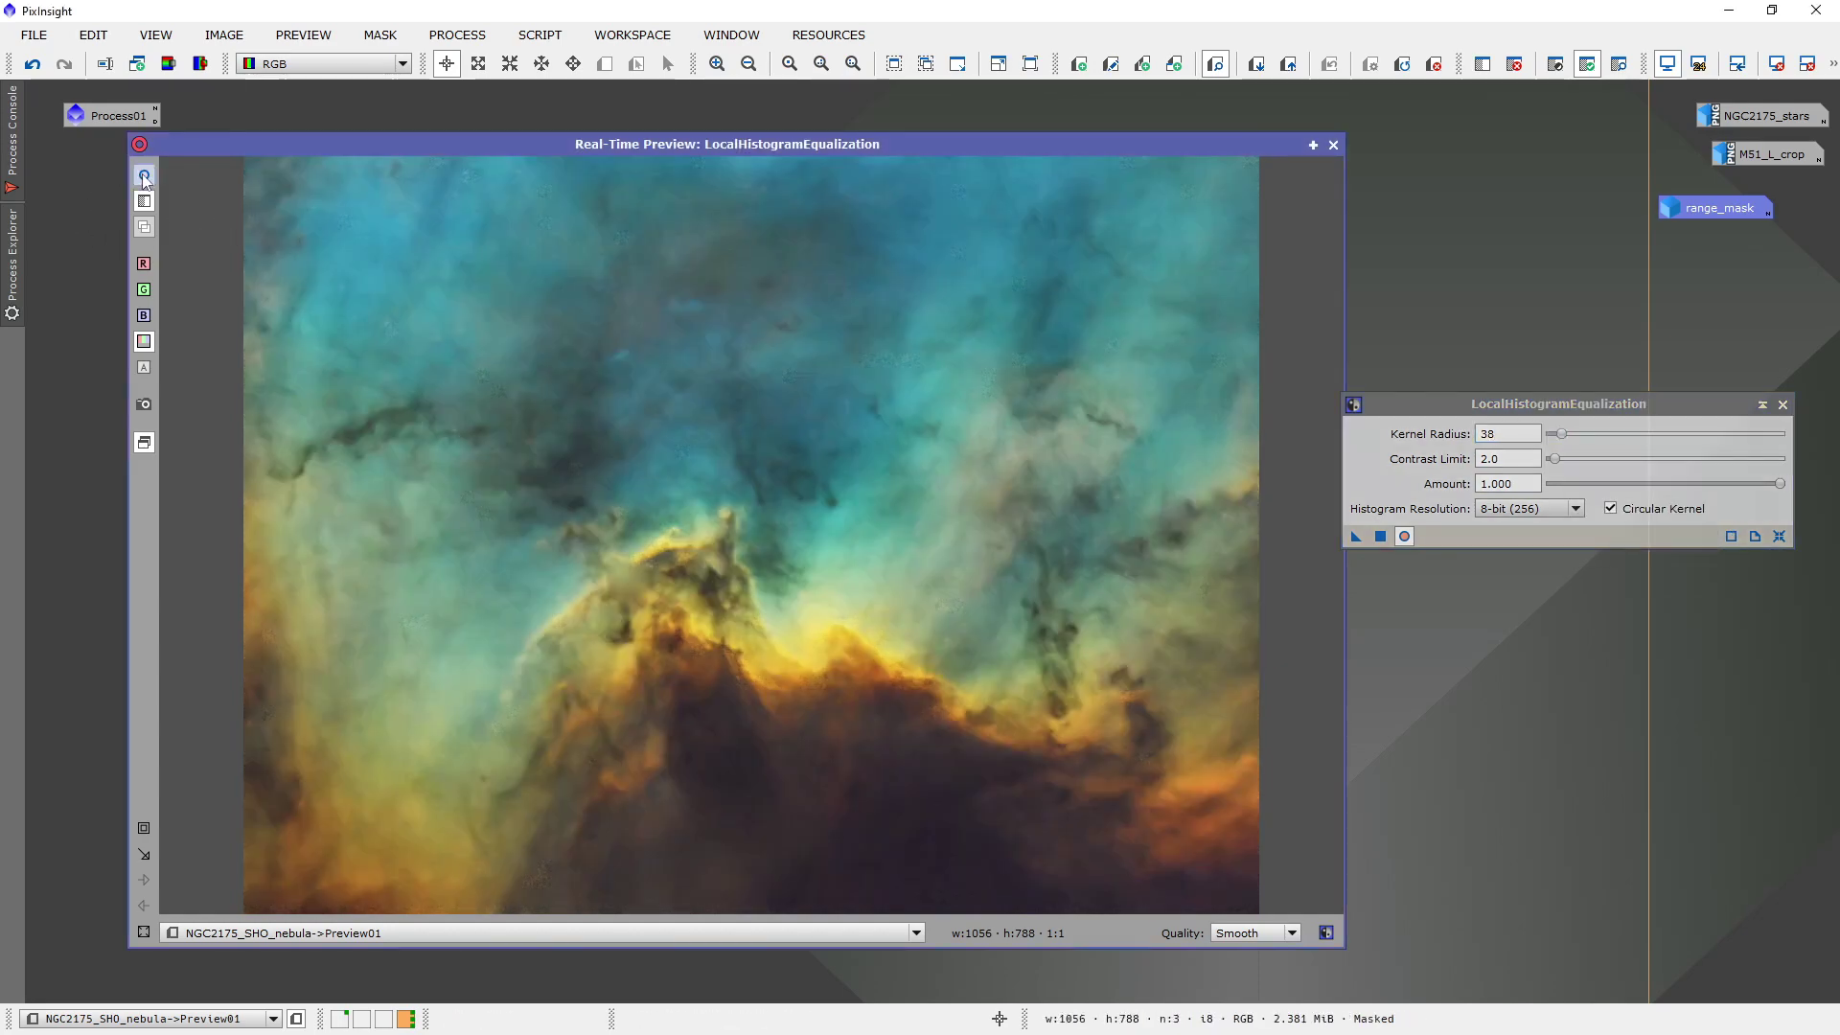
pyautogui.click(144, 178)
pyautogui.click(144, 177)
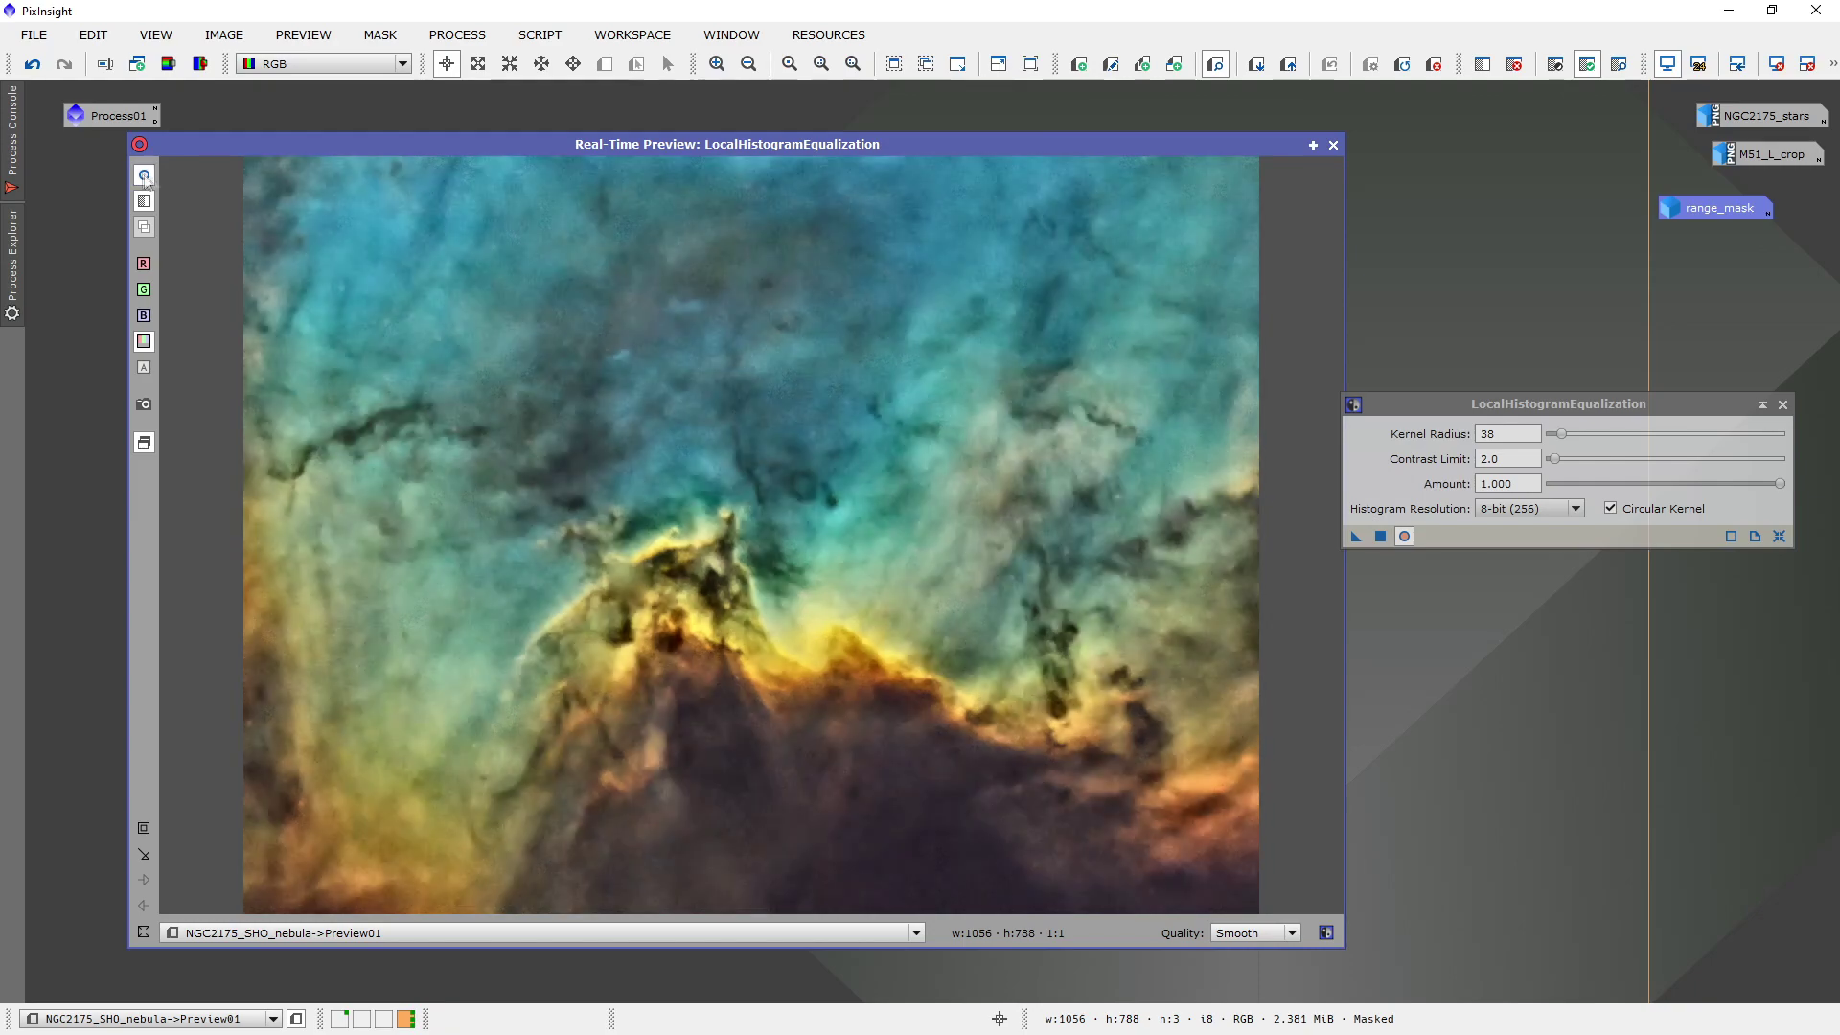
# Raise the kernel radius to 42 and compare the fine-scale result with the original again.
pyautogui.click(1570, 439)
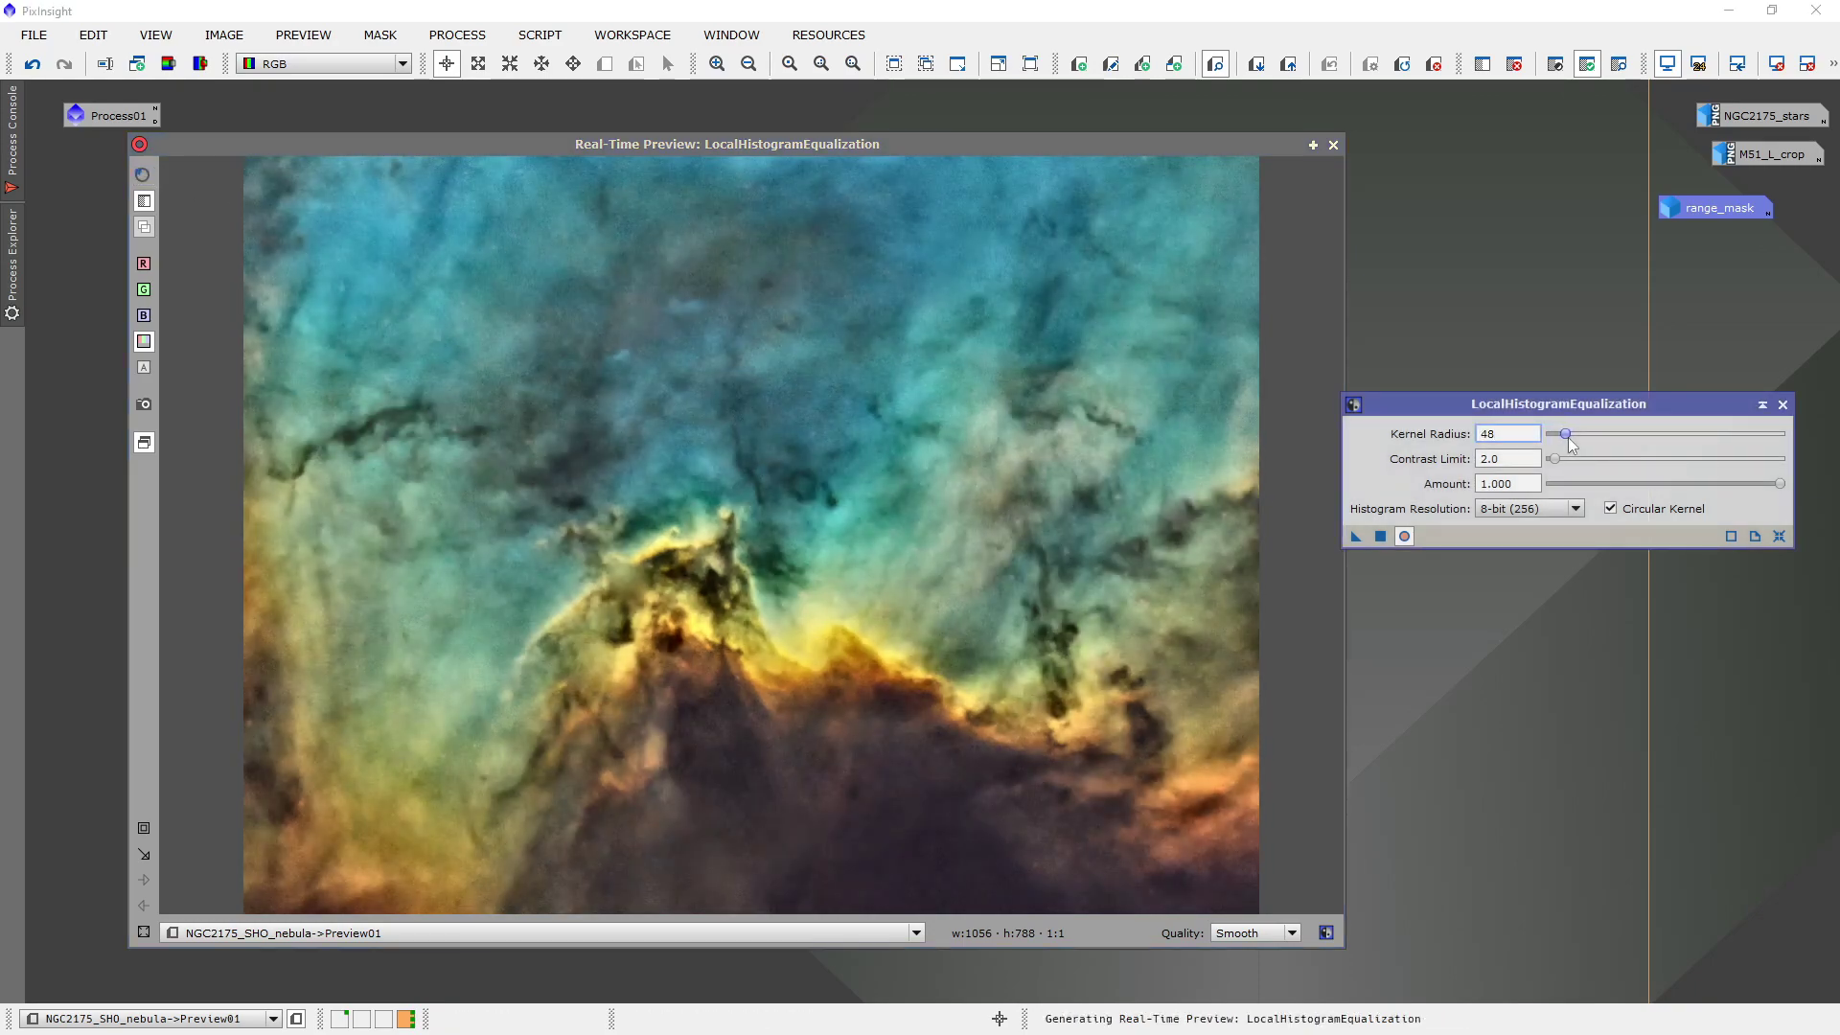
pyautogui.scroll(-2, 1572, 444)
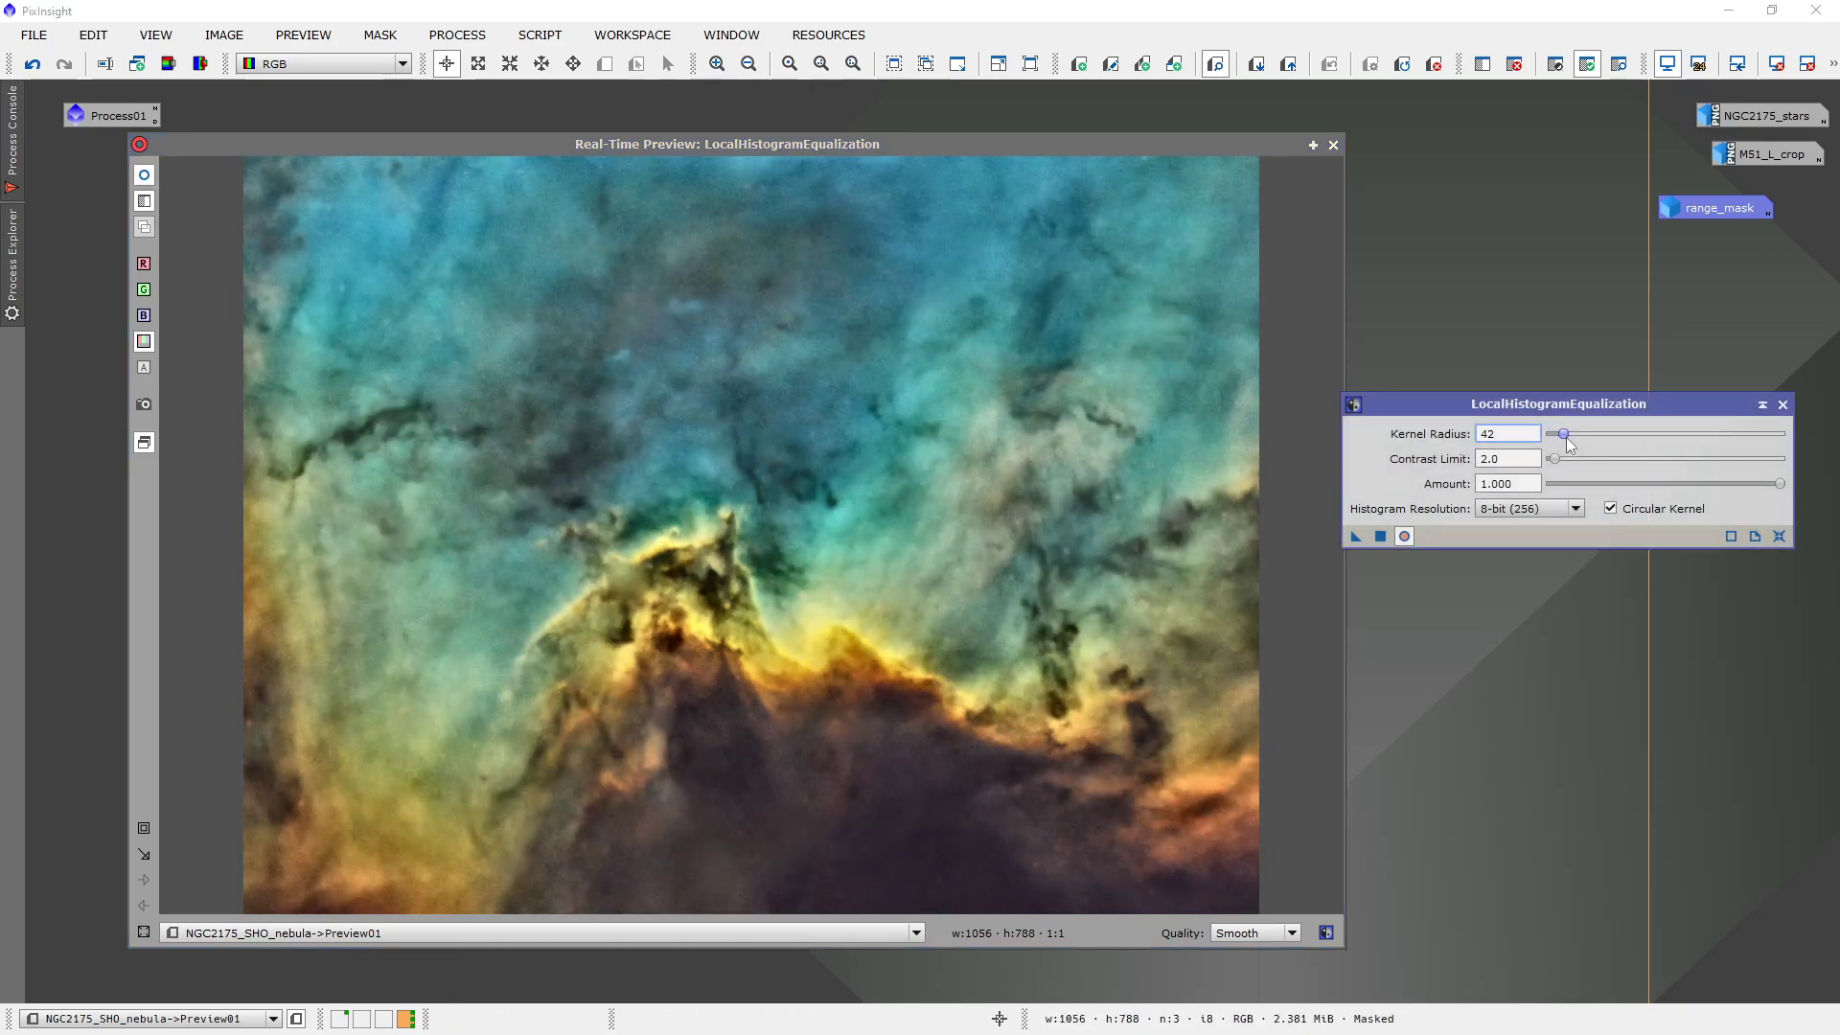
pyautogui.click(144, 177)
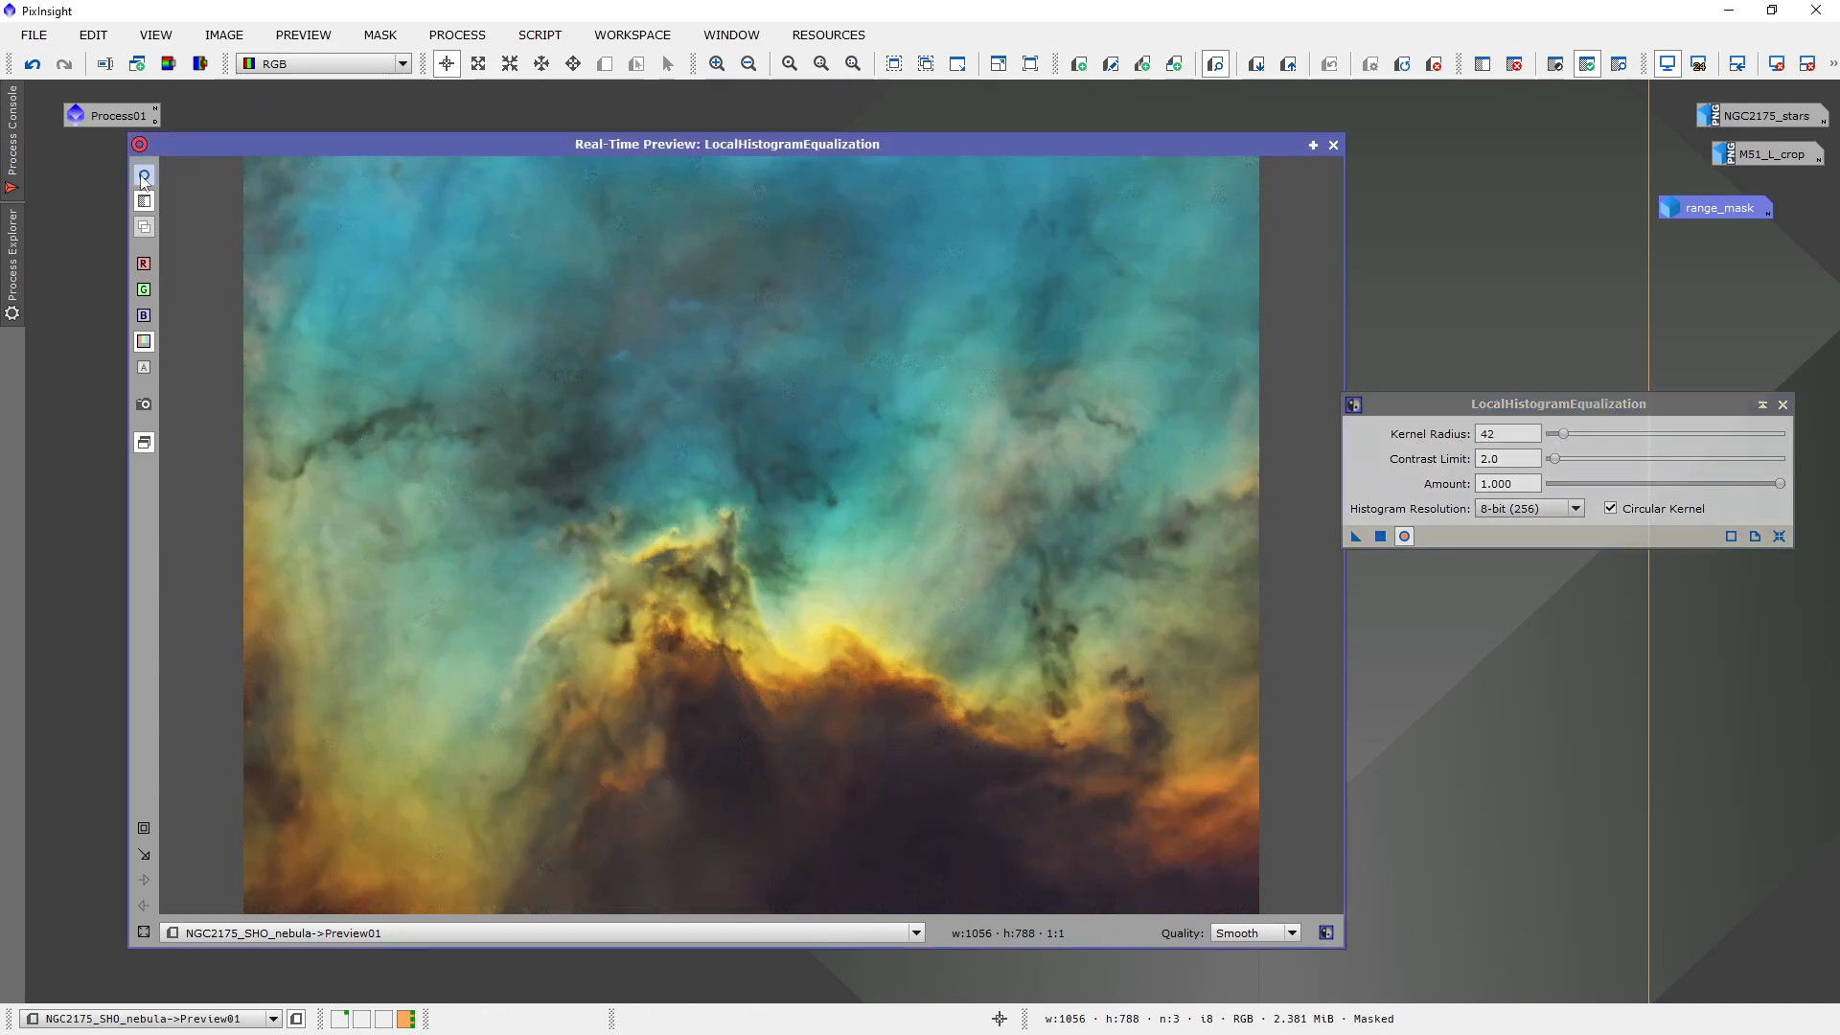
pyautogui.click(145, 179)
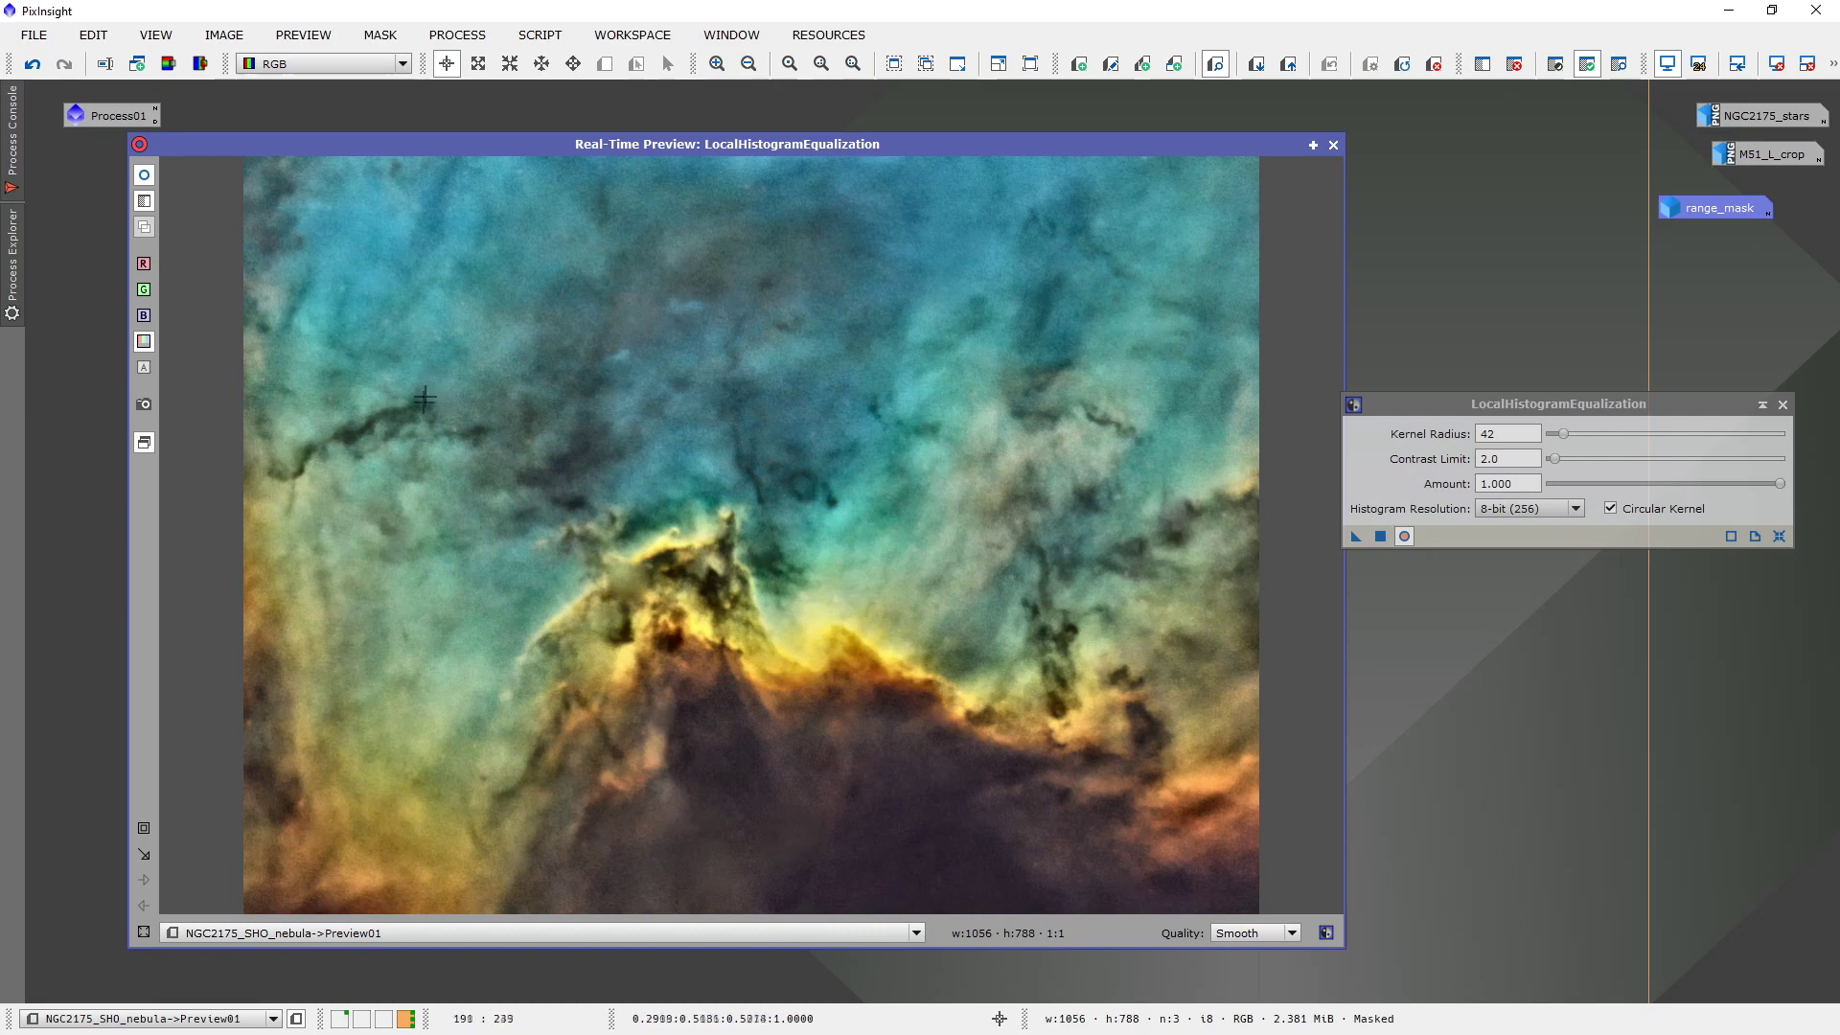
pyautogui.click(149, 176)
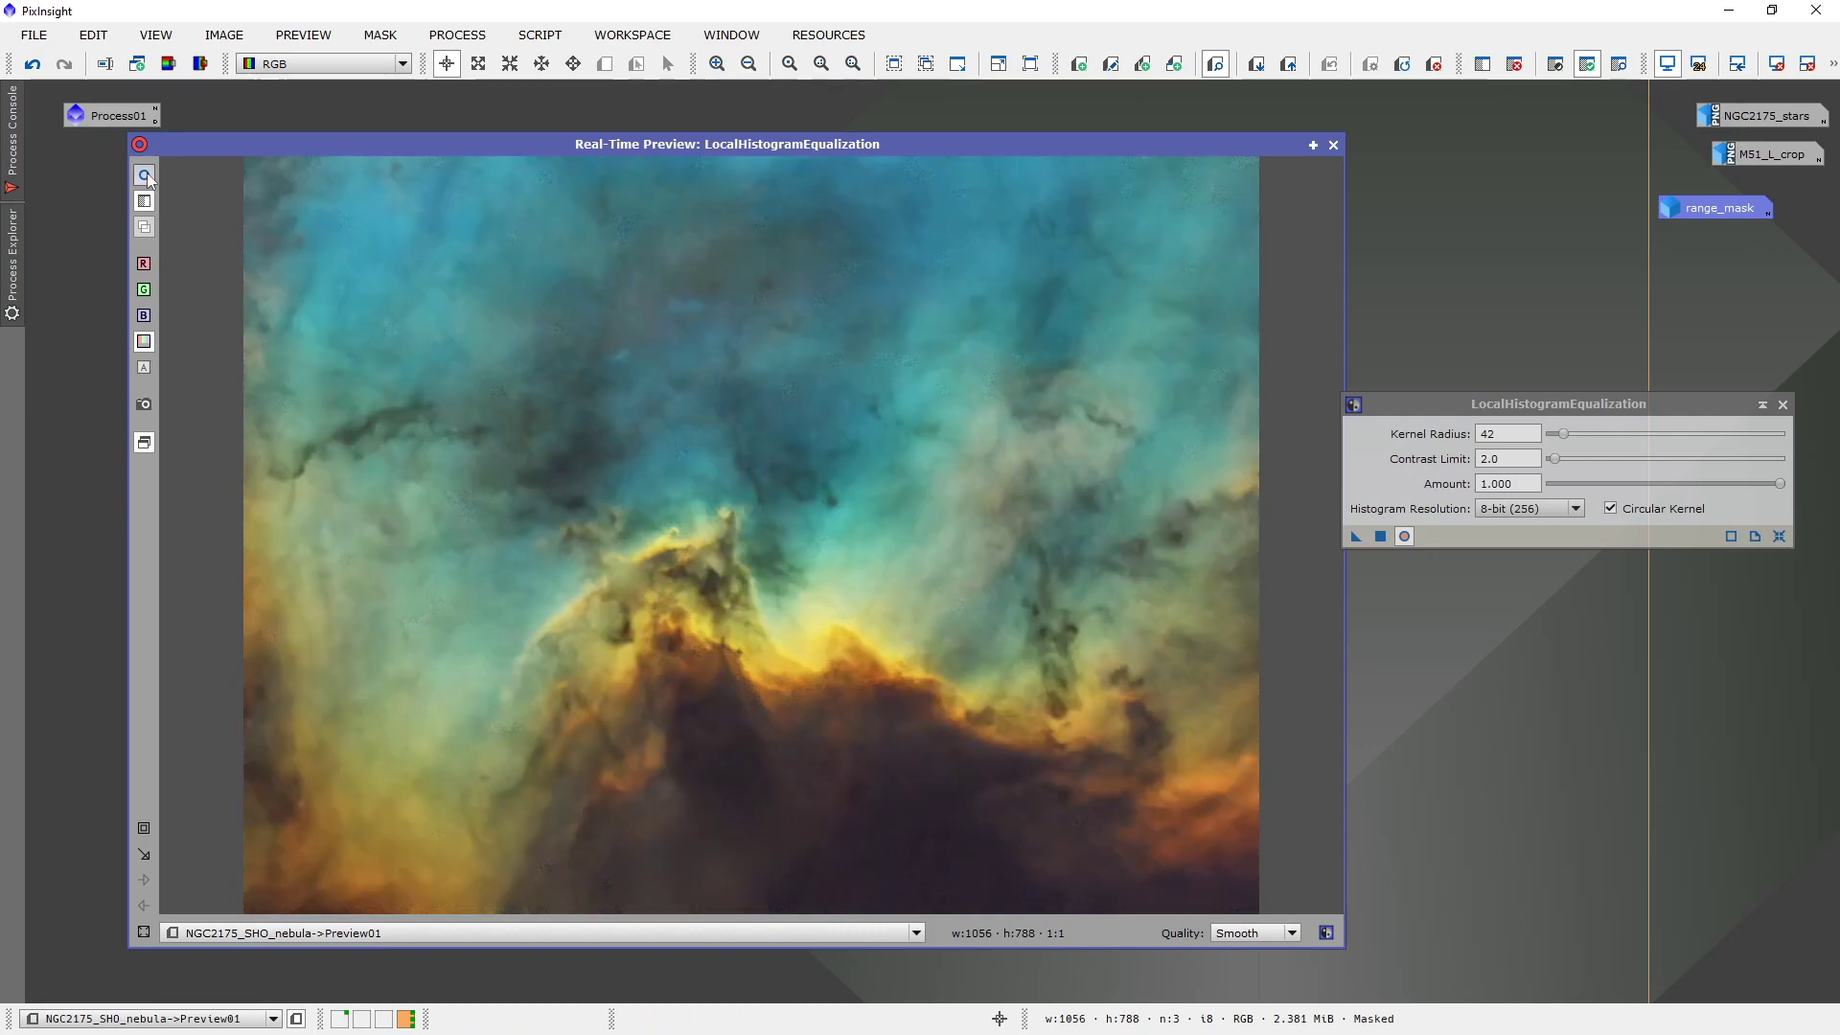
pyautogui.click(146, 172)
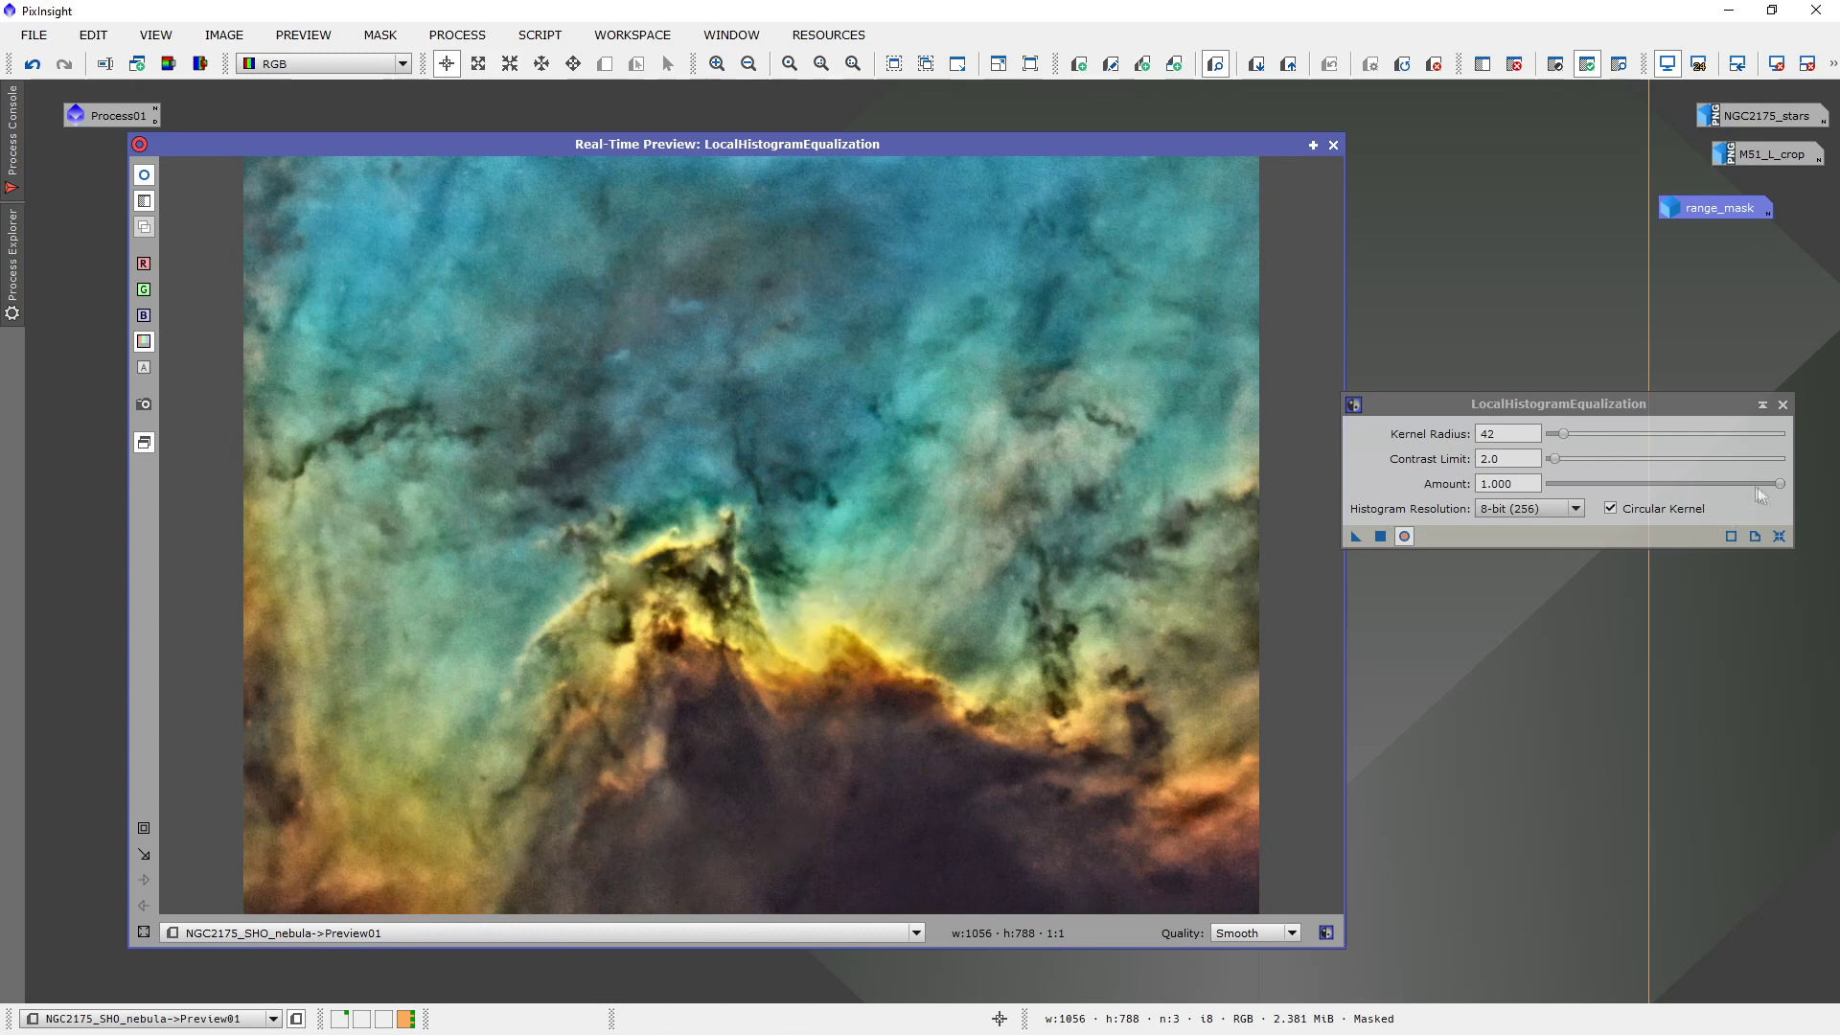
# Drop the LHE Amount to 0.100, nudge it up to 0.160, then close the live preview.
pyautogui.moveTo(1780, 487); pyautogui.dragTo(1574, 492)
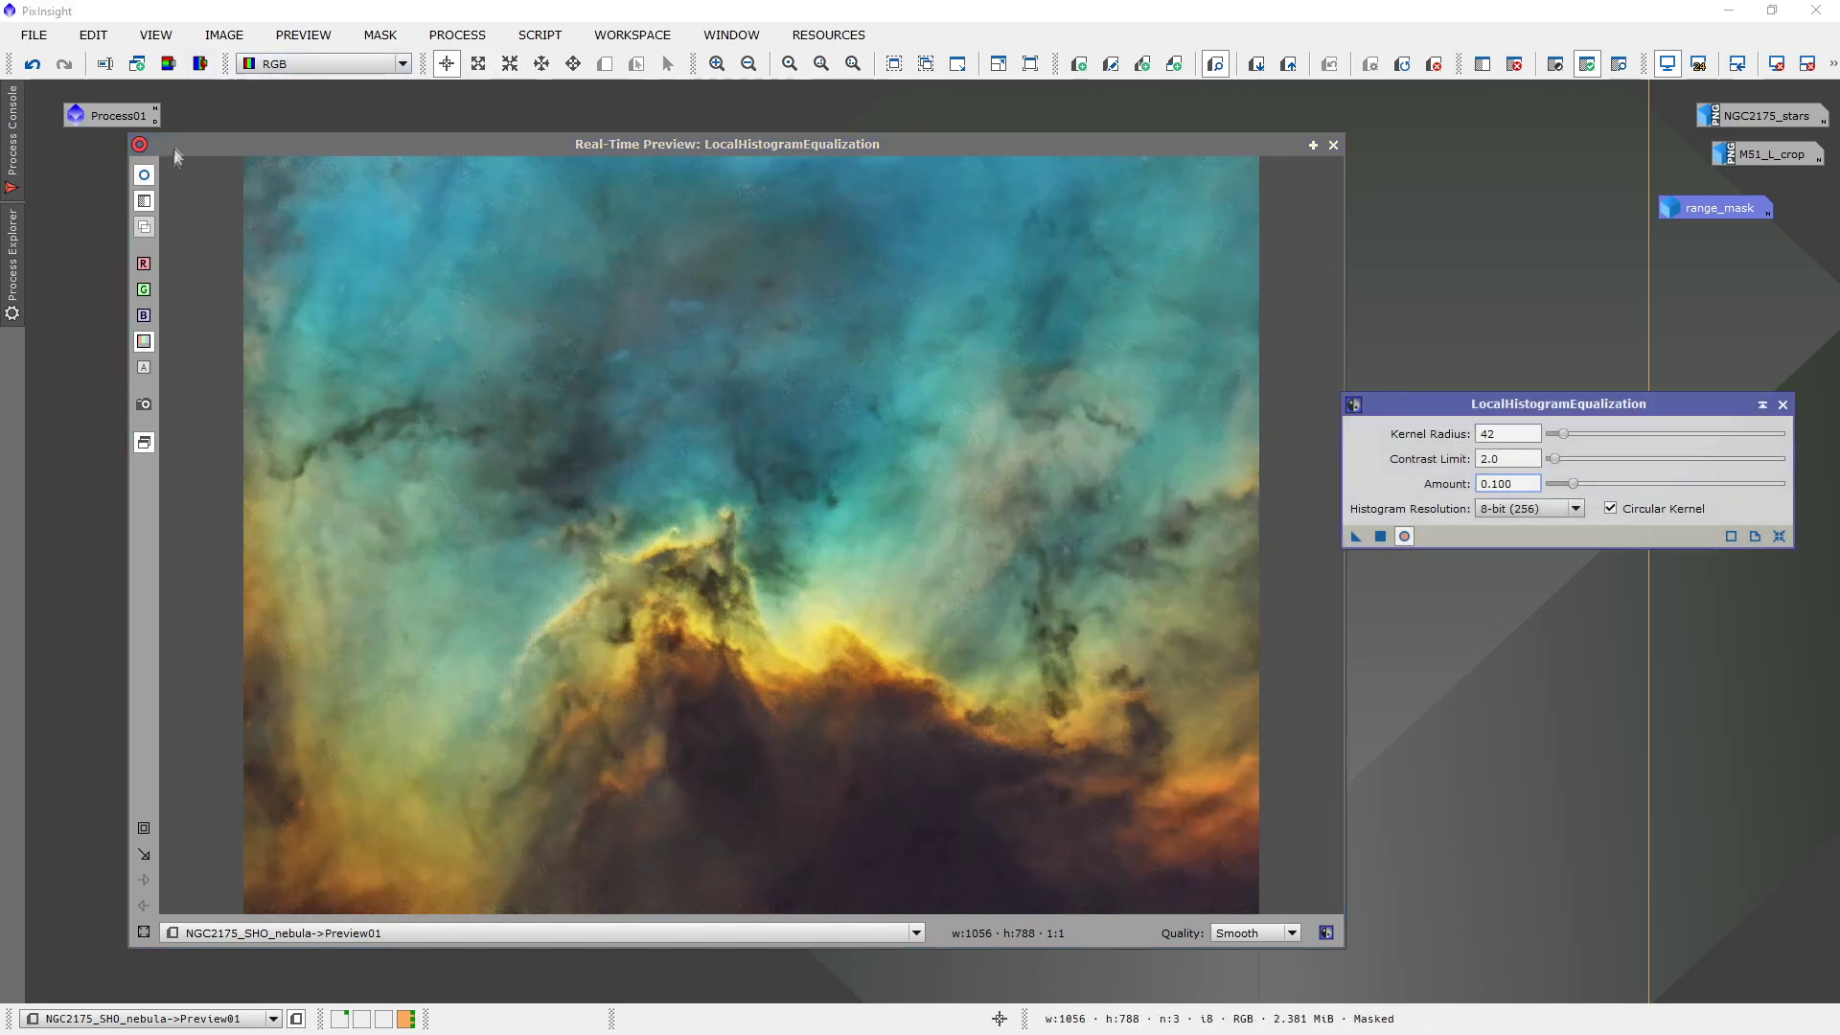
pyautogui.click(145, 175)
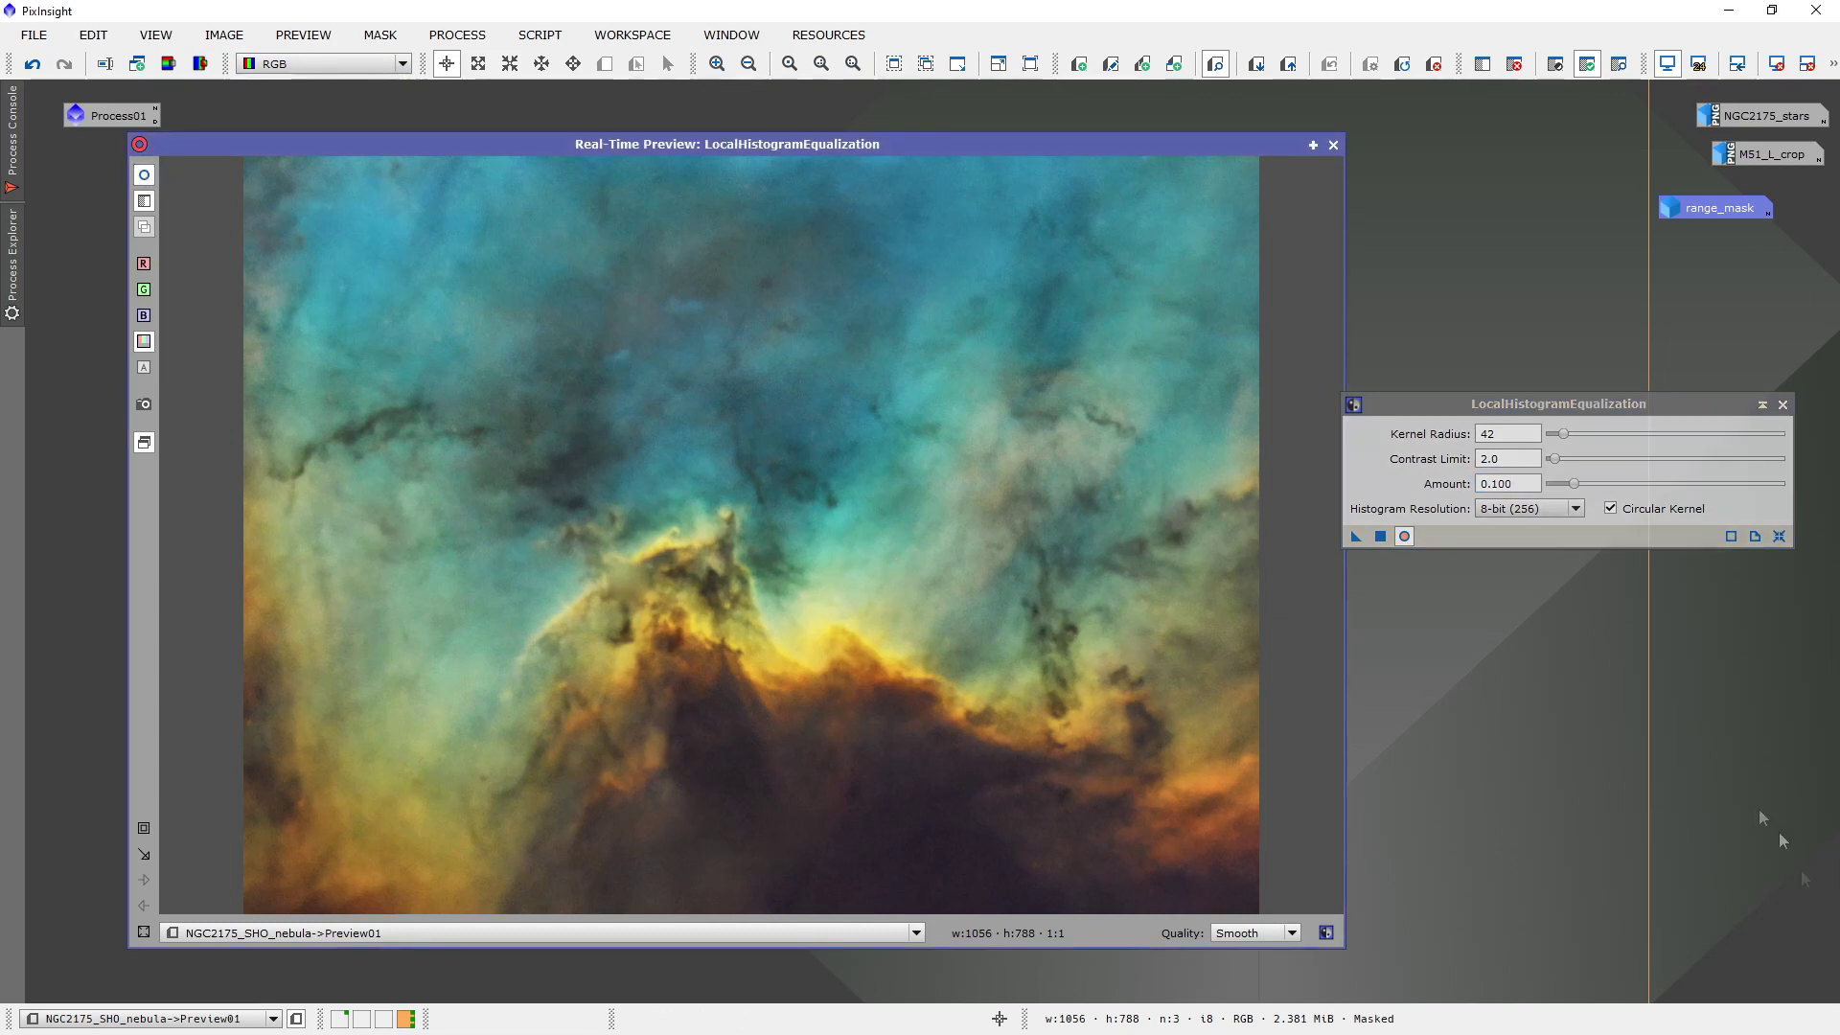
pyautogui.moveTo(1573, 485); pyautogui.dragTo(1581, 491)
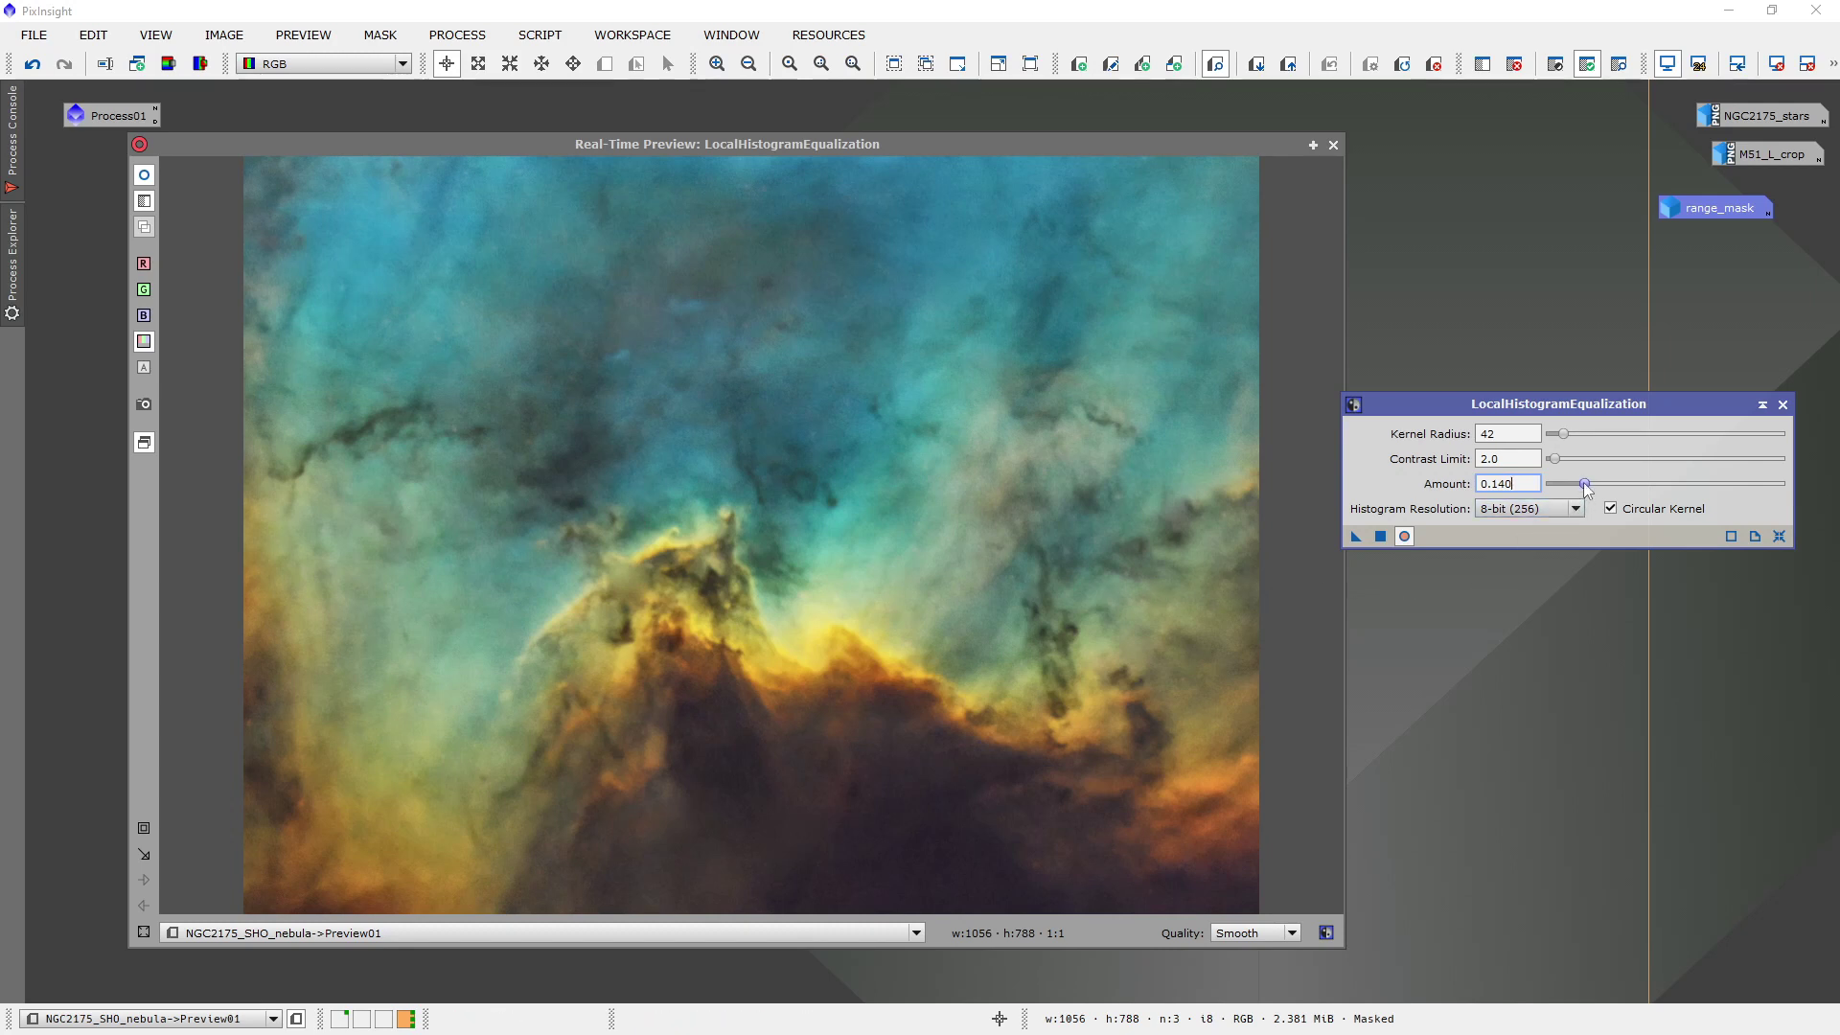
pyautogui.moveTo(1584, 485); pyautogui.dragTo(1588, 485)
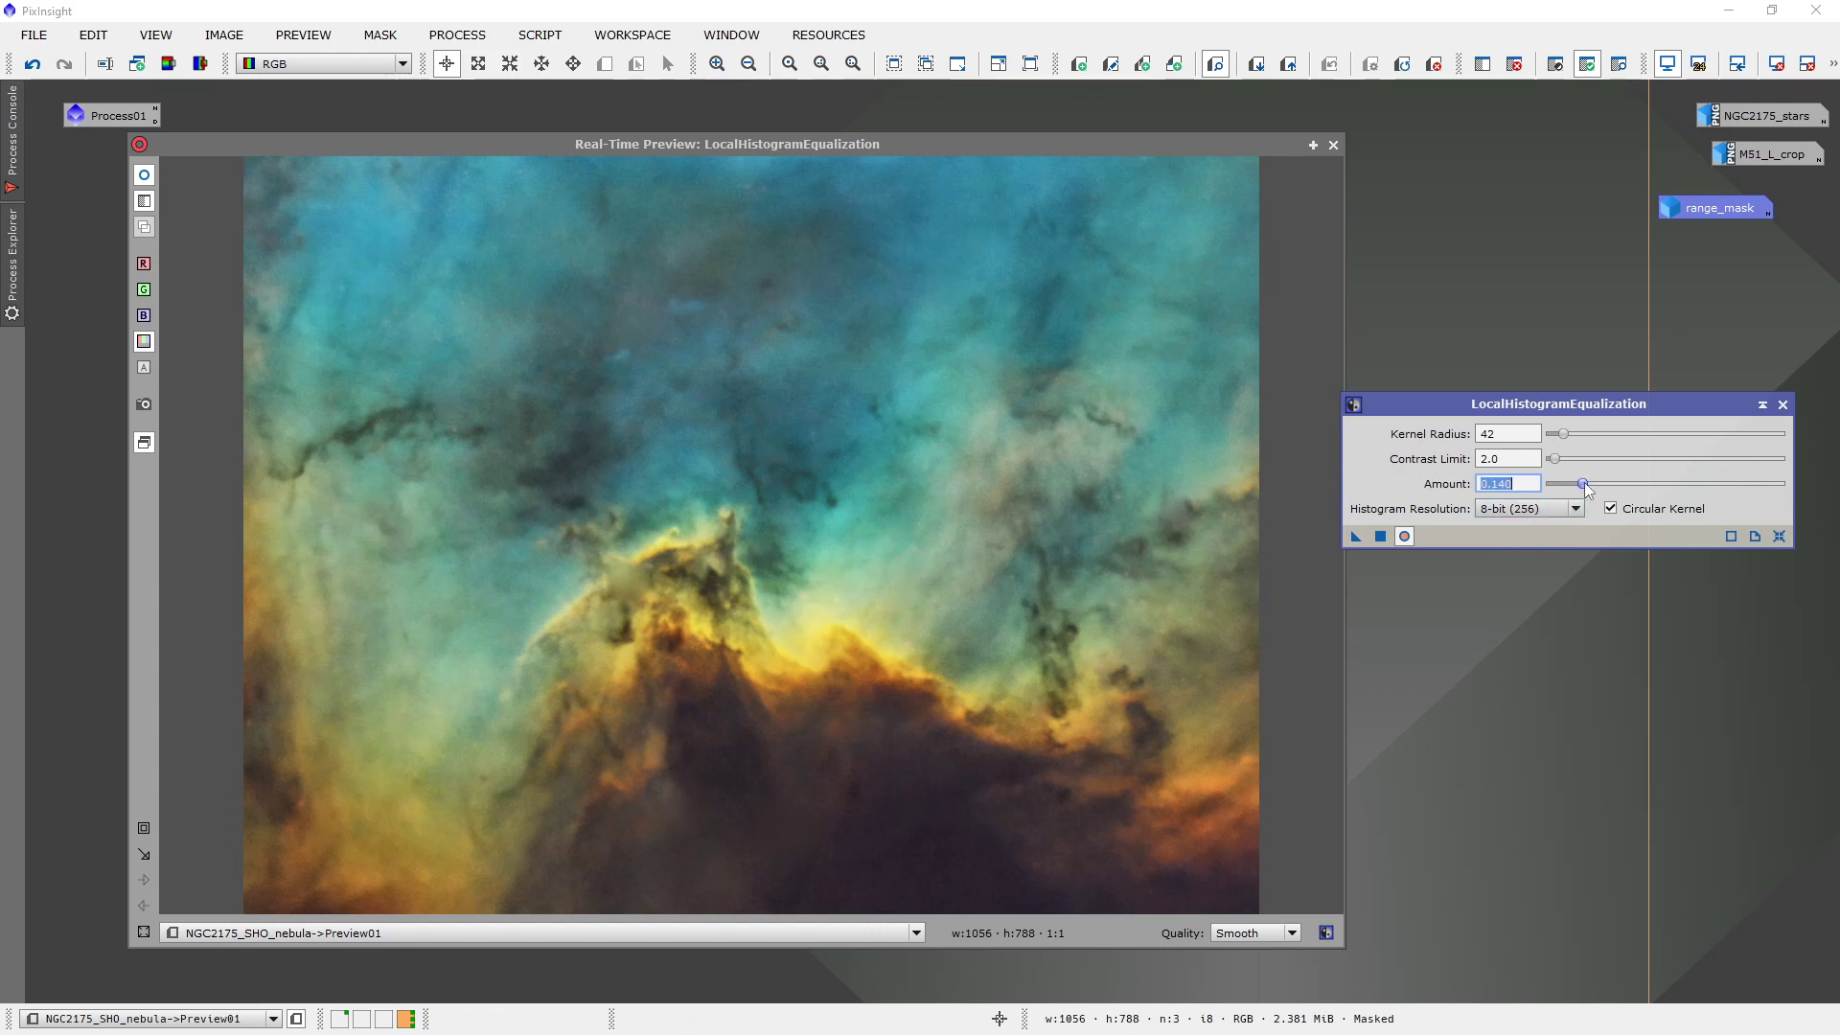
pyautogui.click(149, 177)
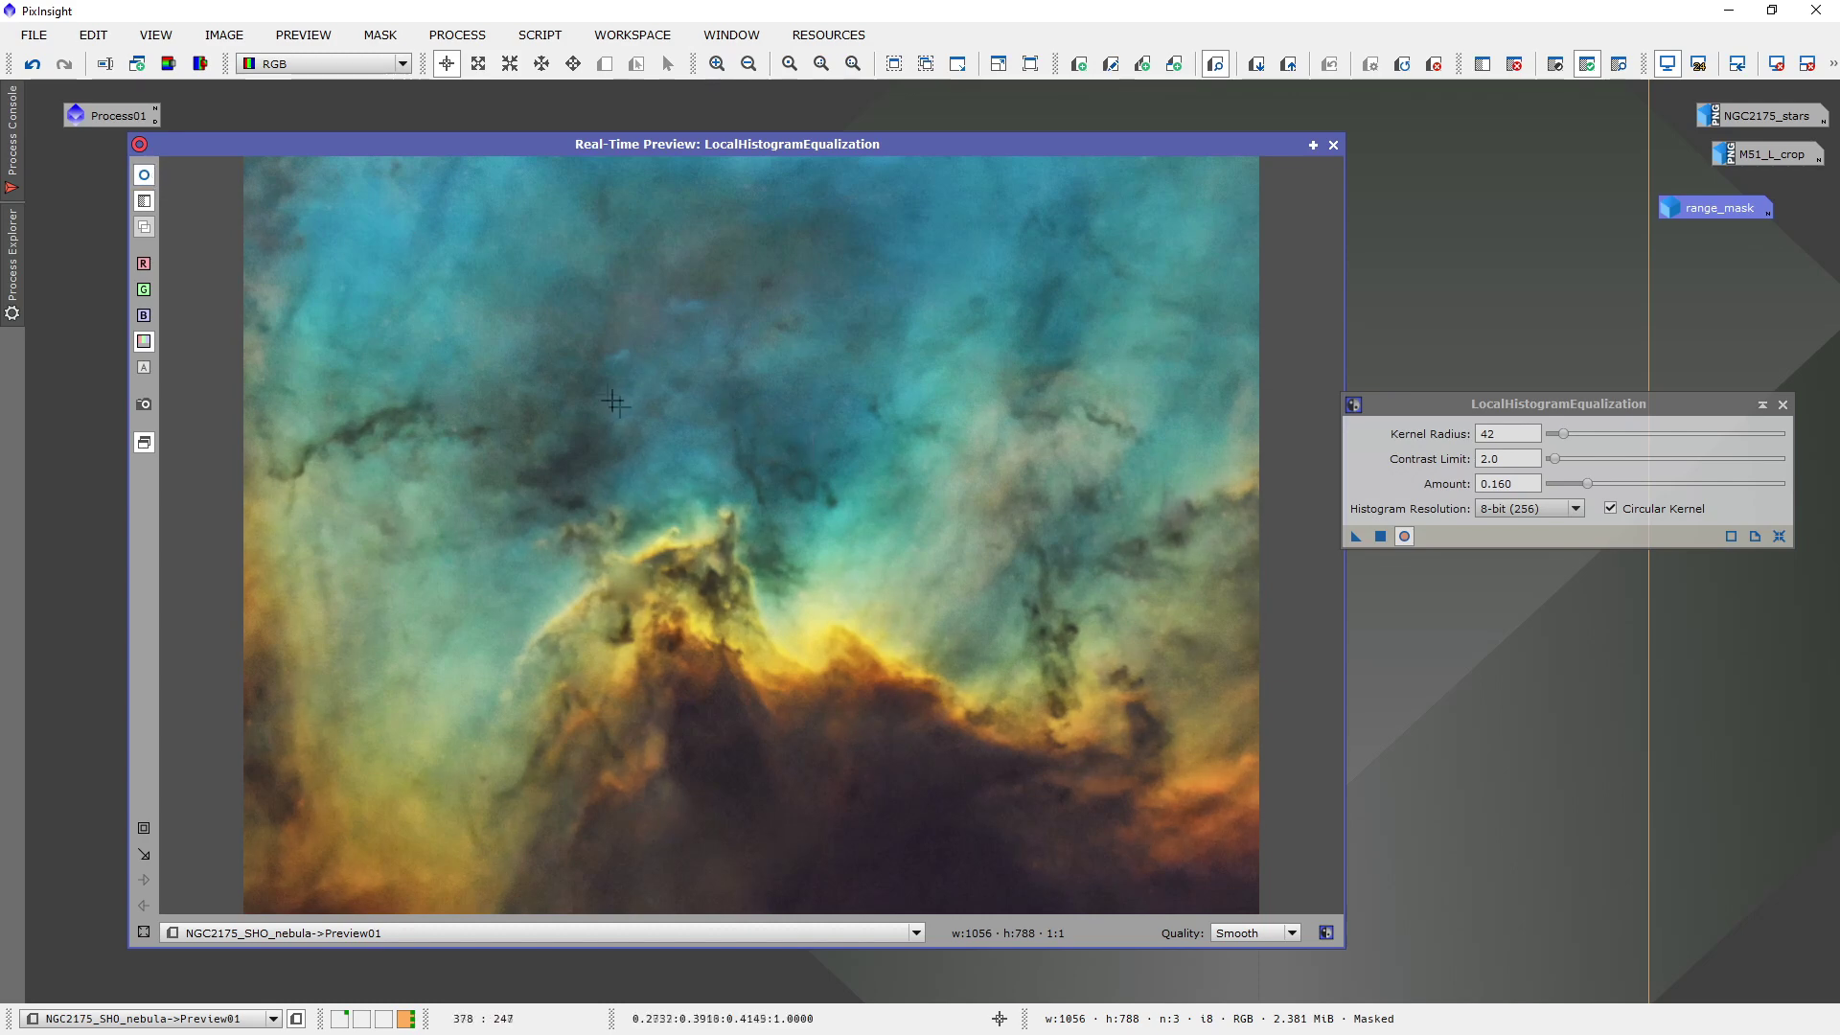
pyautogui.click(1333, 146)
# Return to the full nebula view and apply the fine-scale LHE (radius 42, amount 0.160).
pyautogui.click(210, 259)
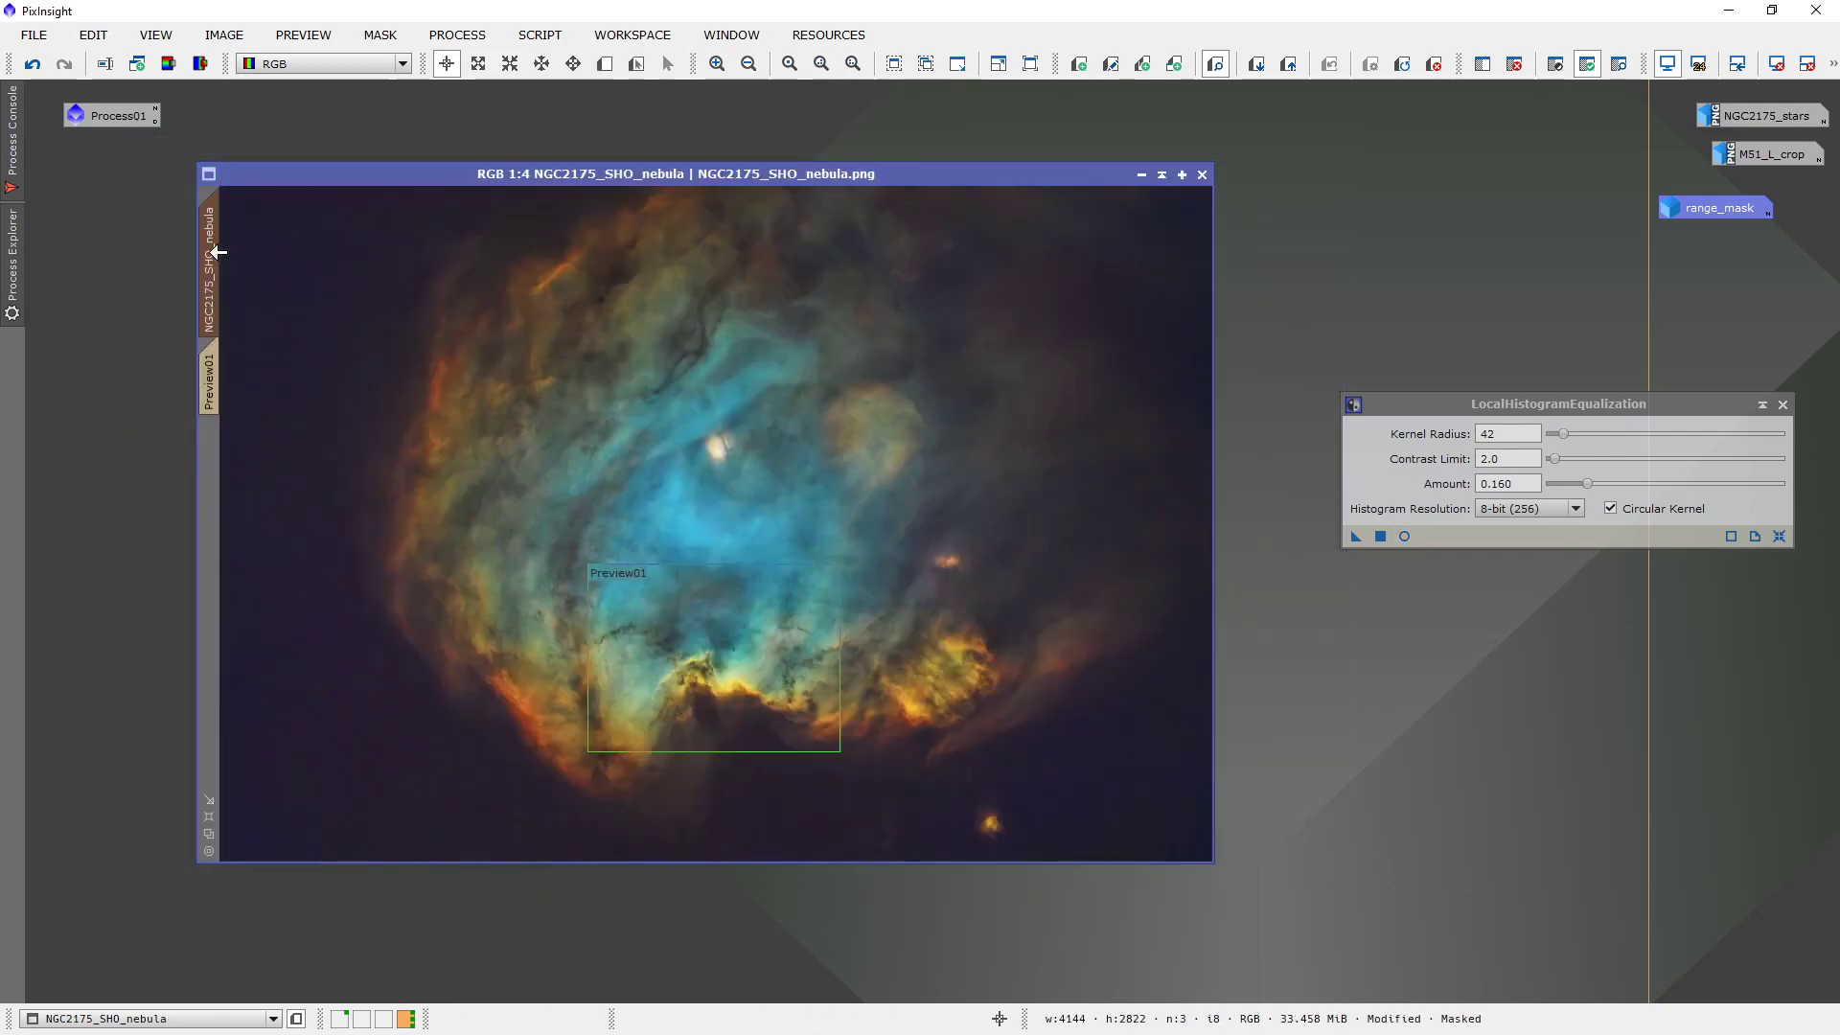
pyautogui.click(1405, 535)
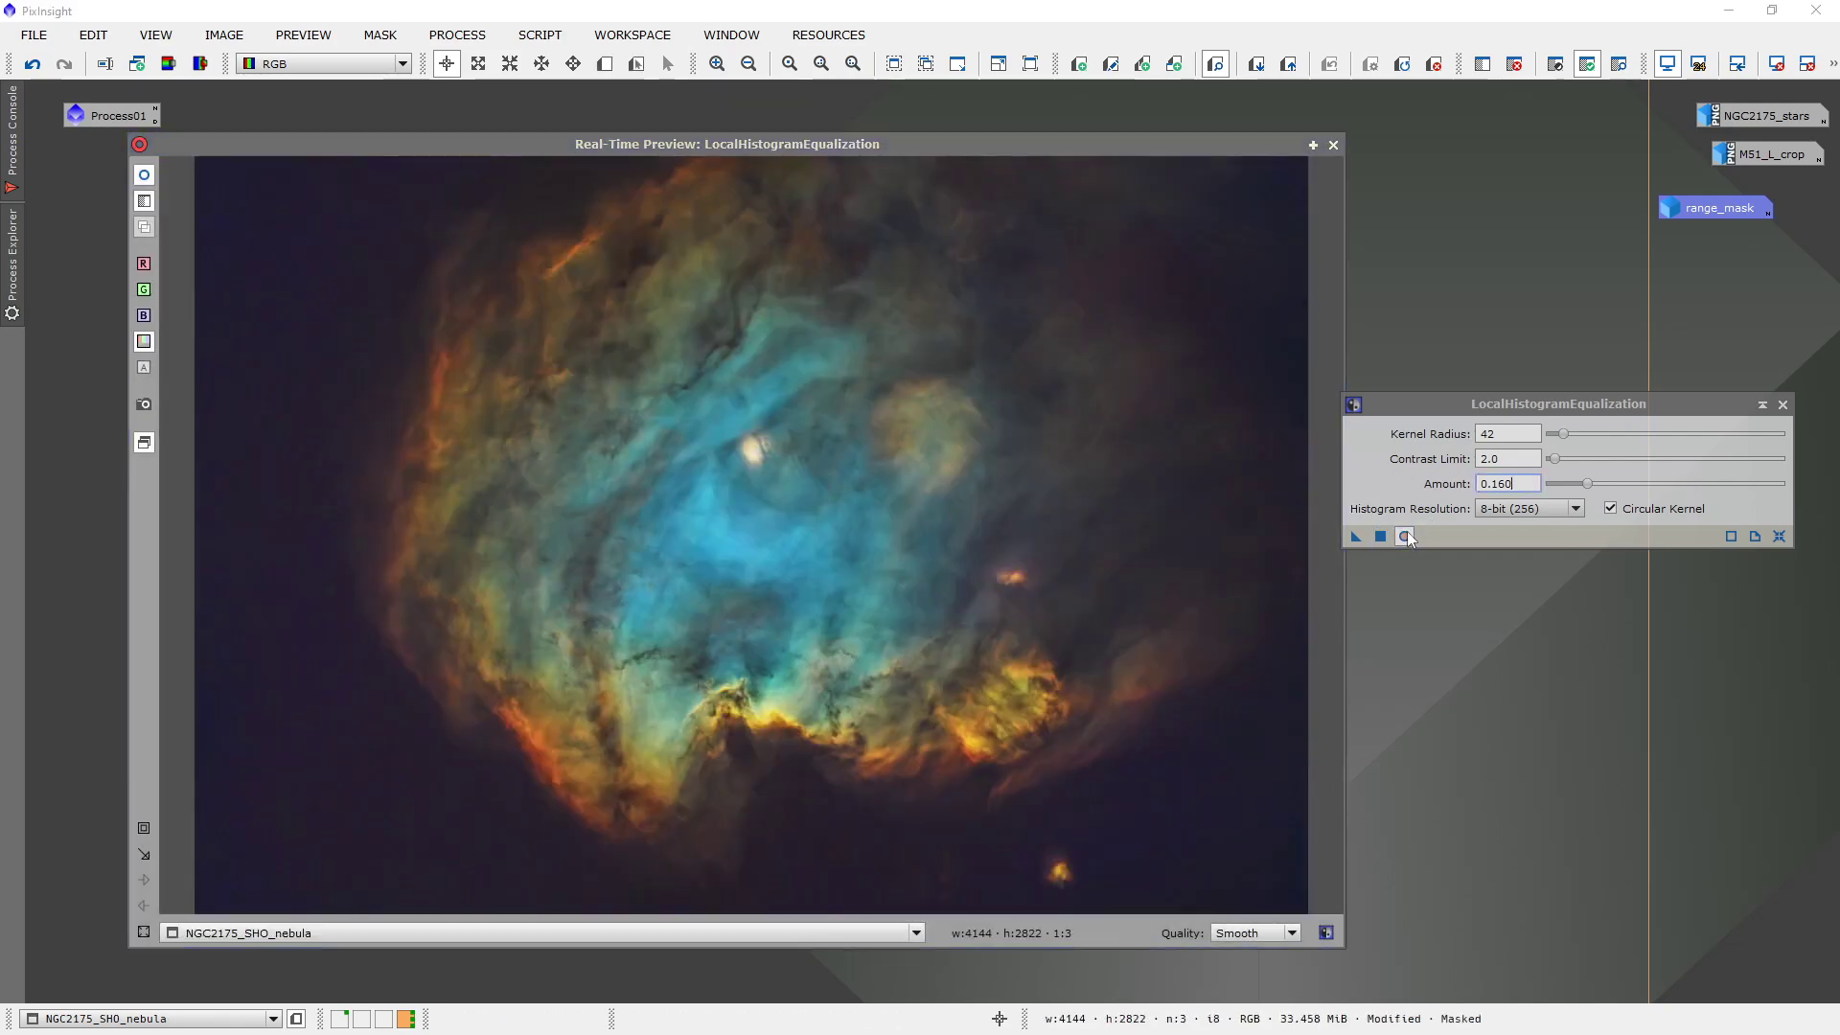
pyautogui.click(145, 176)
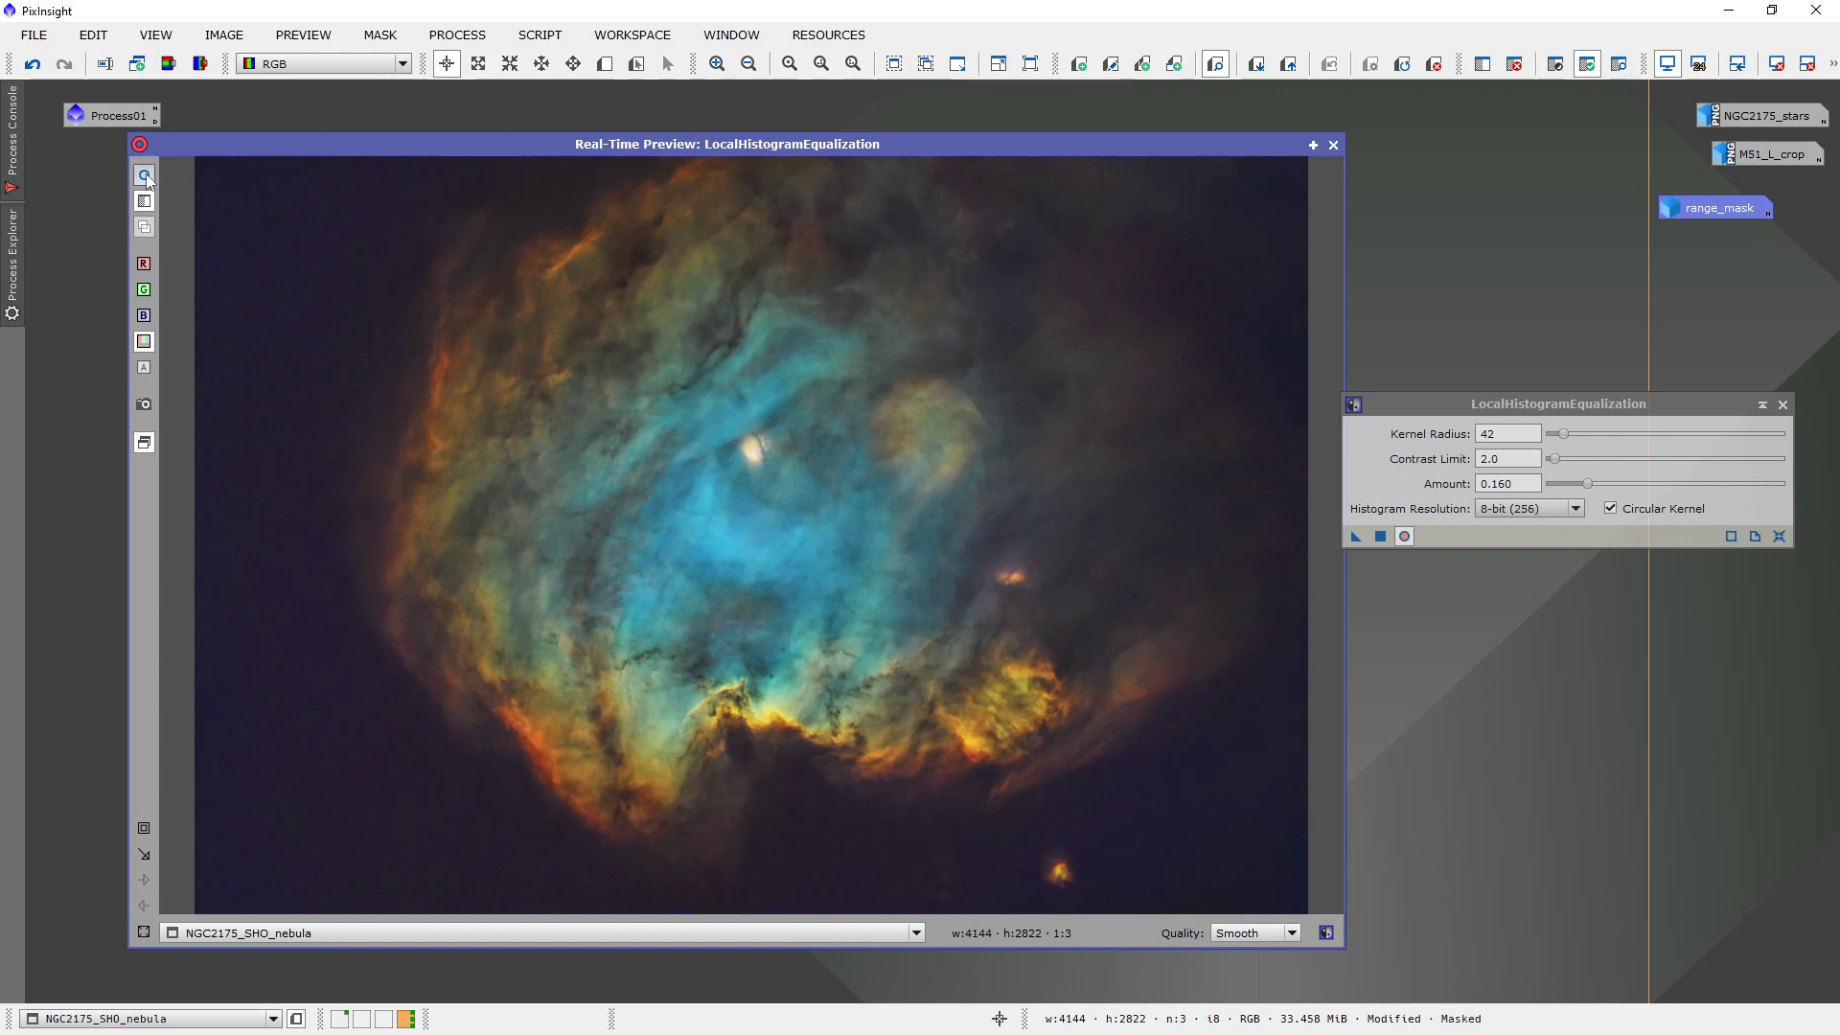
pyautogui.click(1333, 145)
pyautogui.moveTo(1358, 545); pyautogui.dragTo(827, 531)
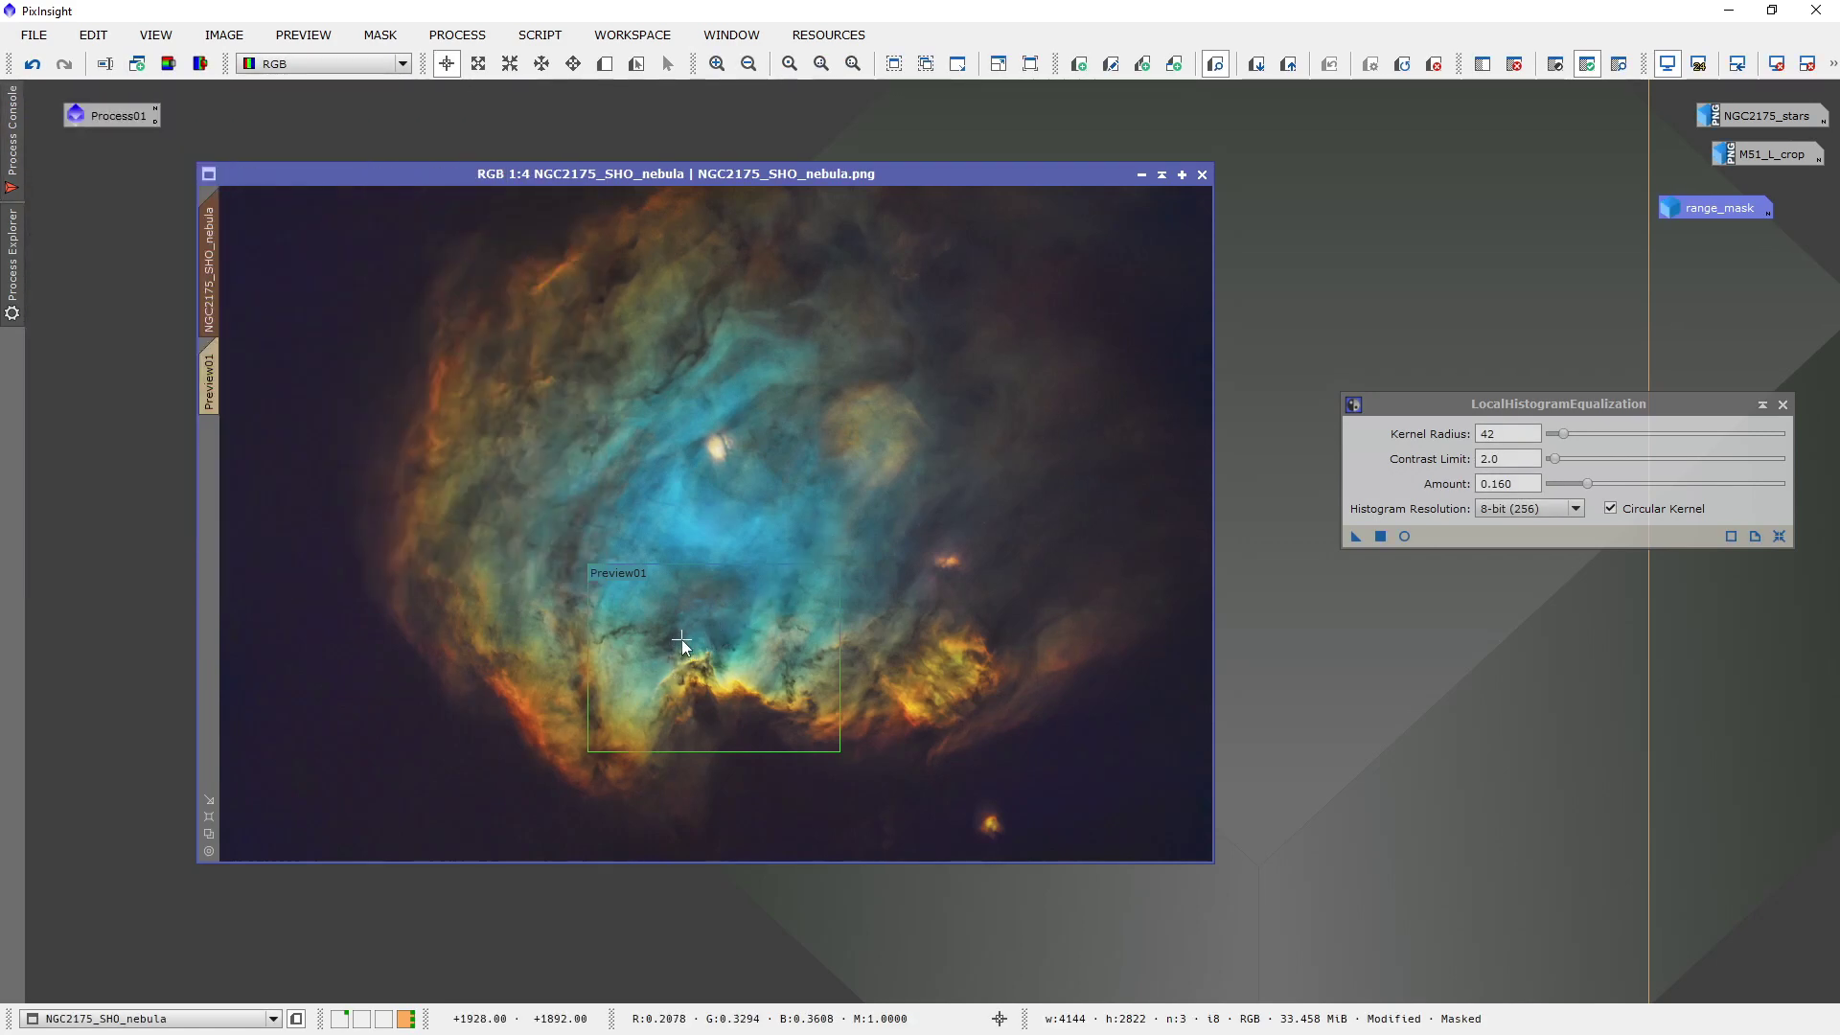
pyautogui.scroll(3, 681, 640)
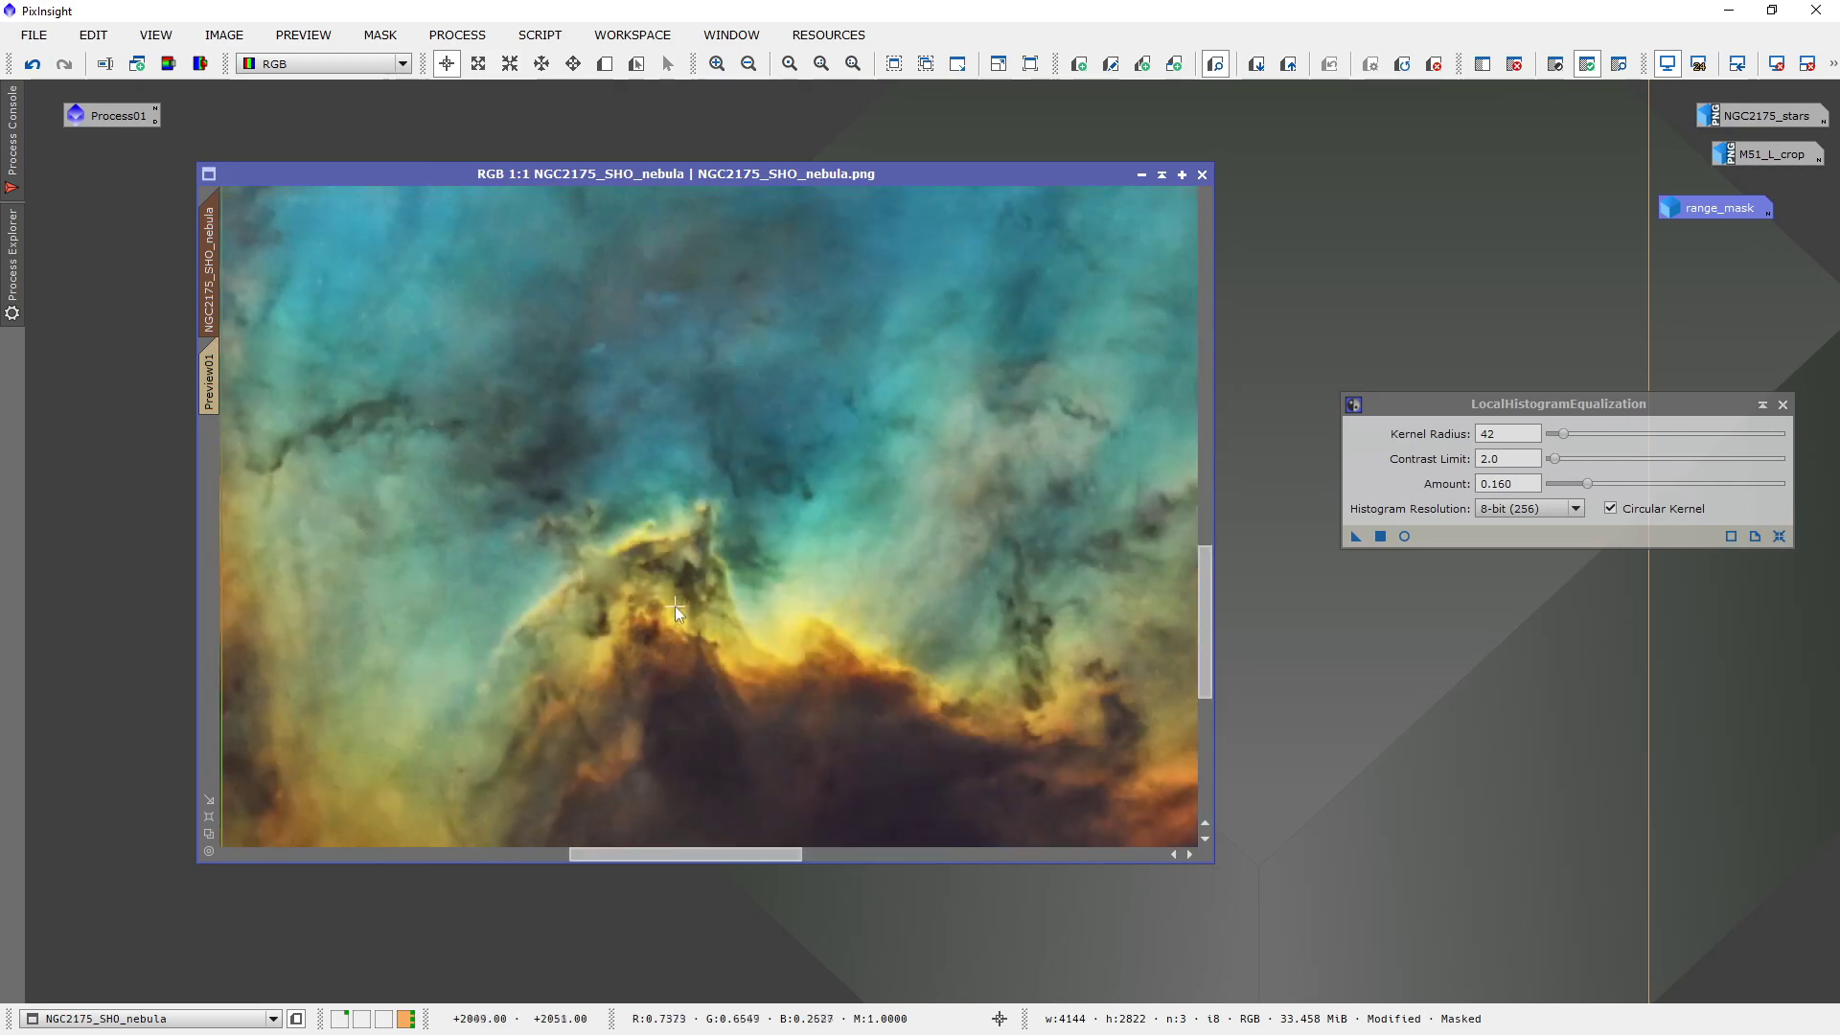
pyautogui.scroll(-1, 704, 536)
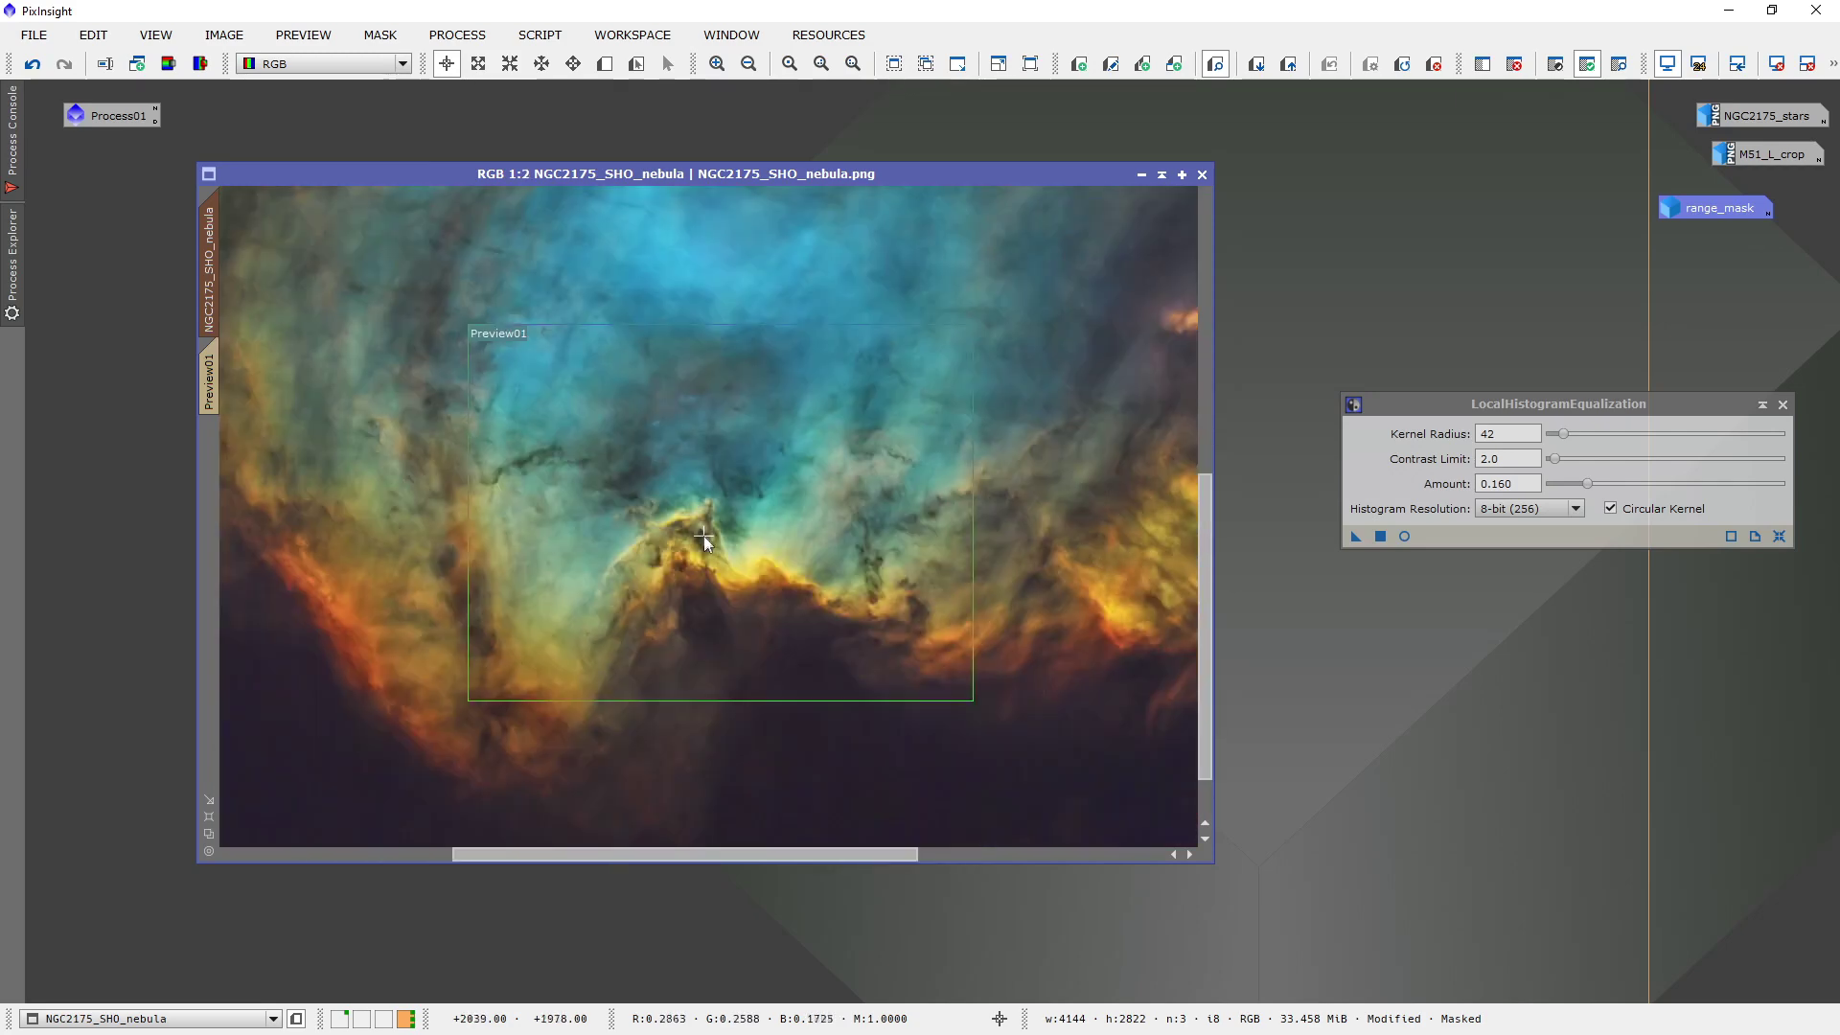
pyautogui.click(33, 66)
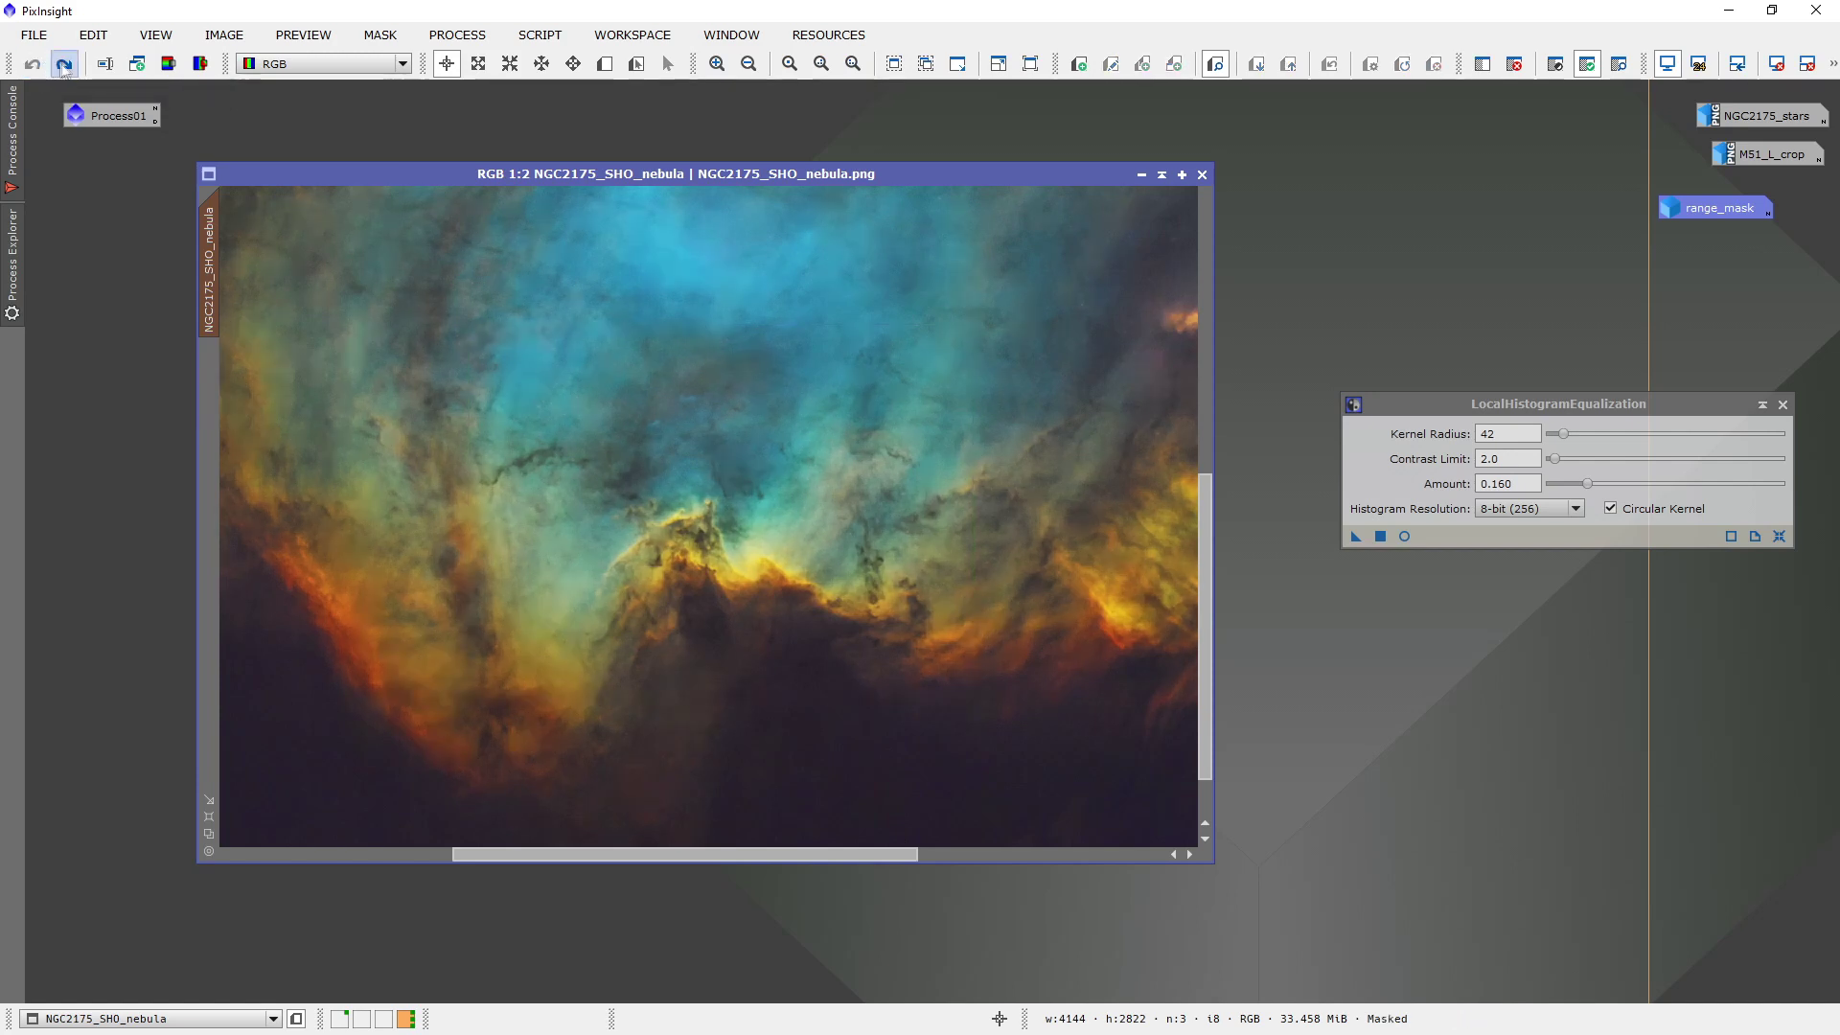
pyautogui.click(63, 64)
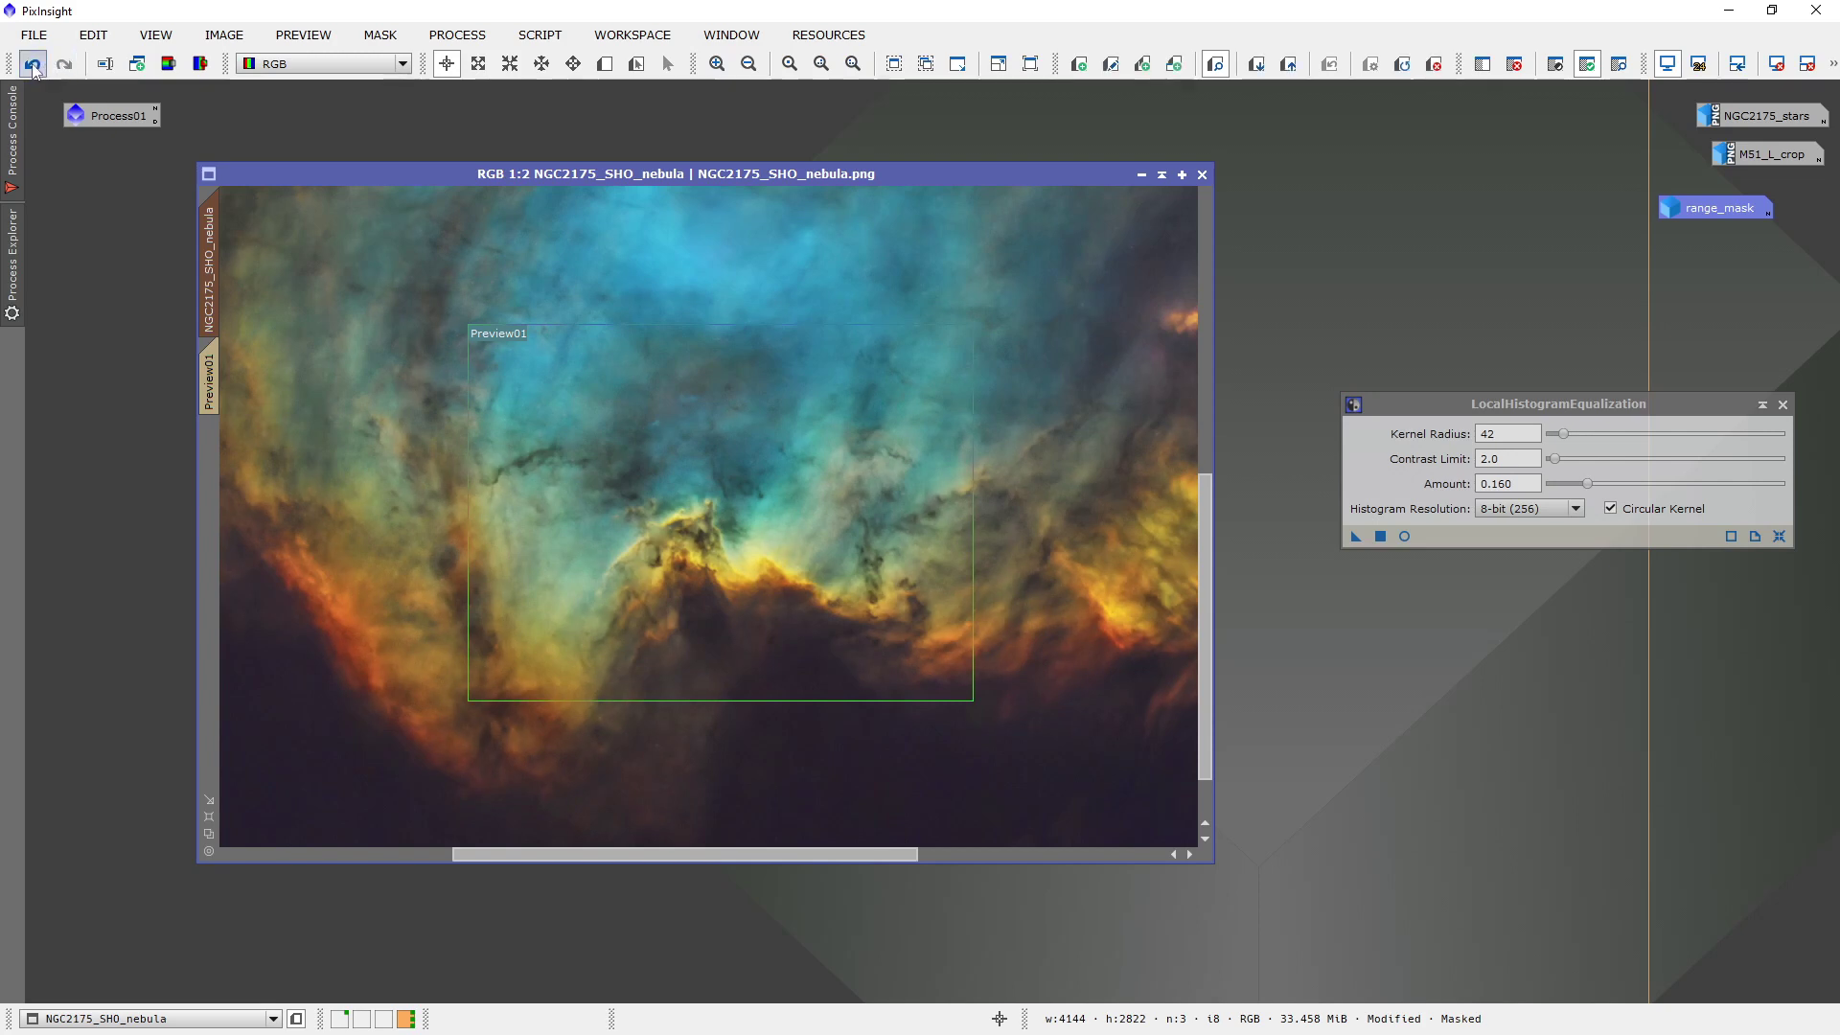
pyautogui.click(34, 64)
pyautogui.click(63, 64)
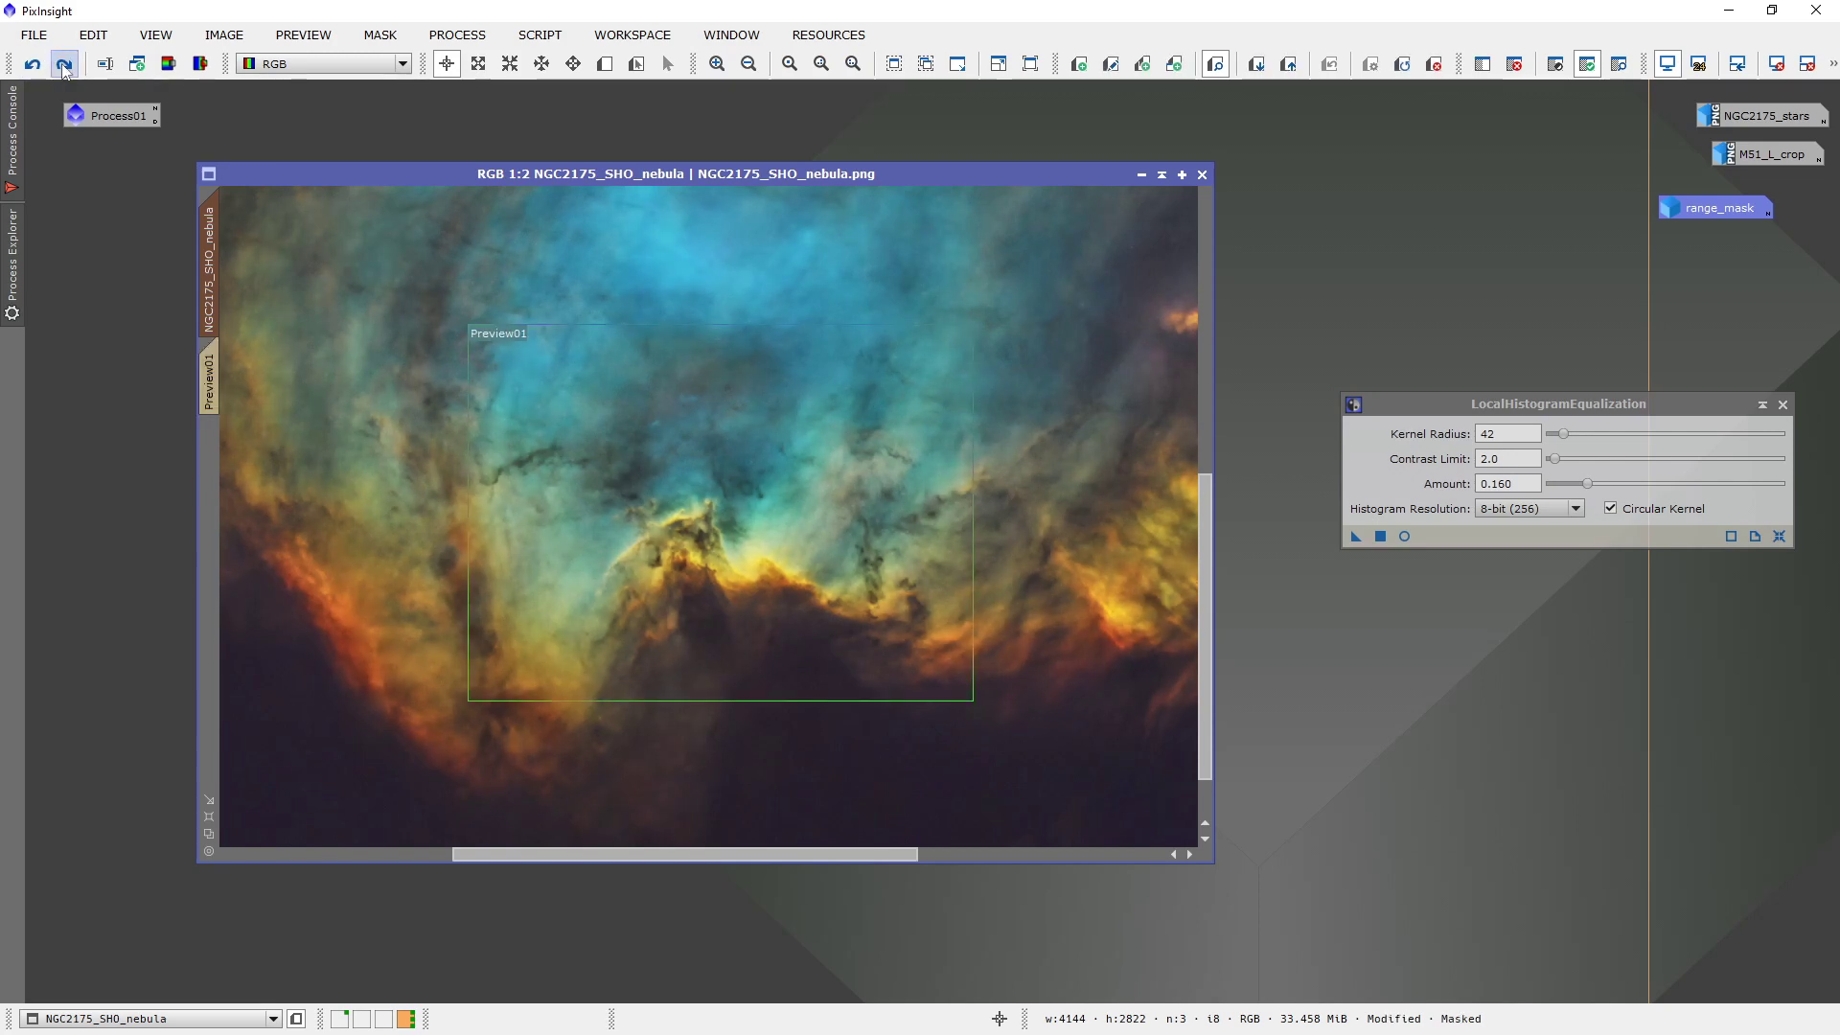
pyautogui.scroll(-1, 695, 471)
pyautogui.scroll(-1, 695, 470)
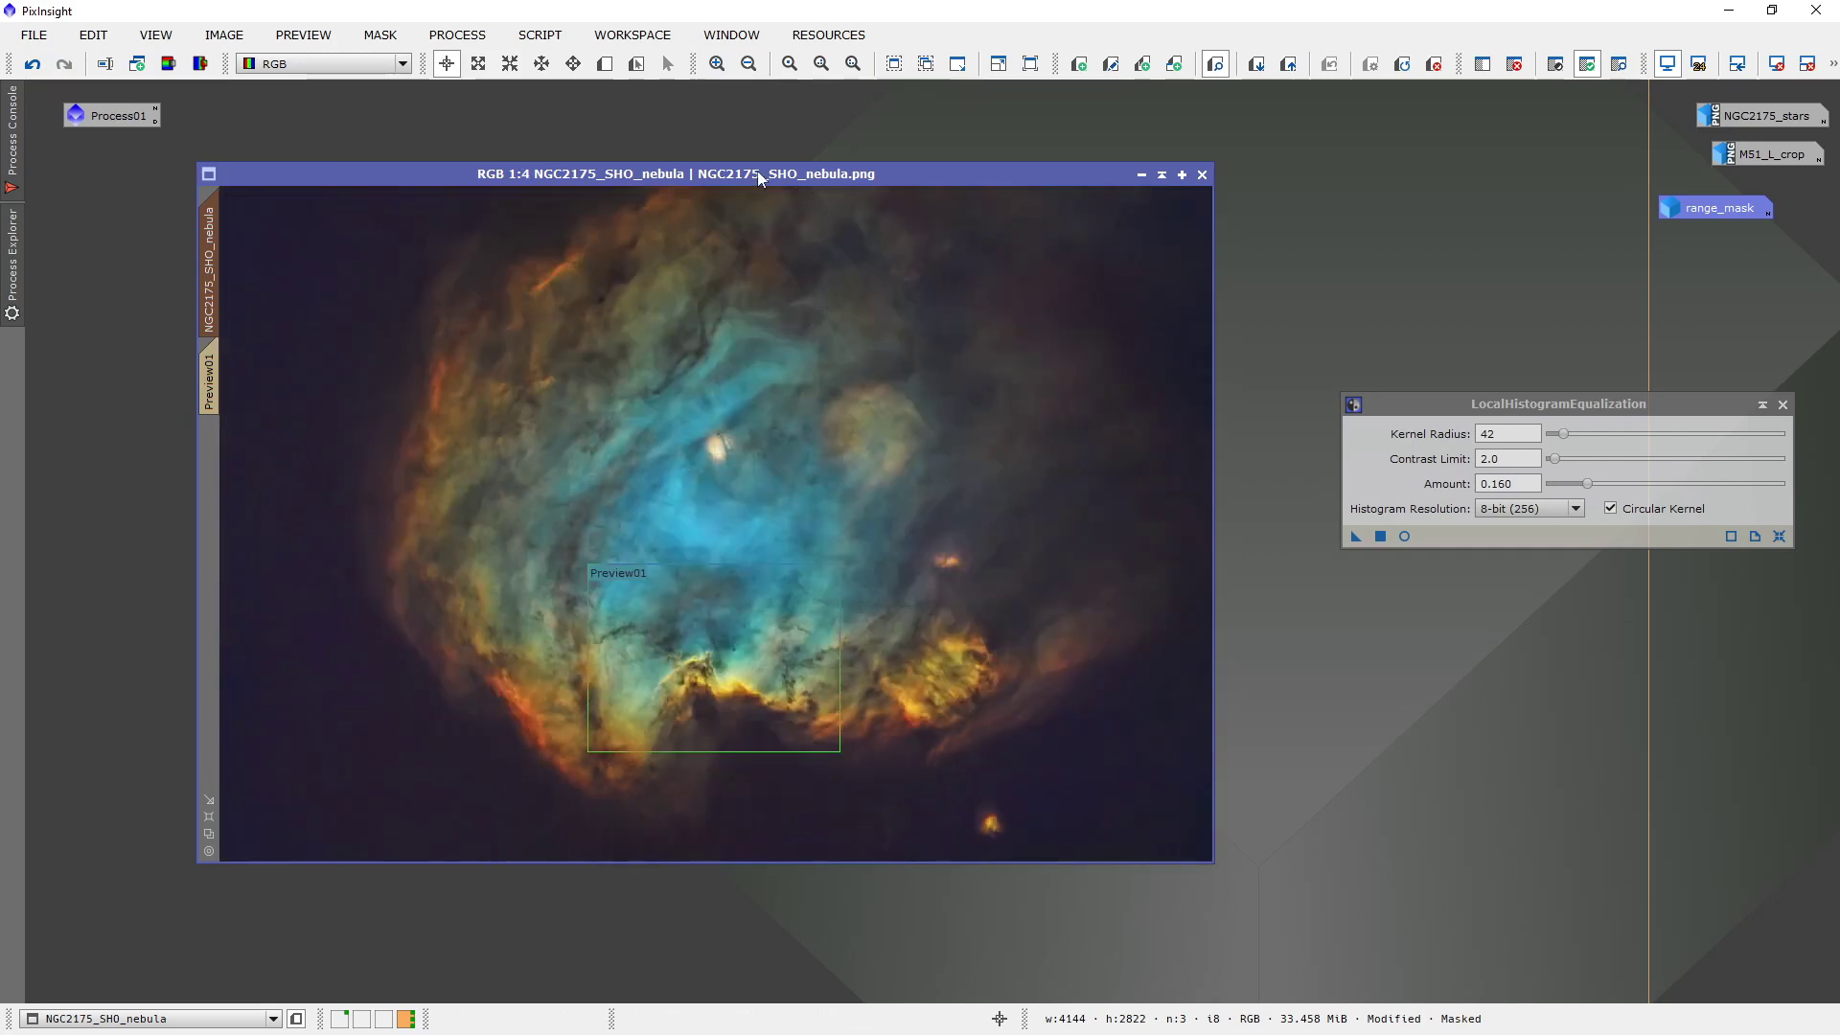
pyautogui.moveTo(759, 173); pyautogui.dragTo(748, 169)
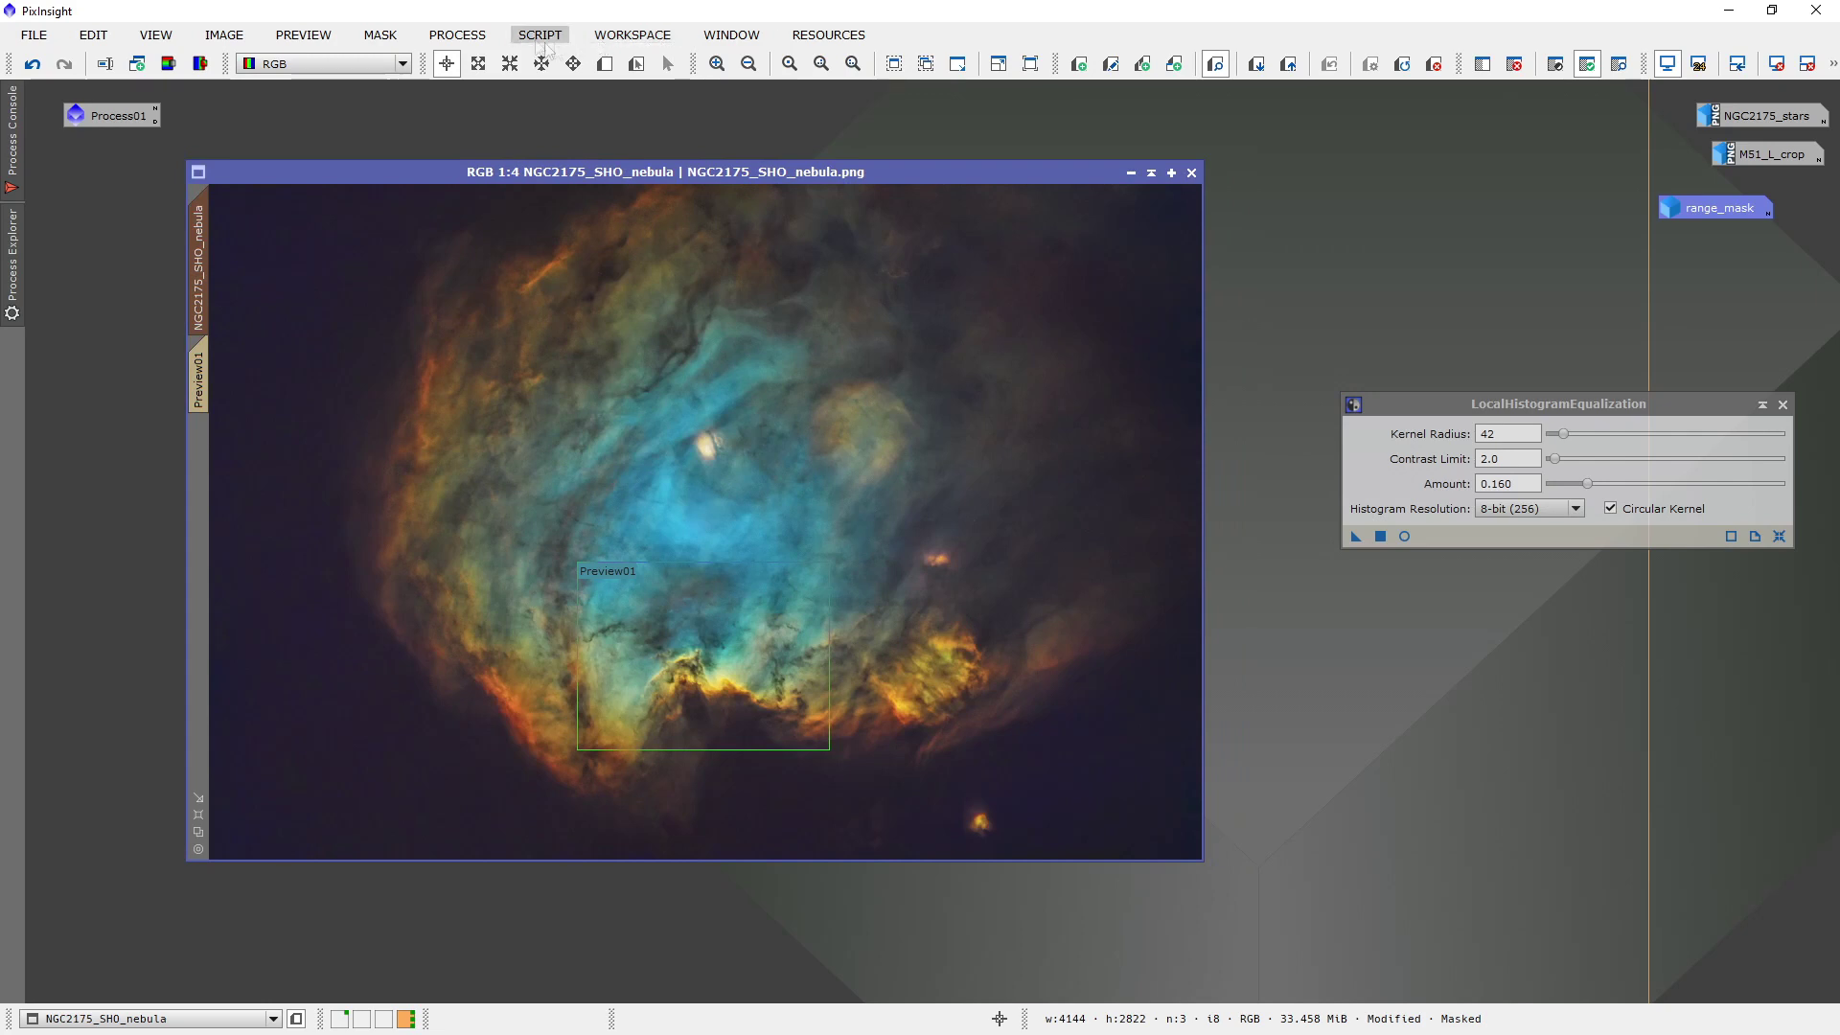
# Reset CurvesTransformation and apply a gentle midtone lift to the nebula image.
pyautogui.click(457, 34)
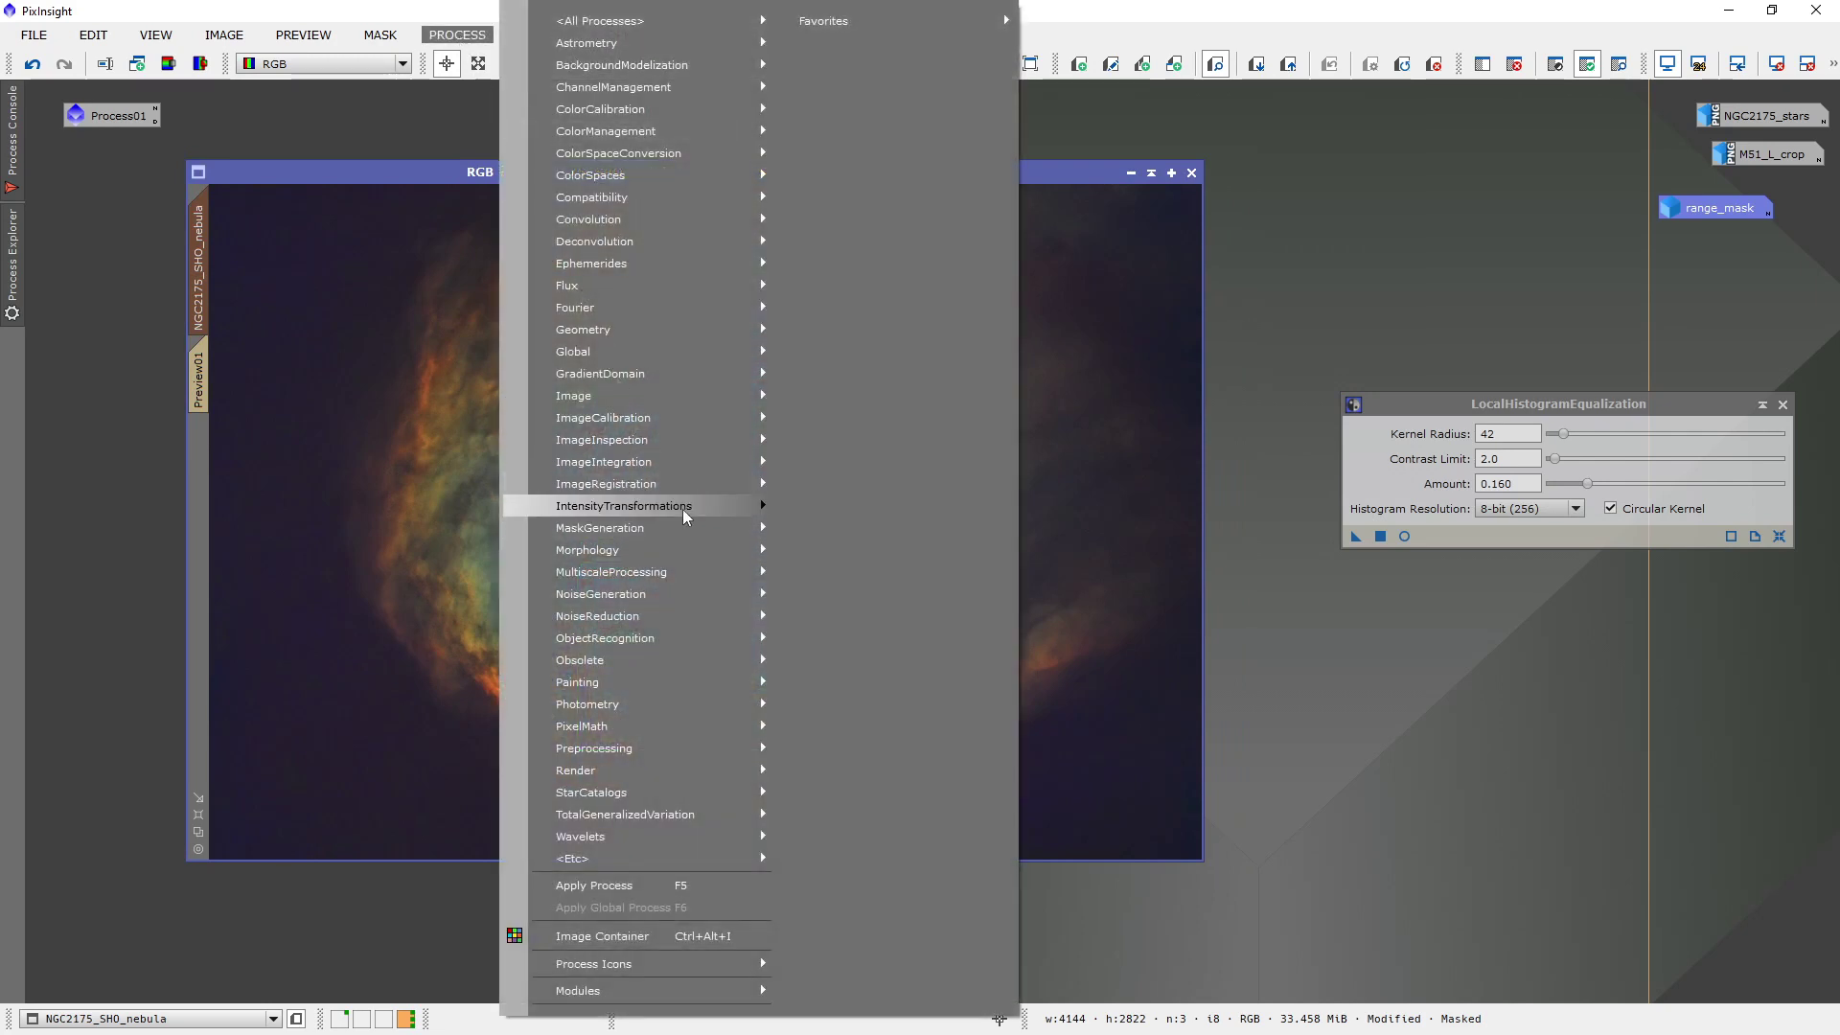
pyautogui.moveTo(683, 507)
pyautogui.click(891, 633)
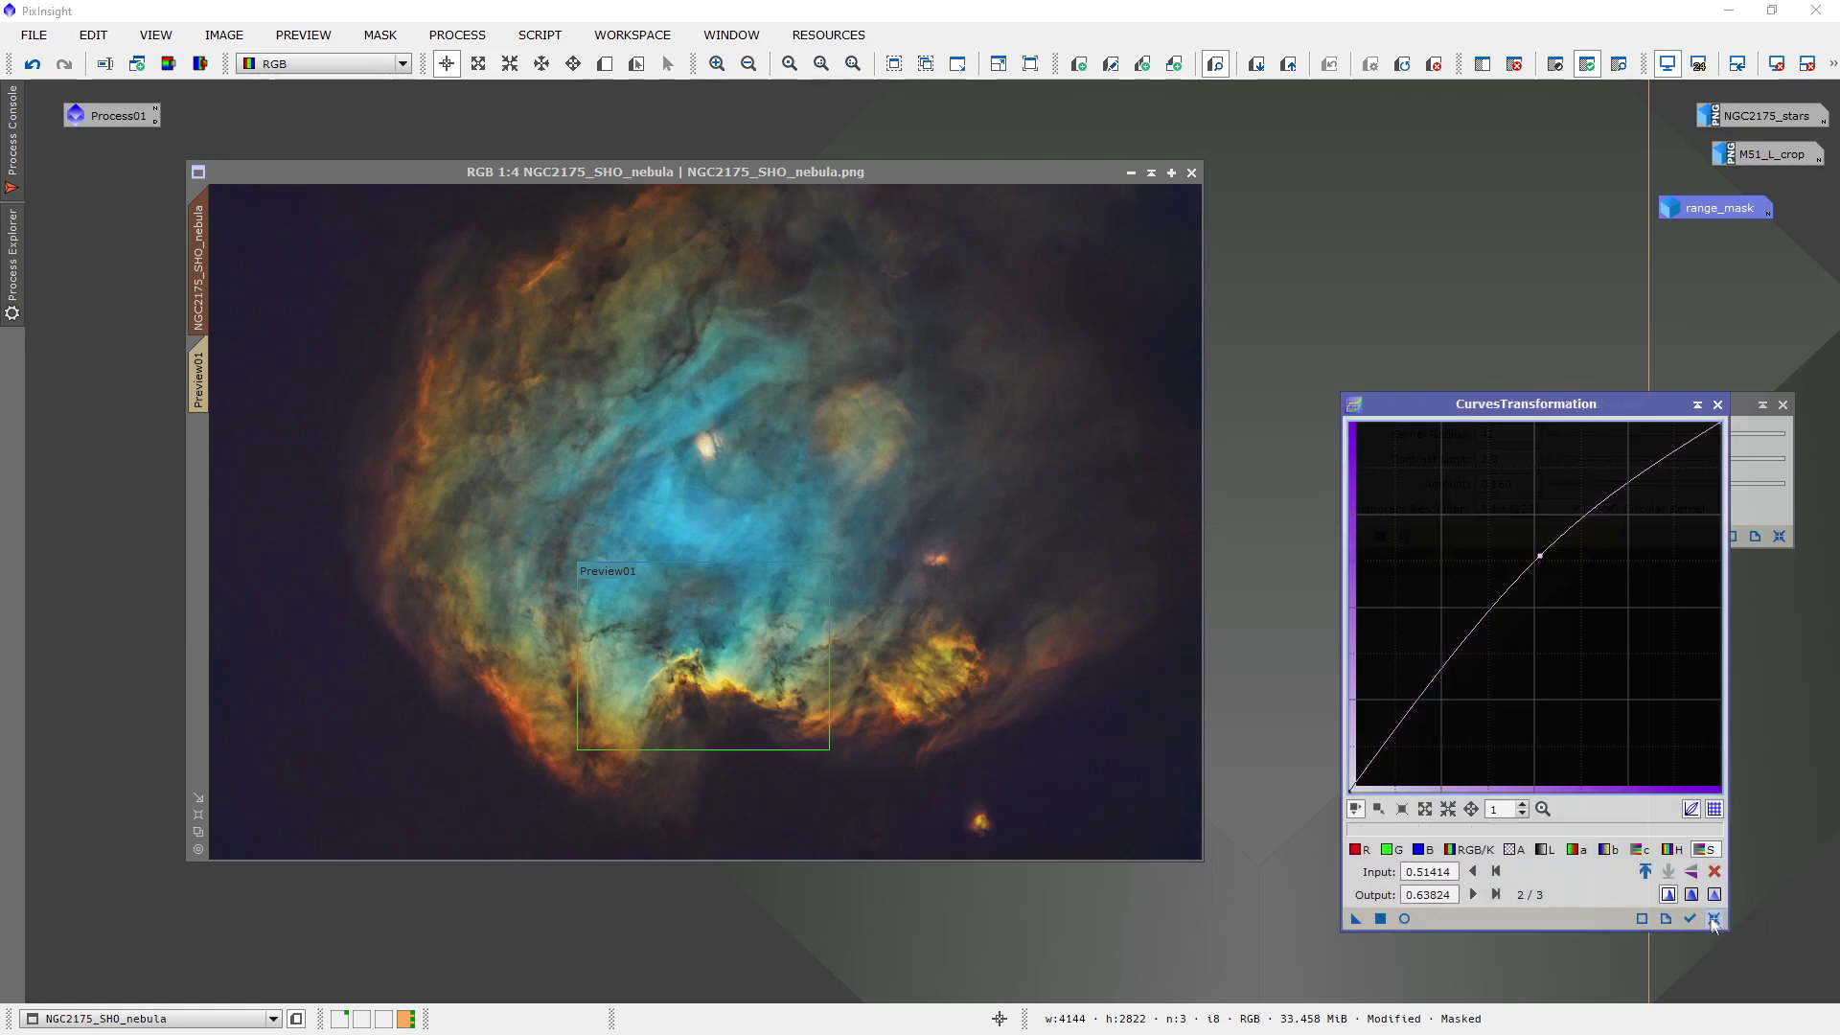
pyautogui.click(1715, 919)
pyautogui.moveTo(1515, 403); pyautogui.dragTo(1424, 406)
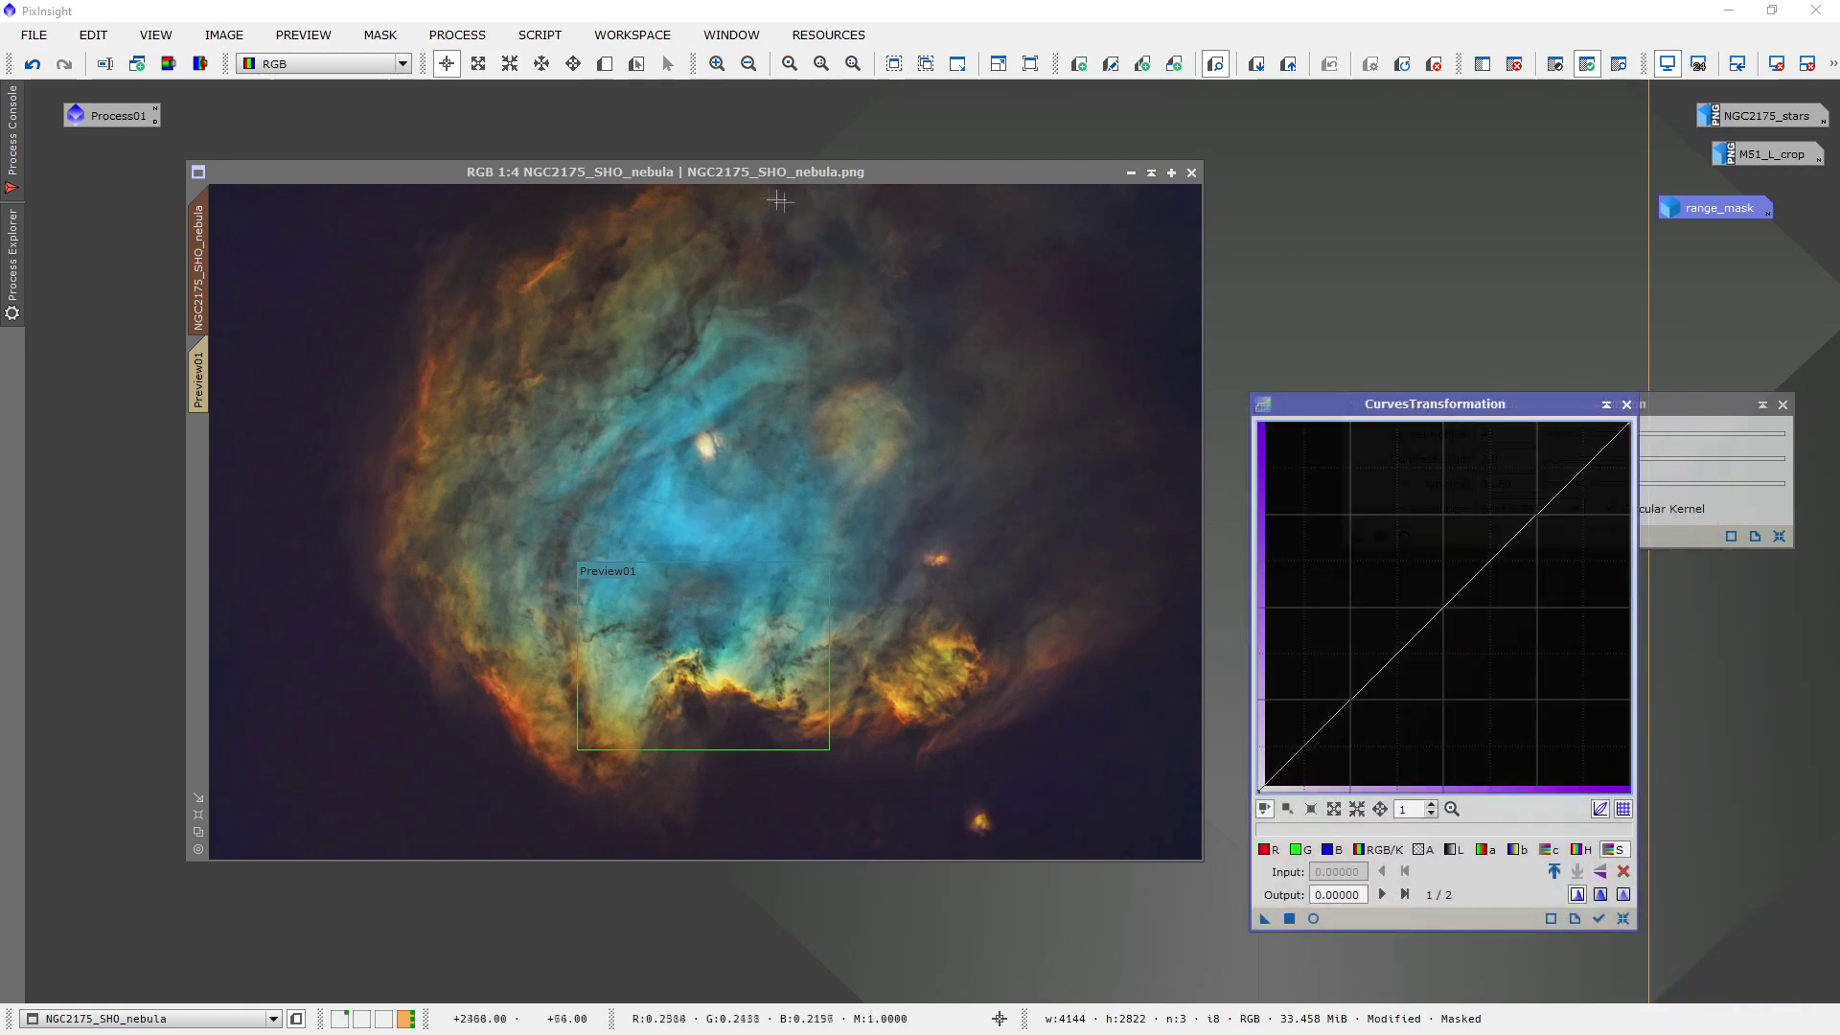
pyautogui.moveTo(710, 170); pyautogui.dragTo(642, 165)
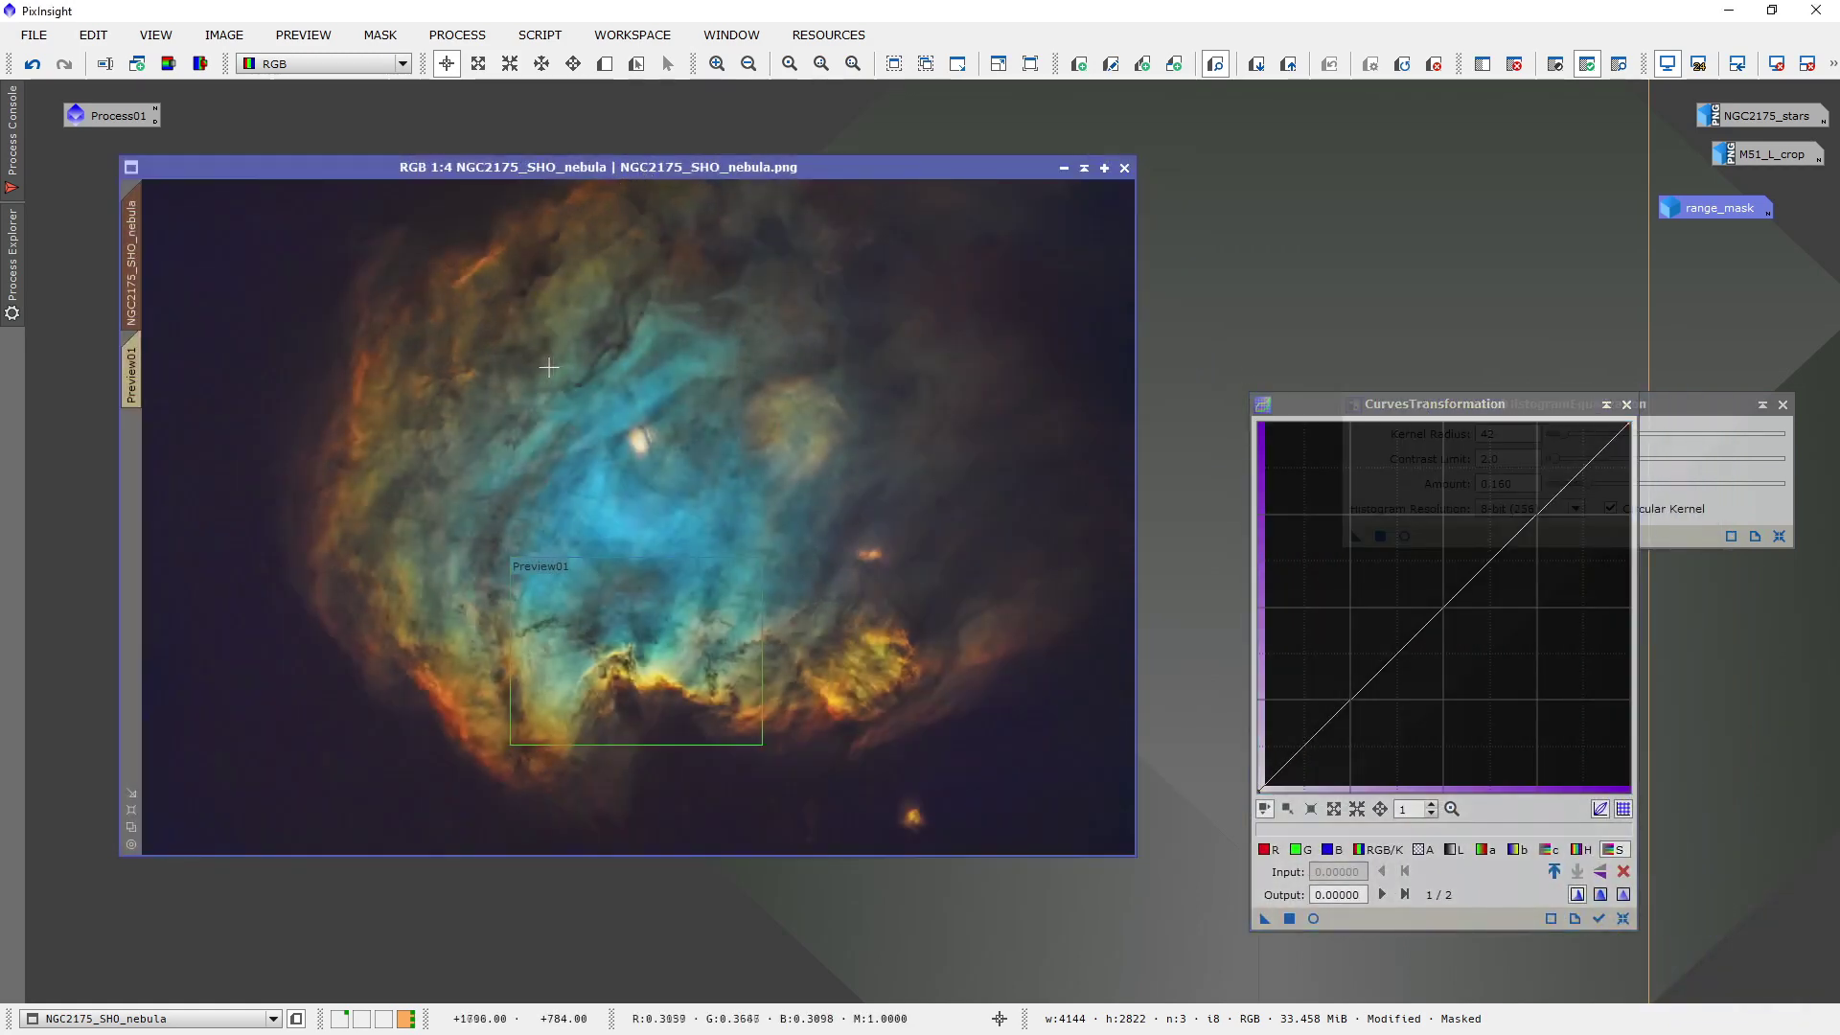
pyautogui.click(1314, 918)
pyautogui.moveTo(1498, 556); pyautogui.dragTo(1480, 538)
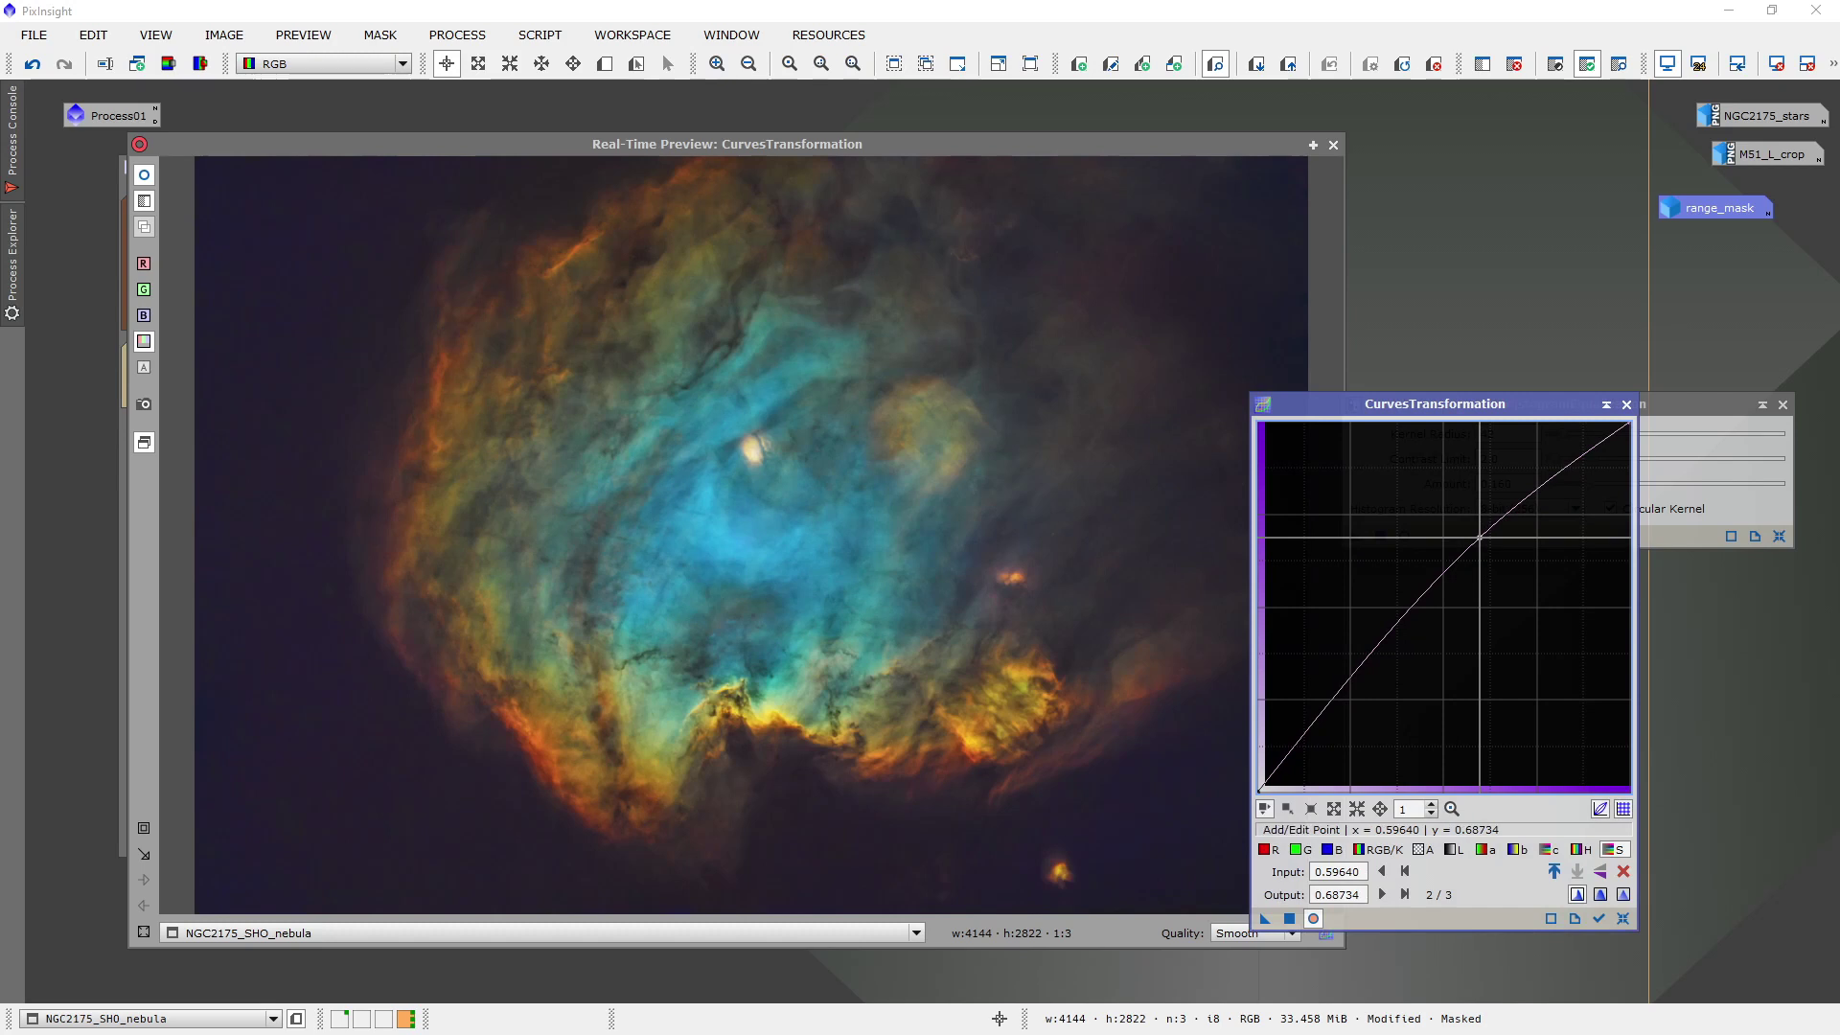
pyautogui.click(1290, 918)
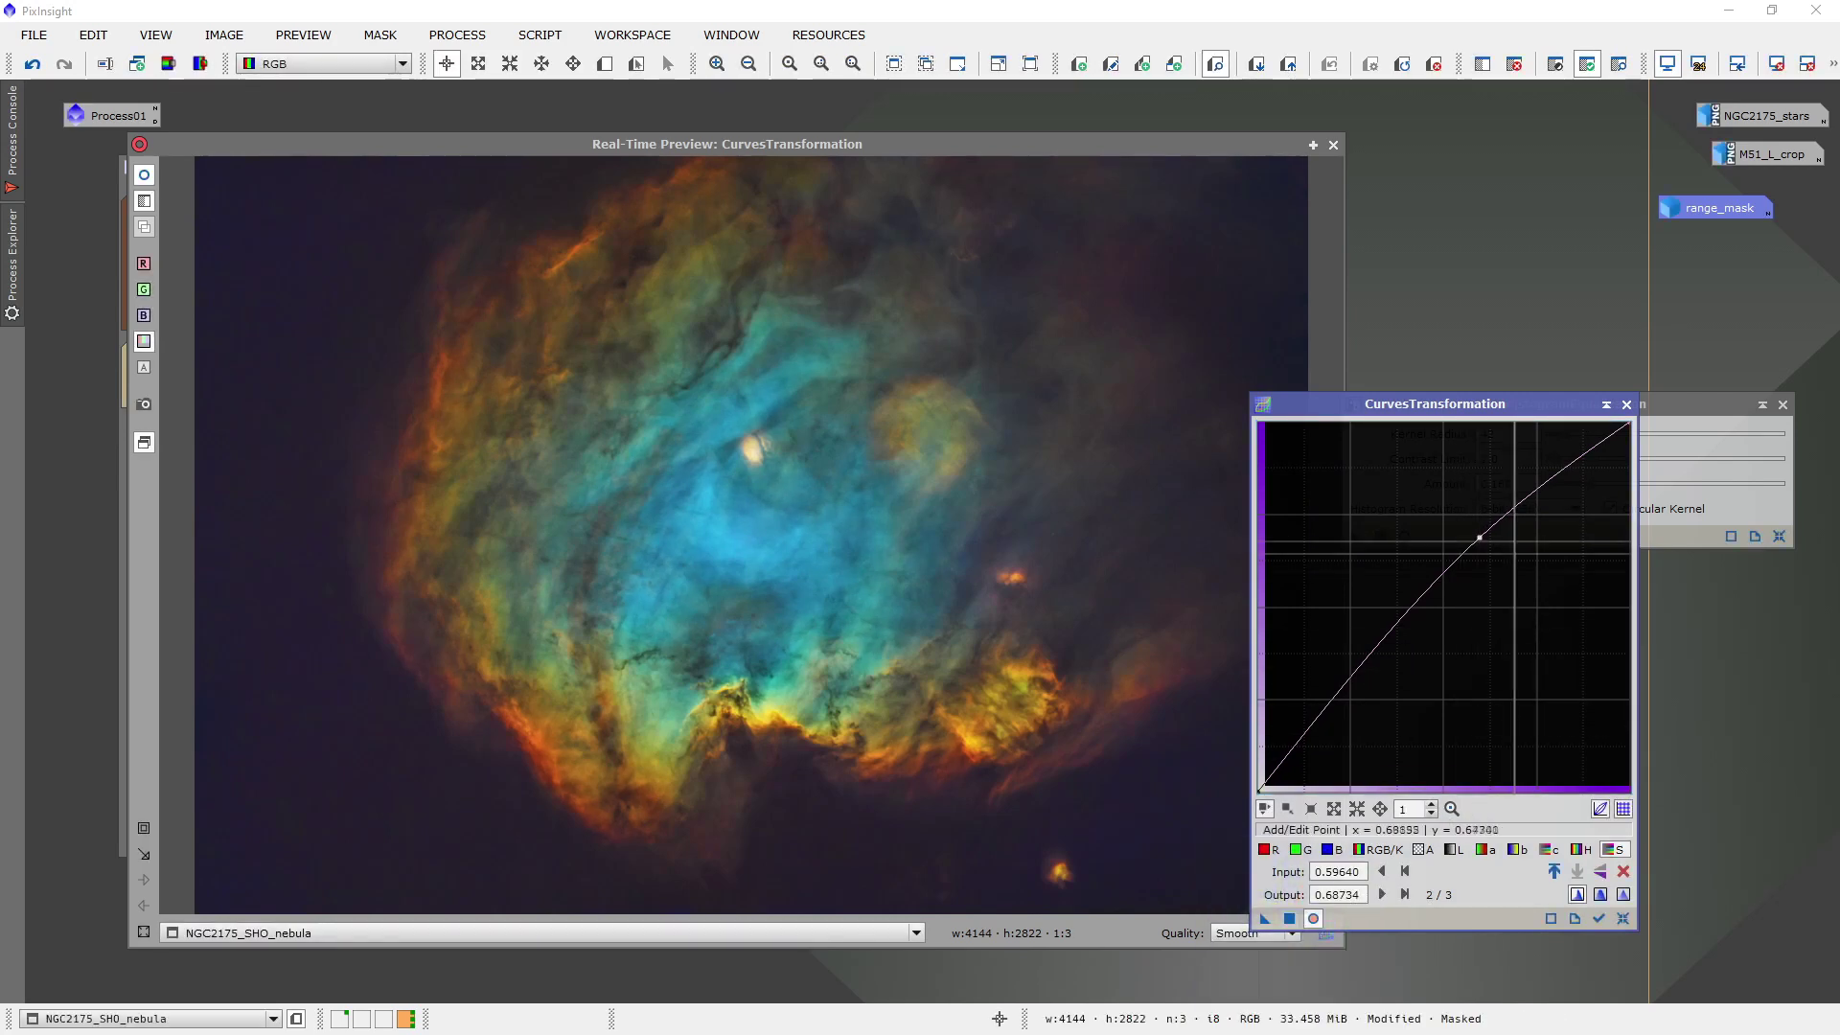
# Close the curves tool and live preview, and minimize the nebula image.
pyautogui.click(1626, 405)
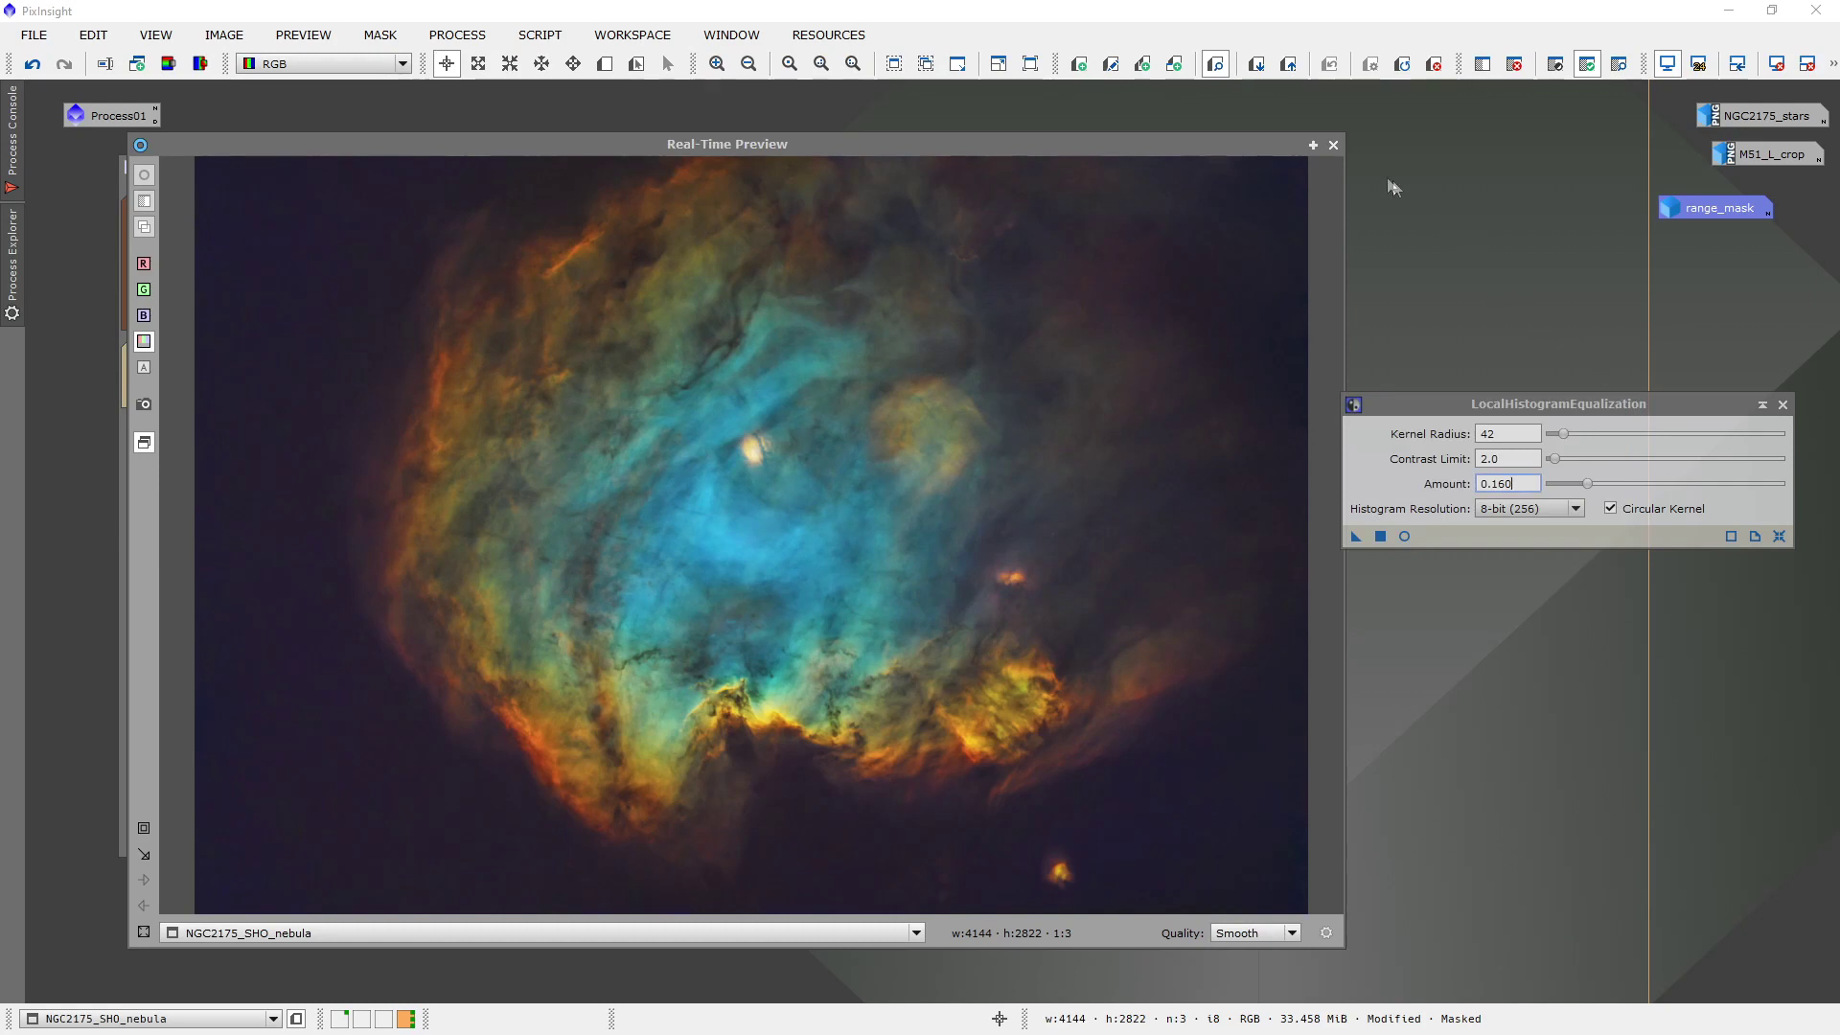
pyautogui.click(1333, 145)
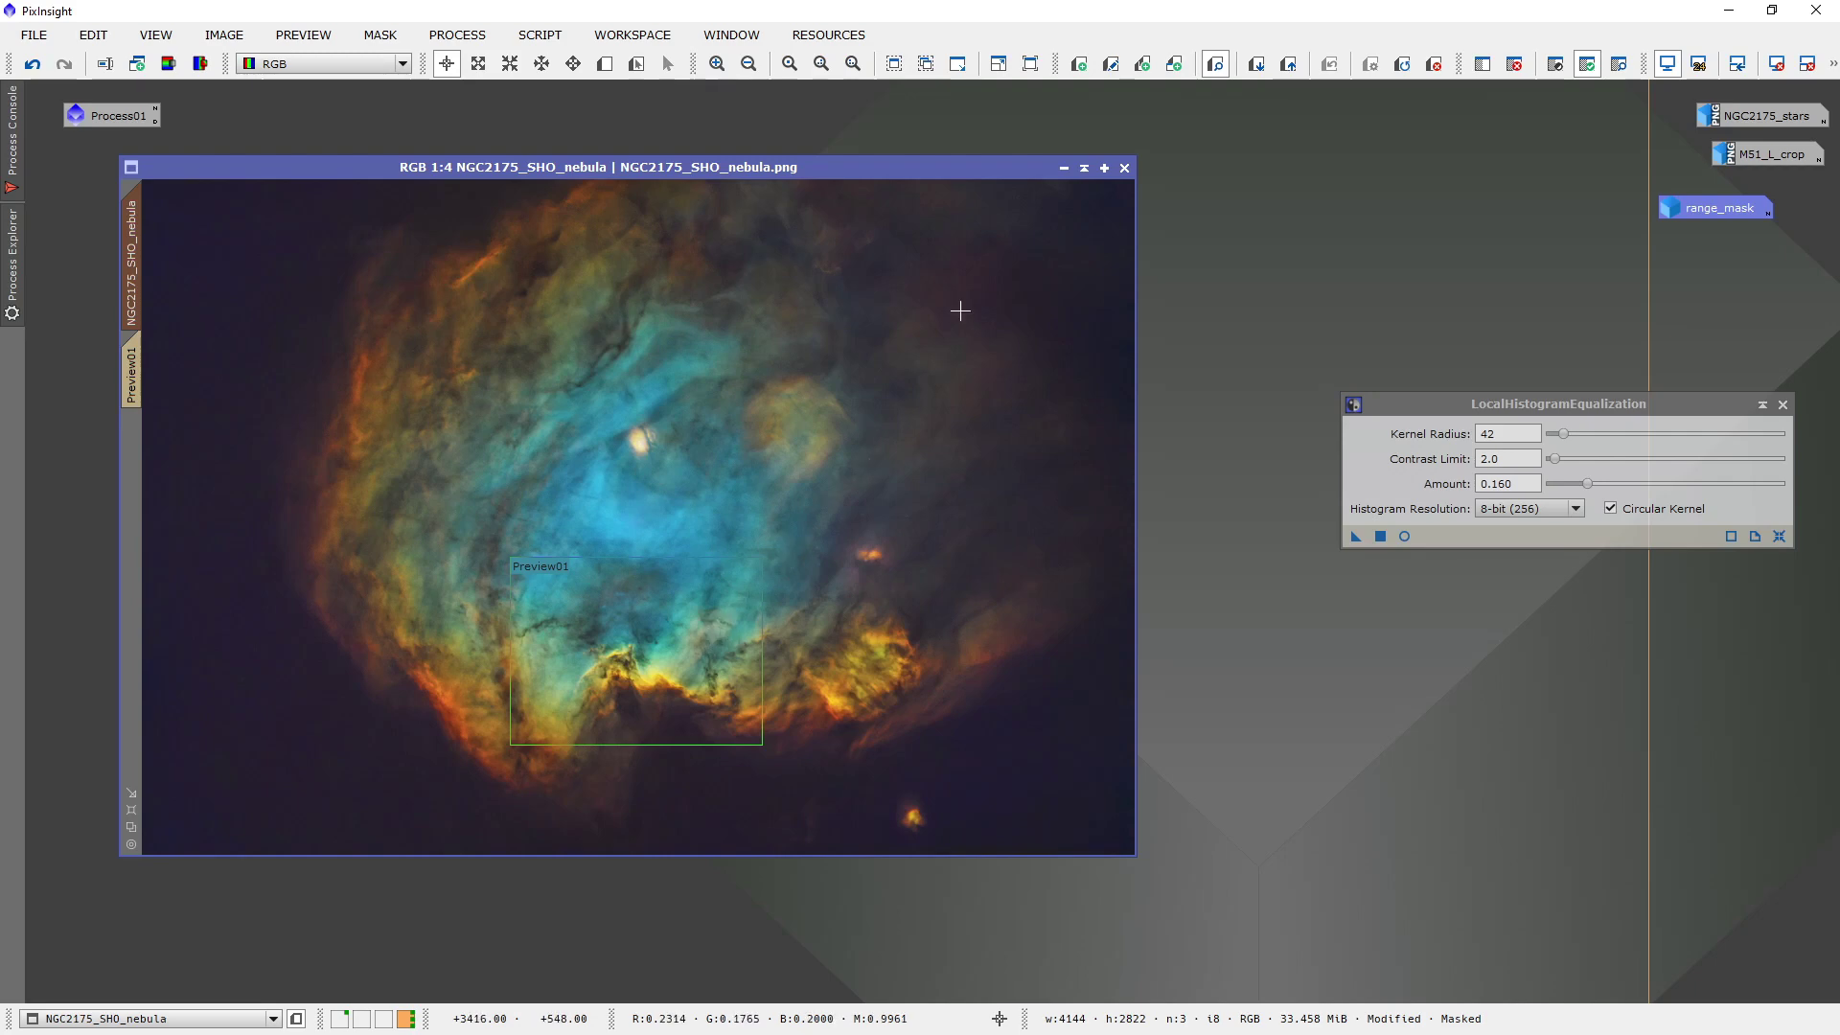
pyautogui.click(1064, 168)
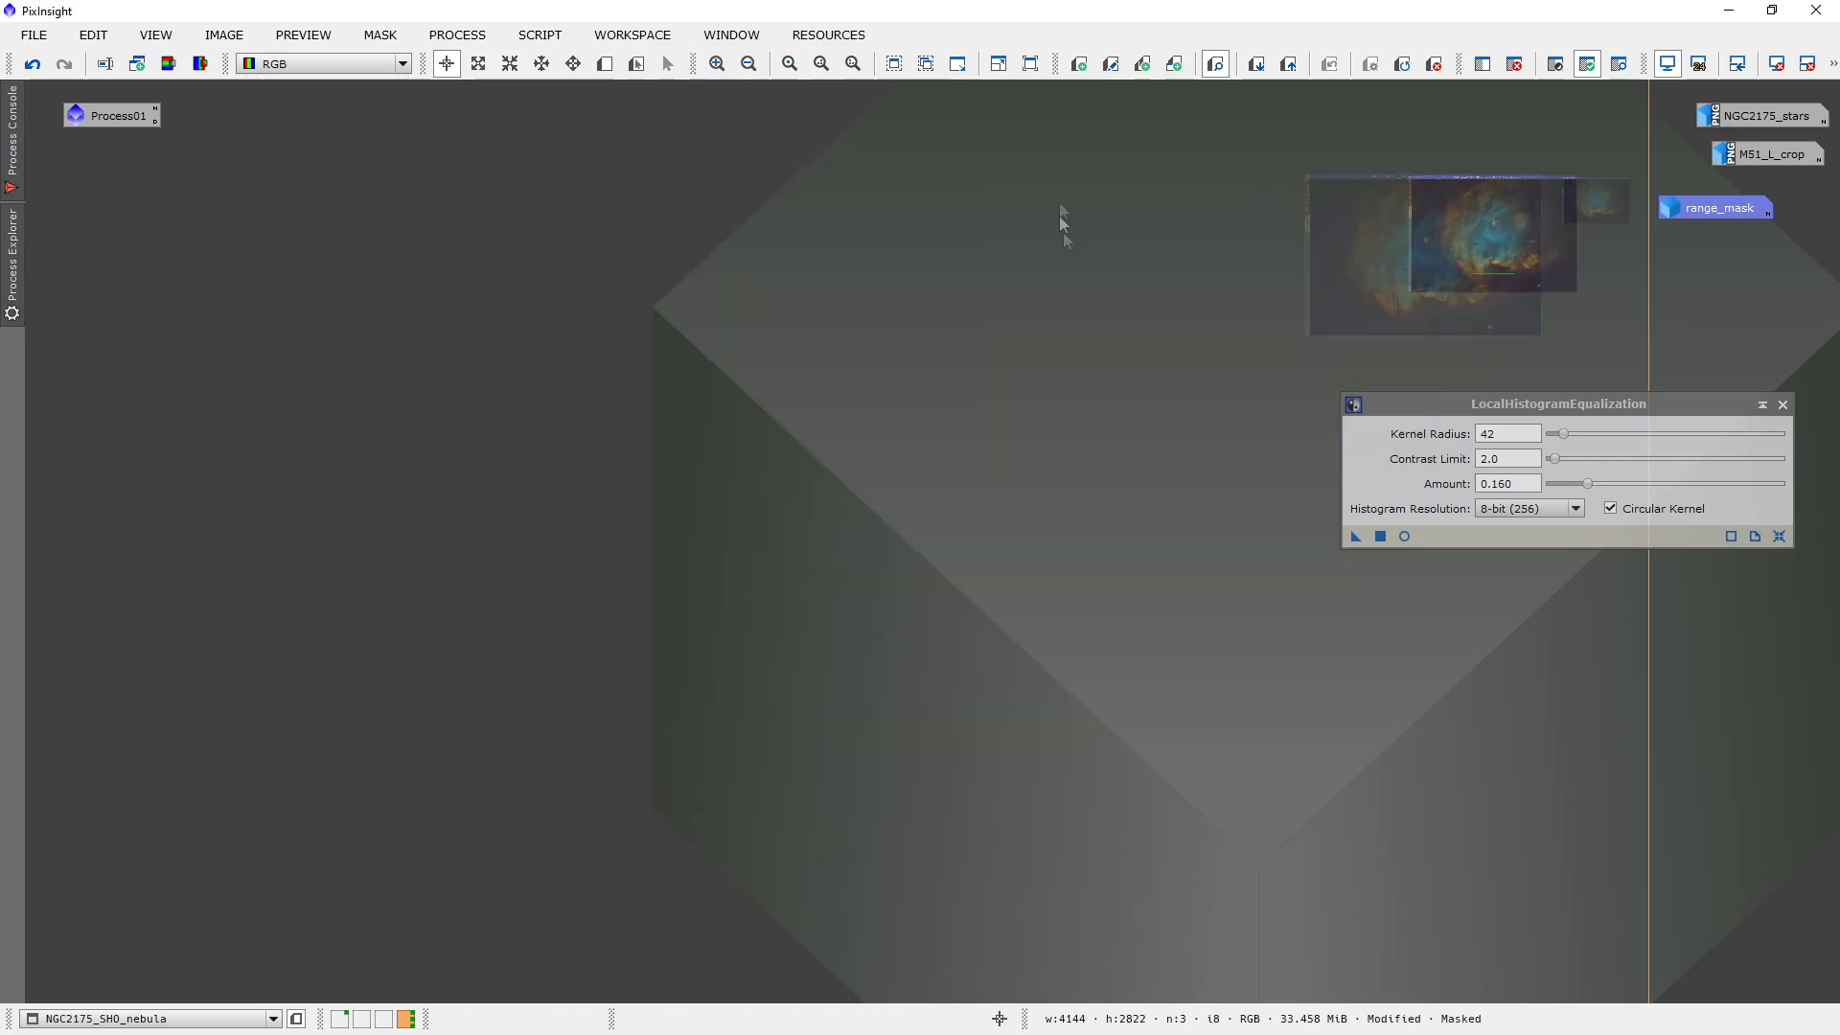
# Open the M51_L_crop galaxy image in the workspace.
pyautogui.doubleClick(1769, 154)
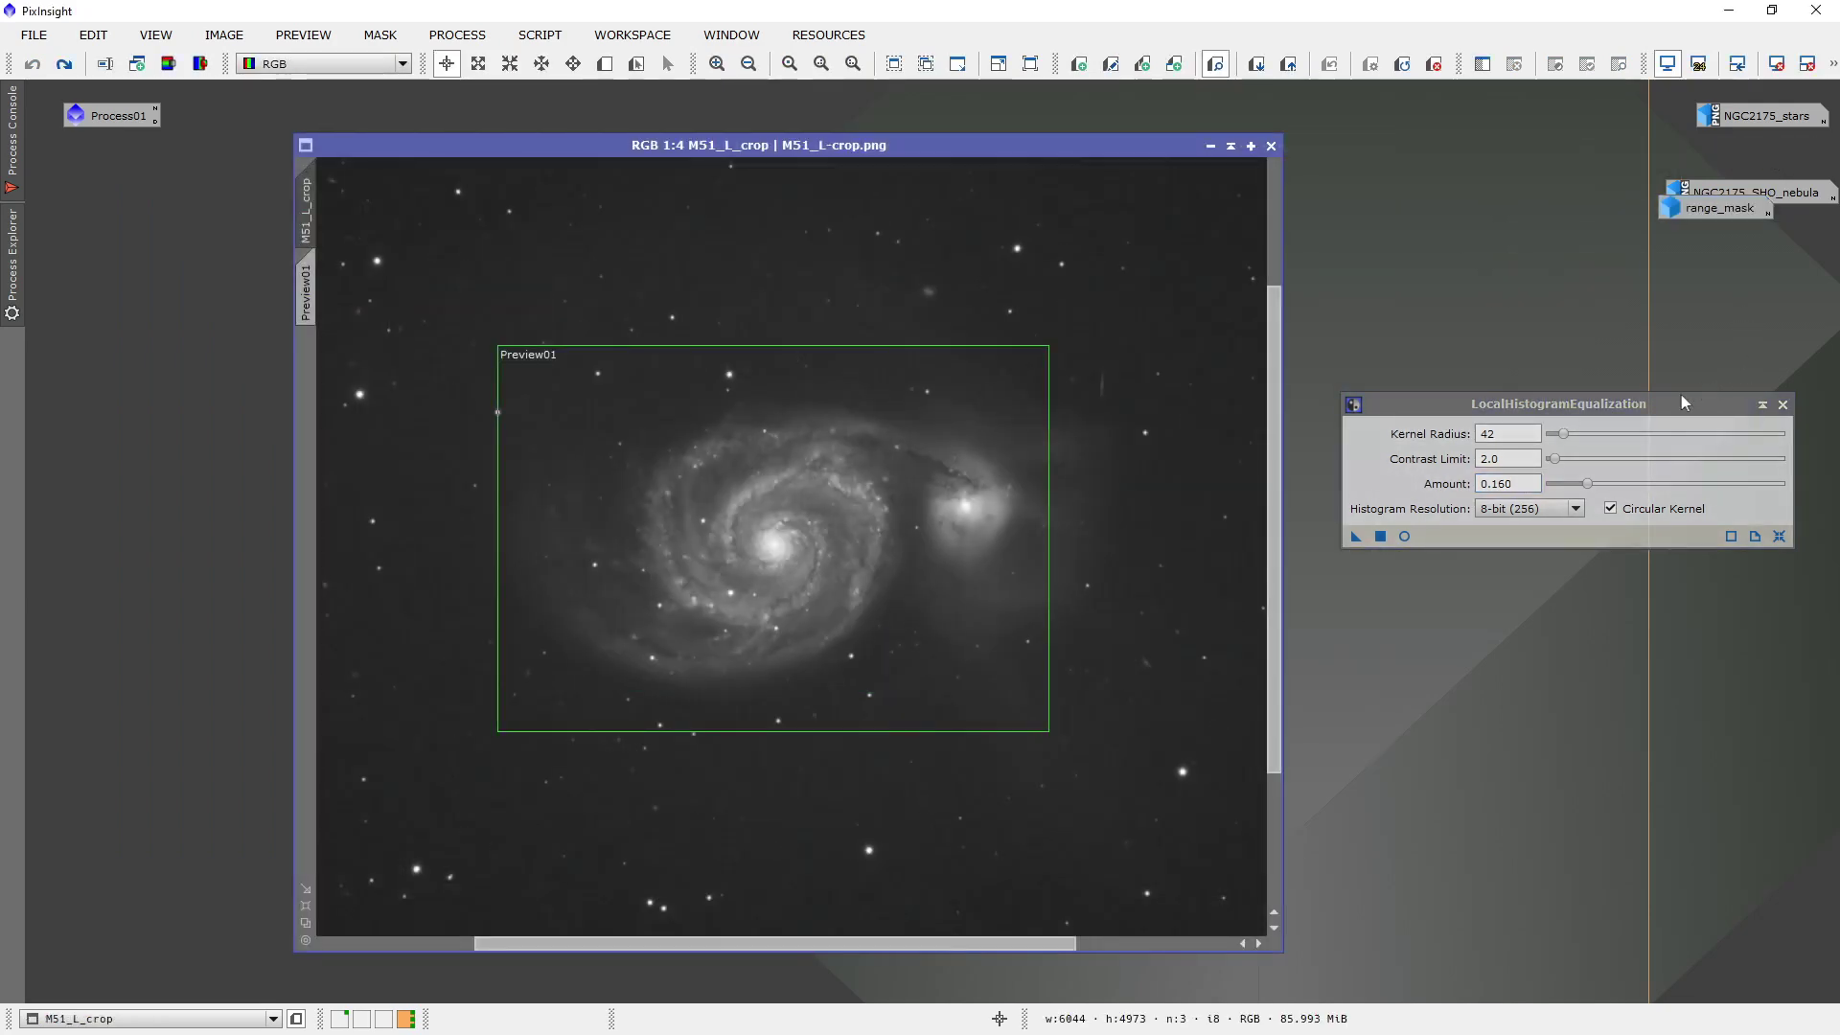
pyautogui.click(1670, 403)
pyautogui.moveTo(957, 144); pyautogui.dragTo(931, 145)
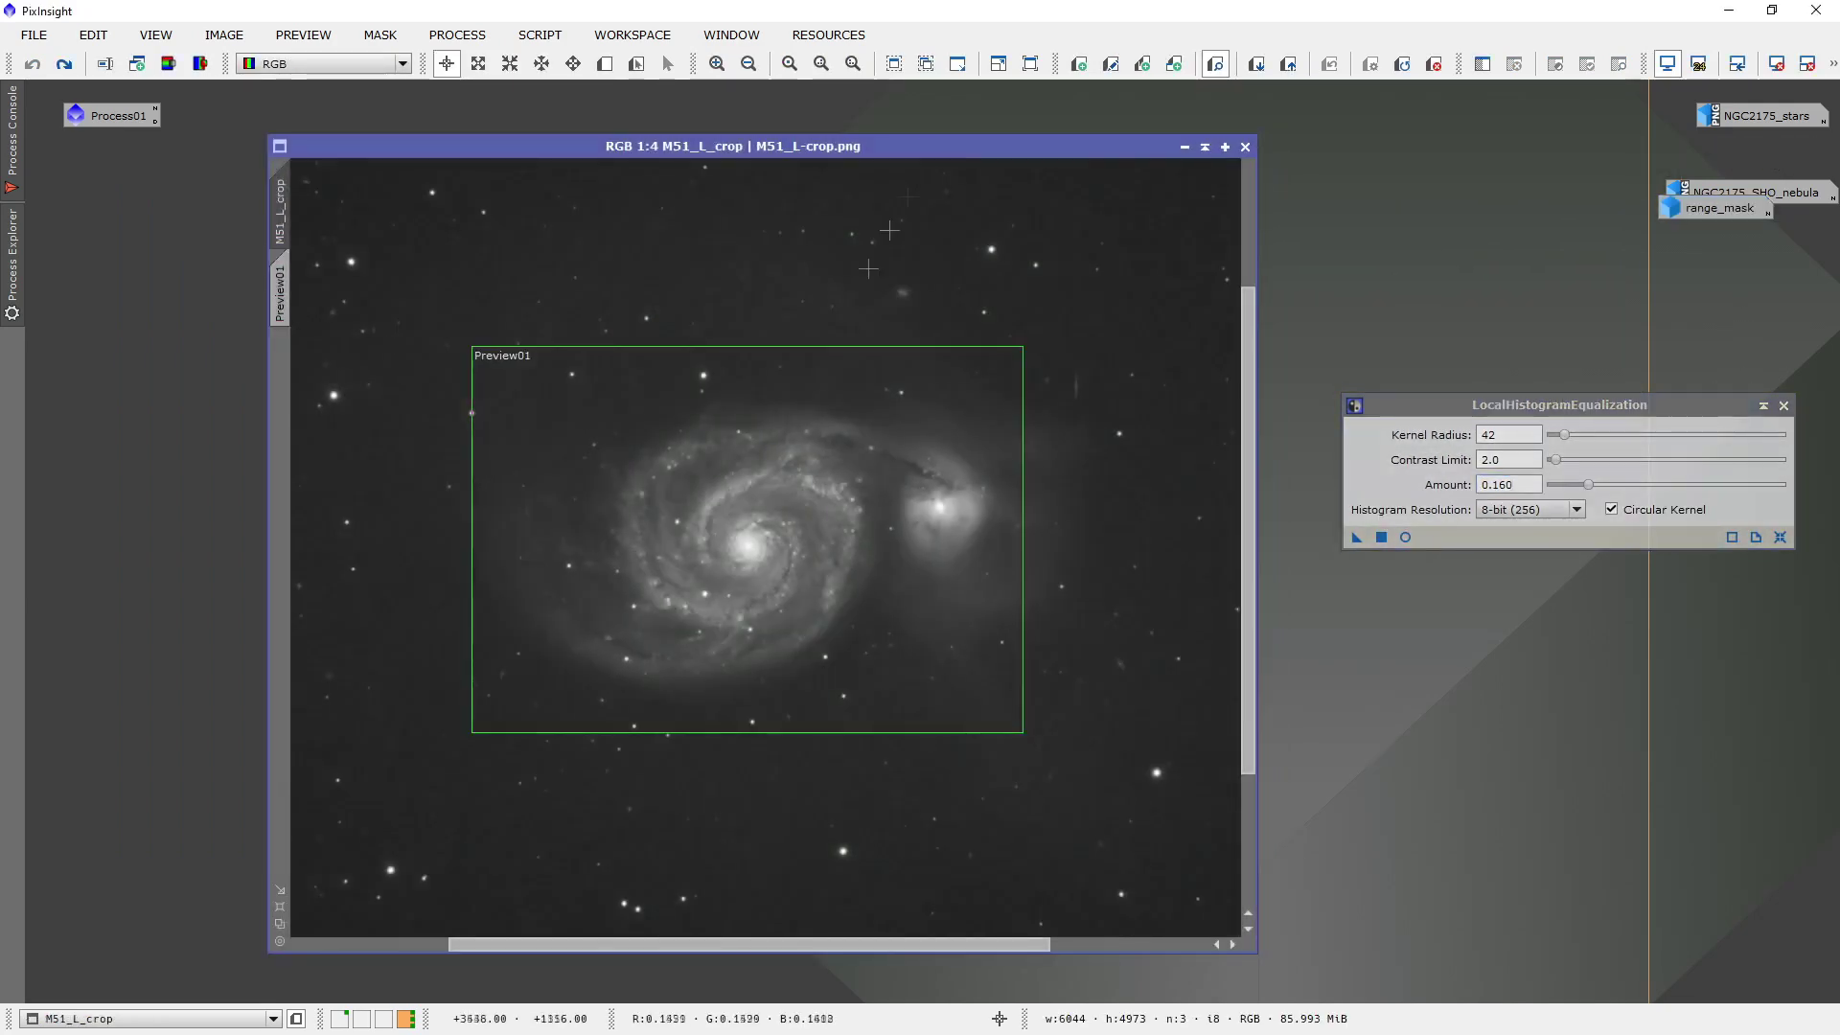
pyautogui.scroll(-2, 785, 468)
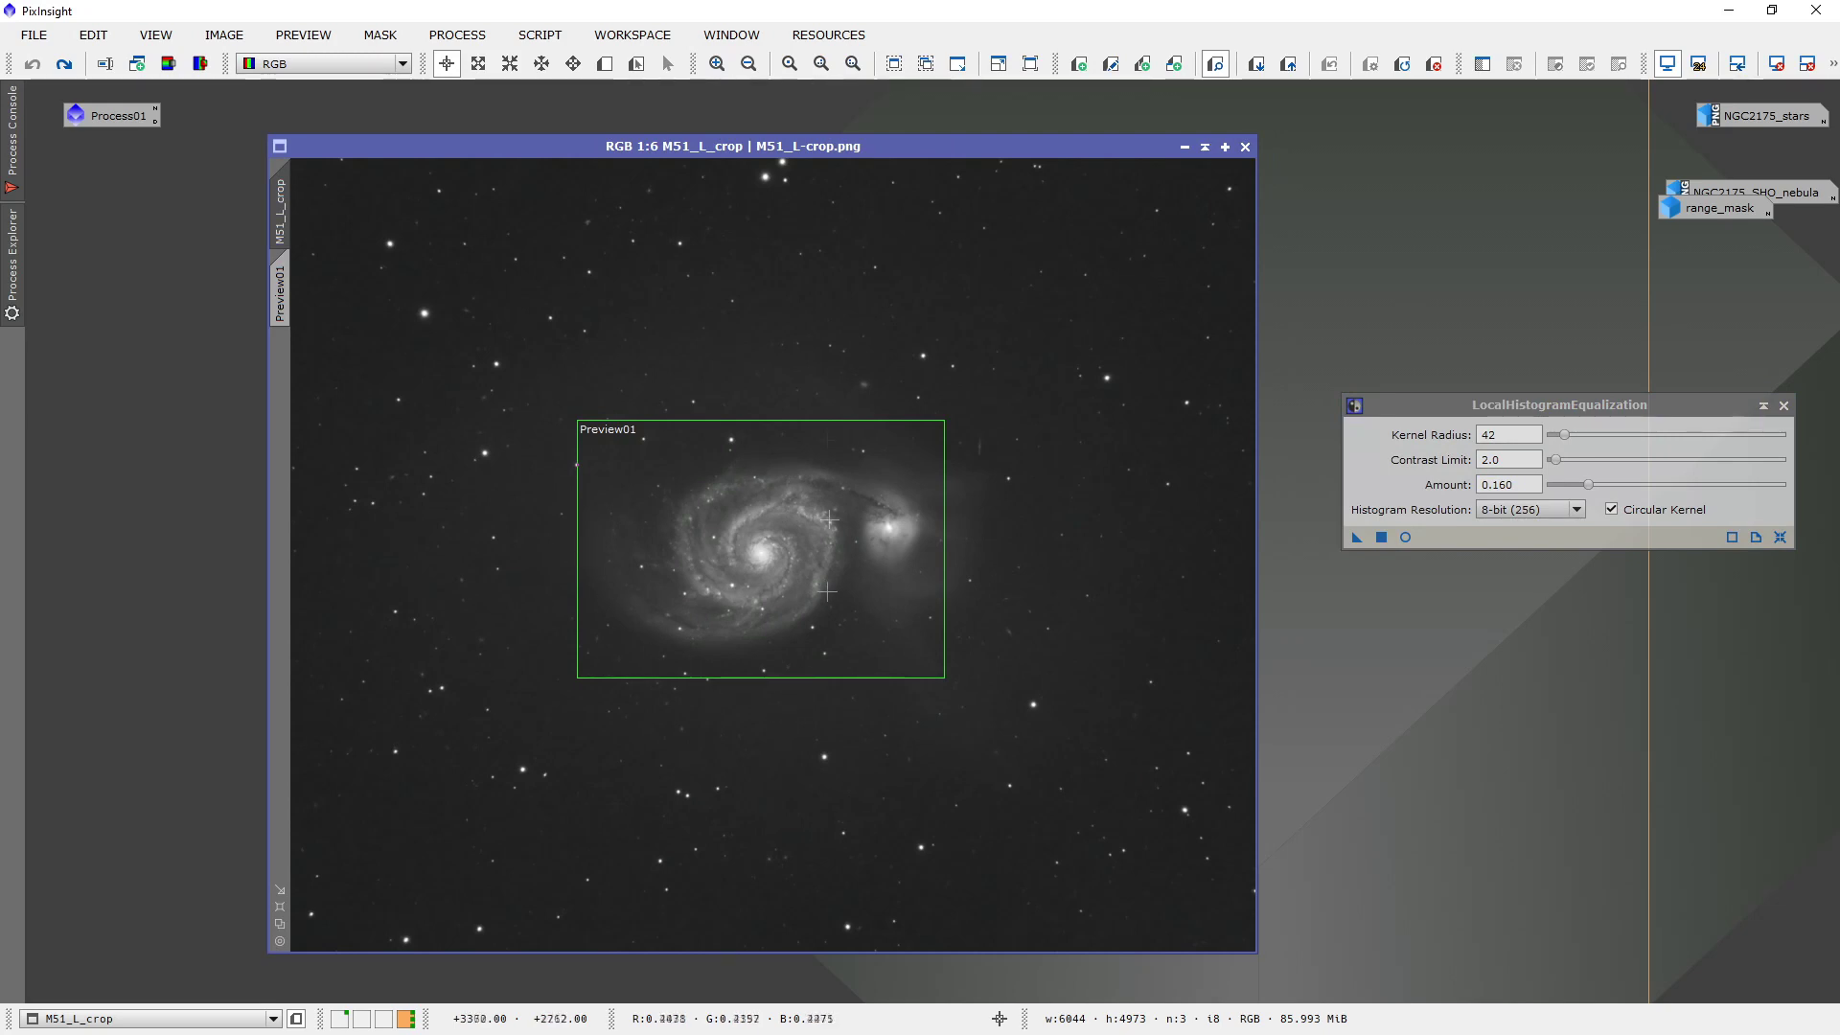
# Build range_mask1 from M51_L_crop with RangeSelection at lower limit 0.2 and smoothness 76.
pyautogui.click(468, 39)
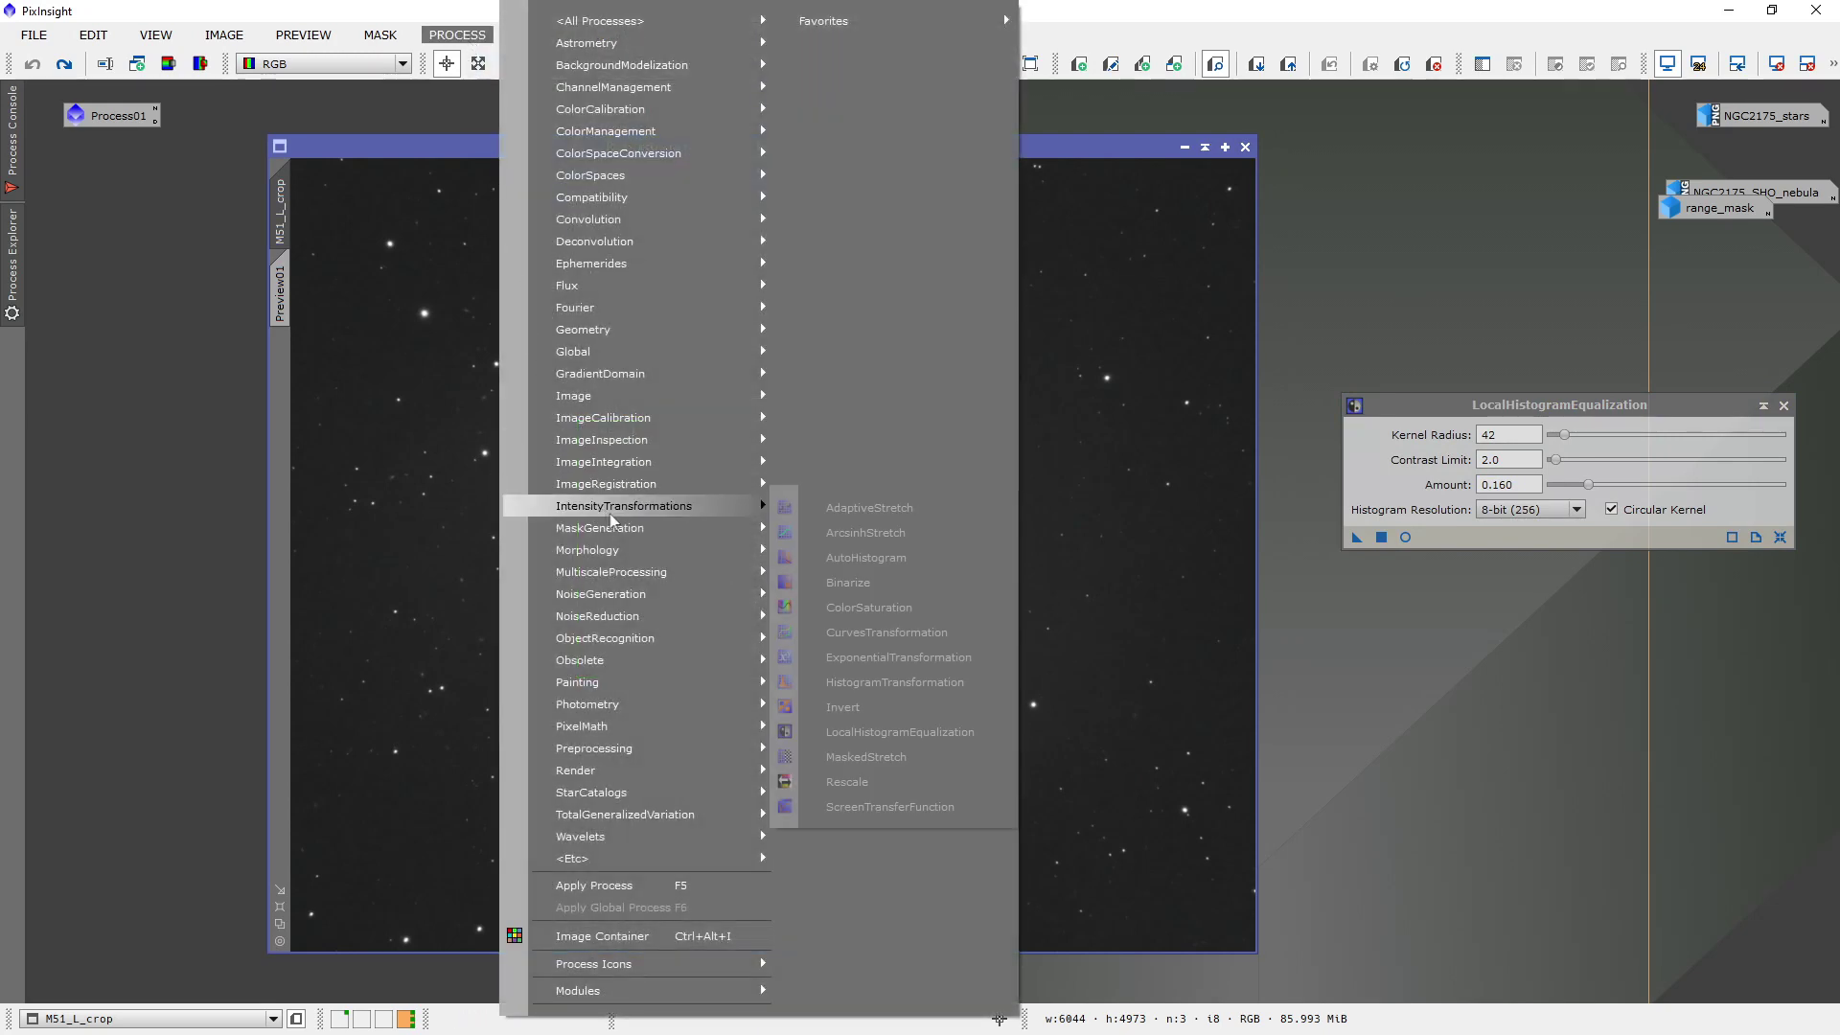
pyautogui.moveTo(729, 530)
pyautogui.click(863, 530)
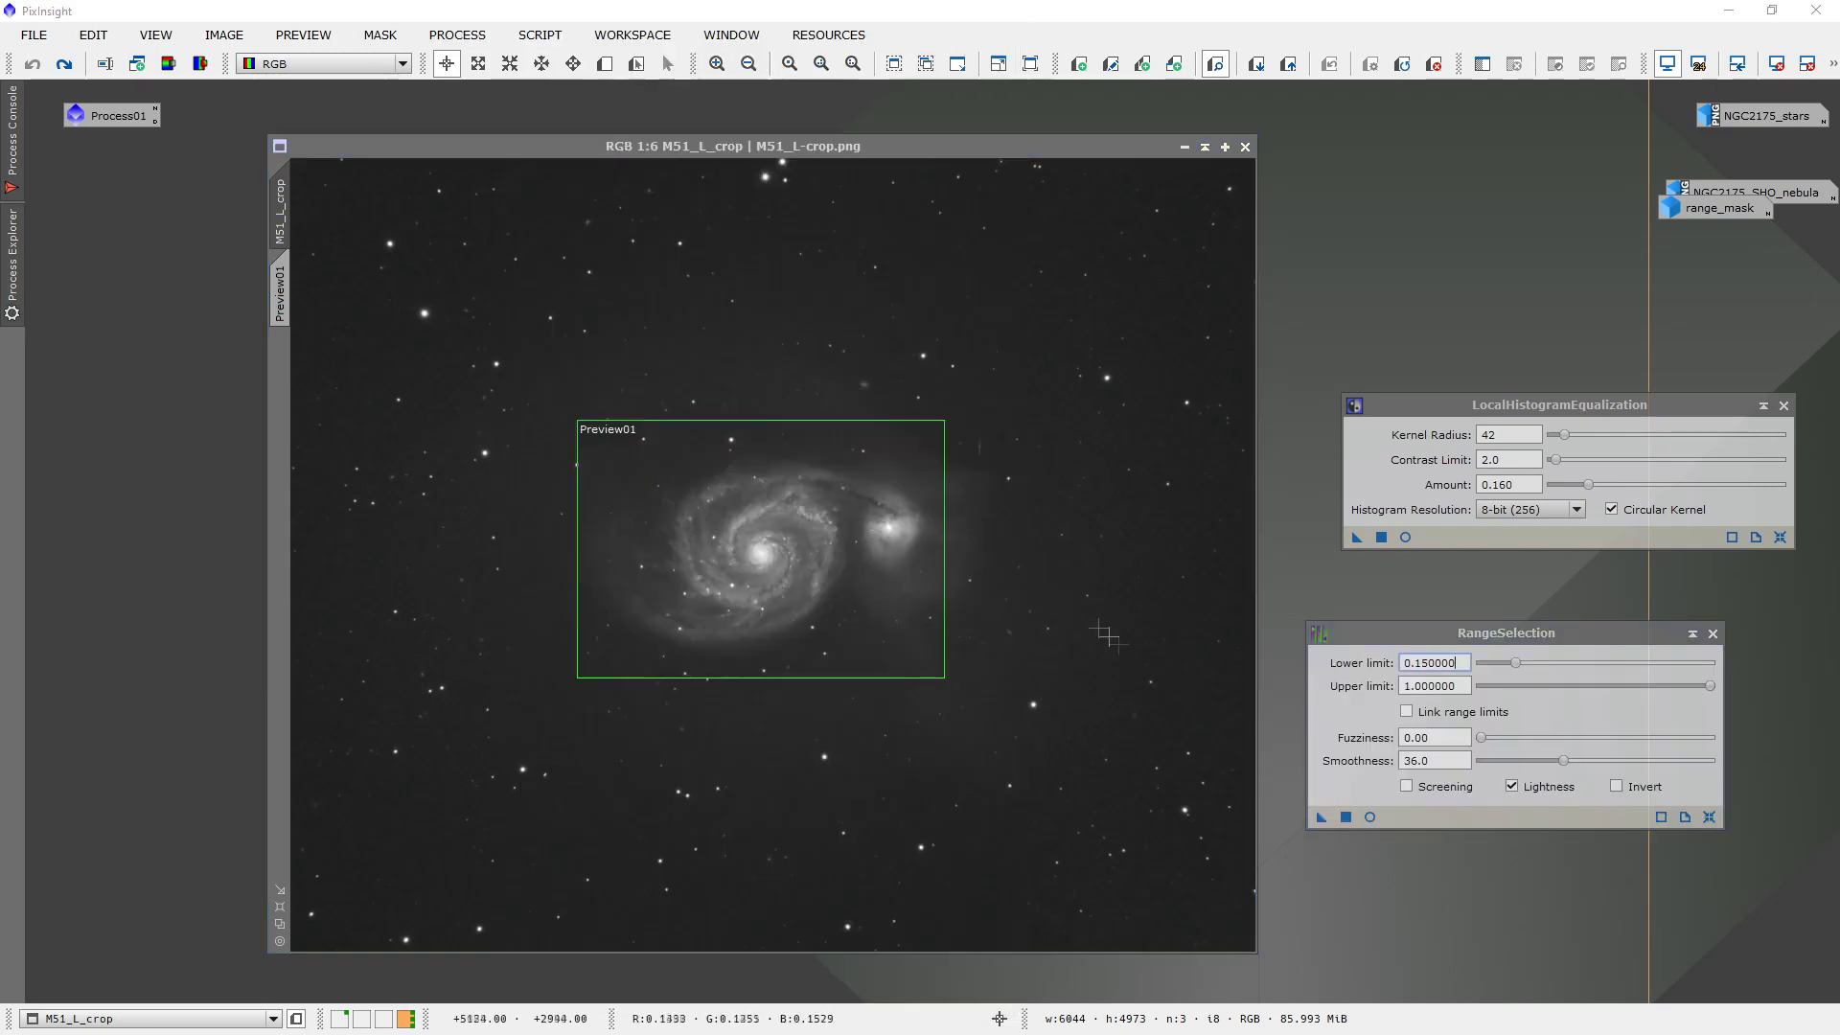
pyautogui.click(1710, 818)
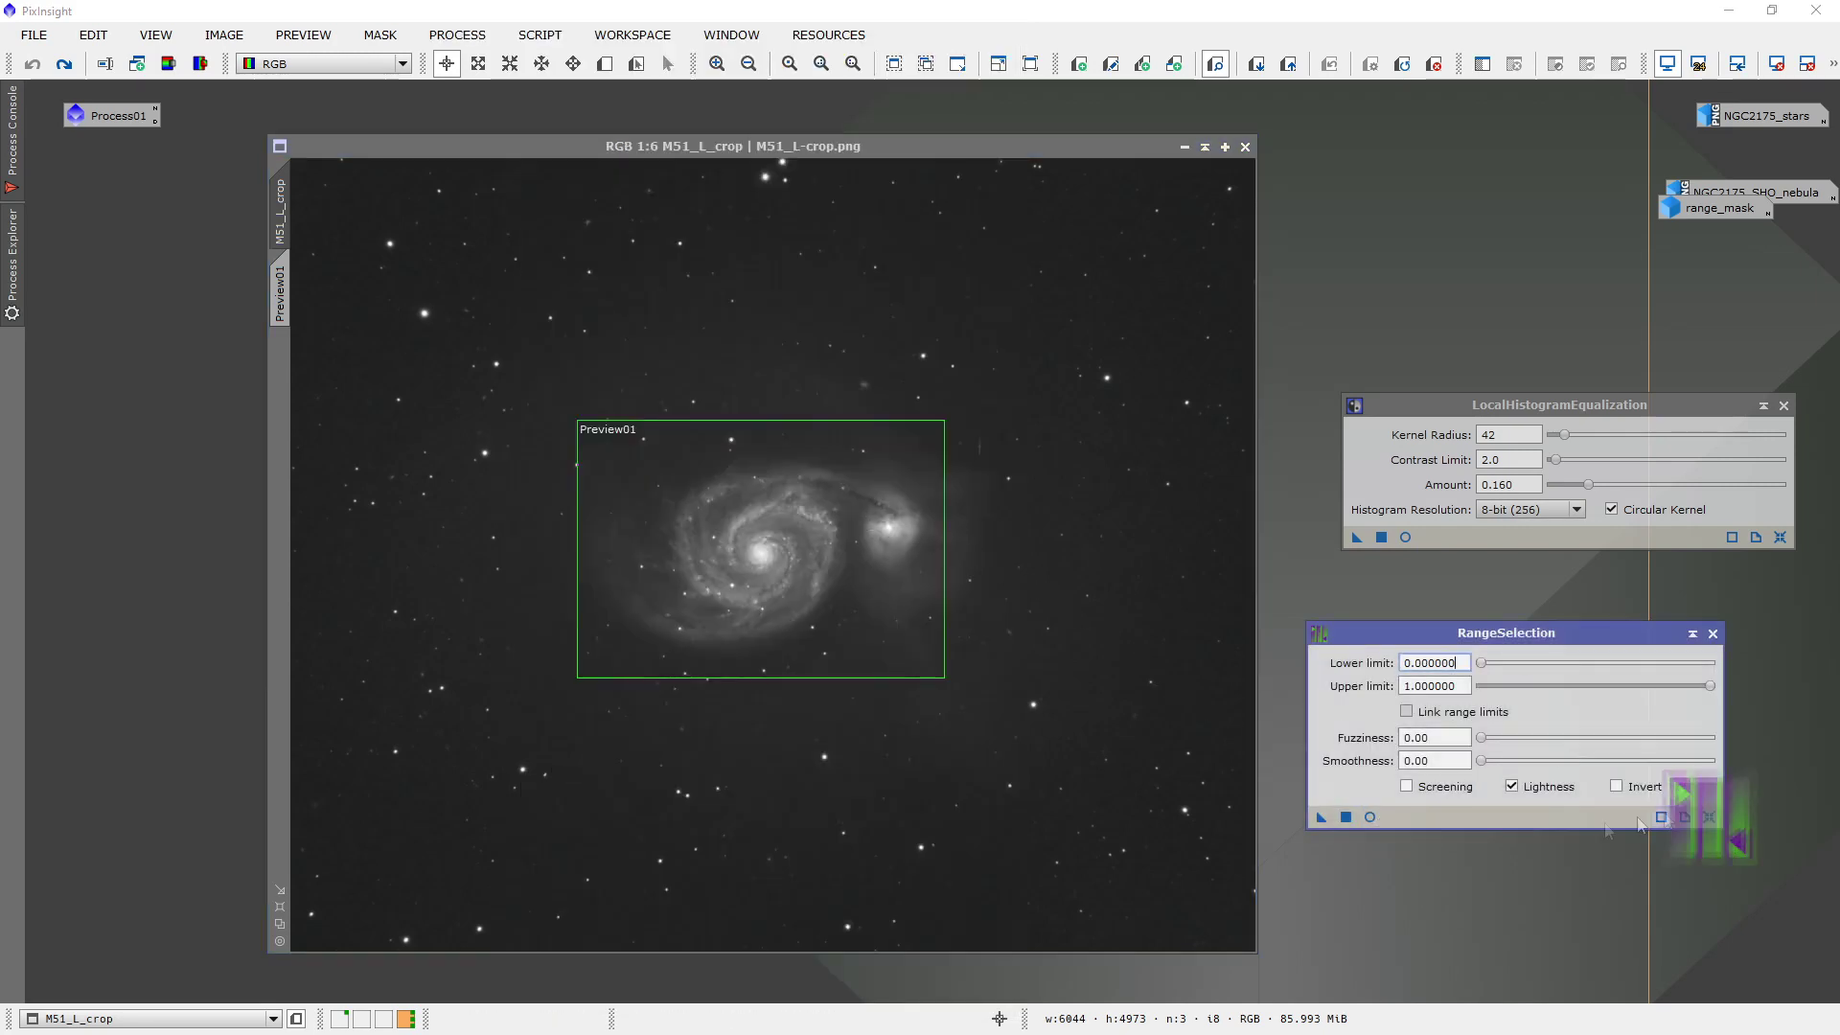
pyautogui.click(1369, 816)
pyautogui.moveTo(1483, 671); pyautogui.dragTo(1531, 681)
pyautogui.moveTo(1481, 760); pyautogui.dragTo(1657, 770)
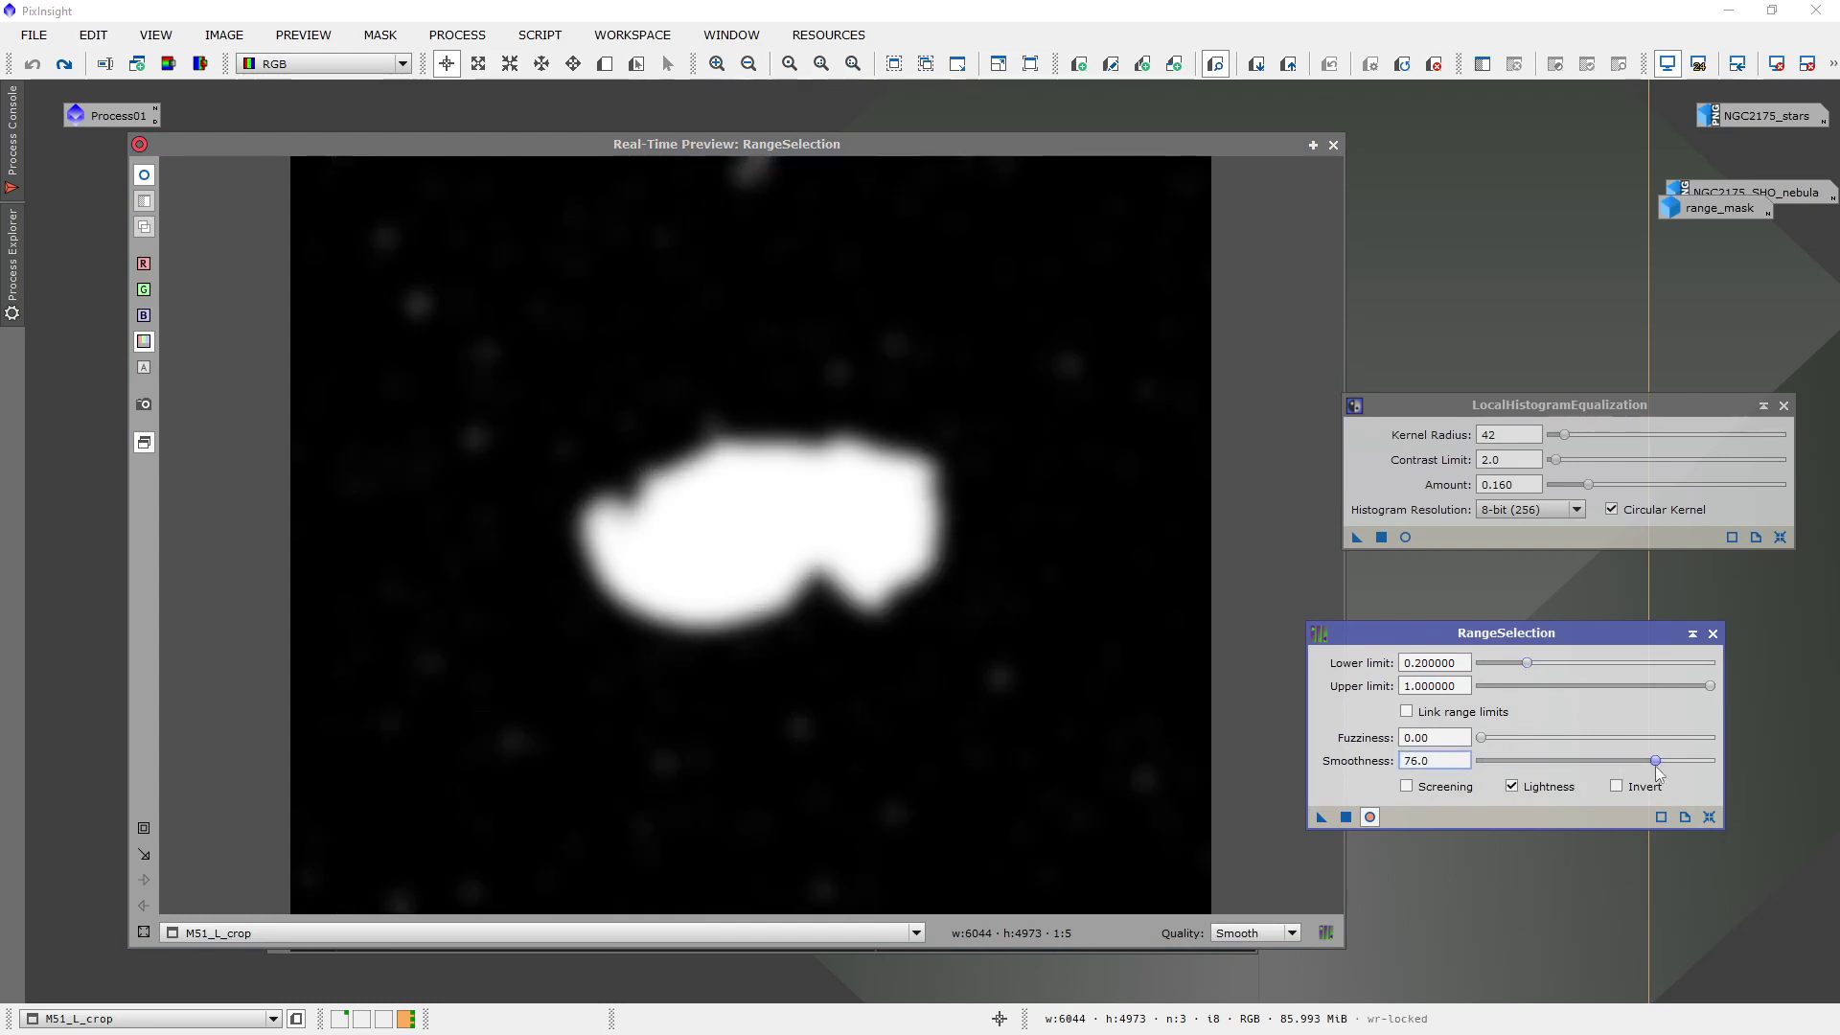
pyautogui.click(1347, 818)
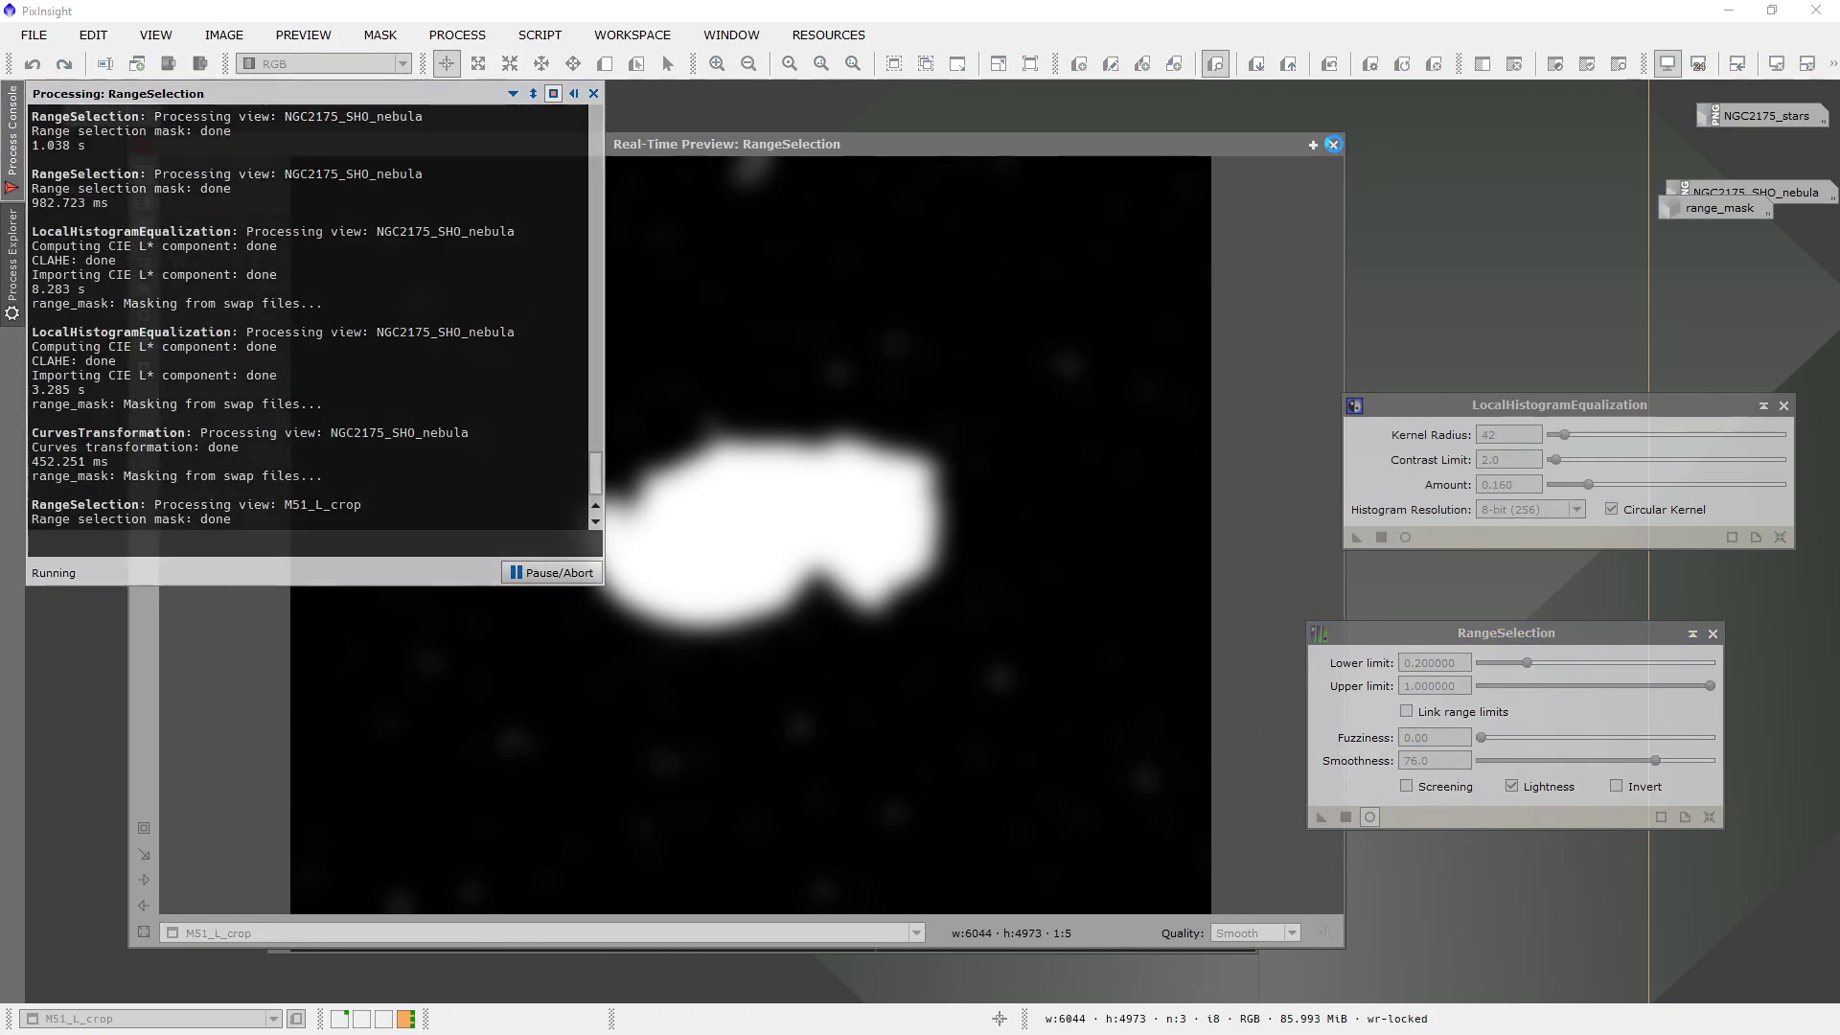
pyautogui.click(1333, 144)
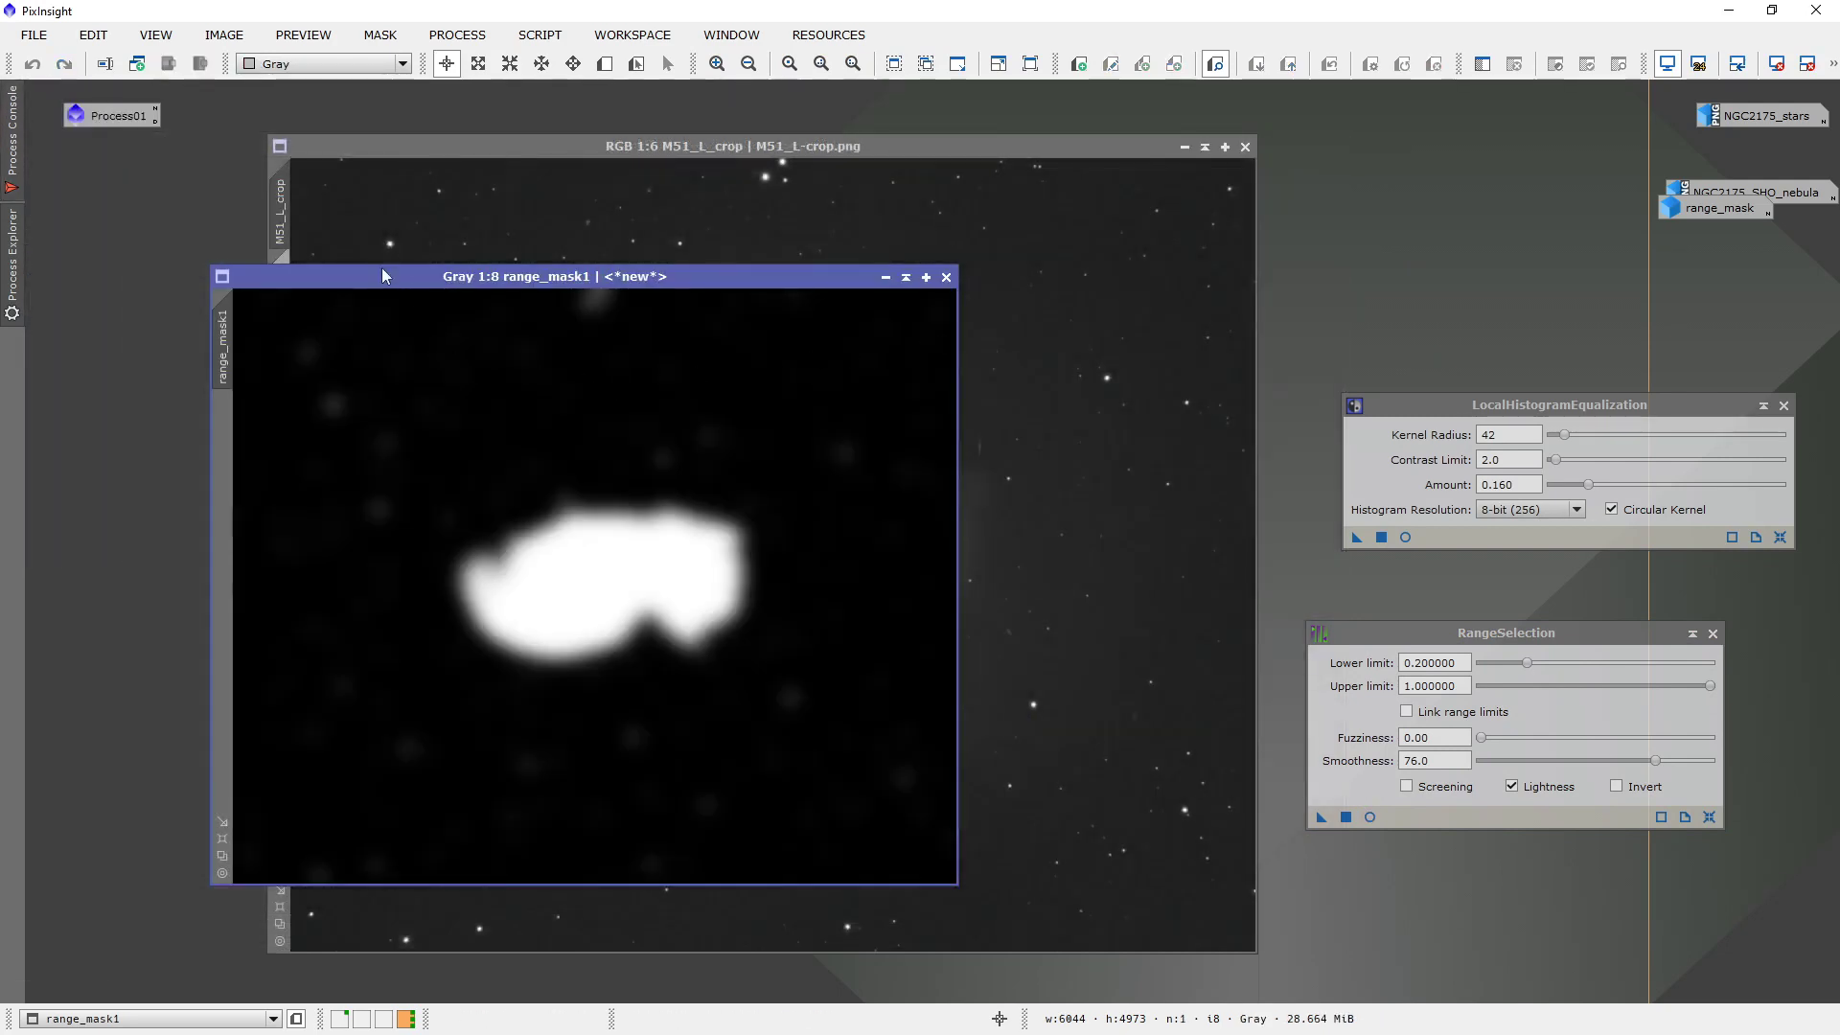
# Attach range_mask1 as the mask of M51_L_crop, toggle the overlay, and show Preview01.
pyautogui.moveTo(381, 275); pyautogui.dragTo(993, 131)
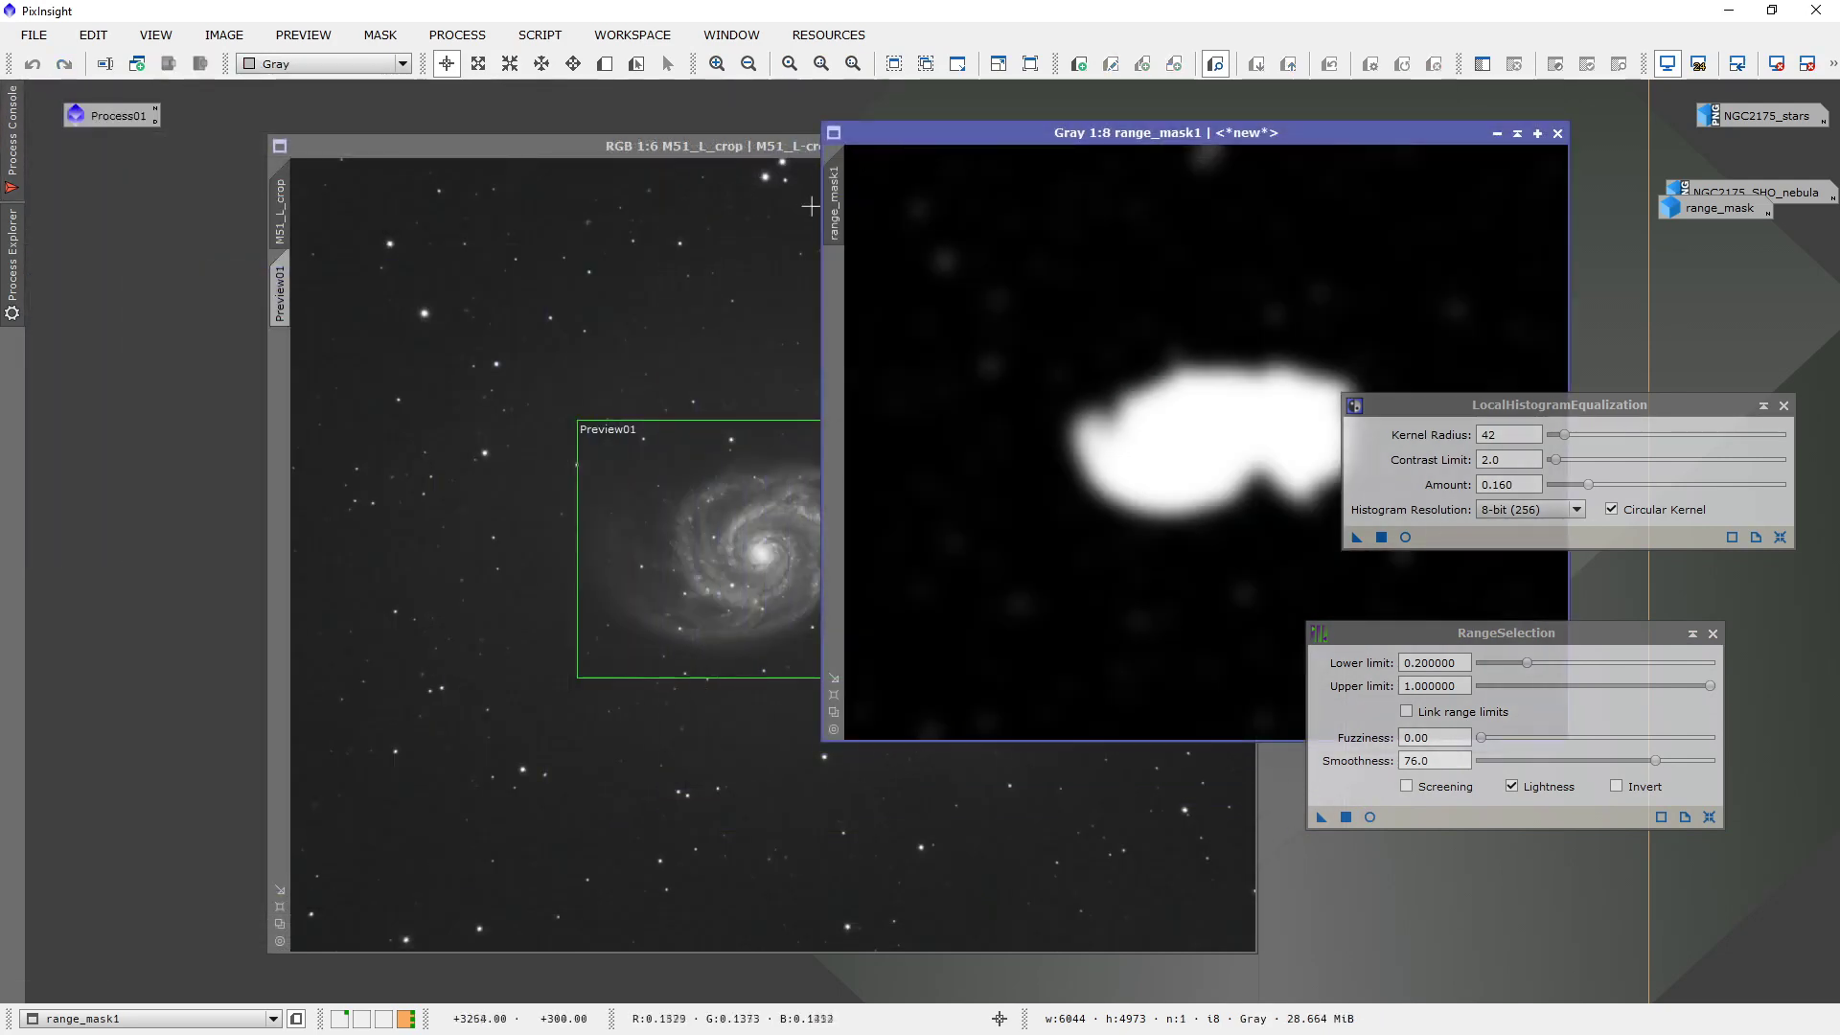
pyautogui.moveTo(834, 203); pyautogui.dragTo(281, 412)
pyautogui.click(478, 146)
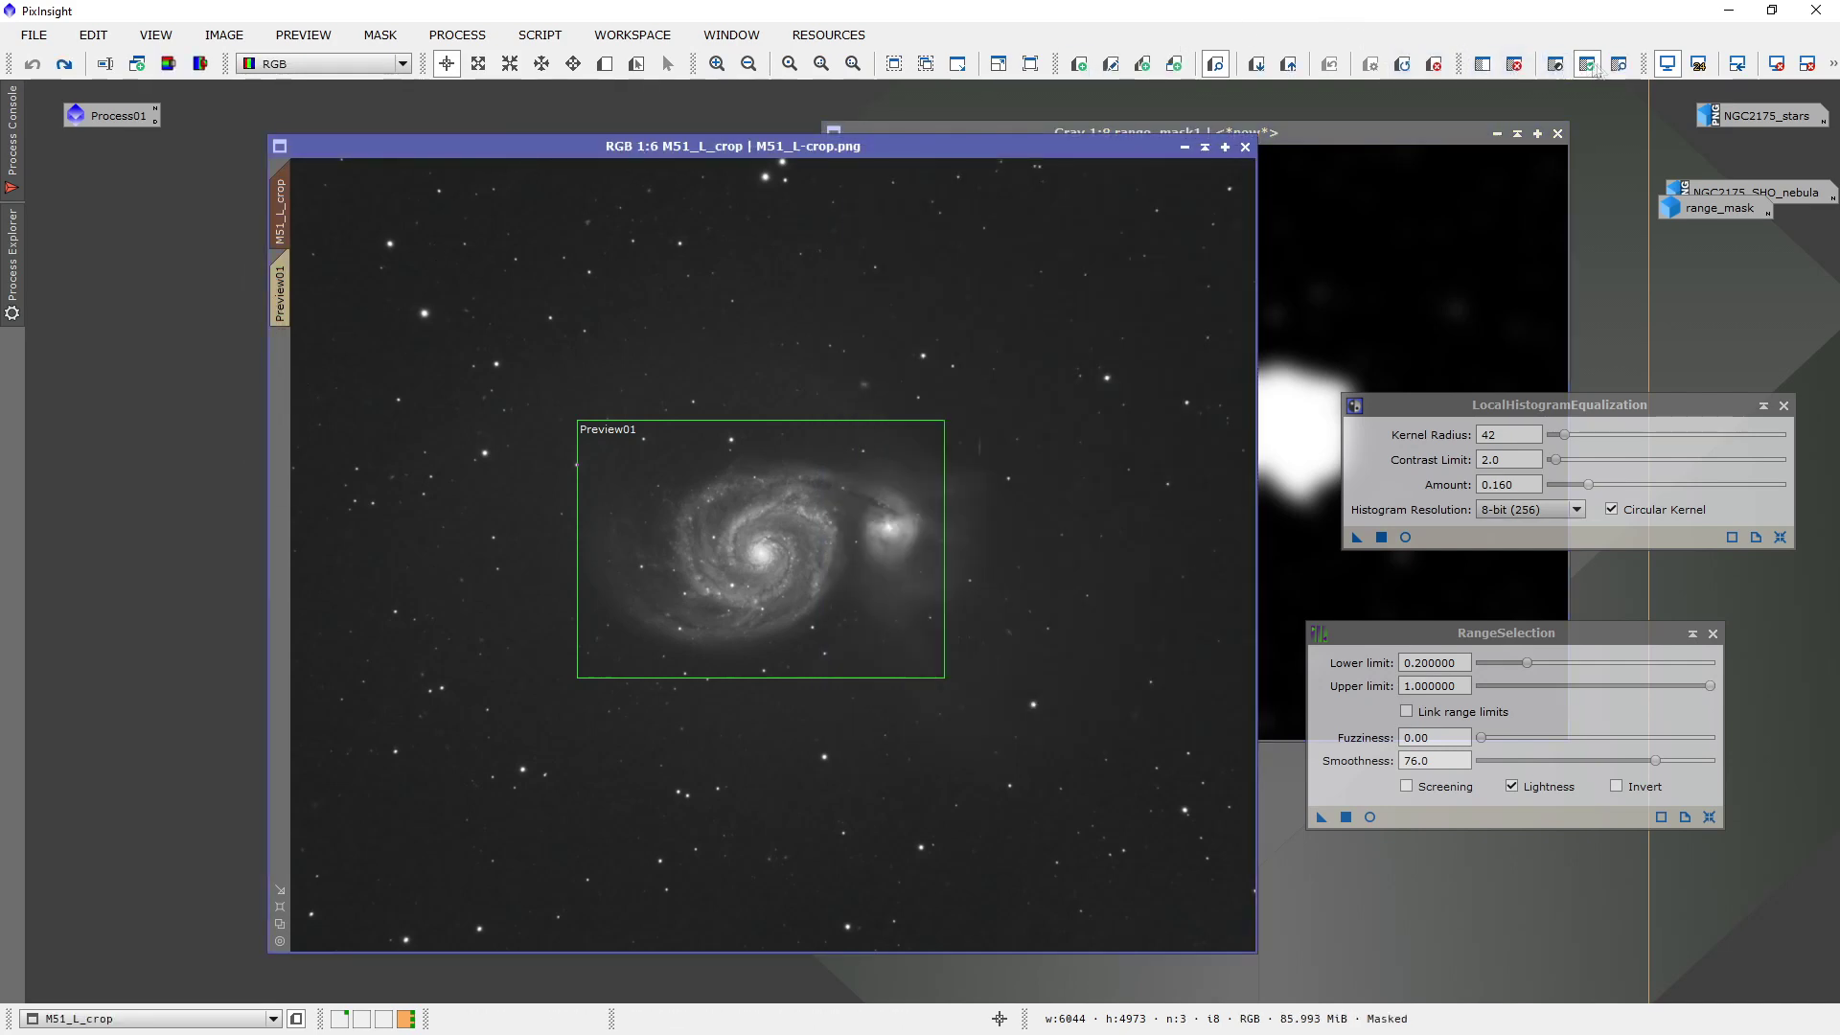
pyautogui.click(1621, 68)
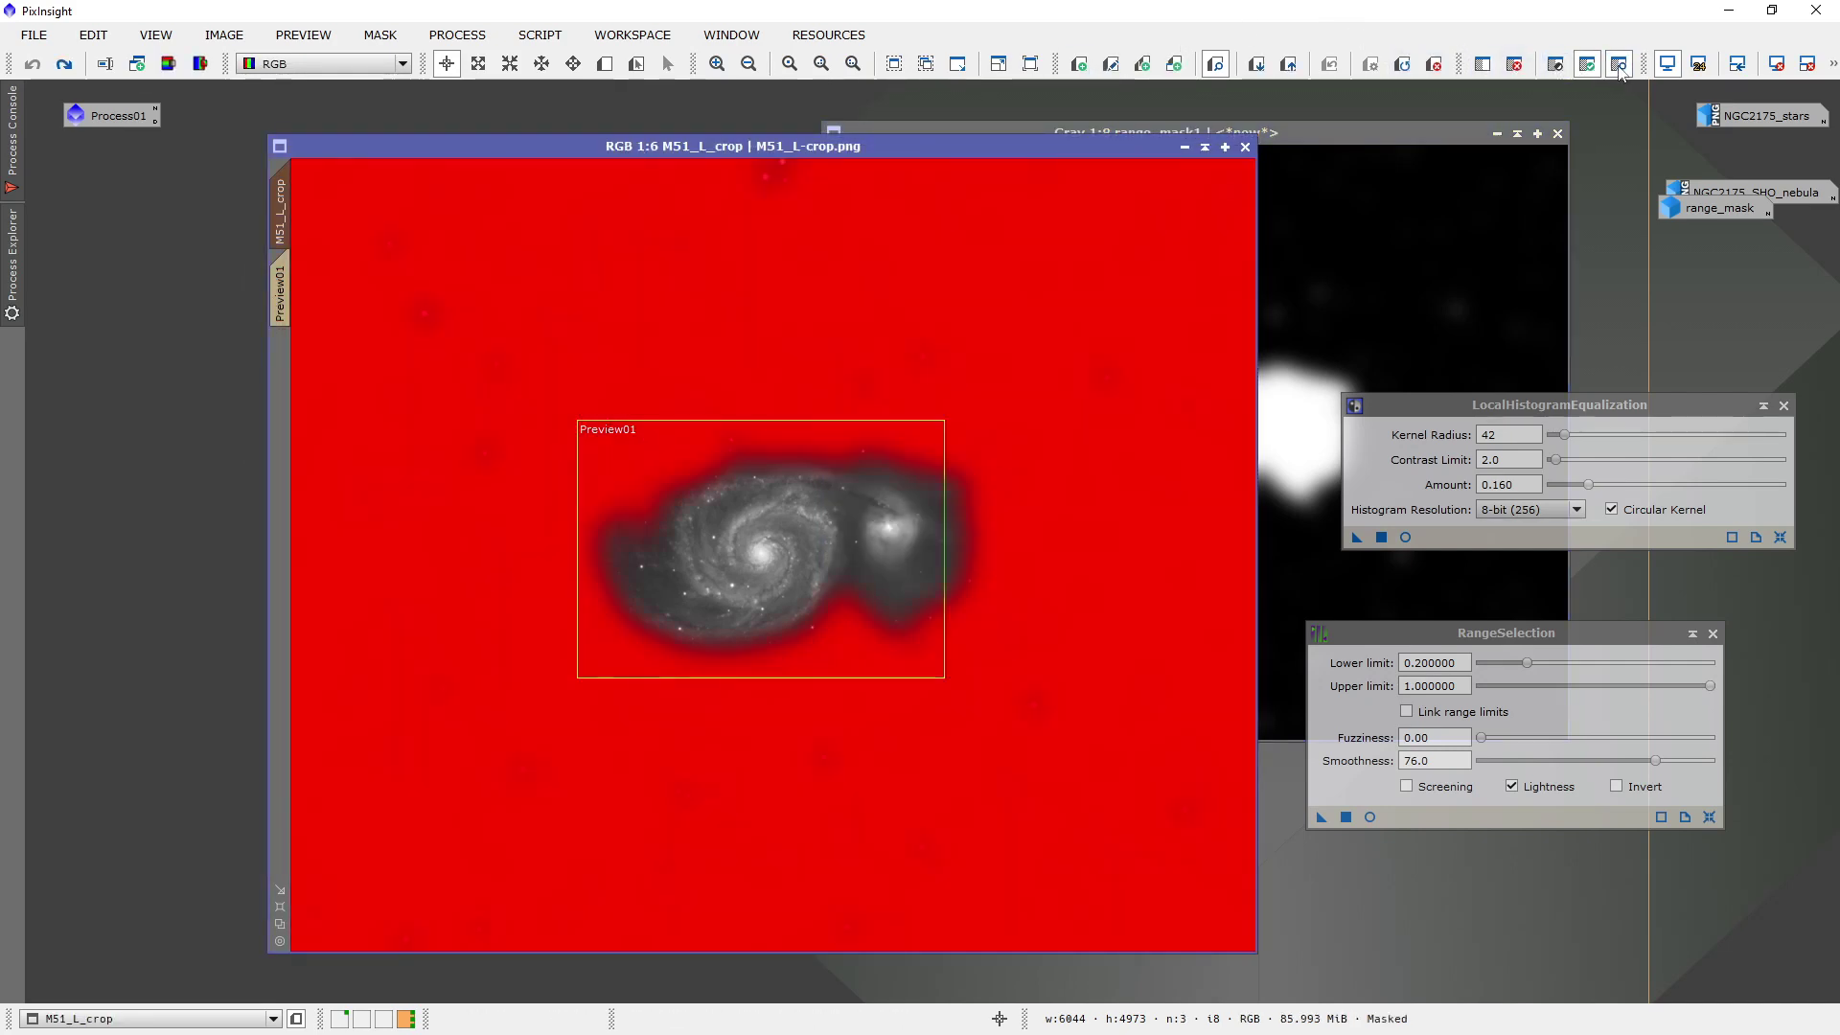
pyautogui.click(1620, 65)
pyautogui.click(280, 293)
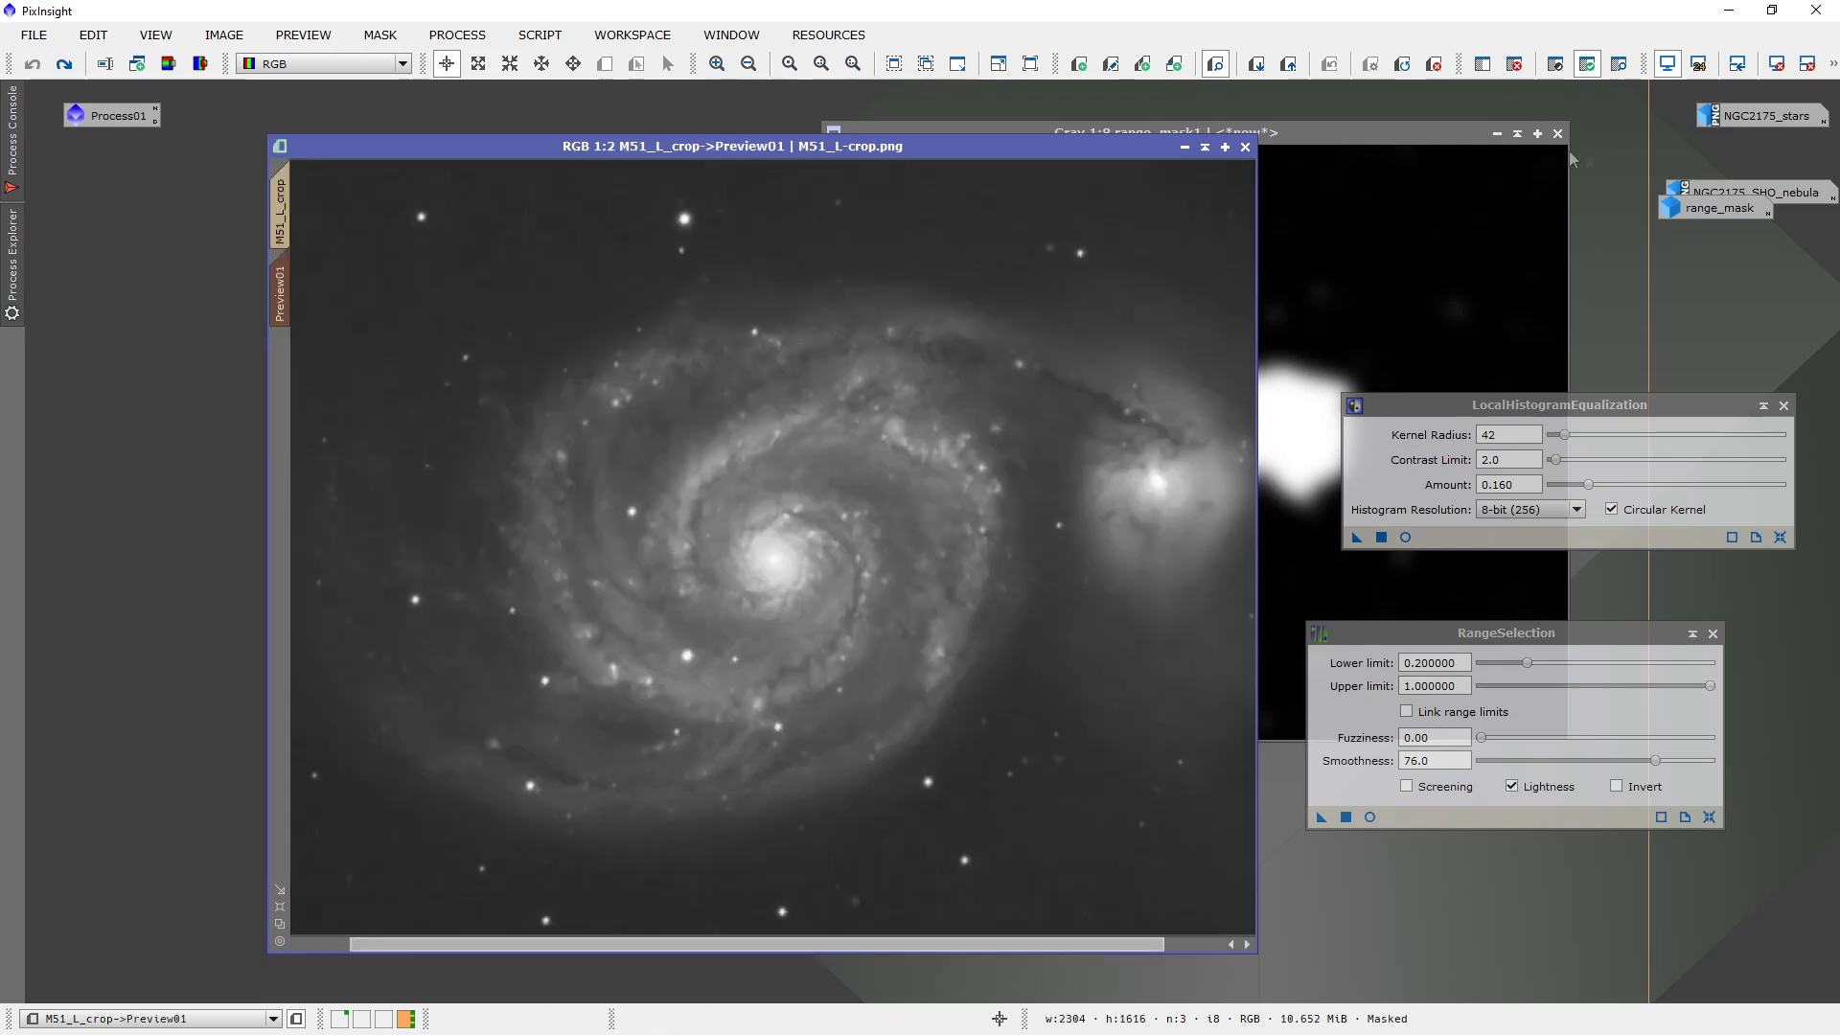
# Minimize range_mask1, close RangeSelection, and reset Local Histogram Equalization with a live preview.
pyautogui.click(1496, 134)
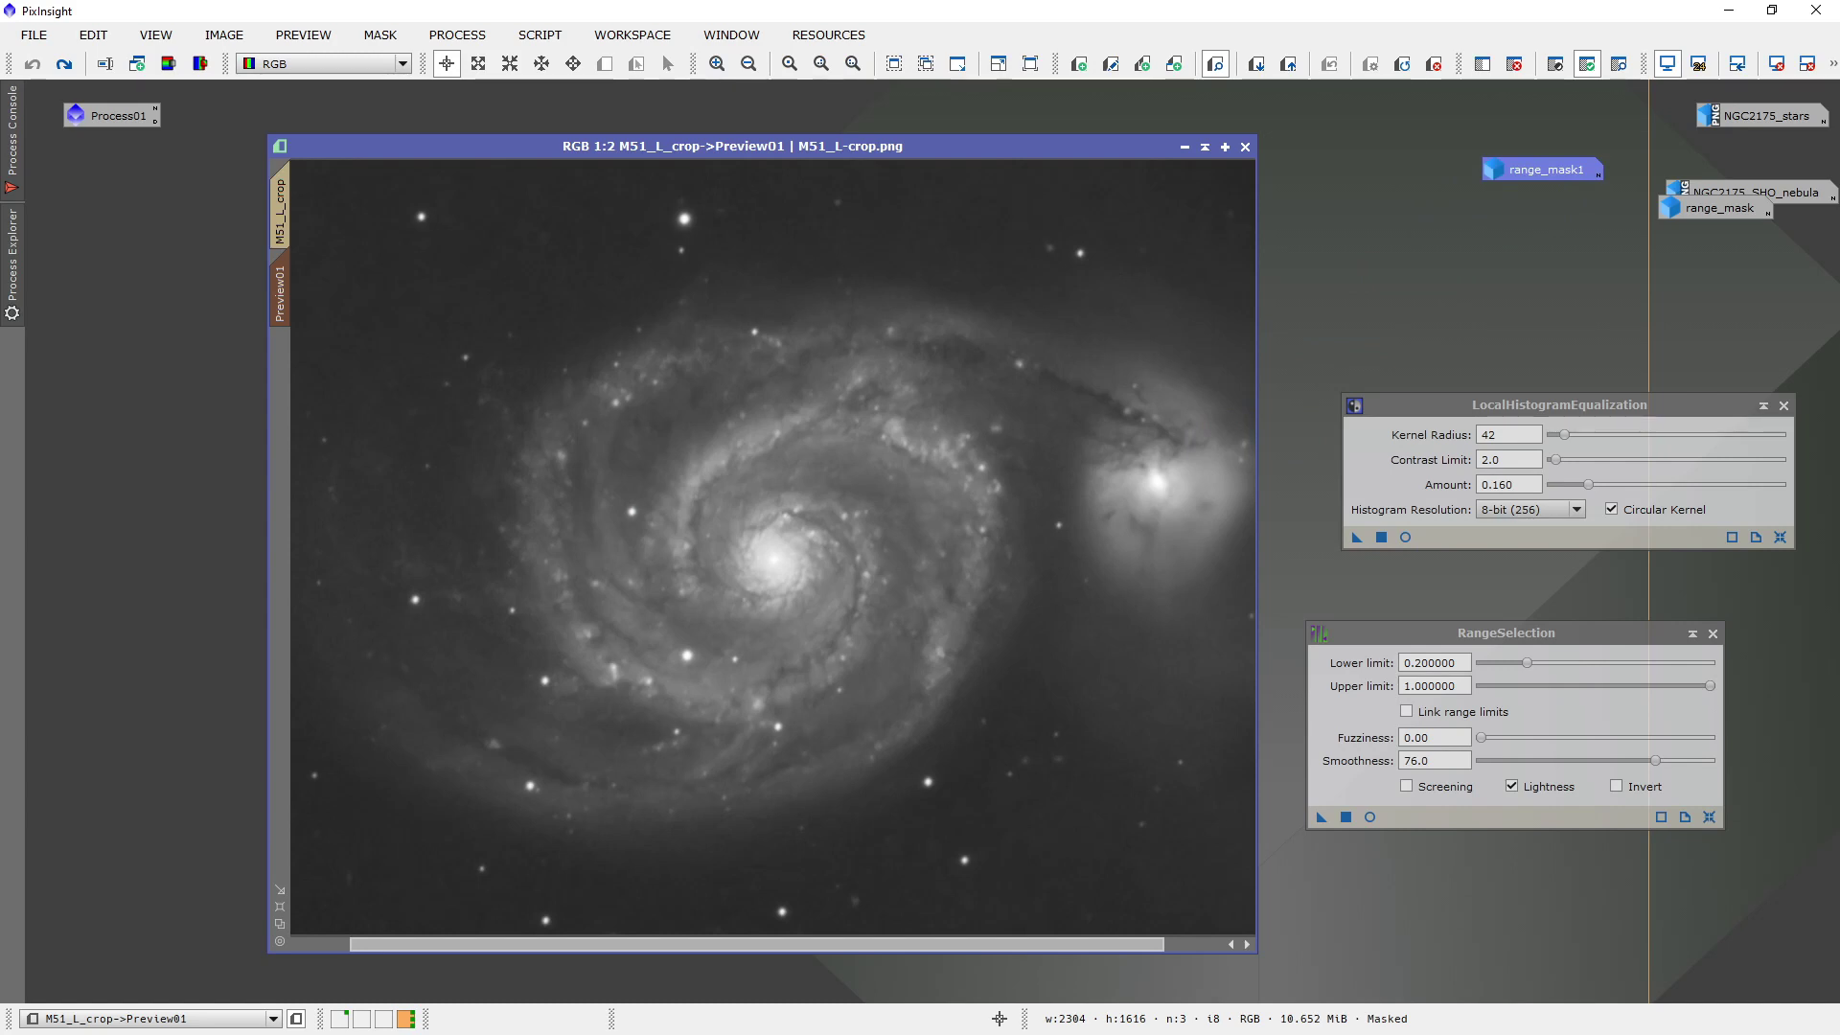
pyautogui.click(1713, 635)
pyautogui.moveTo(1559, 406); pyautogui.dragTo(1534, 406)
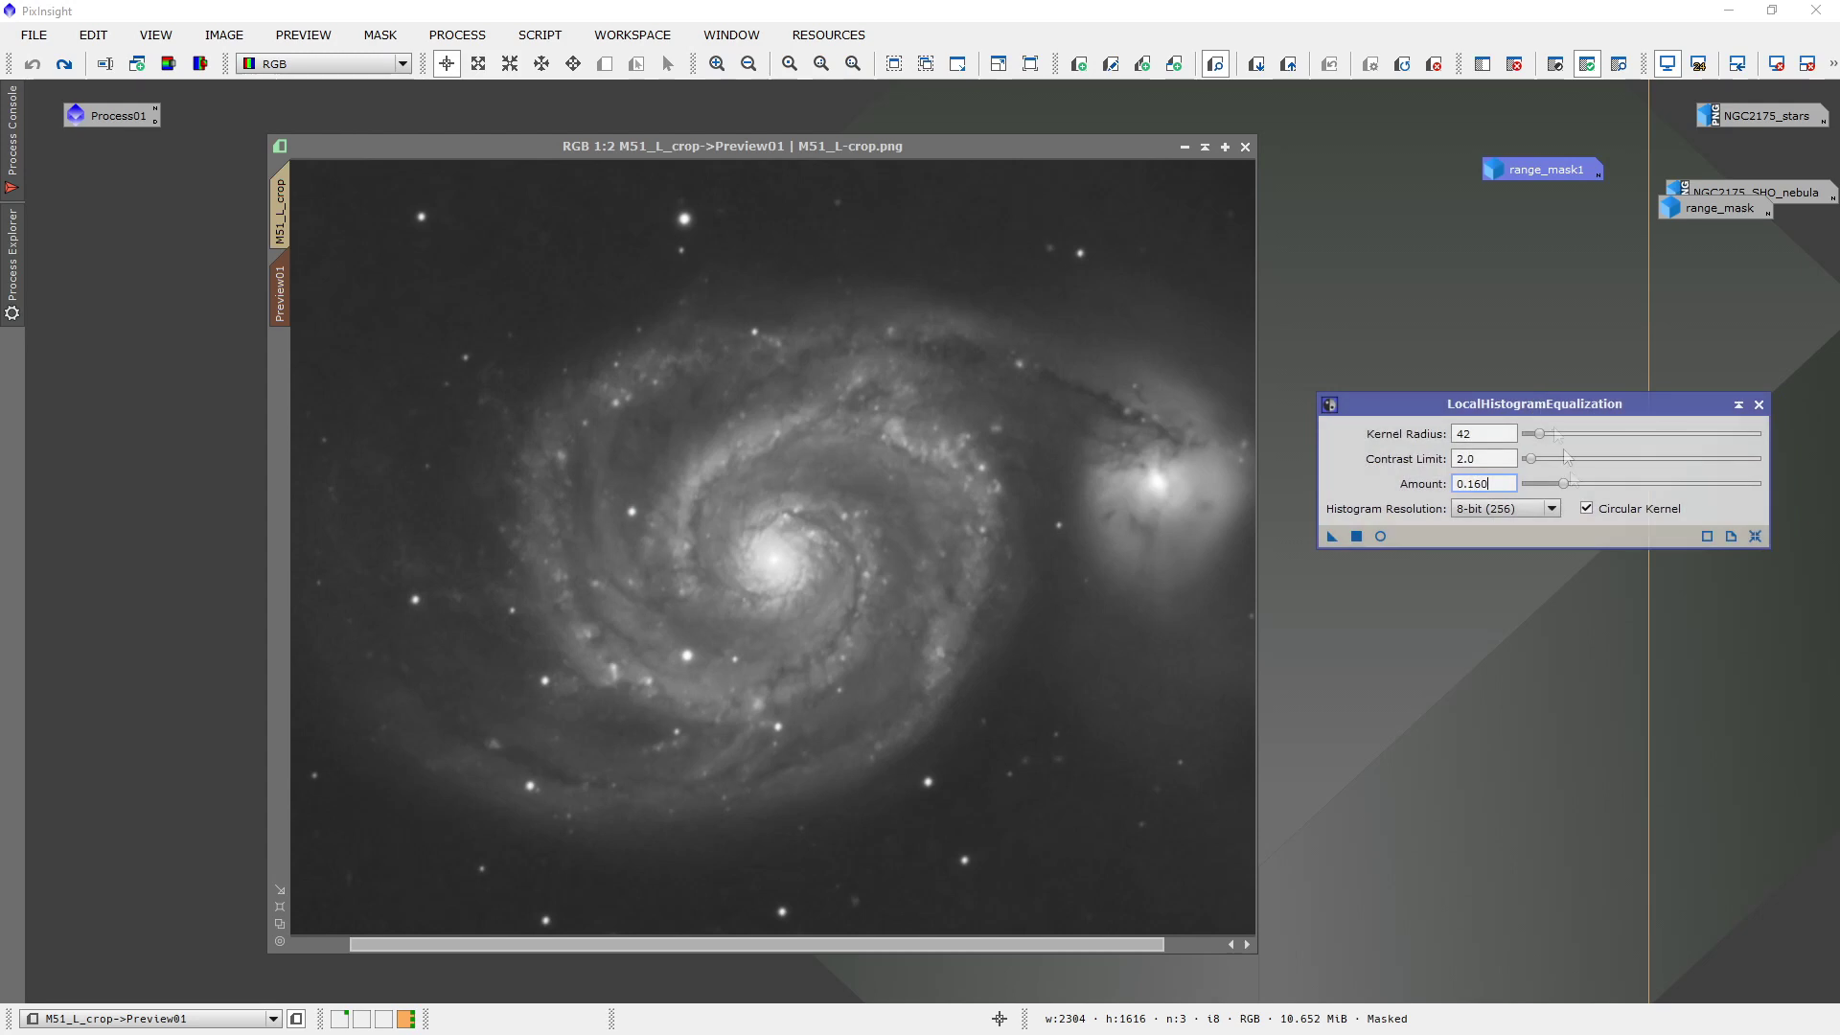
pyautogui.click(1755, 536)
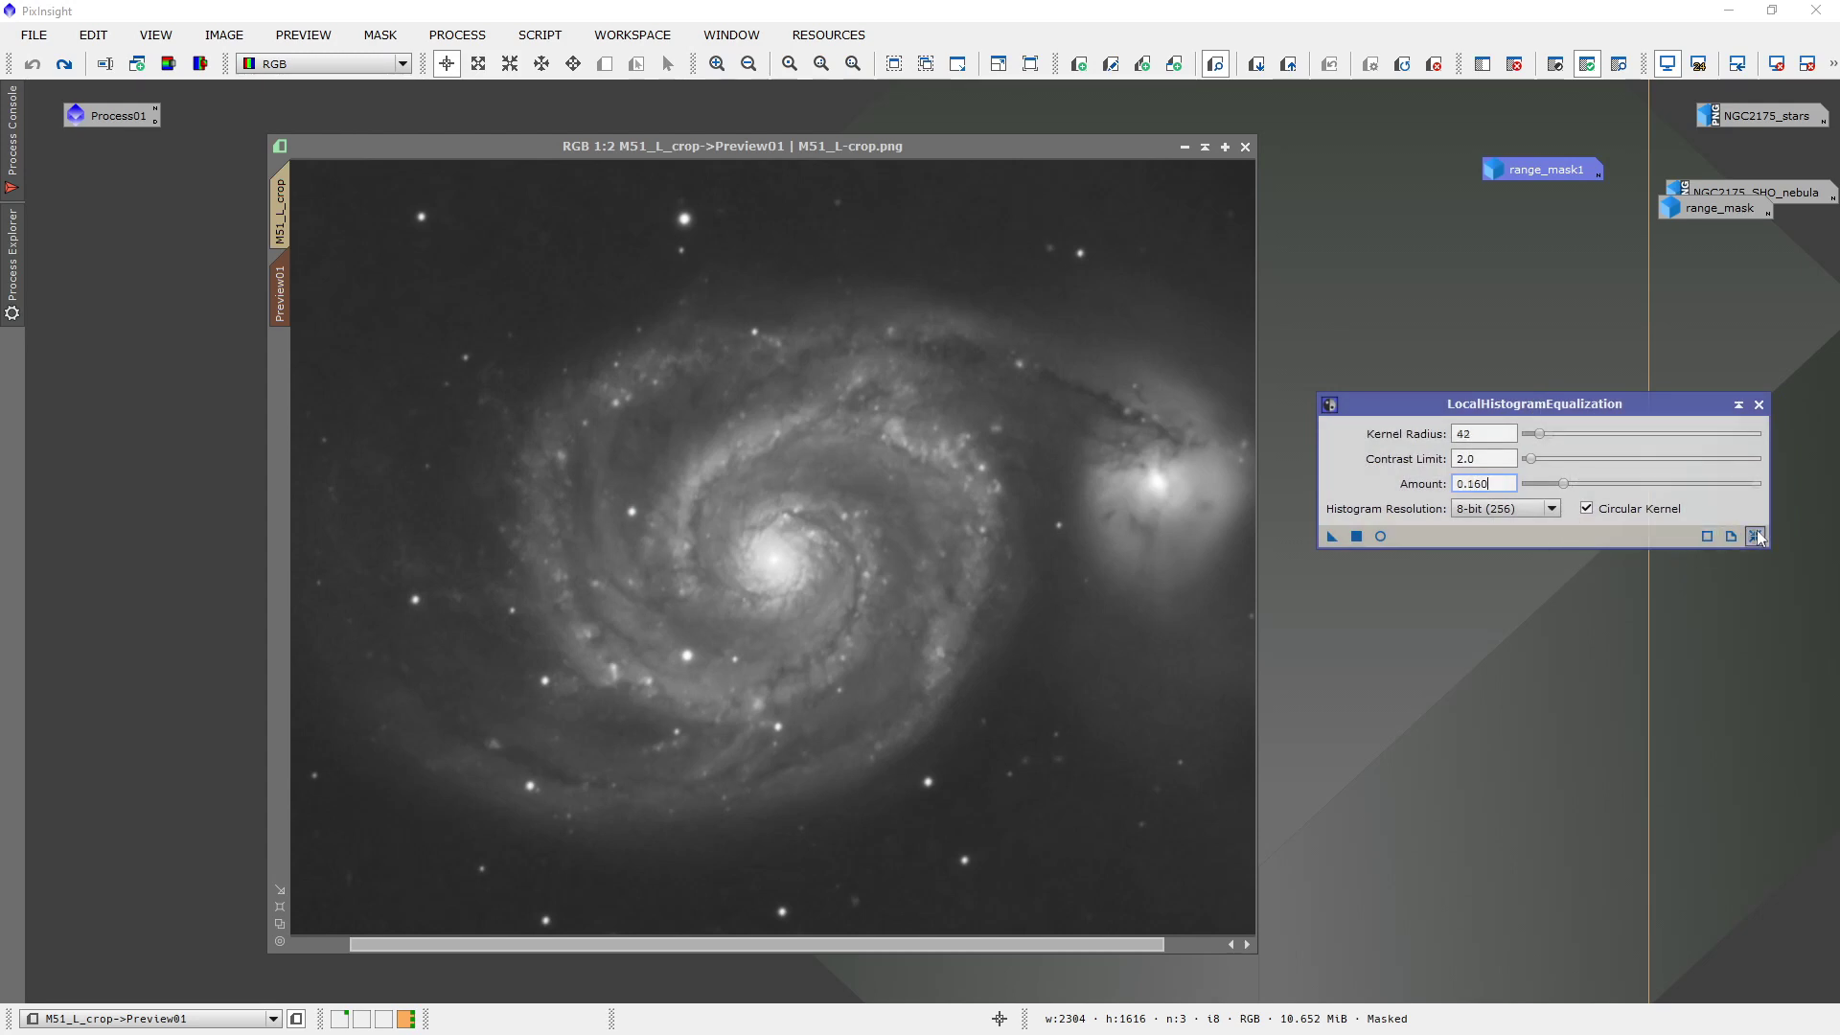
pyautogui.click(1380, 536)
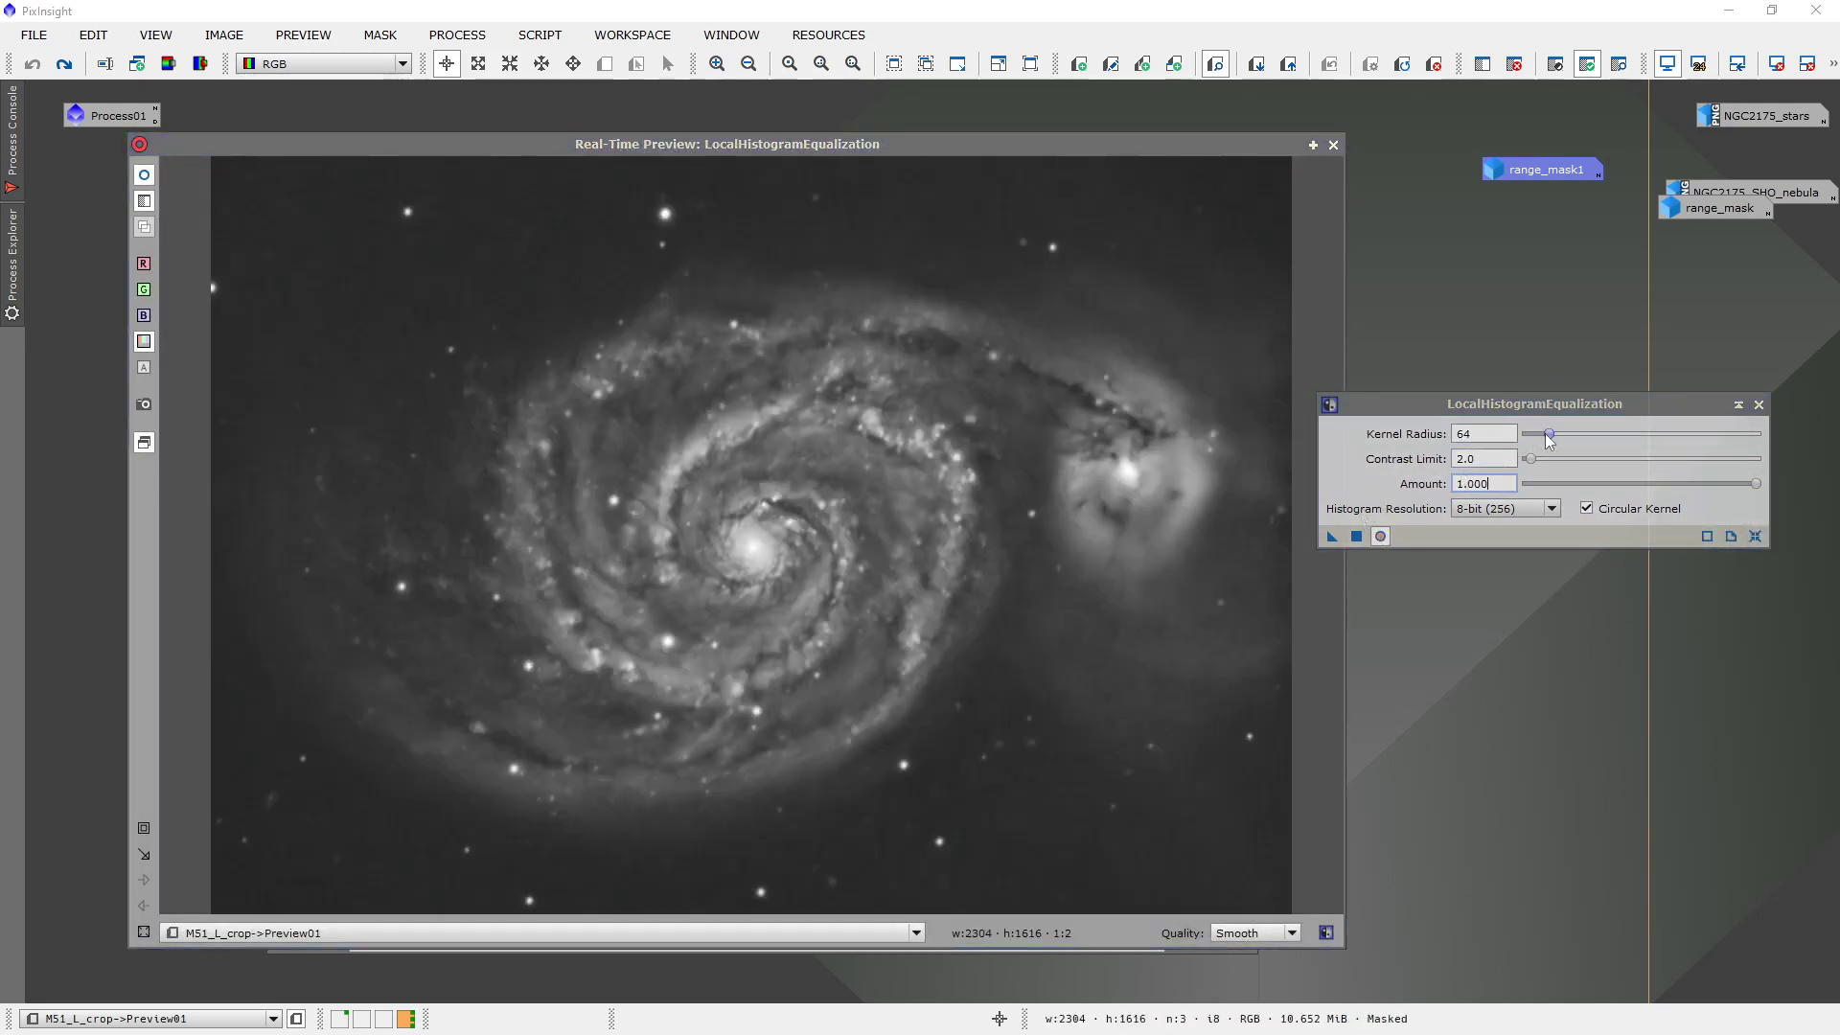
# Increase the kernel radius to about 126 and compare it against the original.
pyautogui.moveTo(1553, 438); pyautogui.dragTo(1559, 439)
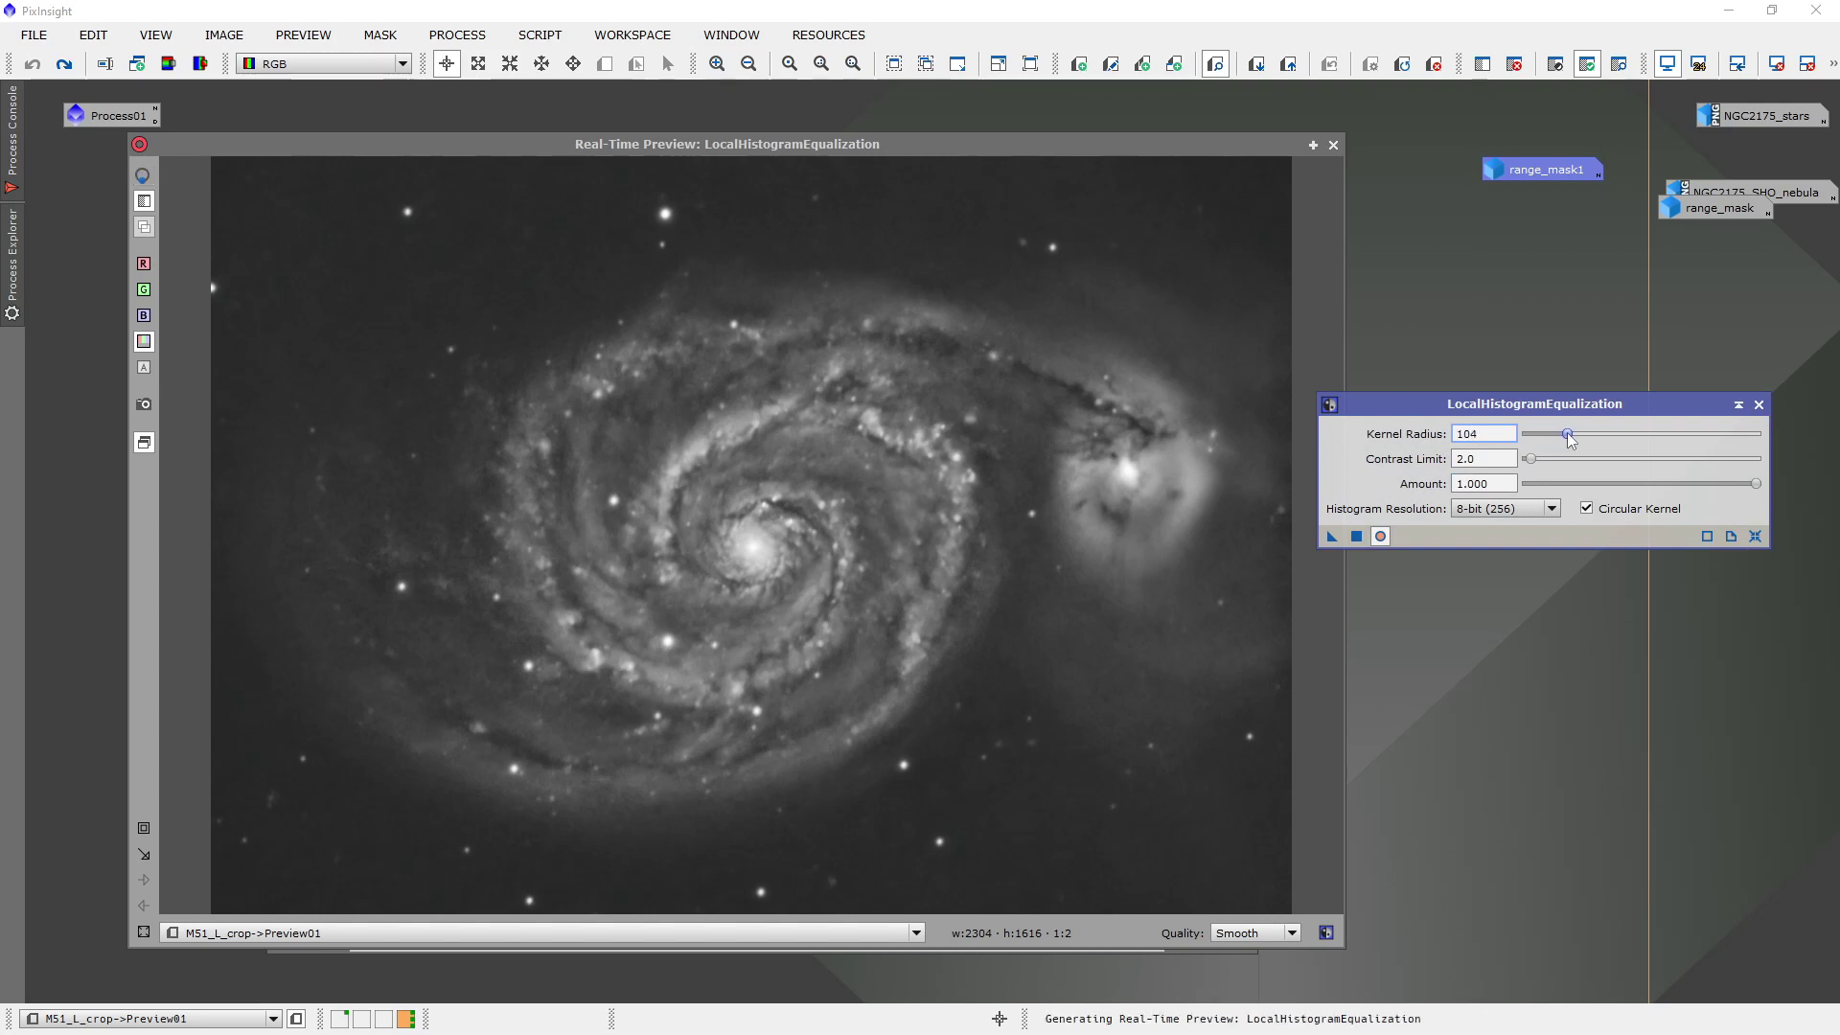
pyautogui.moveTo(1573, 439); pyautogui.dragTo(1581, 440)
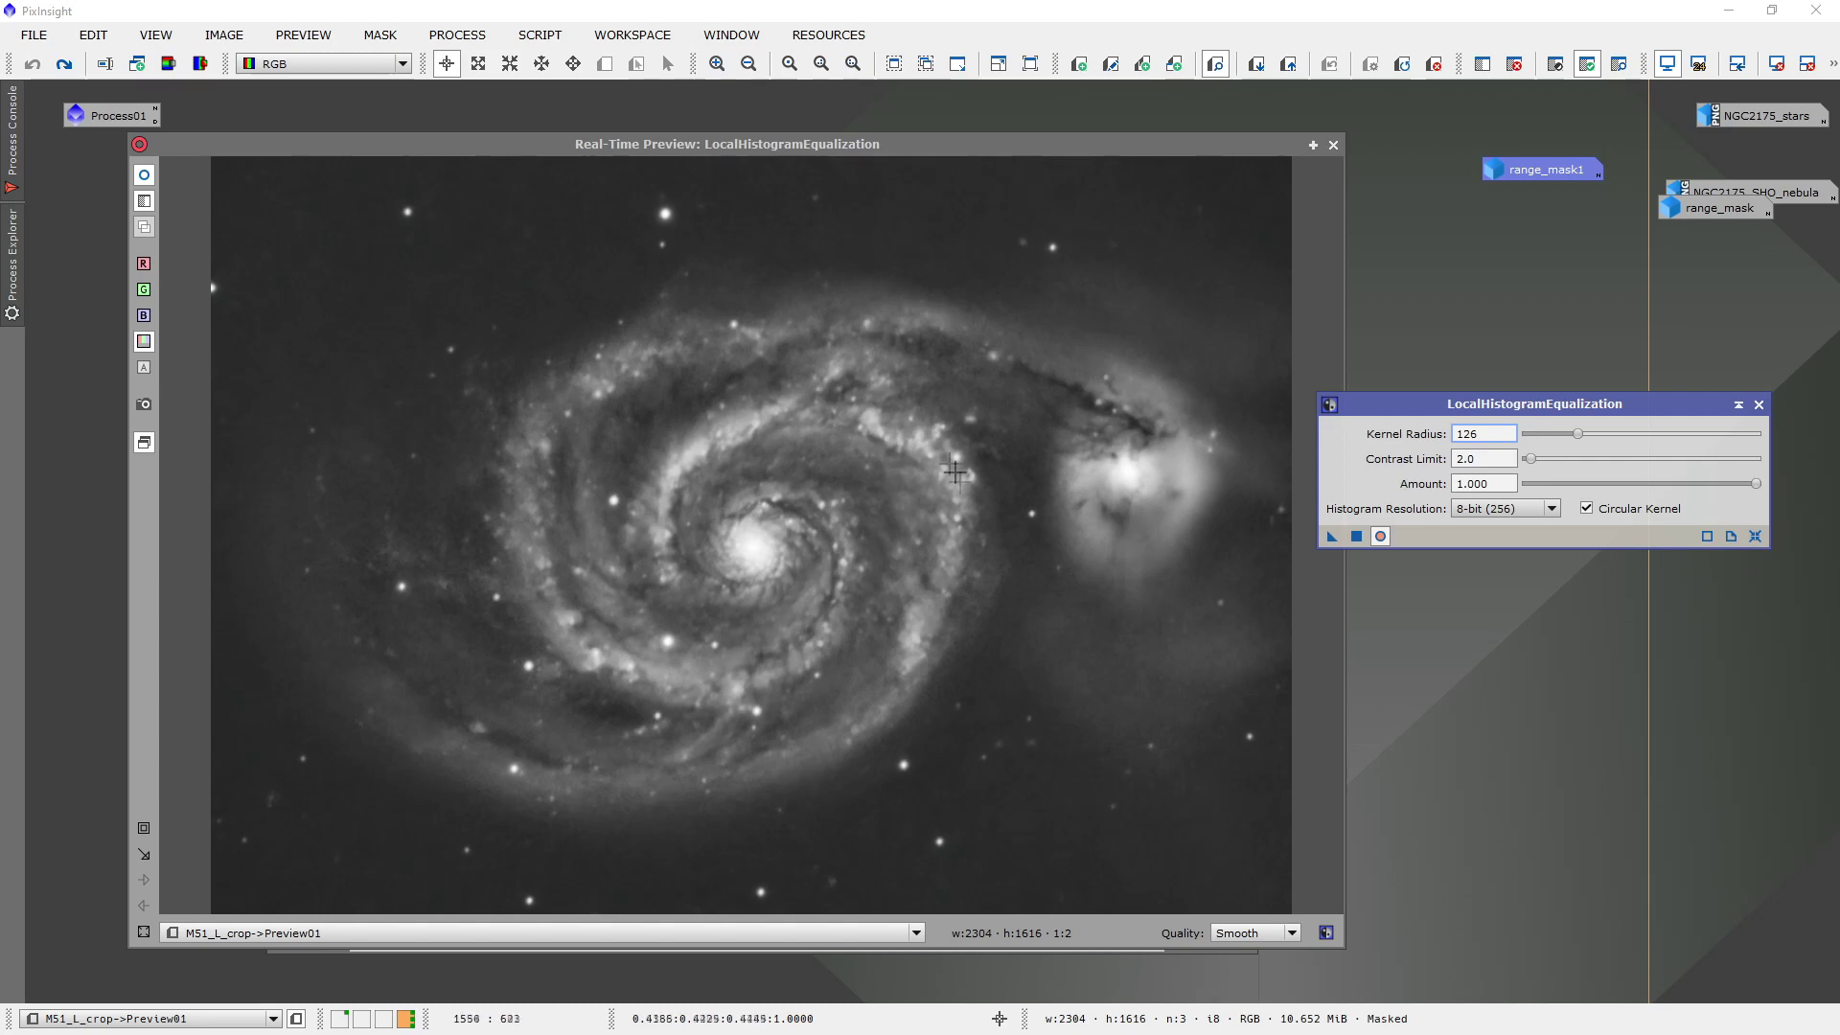
pyautogui.click(144, 176)
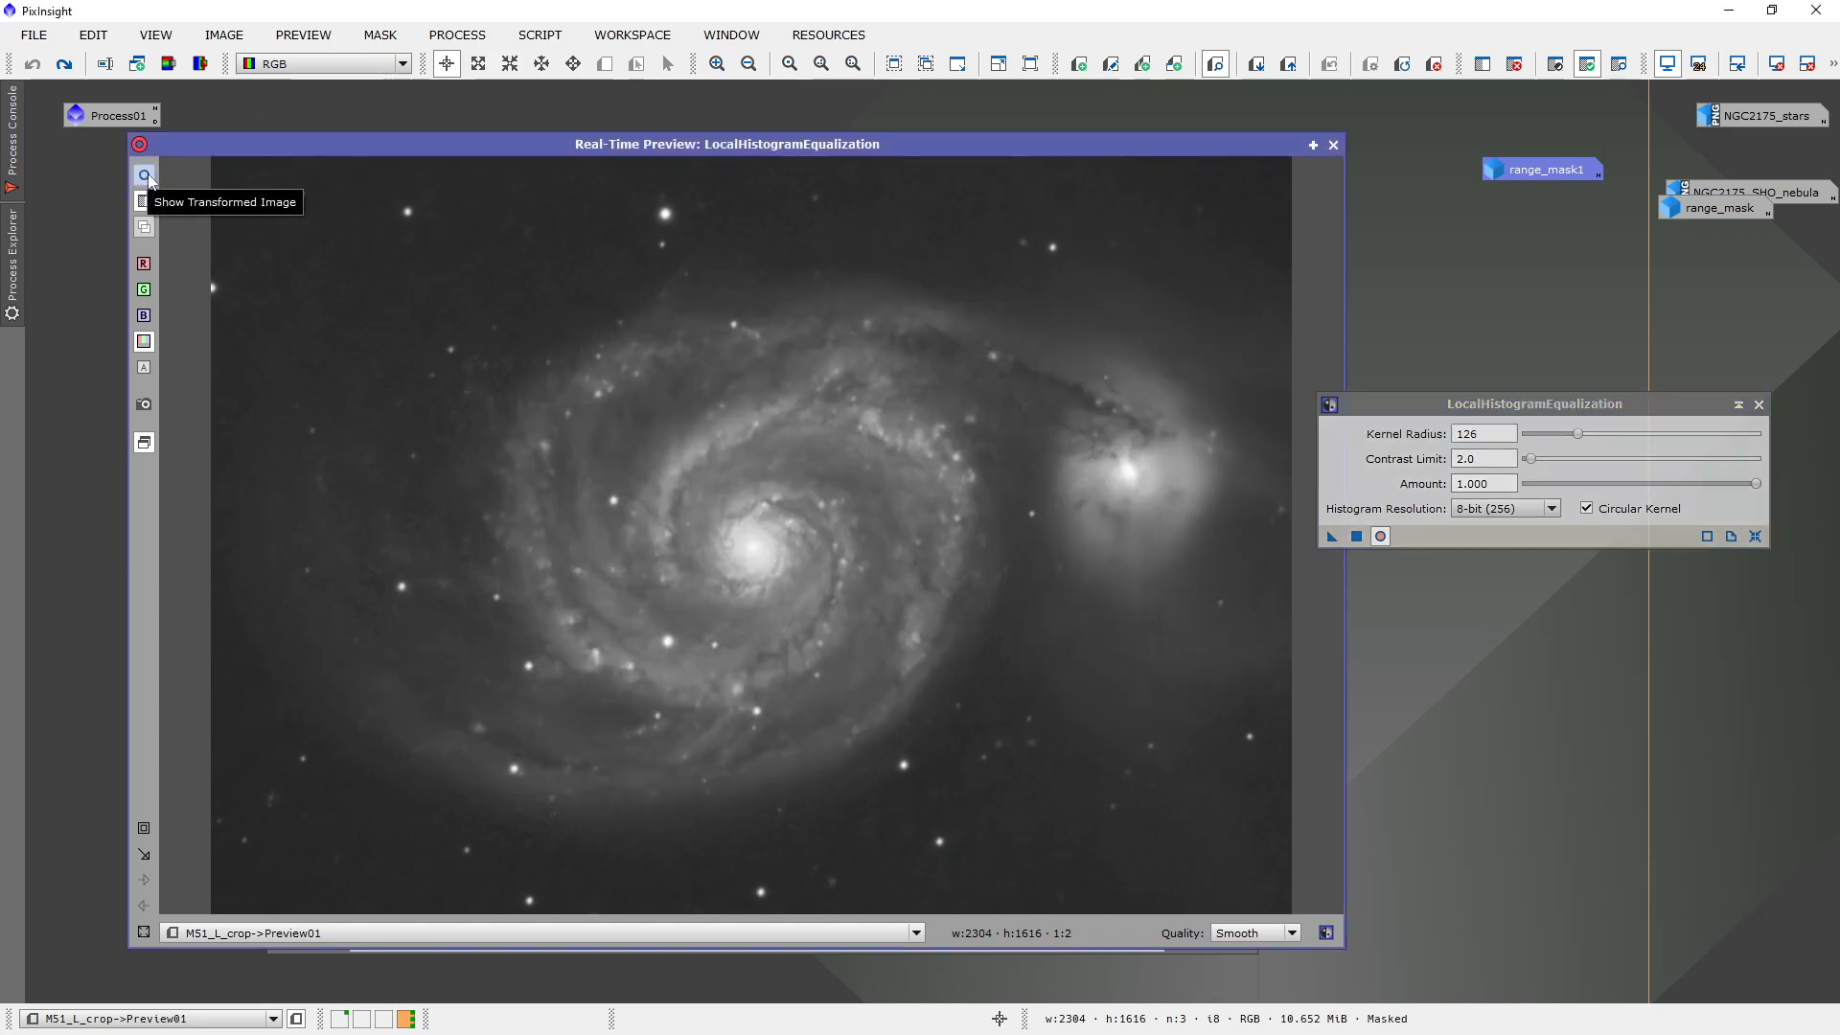
pyautogui.click(145, 176)
pyautogui.click(145, 175)
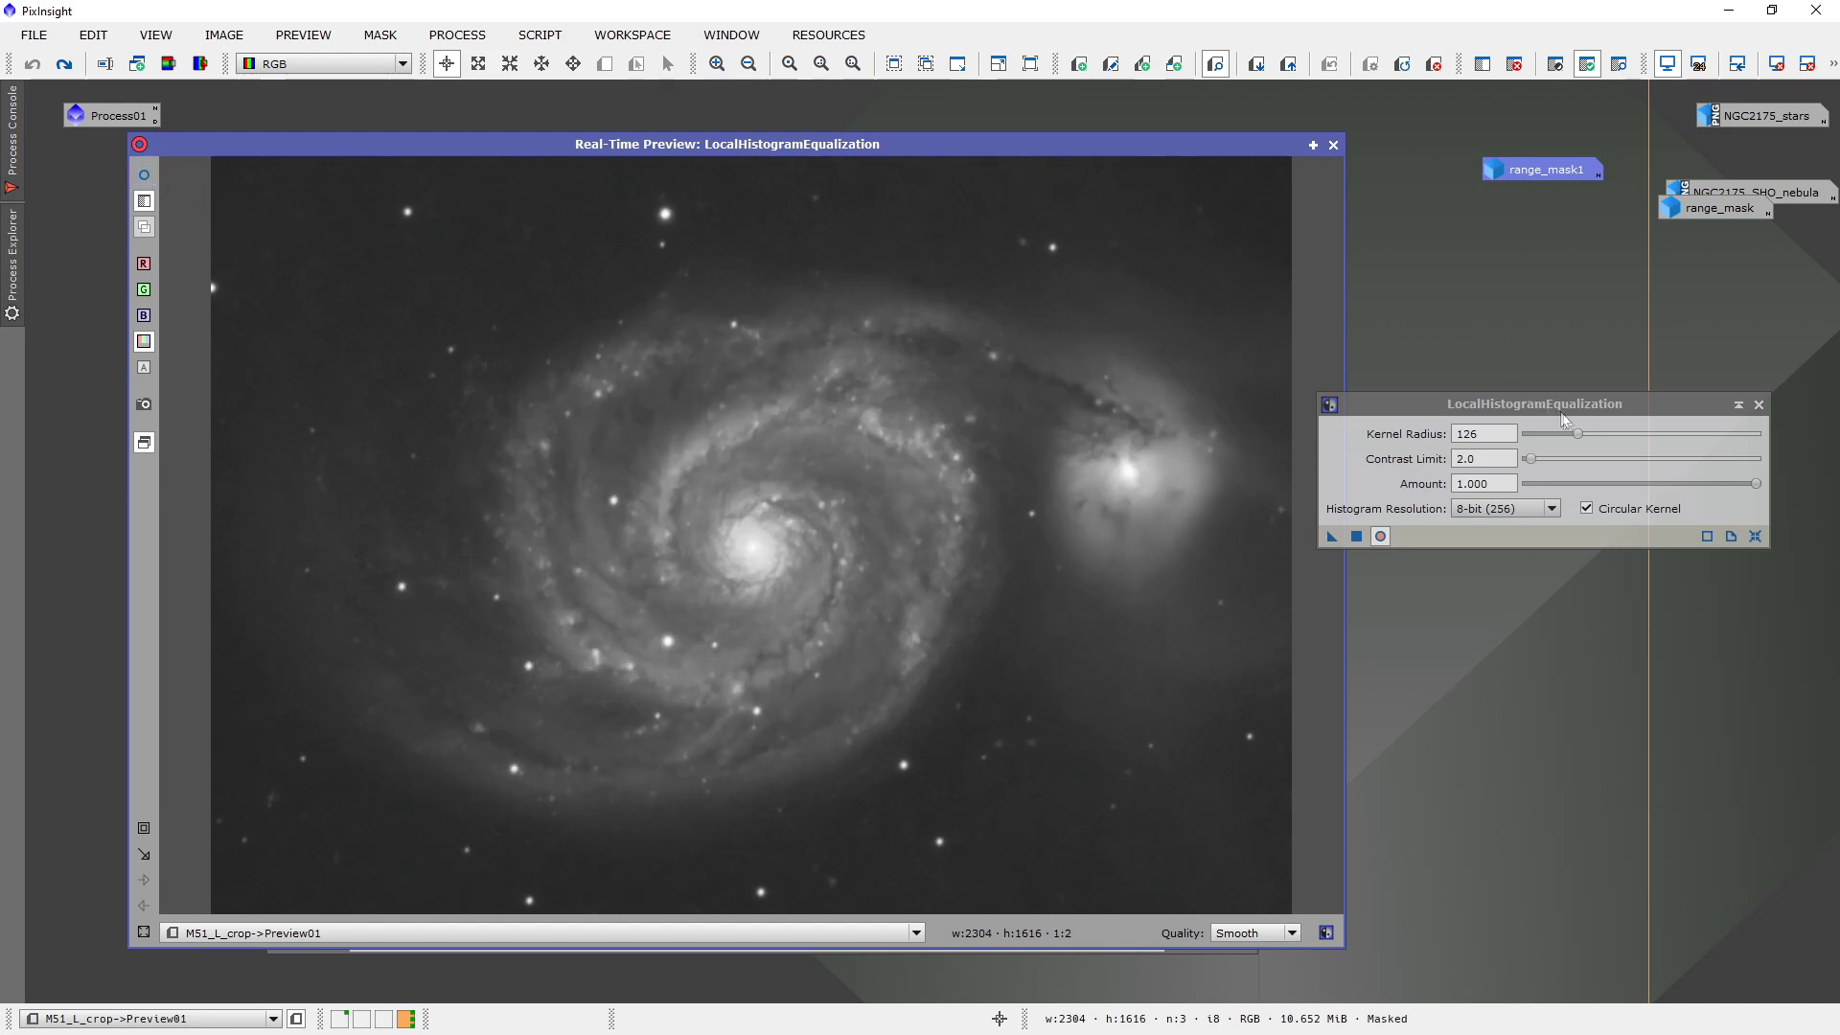
# Push the kernel radius higher, then settle on 140 after before/after comparisons.
pyautogui.moveTo(1578, 437); pyautogui.dragTo(1680, 457)
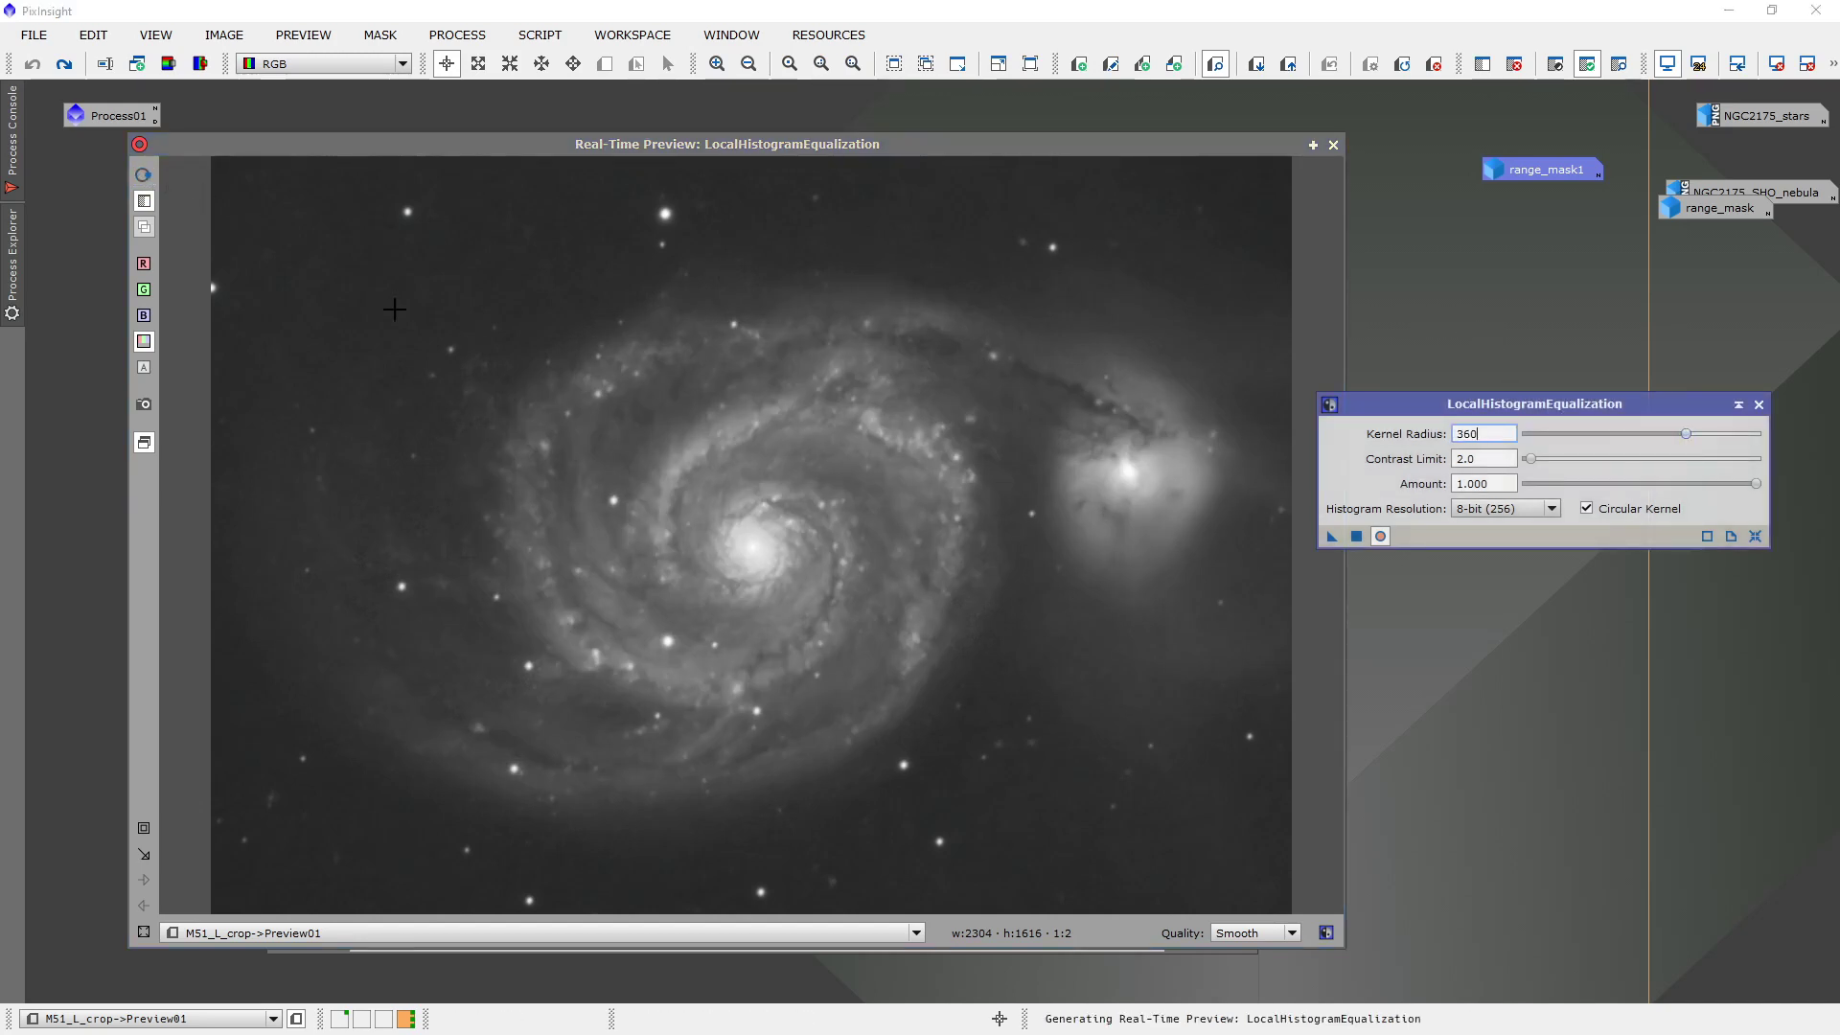
pyautogui.click(145, 175)
pyautogui.click(144, 175)
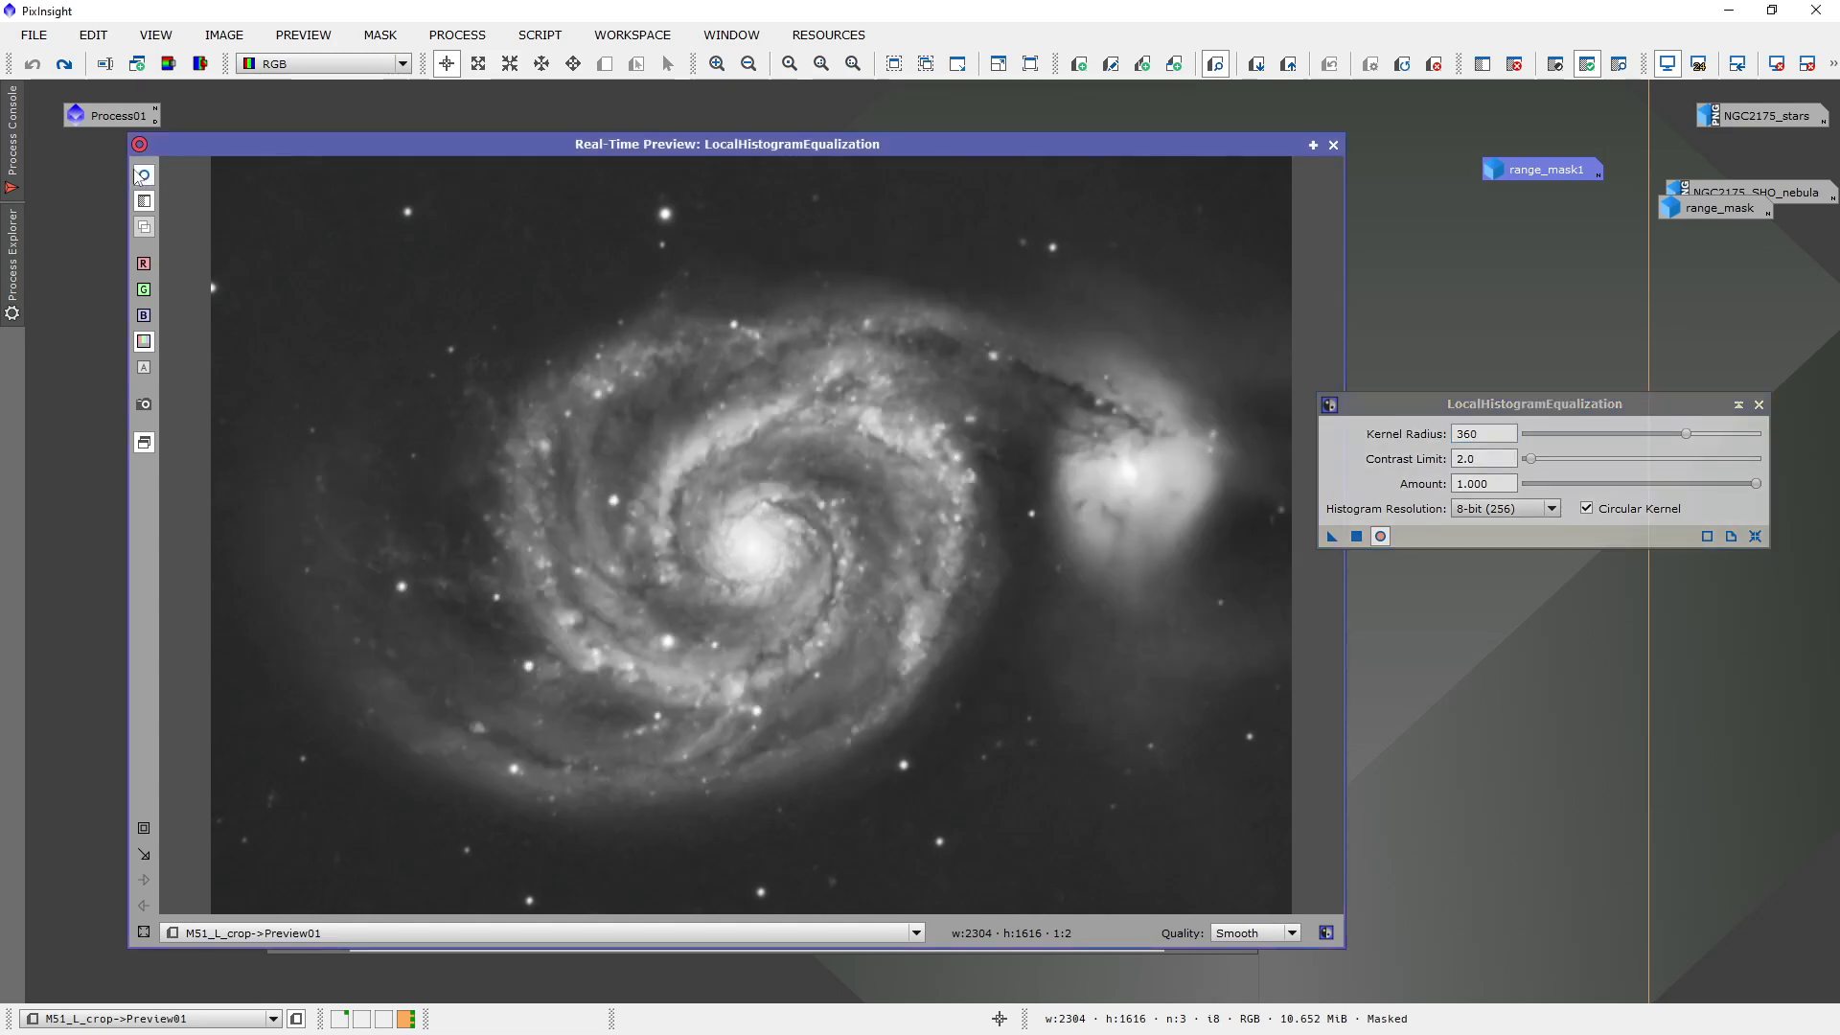
pyautogui.click(145, 176)
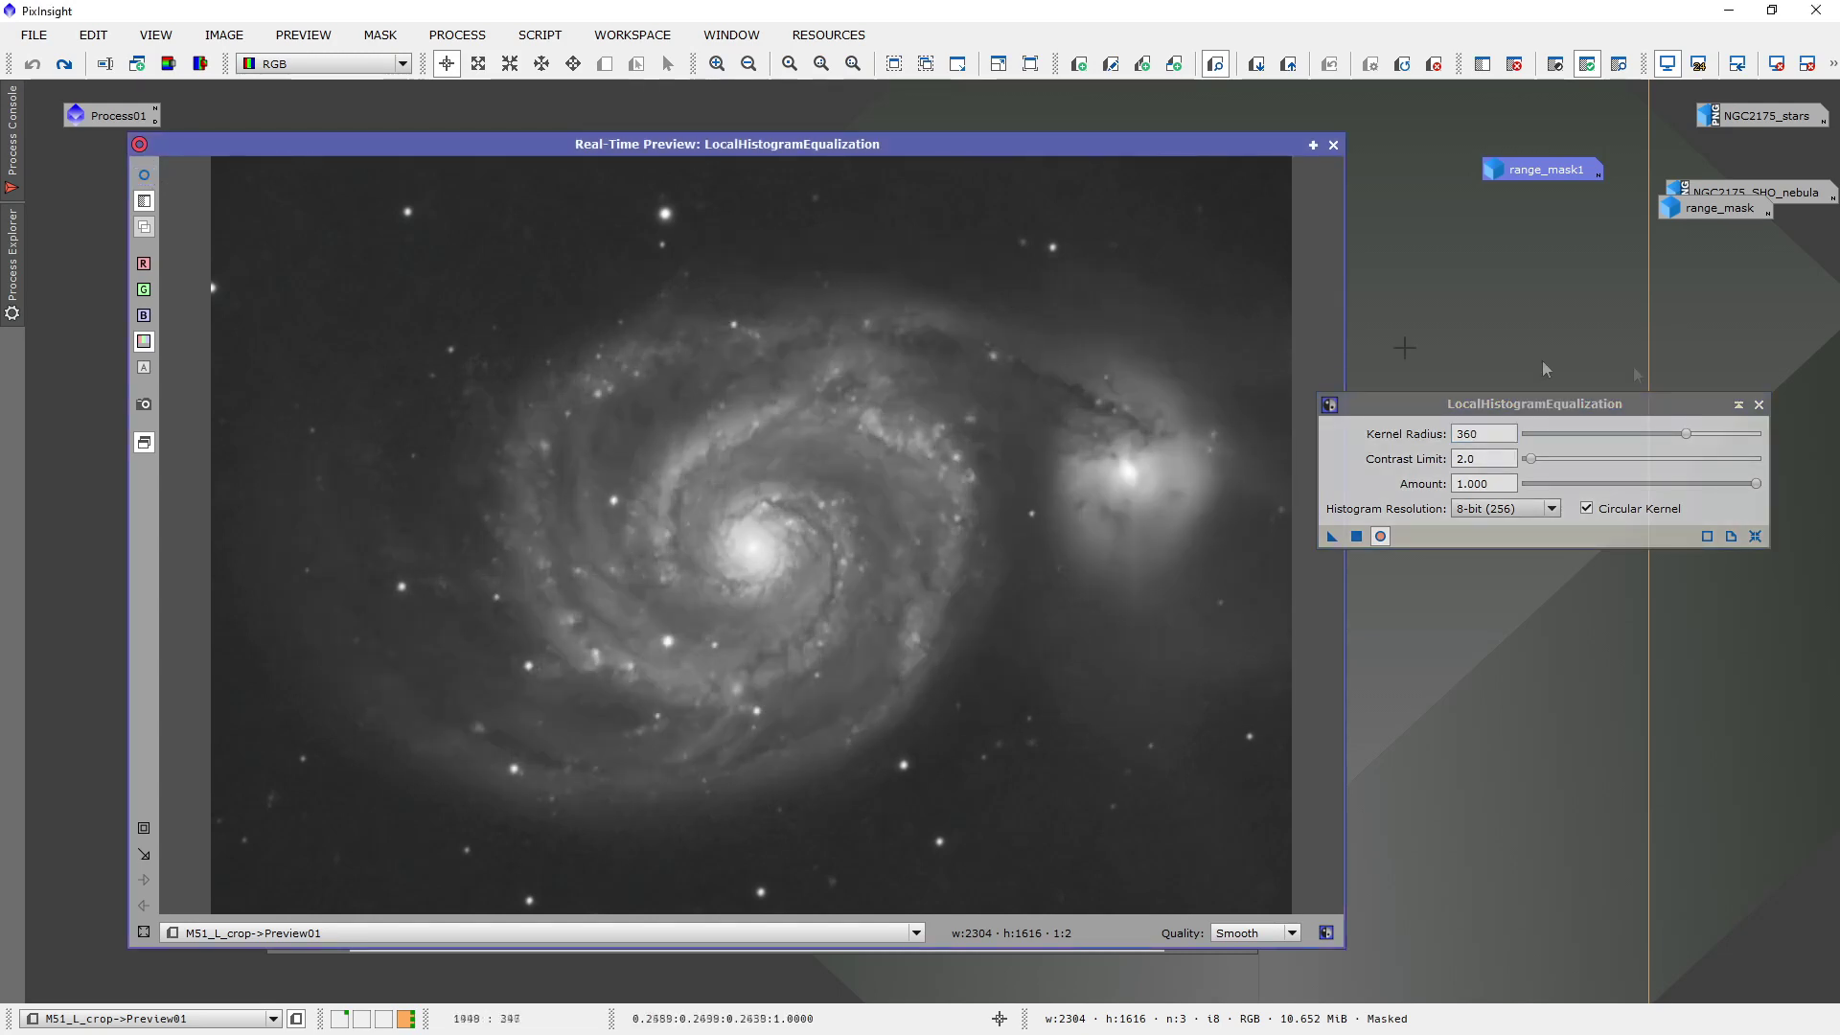
pyautogui.moveTo(1689, 434); pyautogui.dragTo(1584, 434)
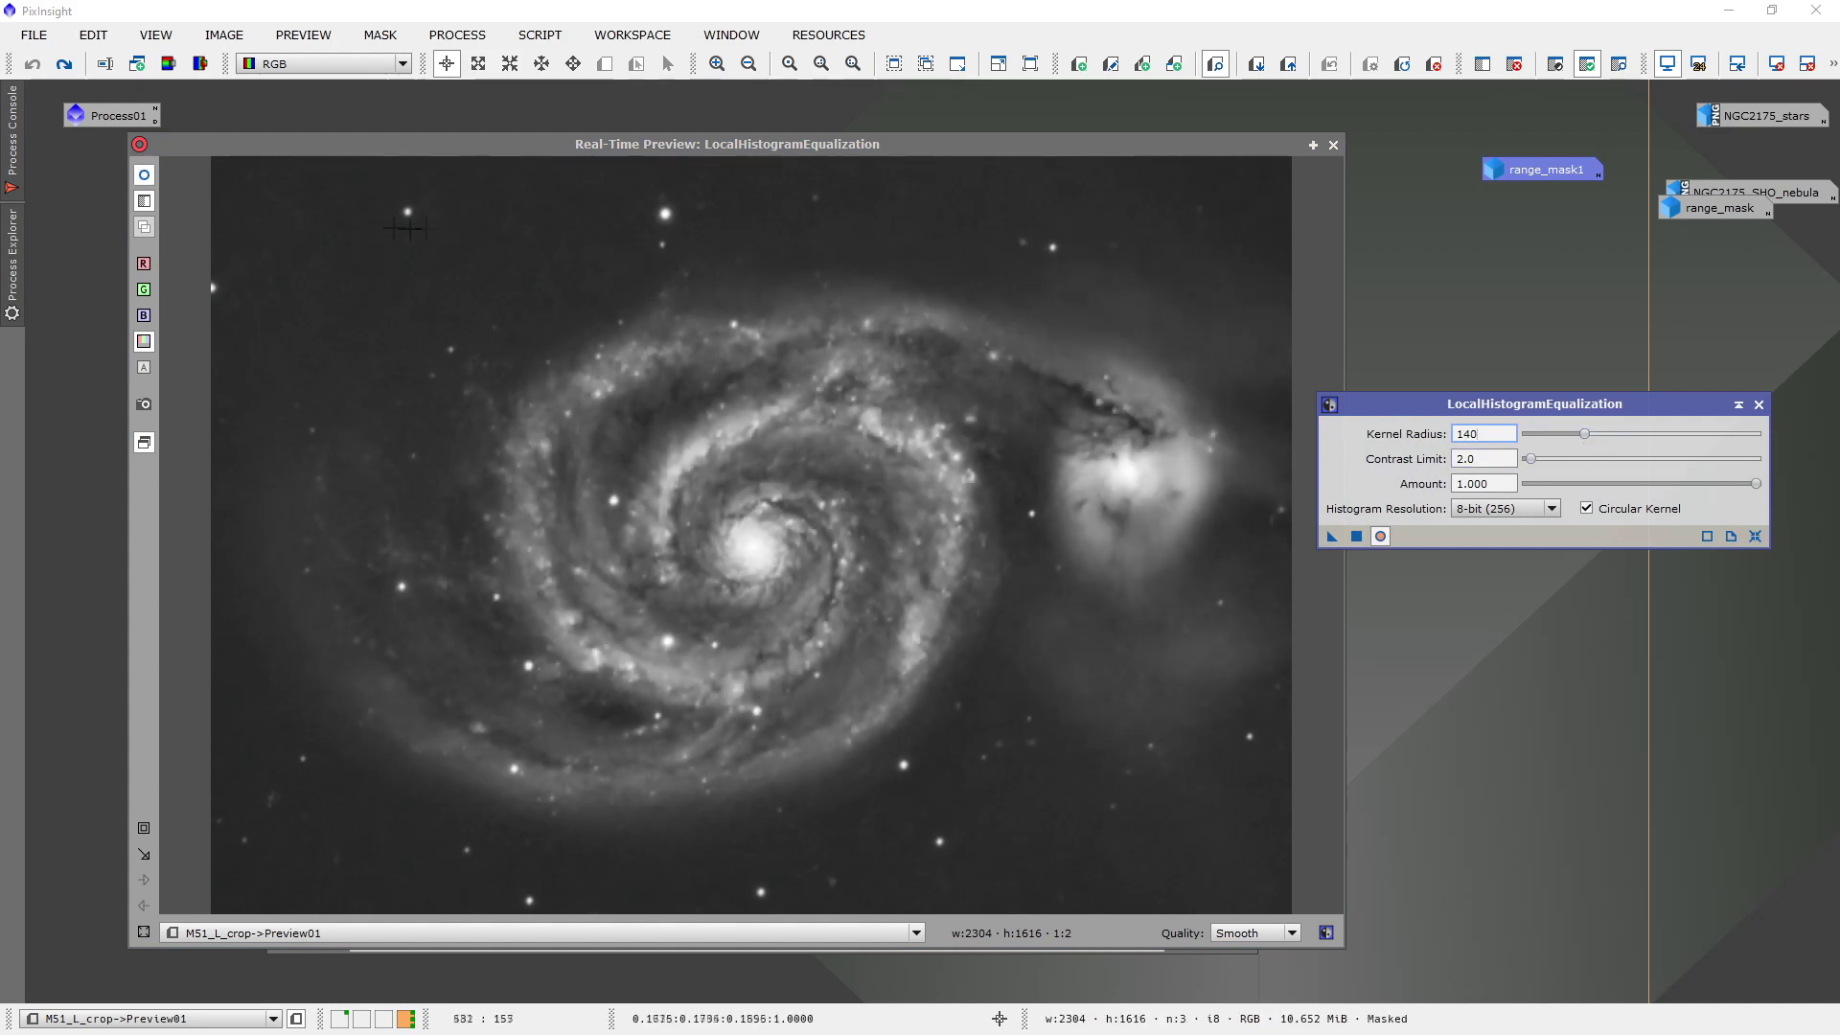
pyautogui.click(145, 176)
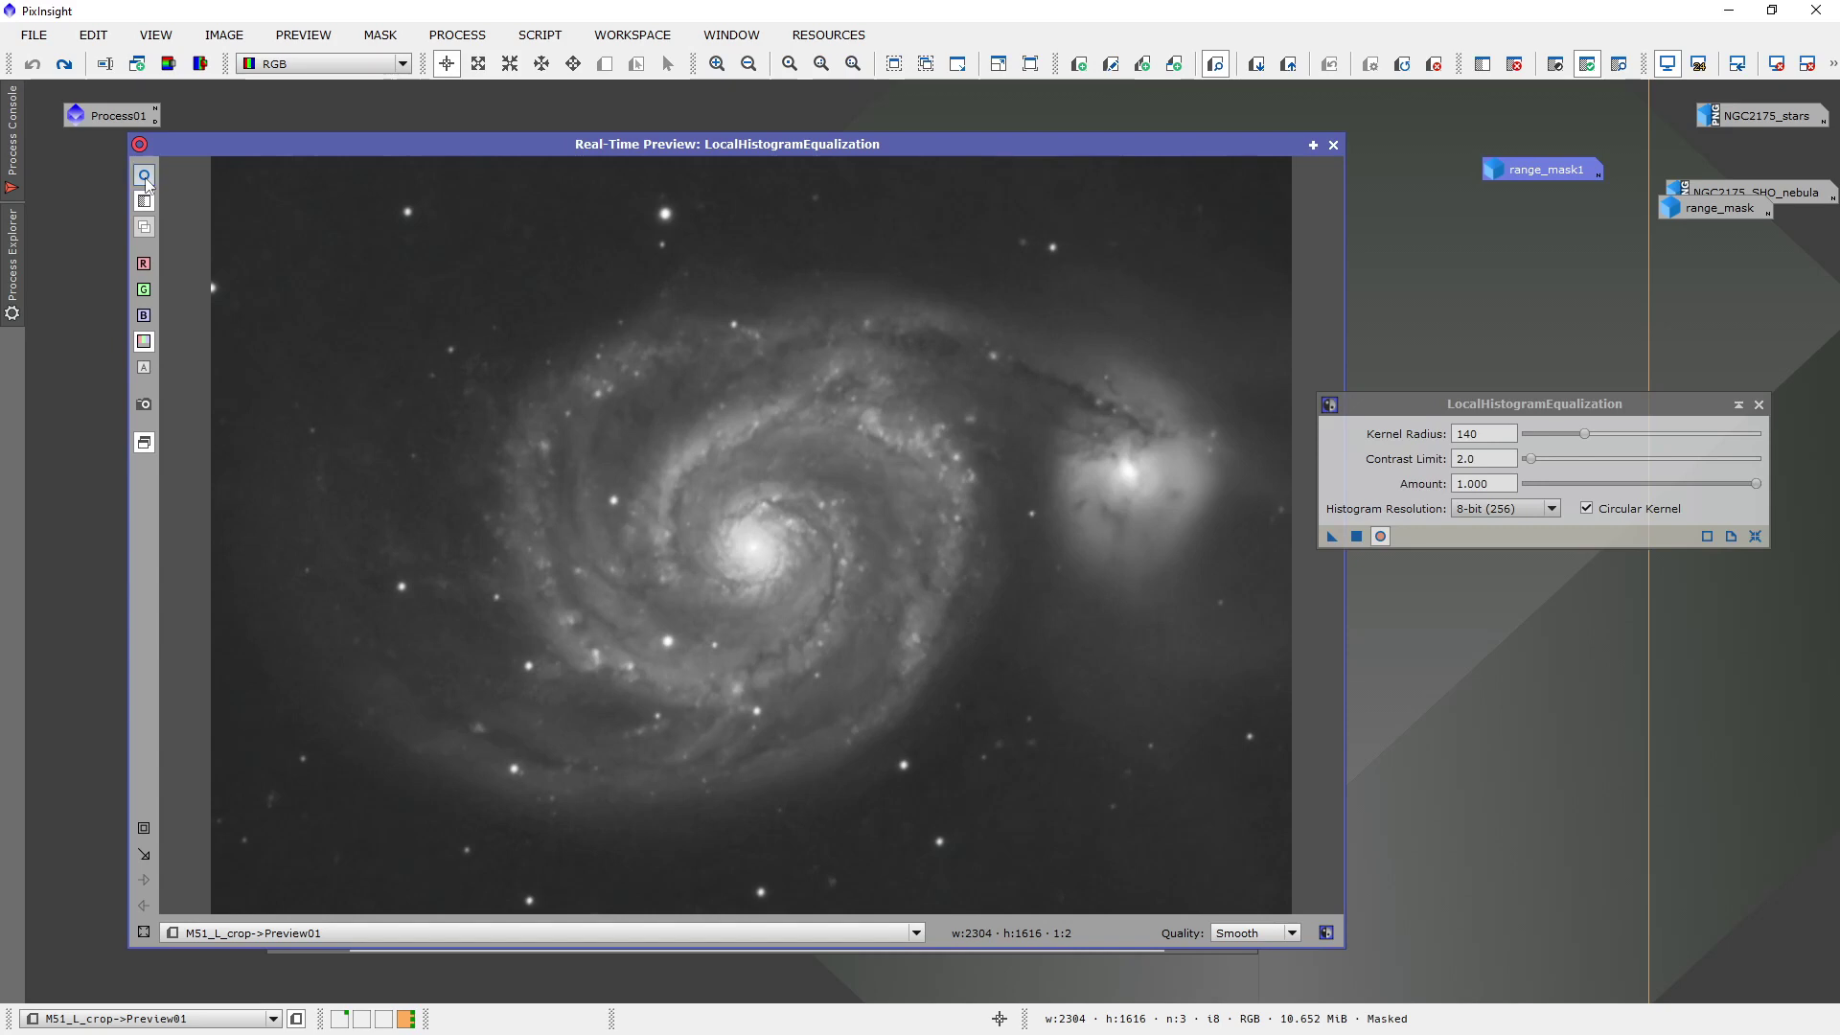
pyautogui.click(145, 177)
pyautogui.click(144, 177)
pyautogui.click(145, 176)
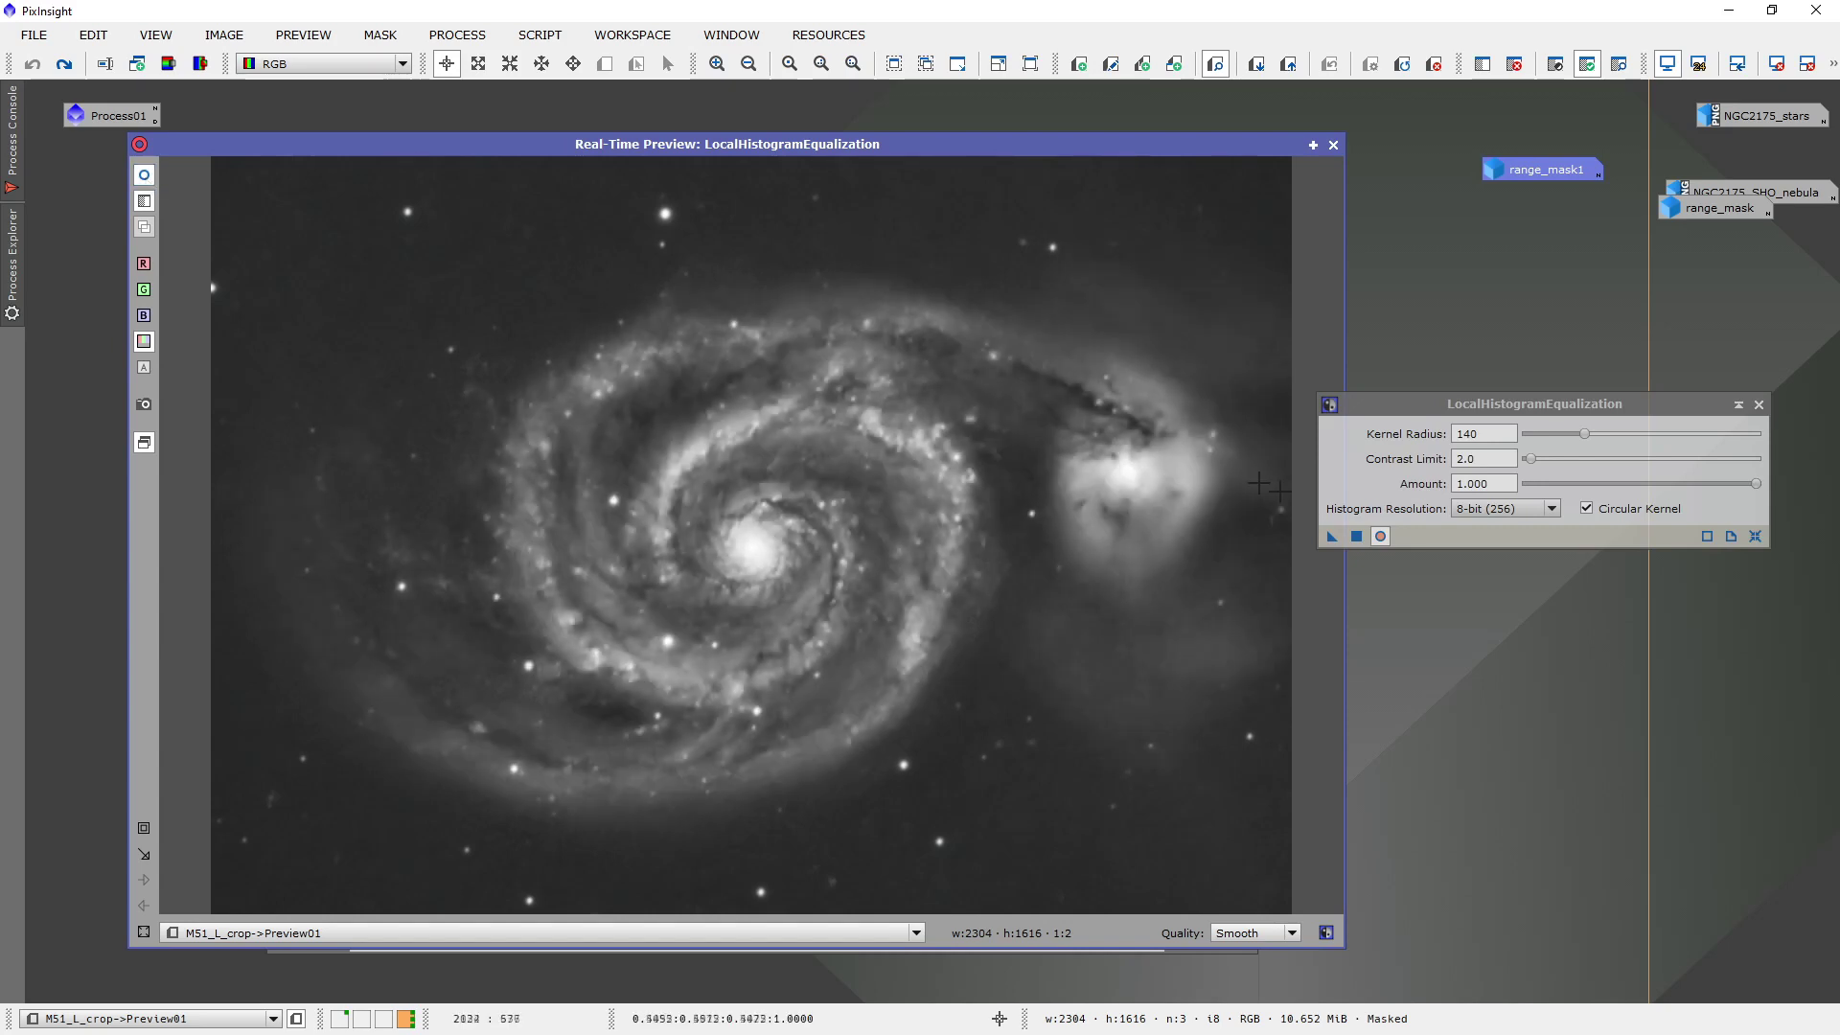
# Try amount 0.160, settle on 0.200, and return to the full M51_L_crop view.
pyautogui.moveTo(1760, 489); pyautogui.dragTo(1564, 489)
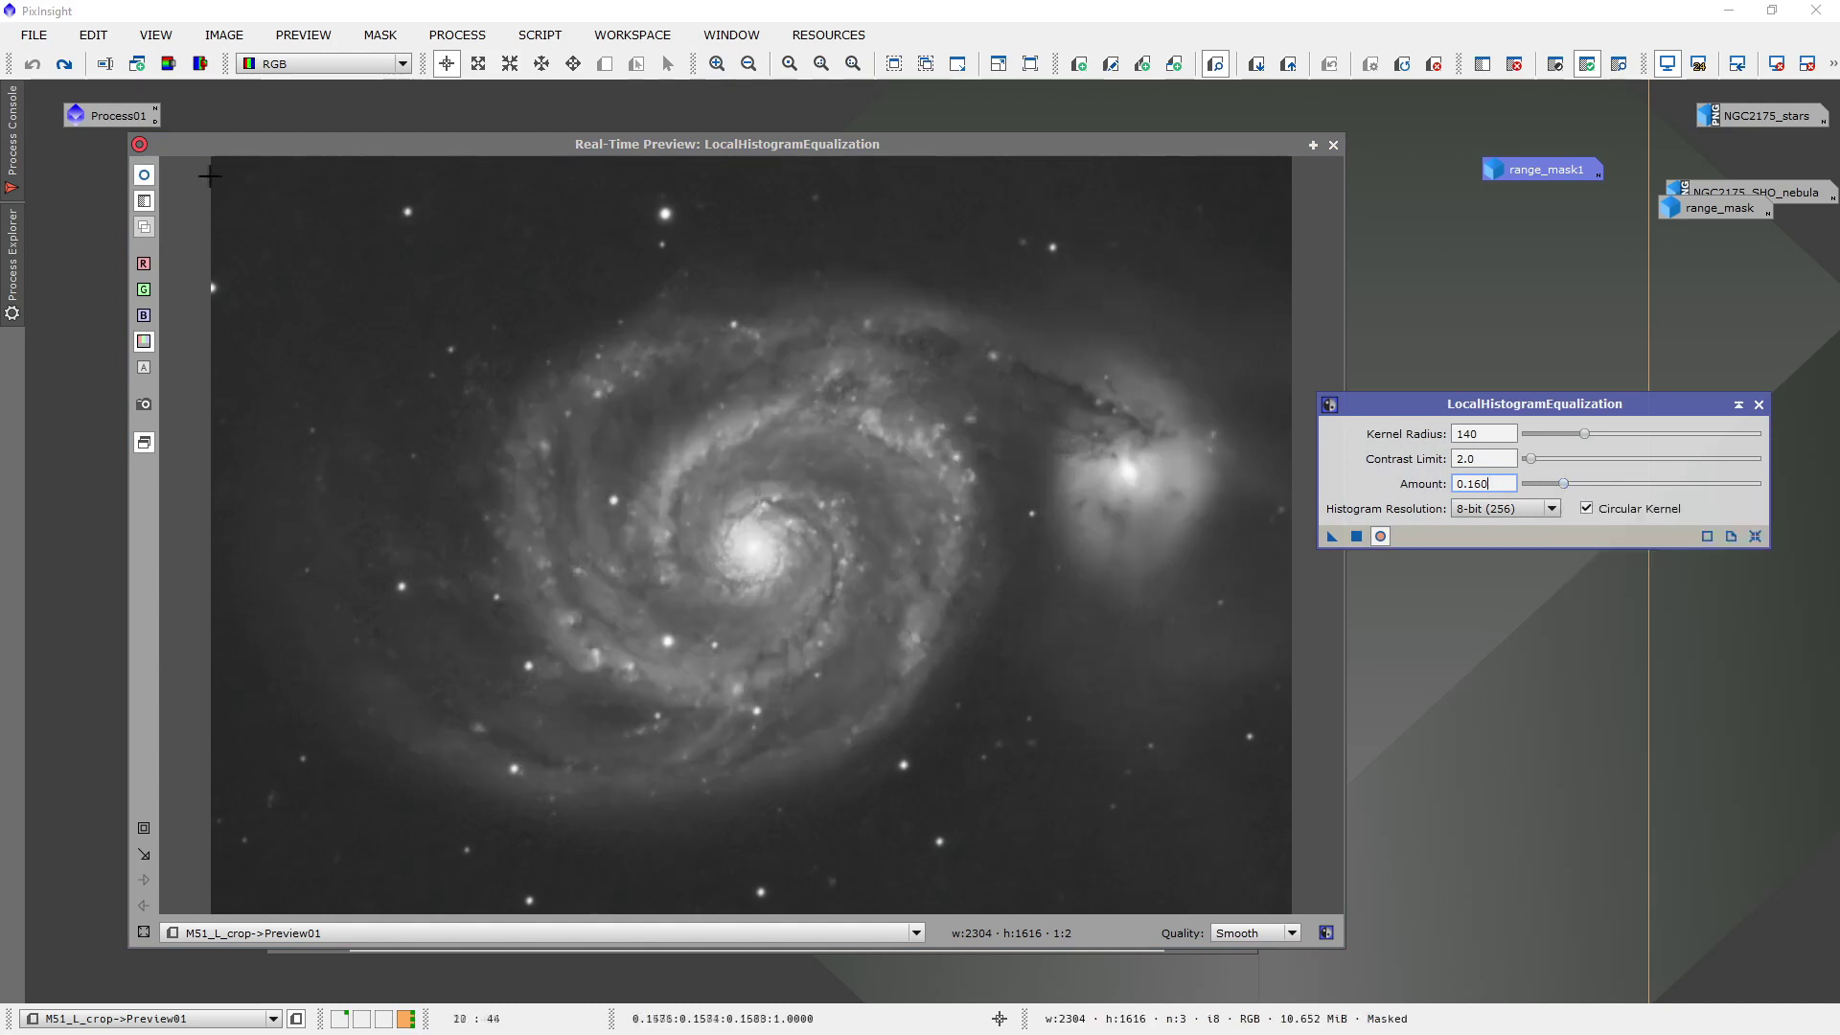
pyautogui.click(144, 177)
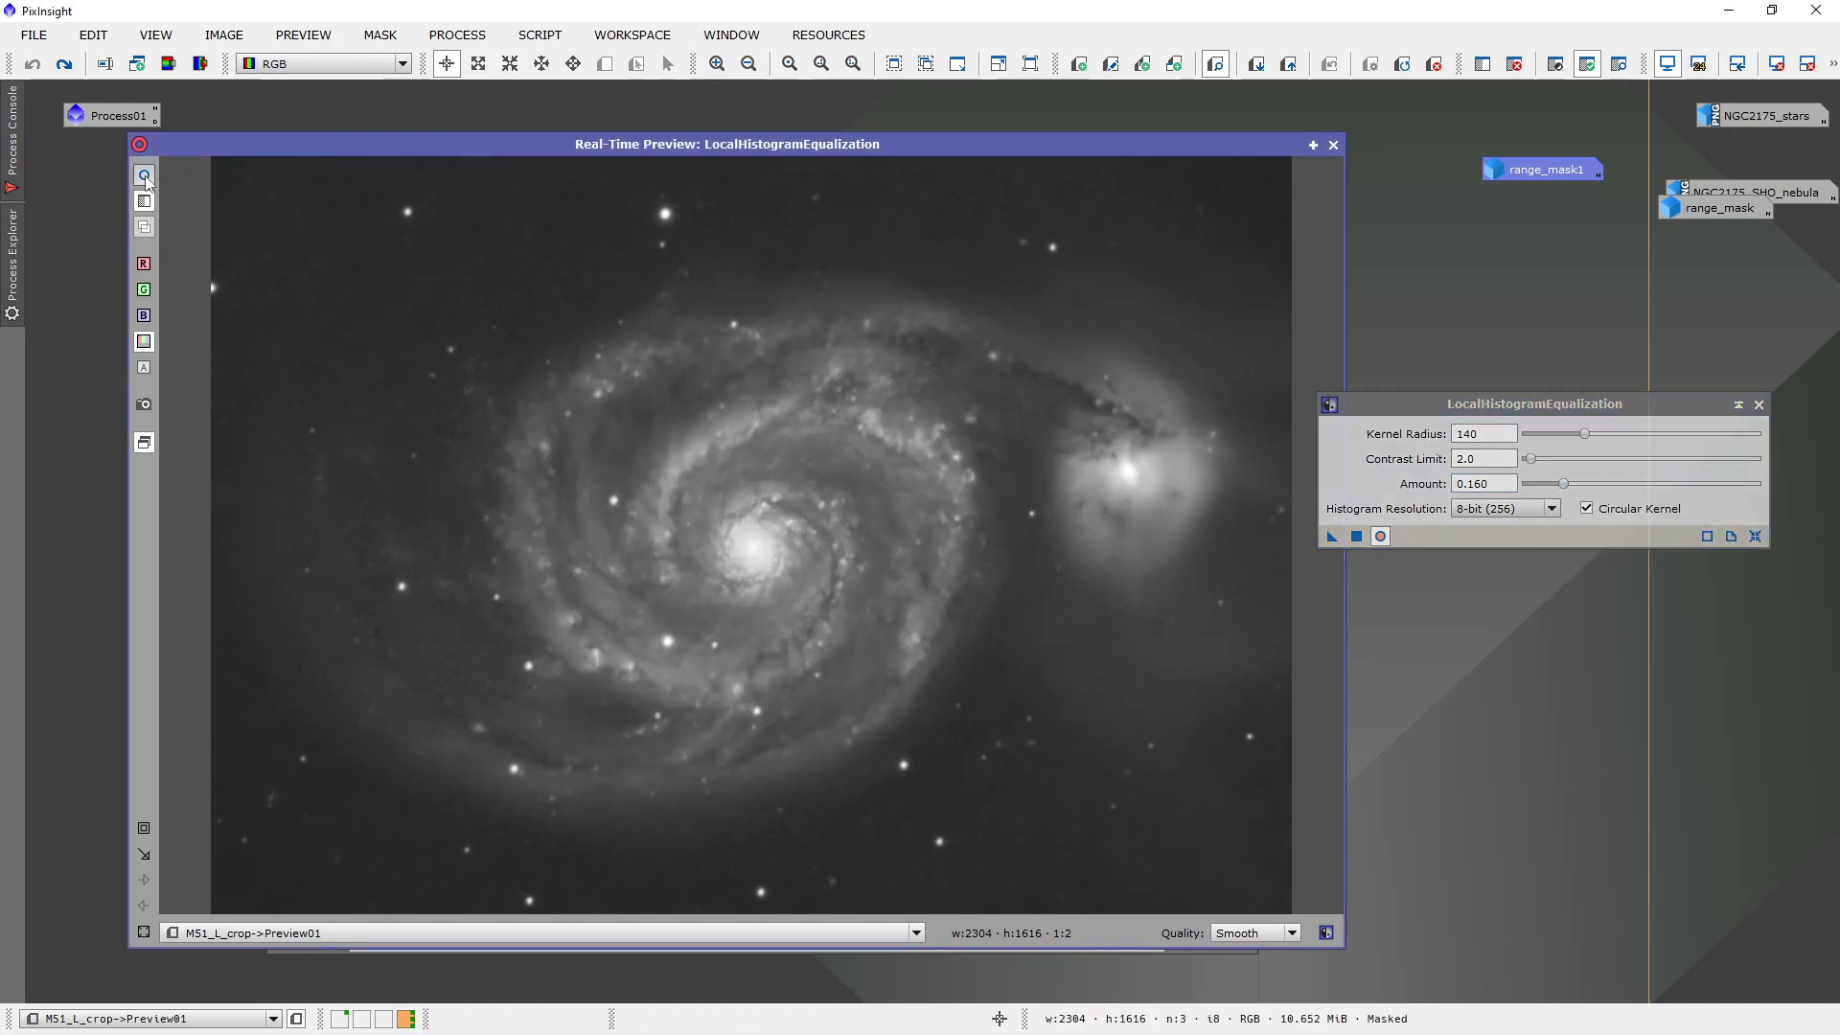
pyautogui.click(1568, 486)
pyautogui.click(1573, 484)
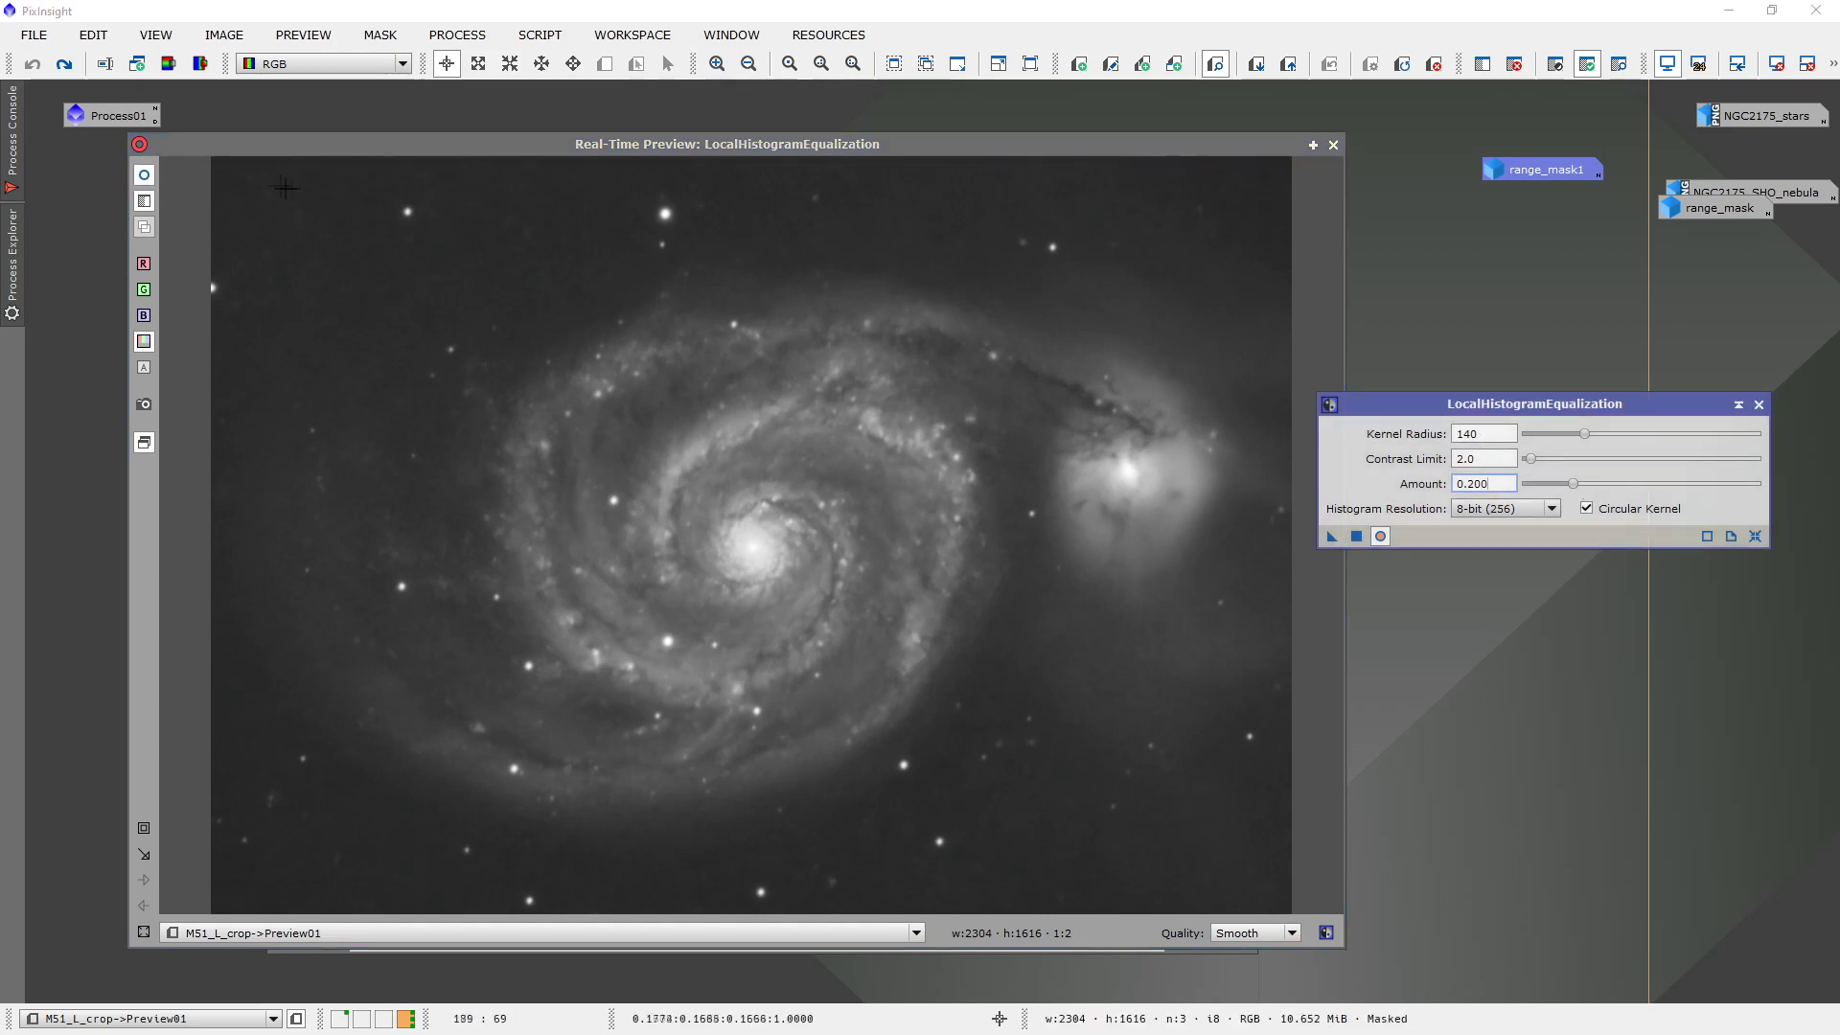
pyautogui.click(145, 174)
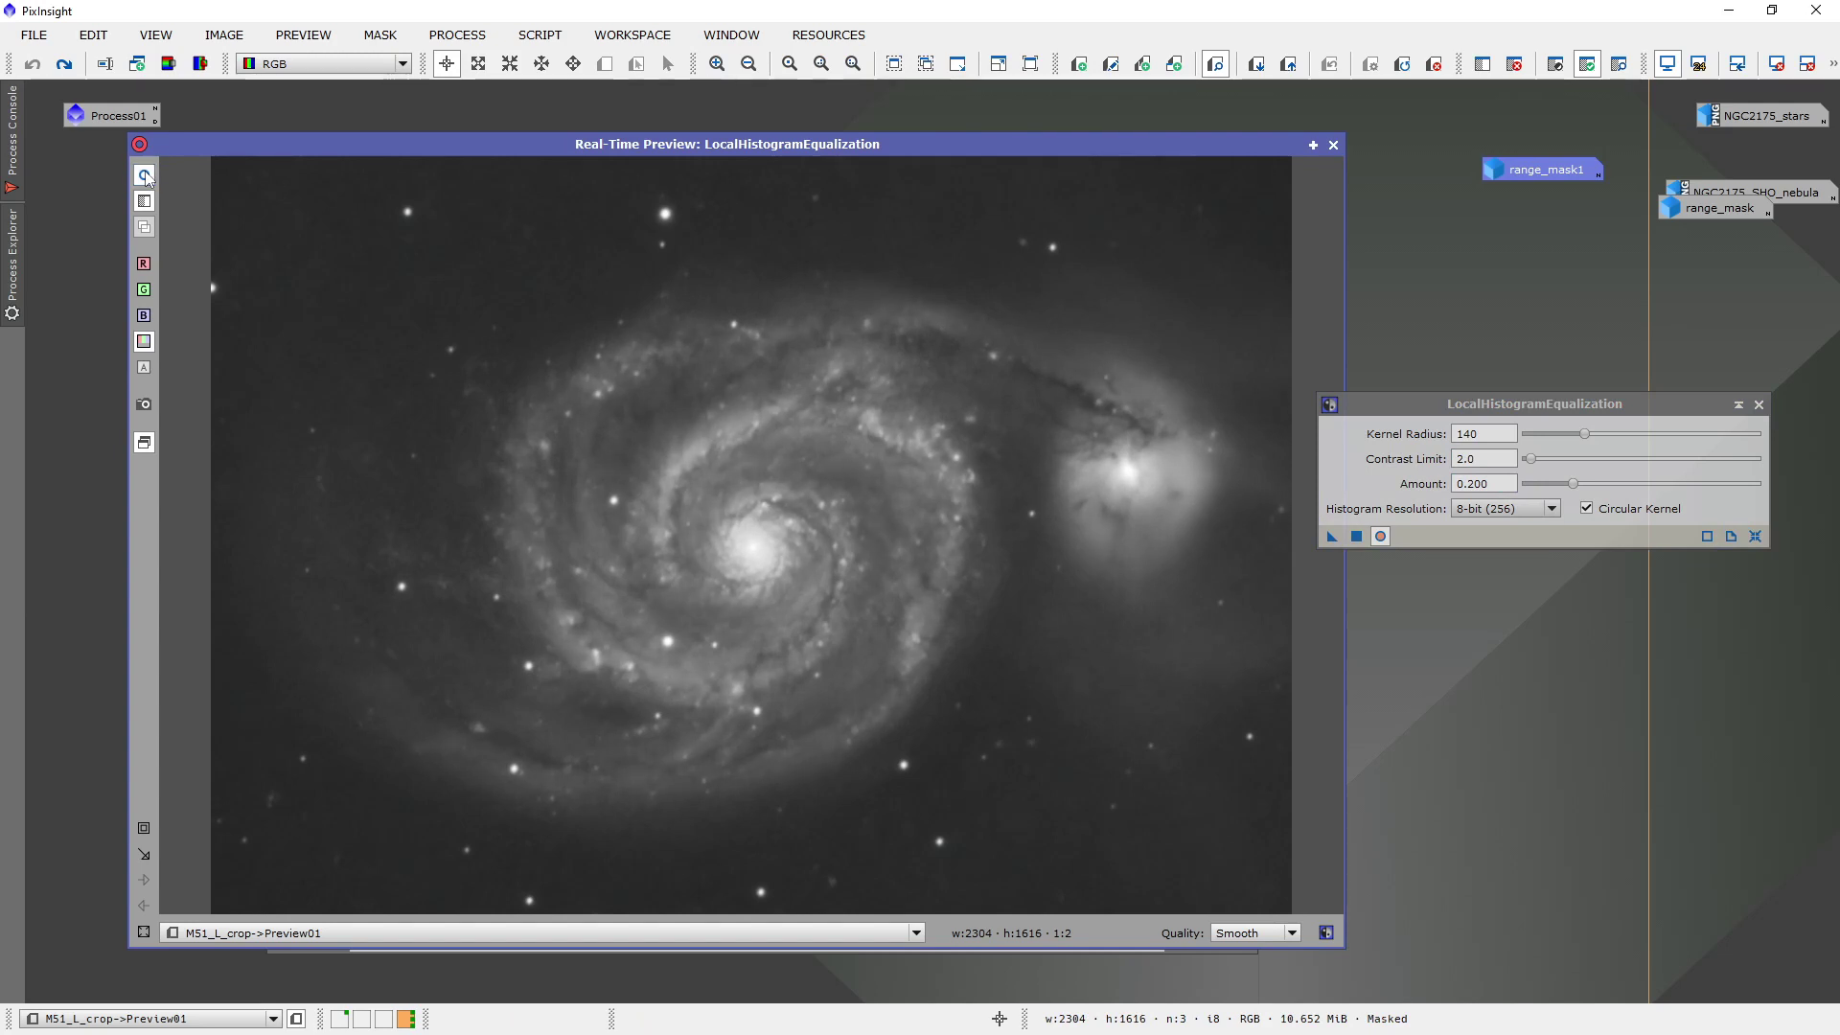
pyautogui.click(1333, 145)
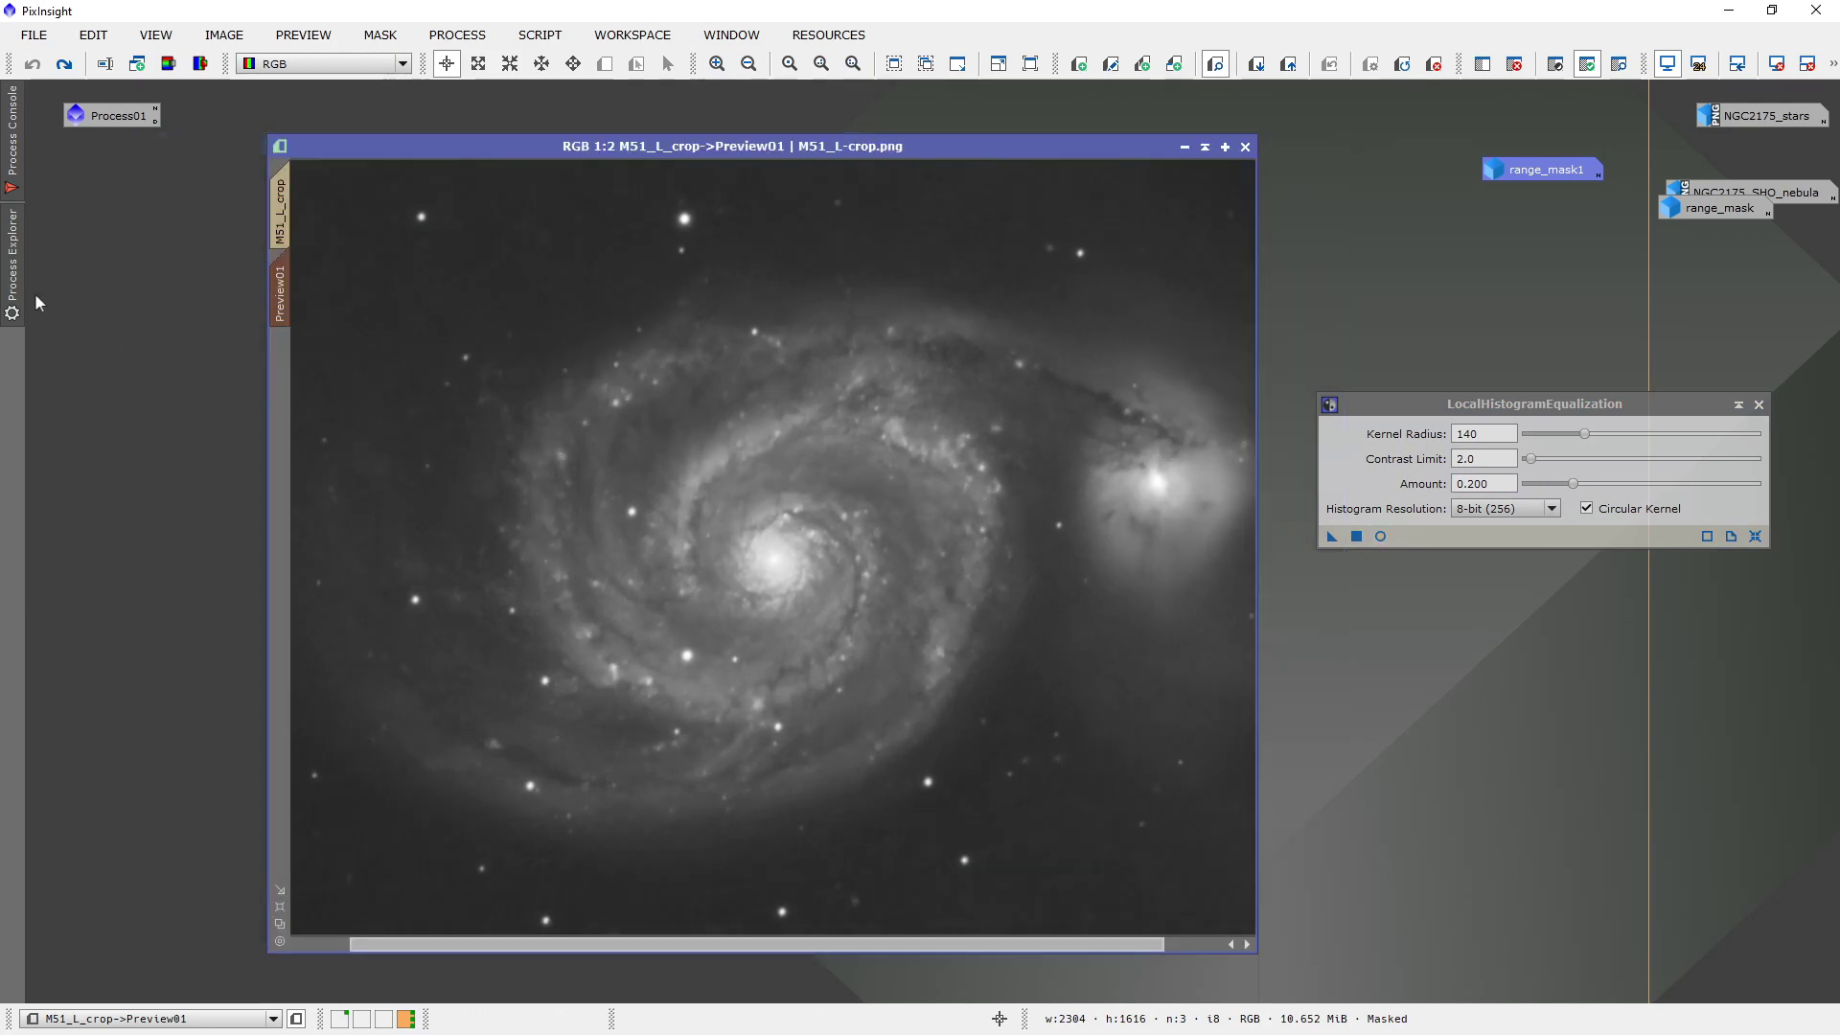
pyautogui.click(280, 213)
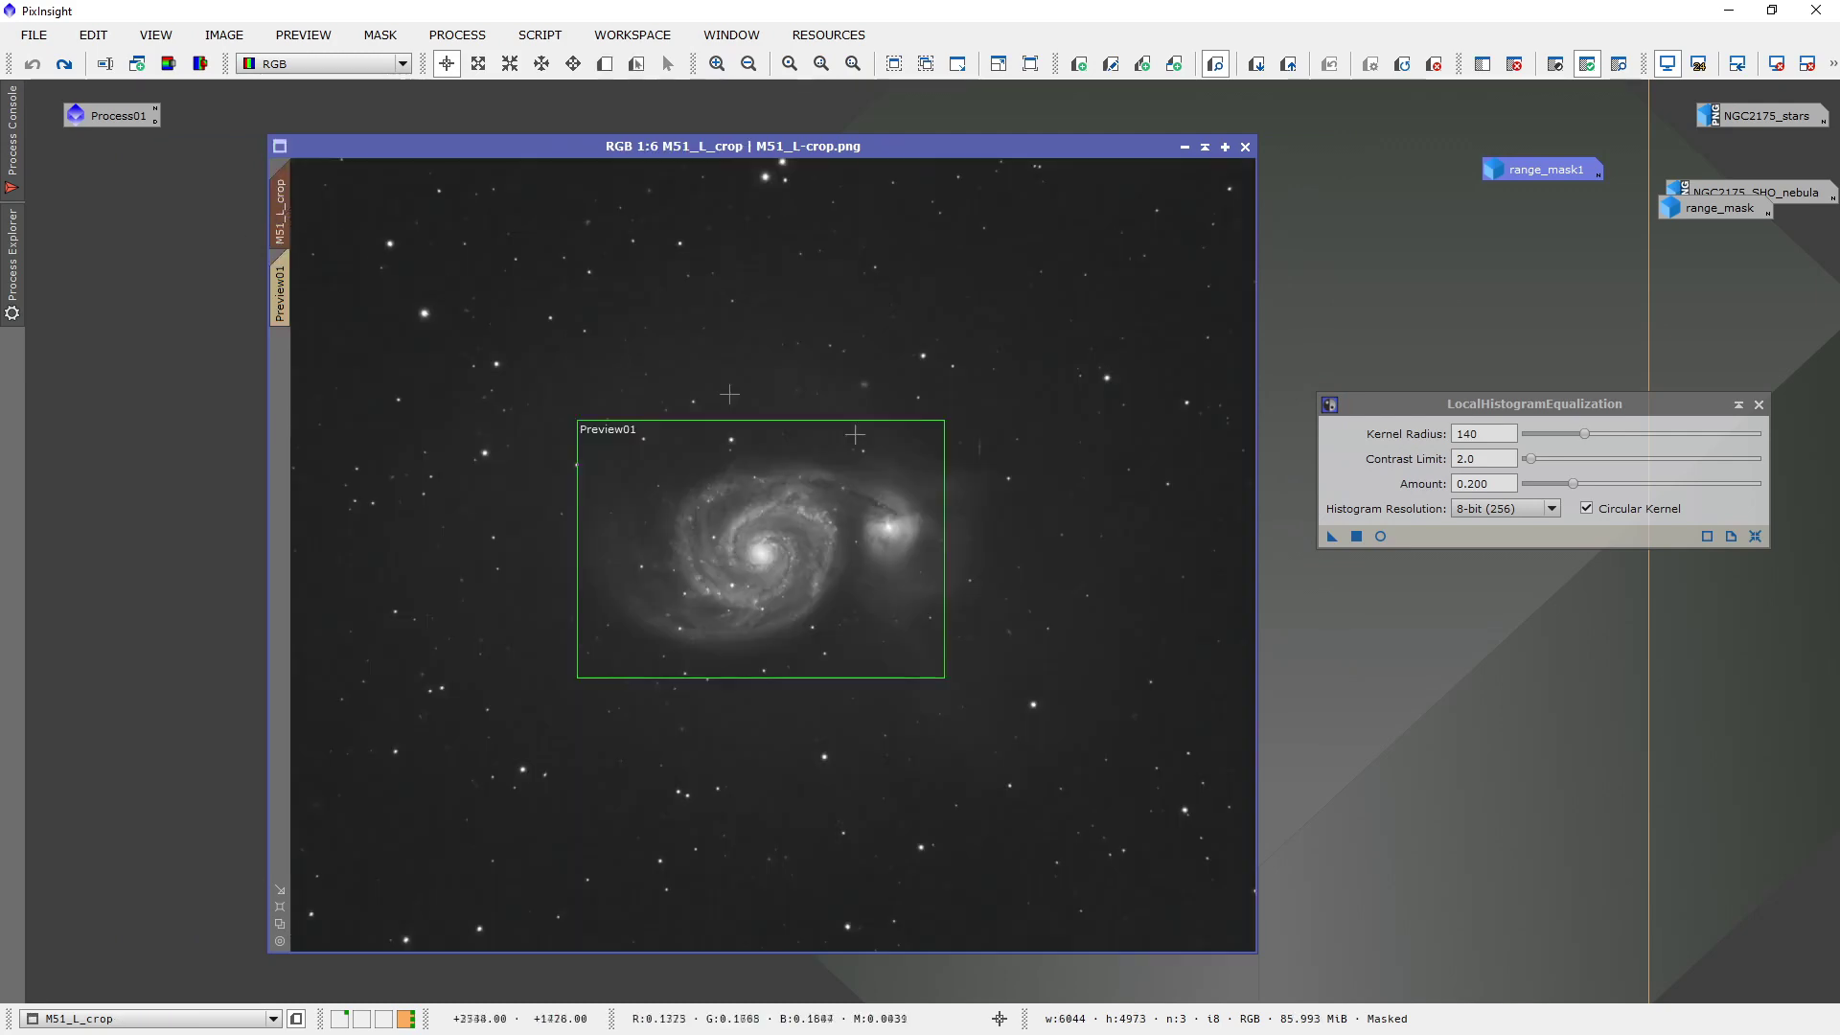
# Preview and apply the radius 140, amount 0.200 equalization to the whole masked M51_L_crop.
pyautogui.click(1380, 537)
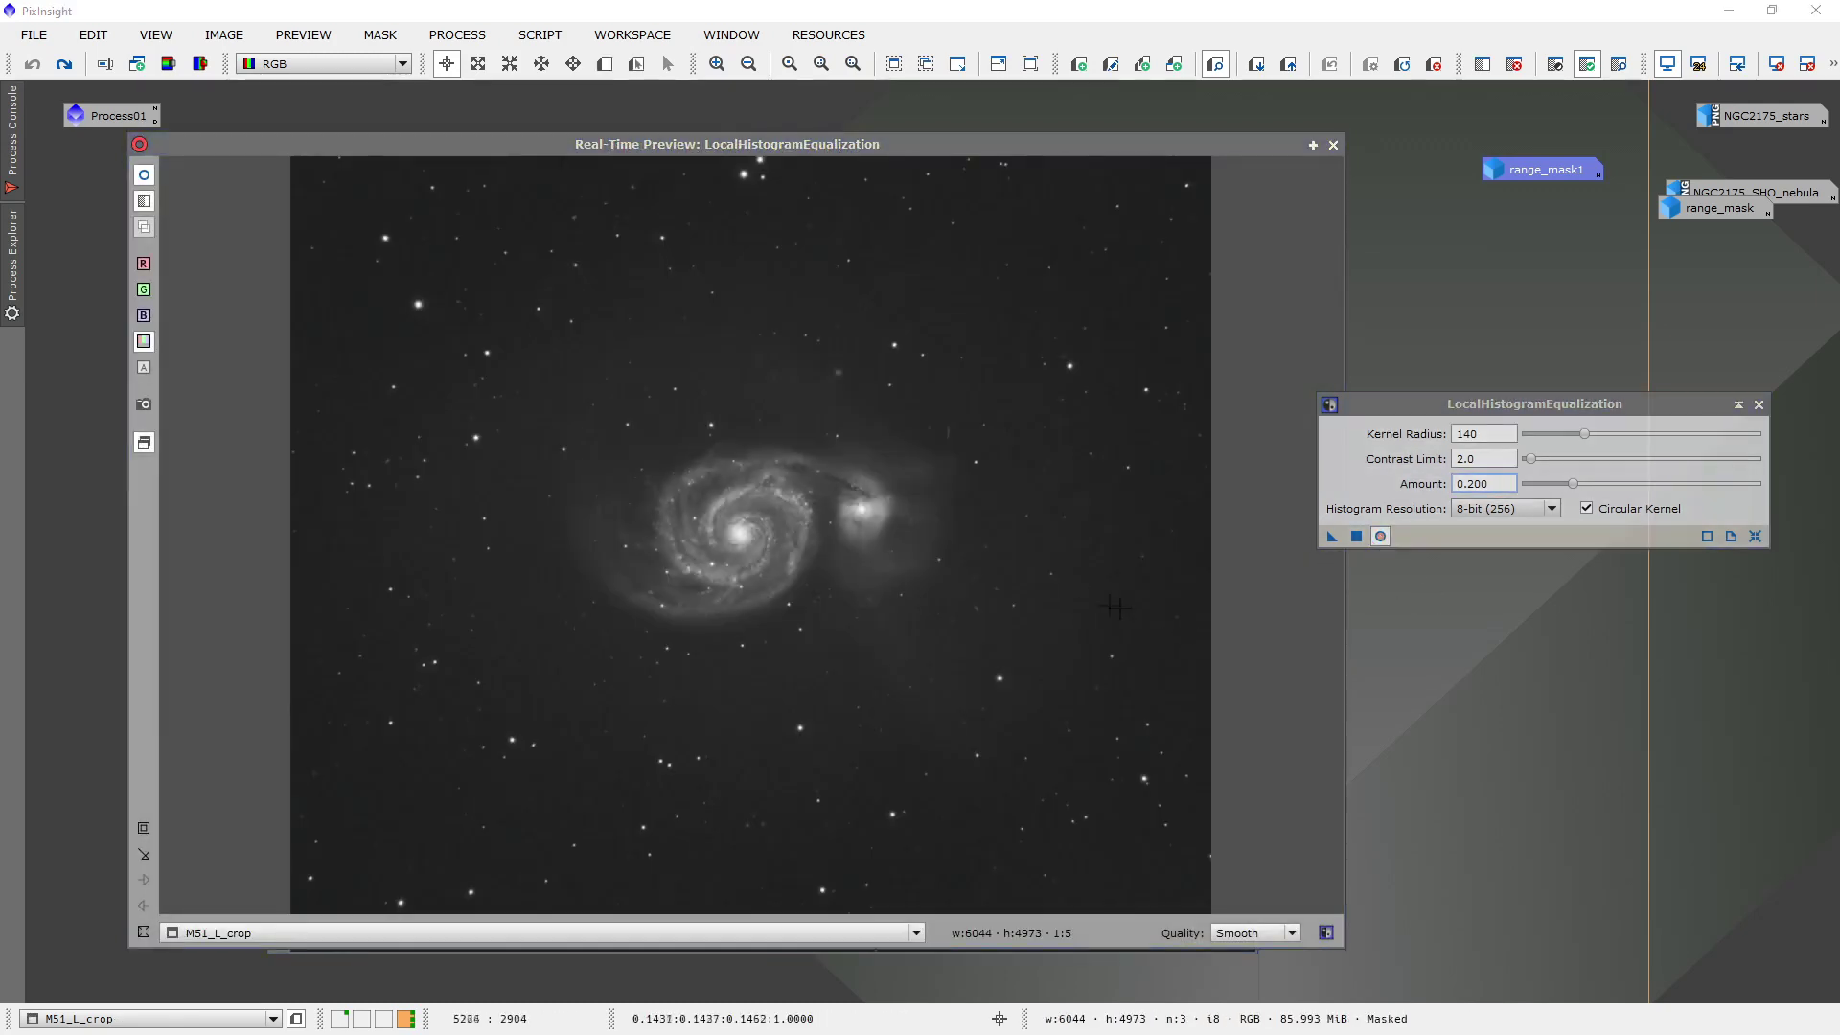
pyautogui.click(144, 176)
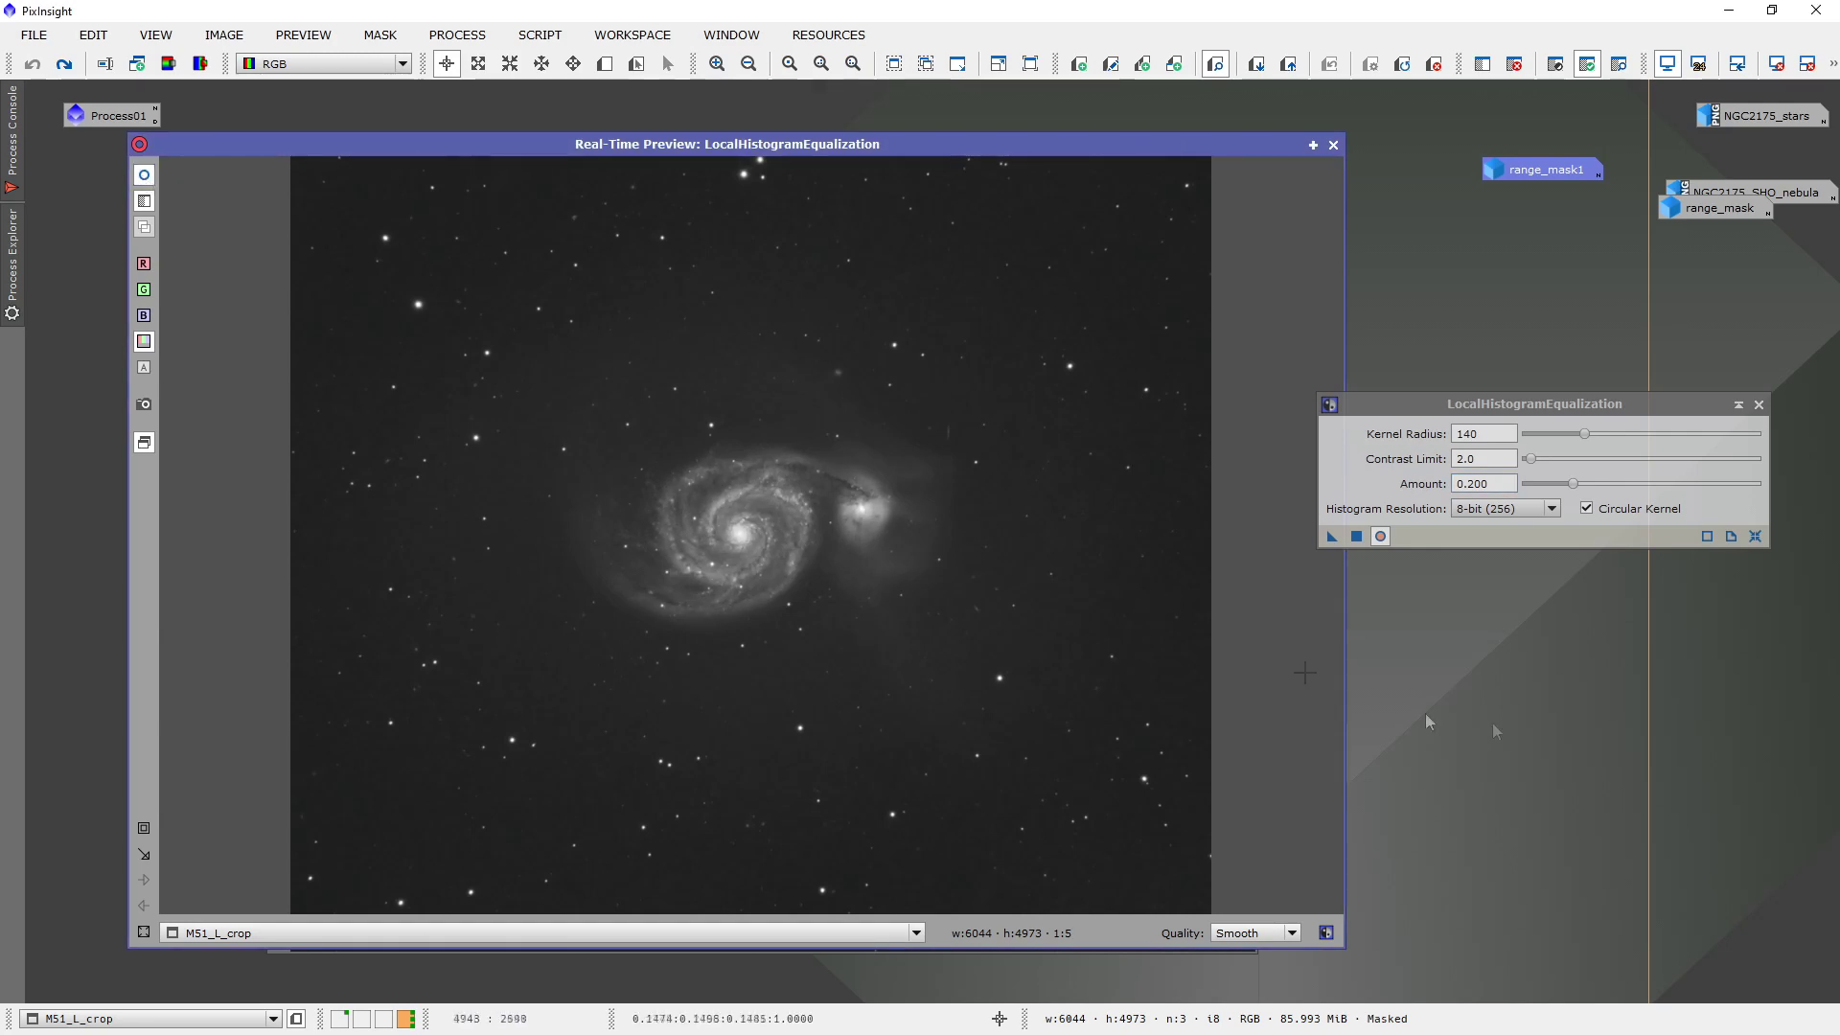
pyautogui.click(1356, 536)
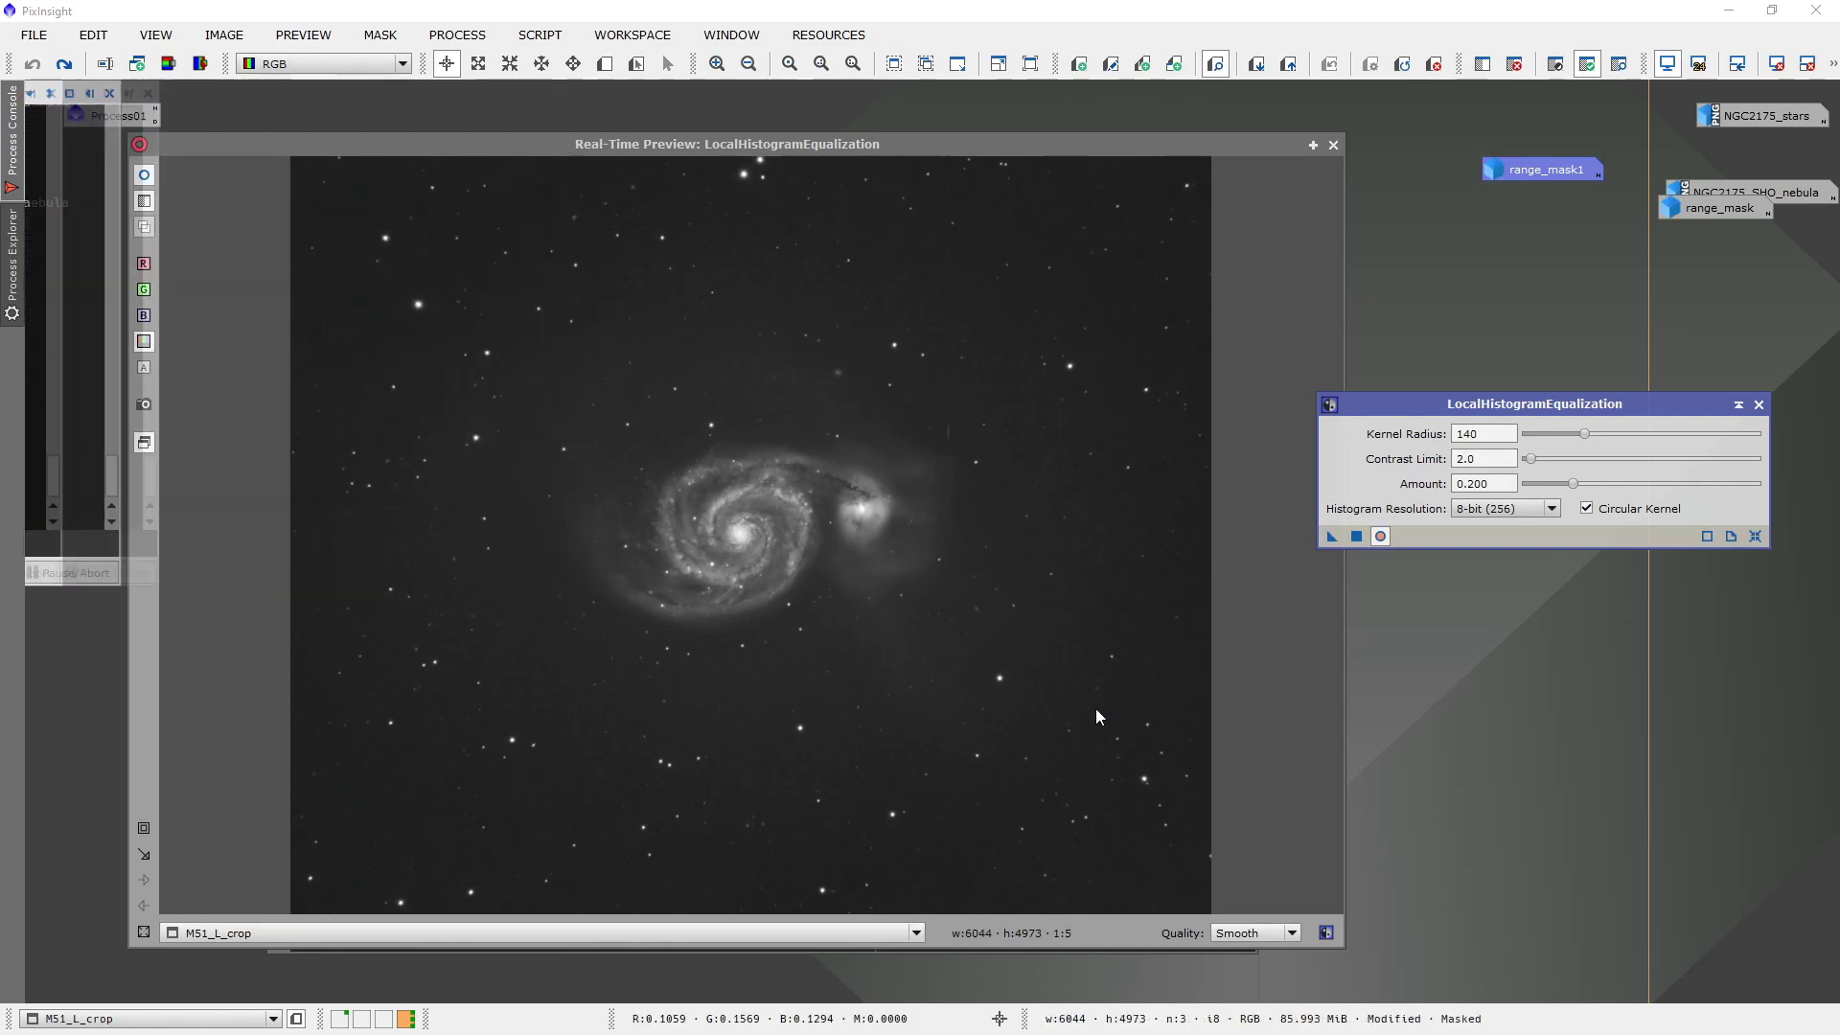
pyautogui.click(1333, 146)
# Compare before/after via undo/redo, then reset equalization to radius 64, amount 1.000 on Preview01.
pyautogui.hotkey('ctrl', '+')
pyautogui.hotkey('ctrl', '+')
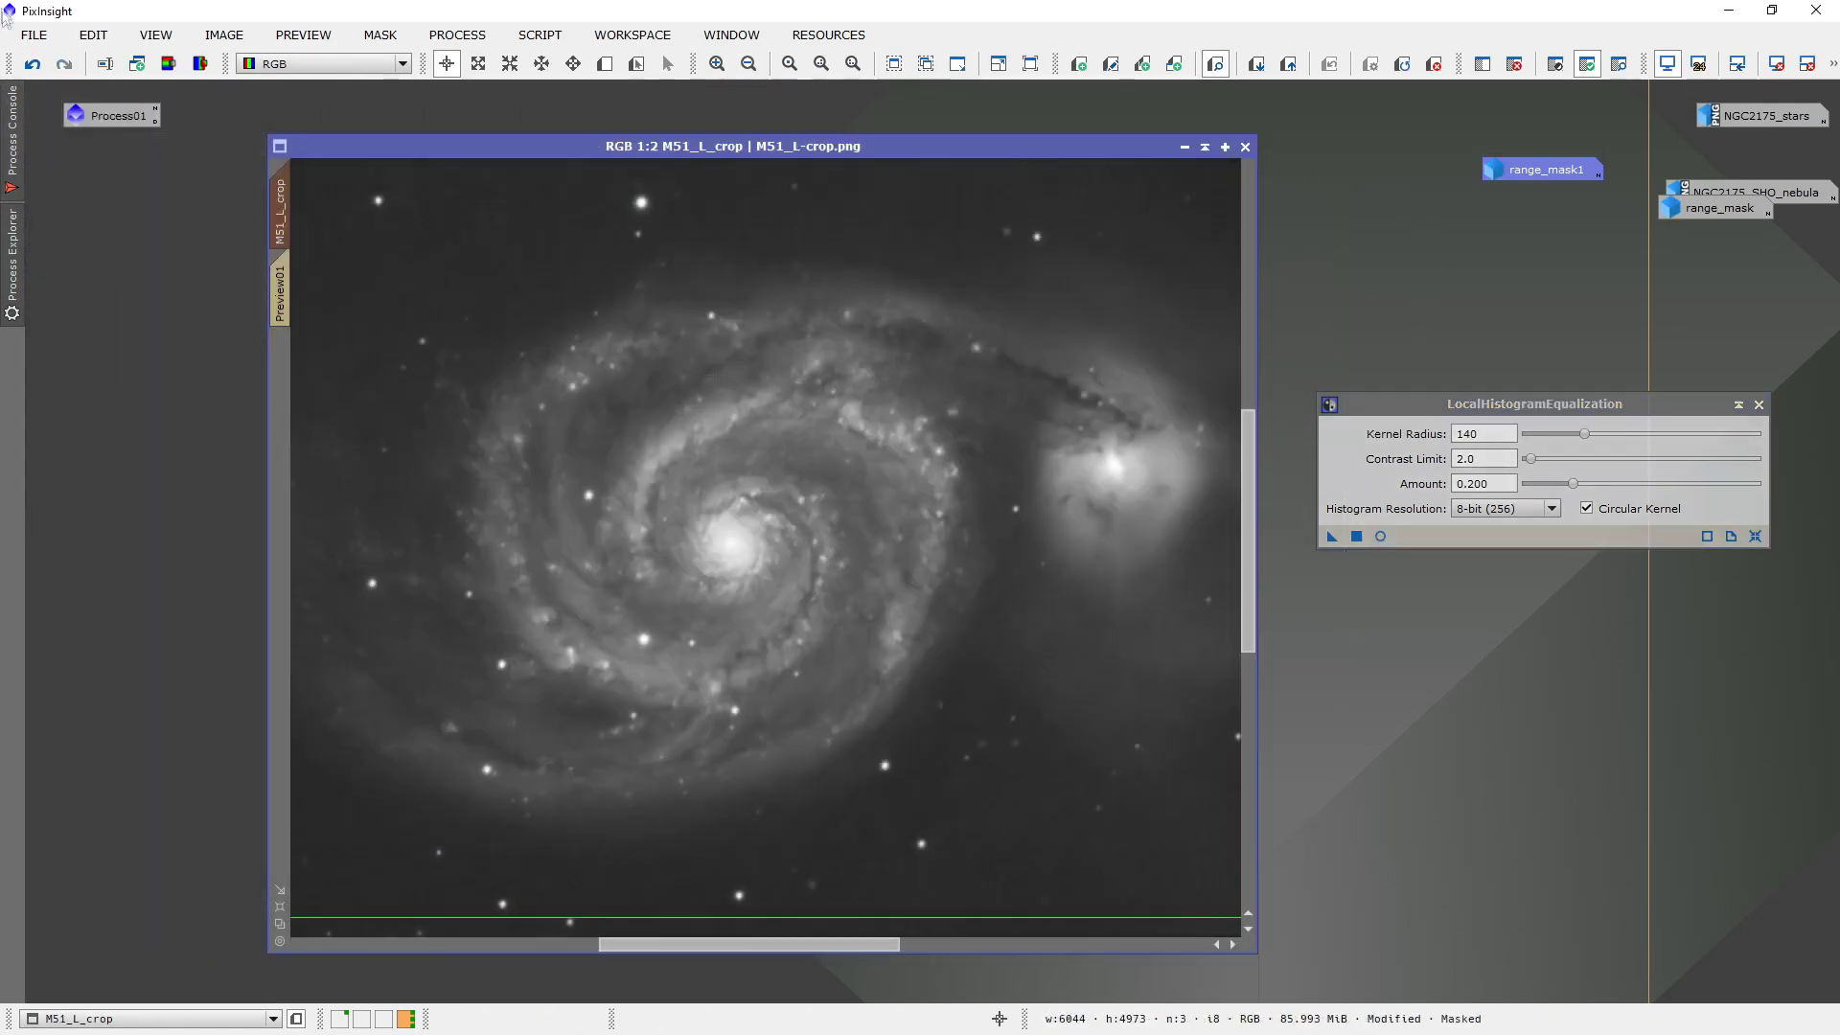
pyautogui.click(31, 63)
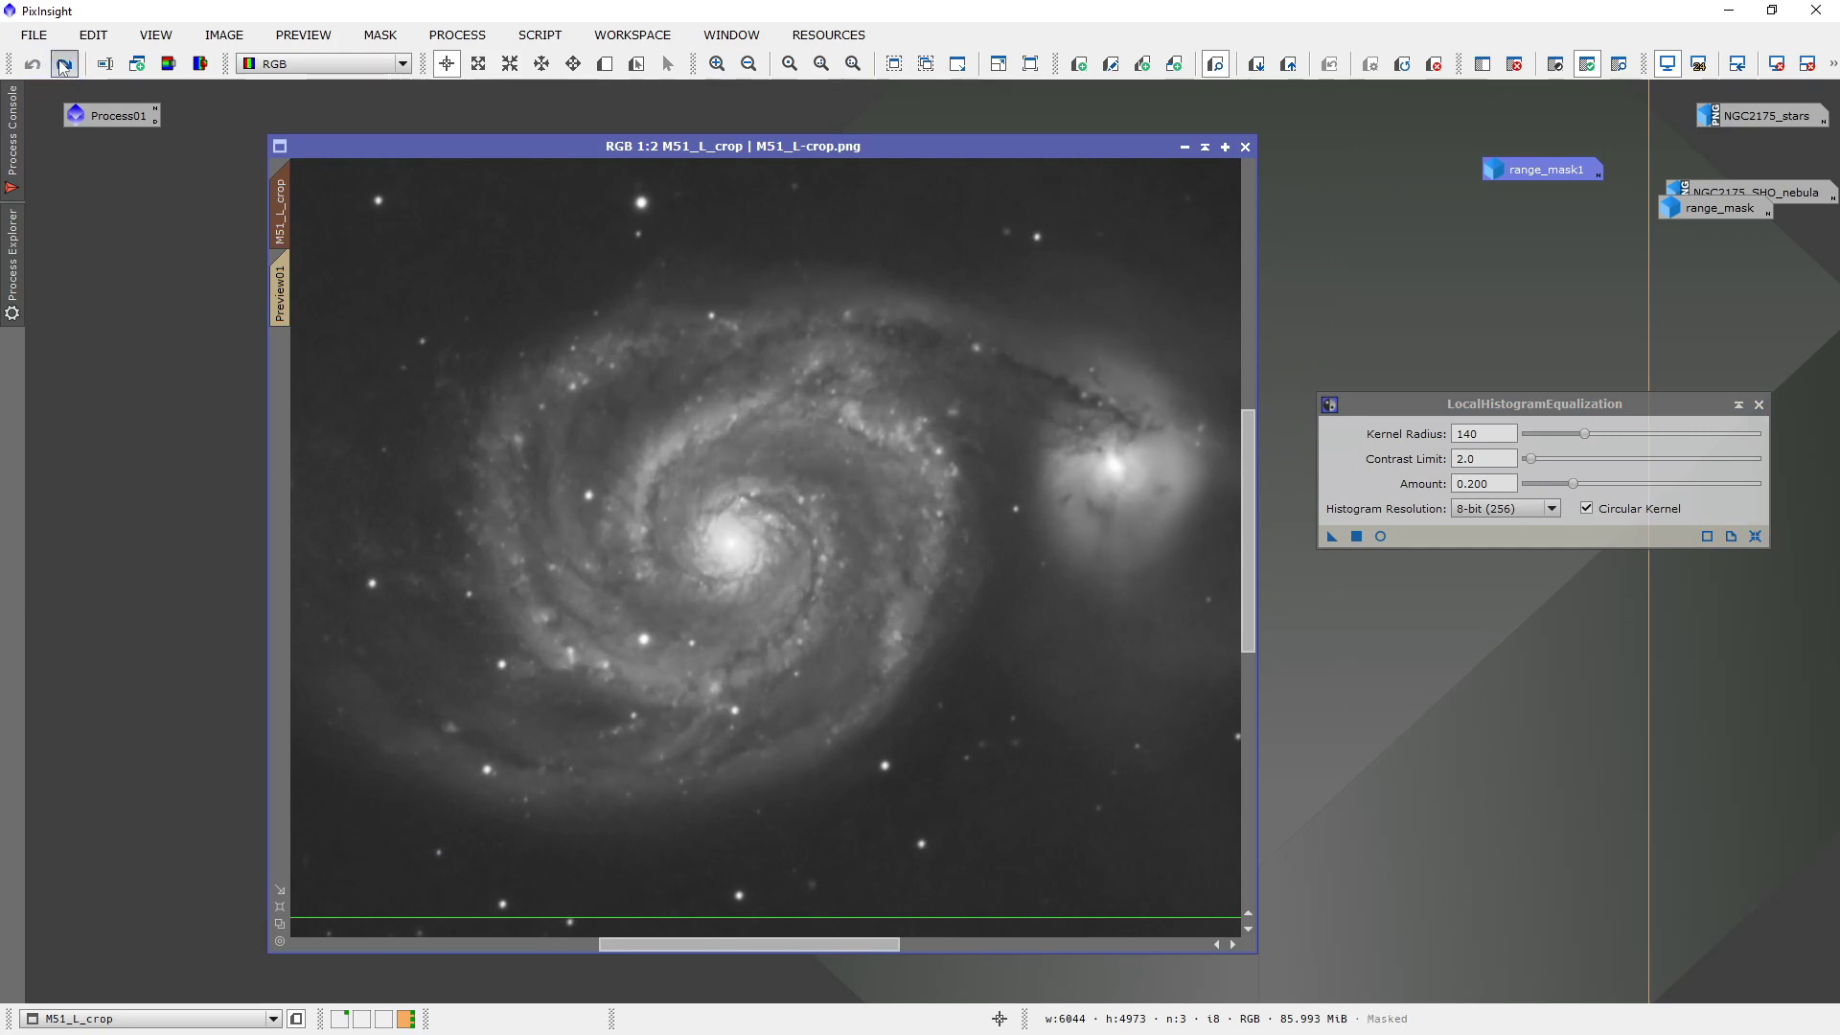
pyautogui.click(62, 65)
pyautogui.scroll(-4, 704, 629)
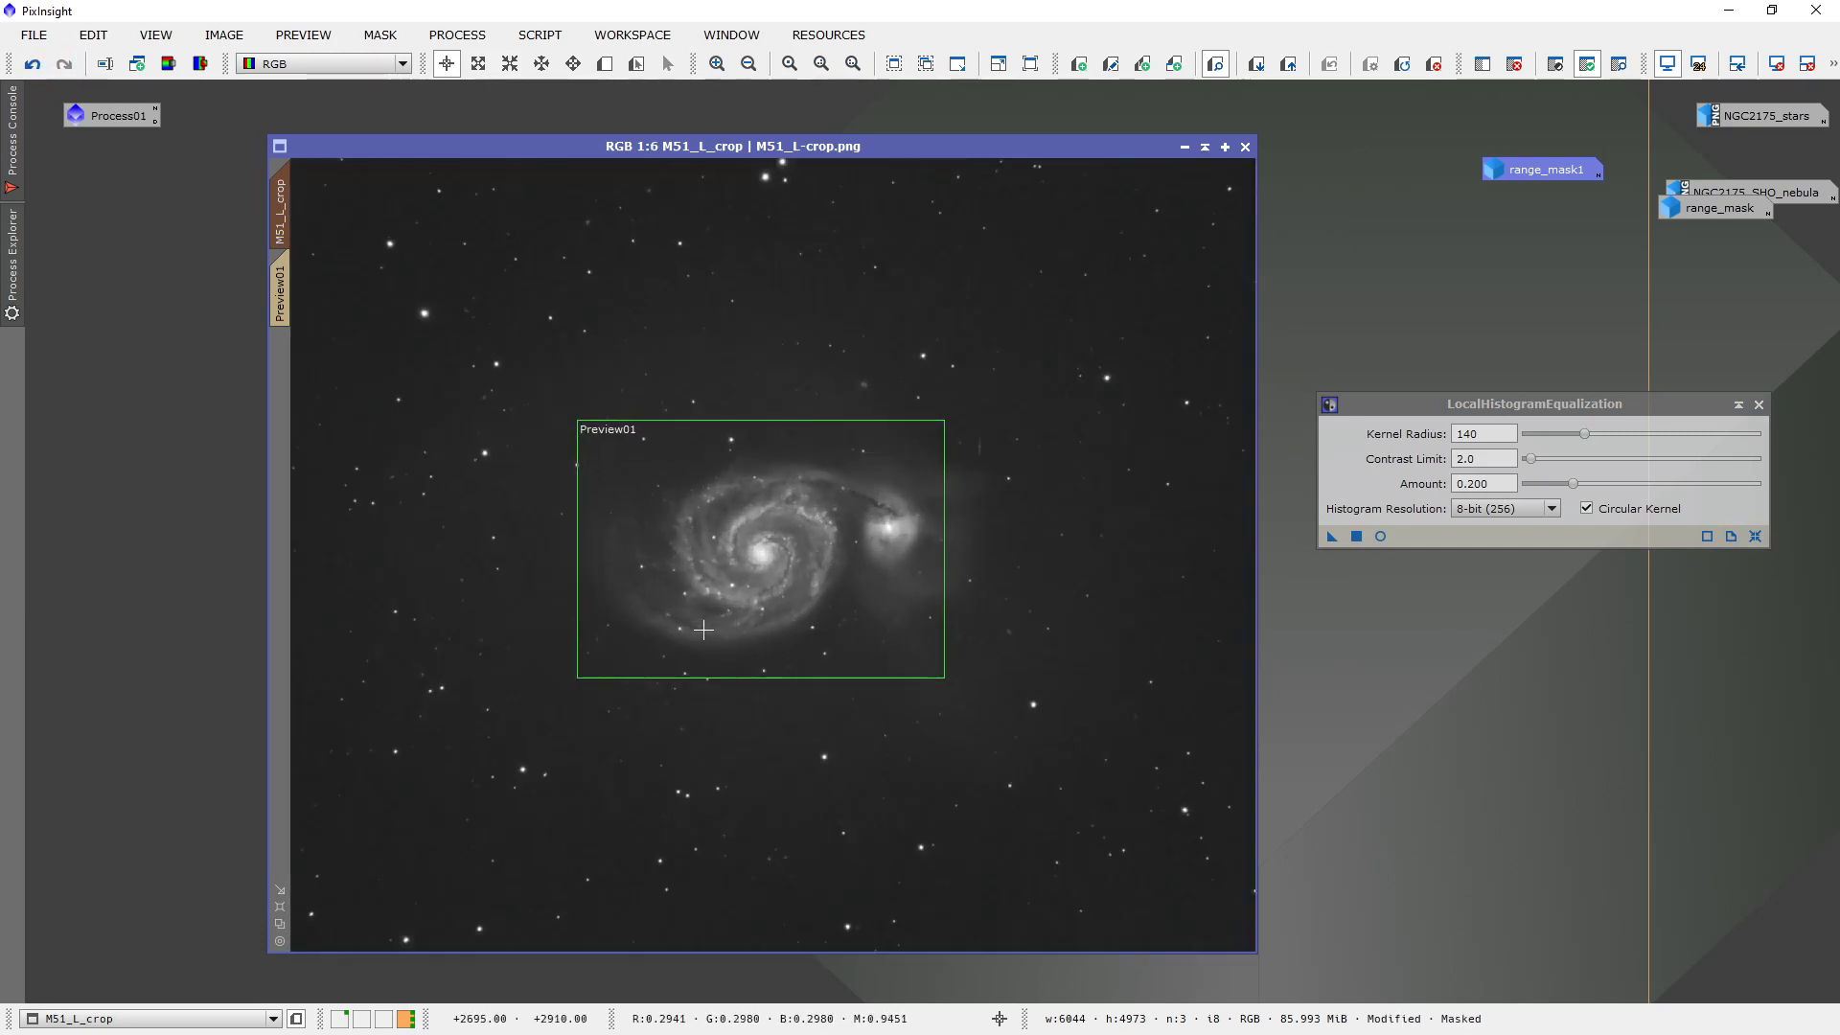
pyautogui.click(279, 293)
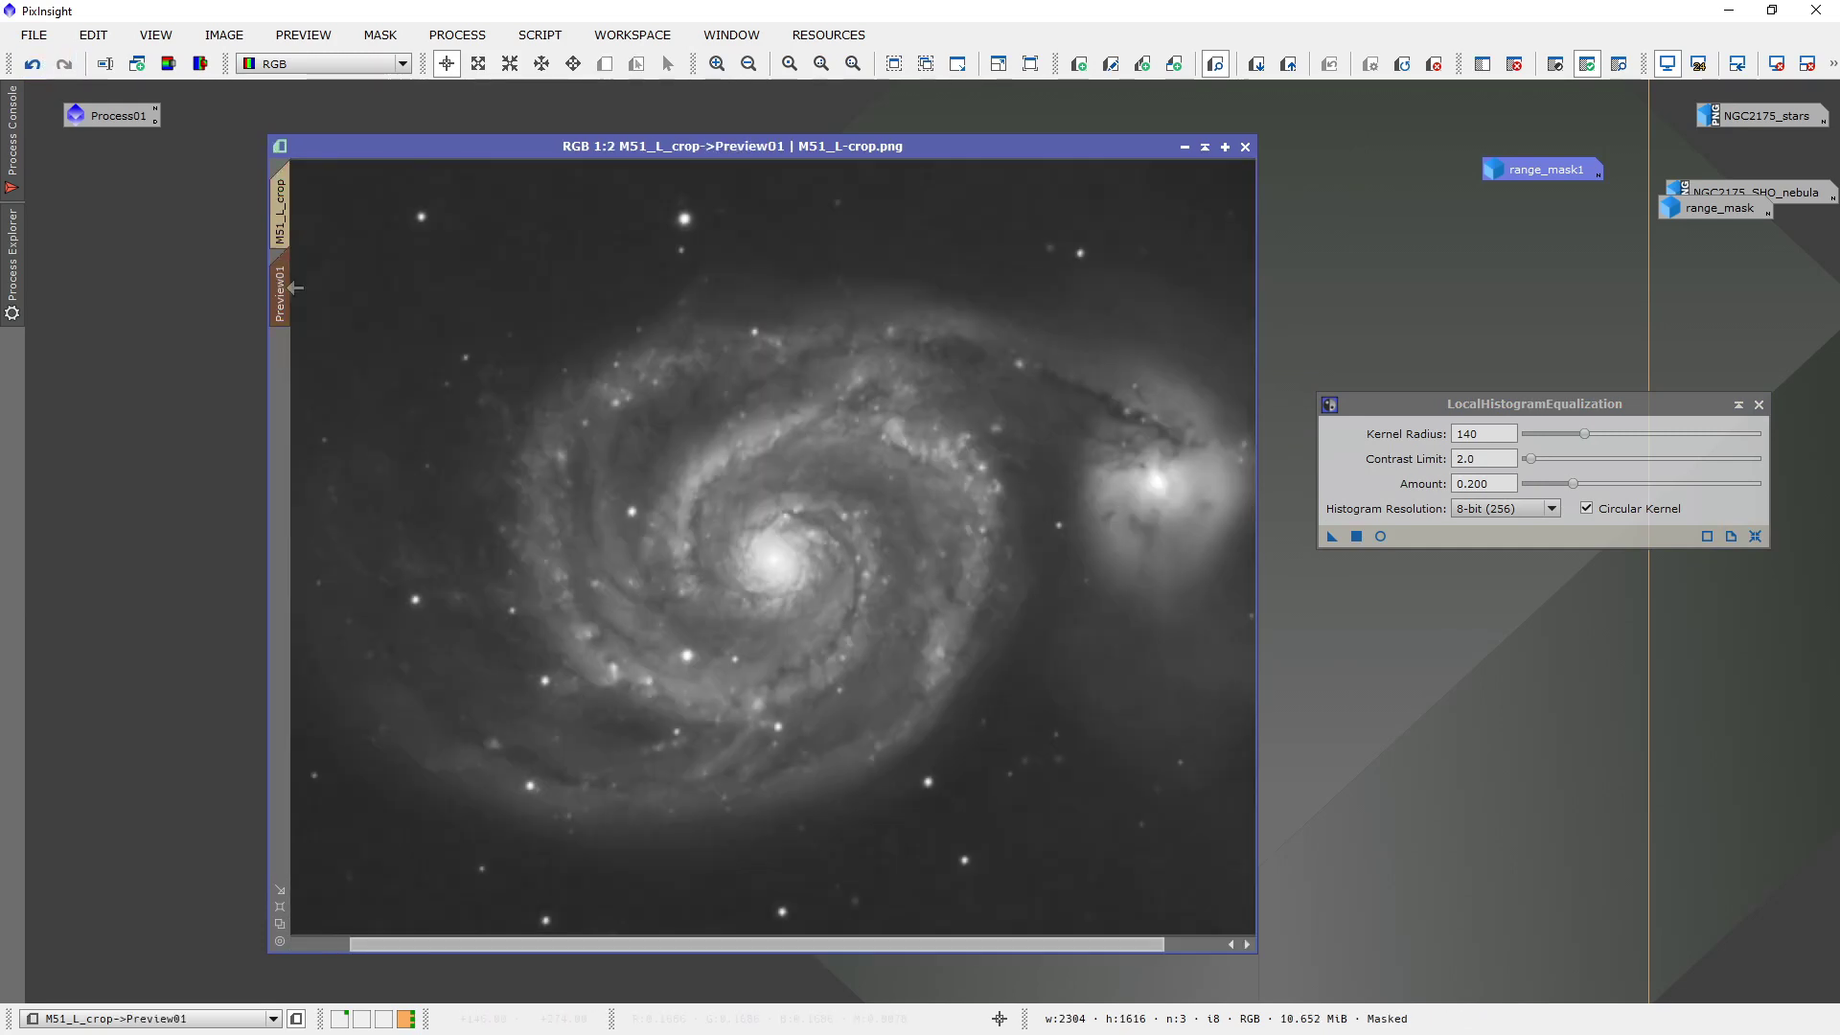
pyautogui.click(1757, 538)
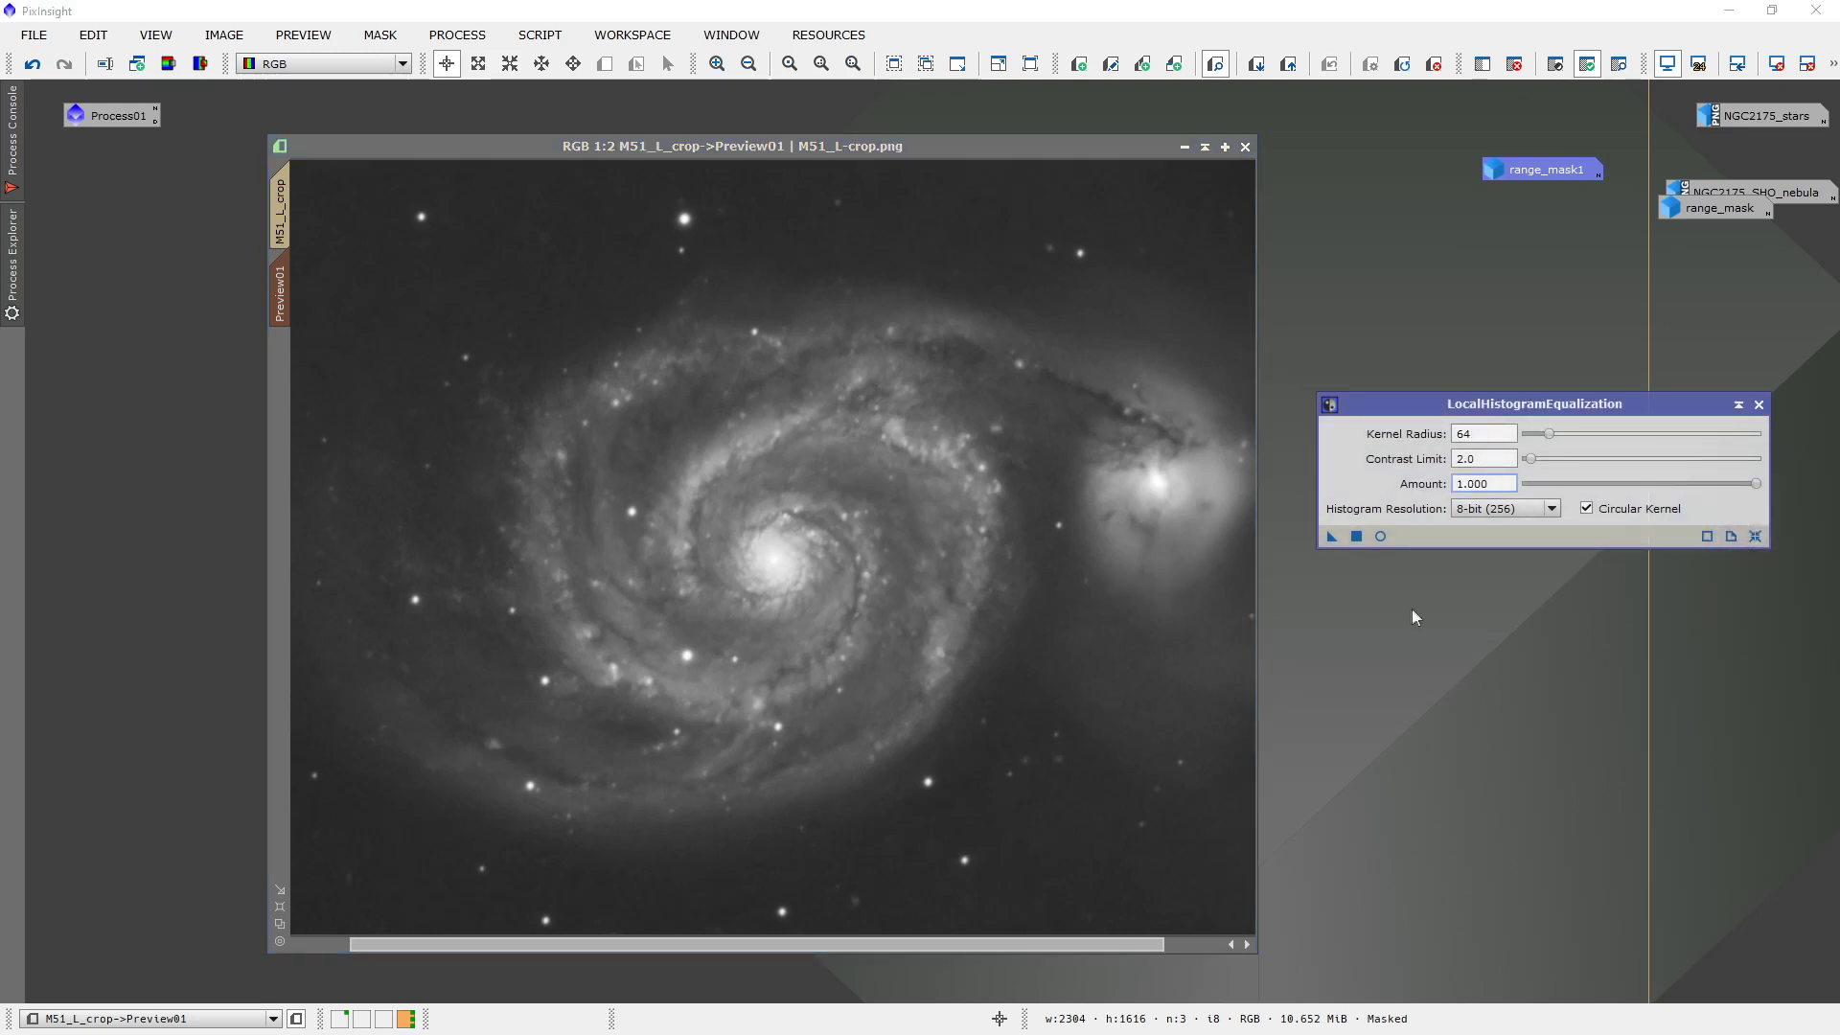
# Shrink the kernel radius to 32 for fine detail in a live preview.
pyautogui.click(1381, 537)
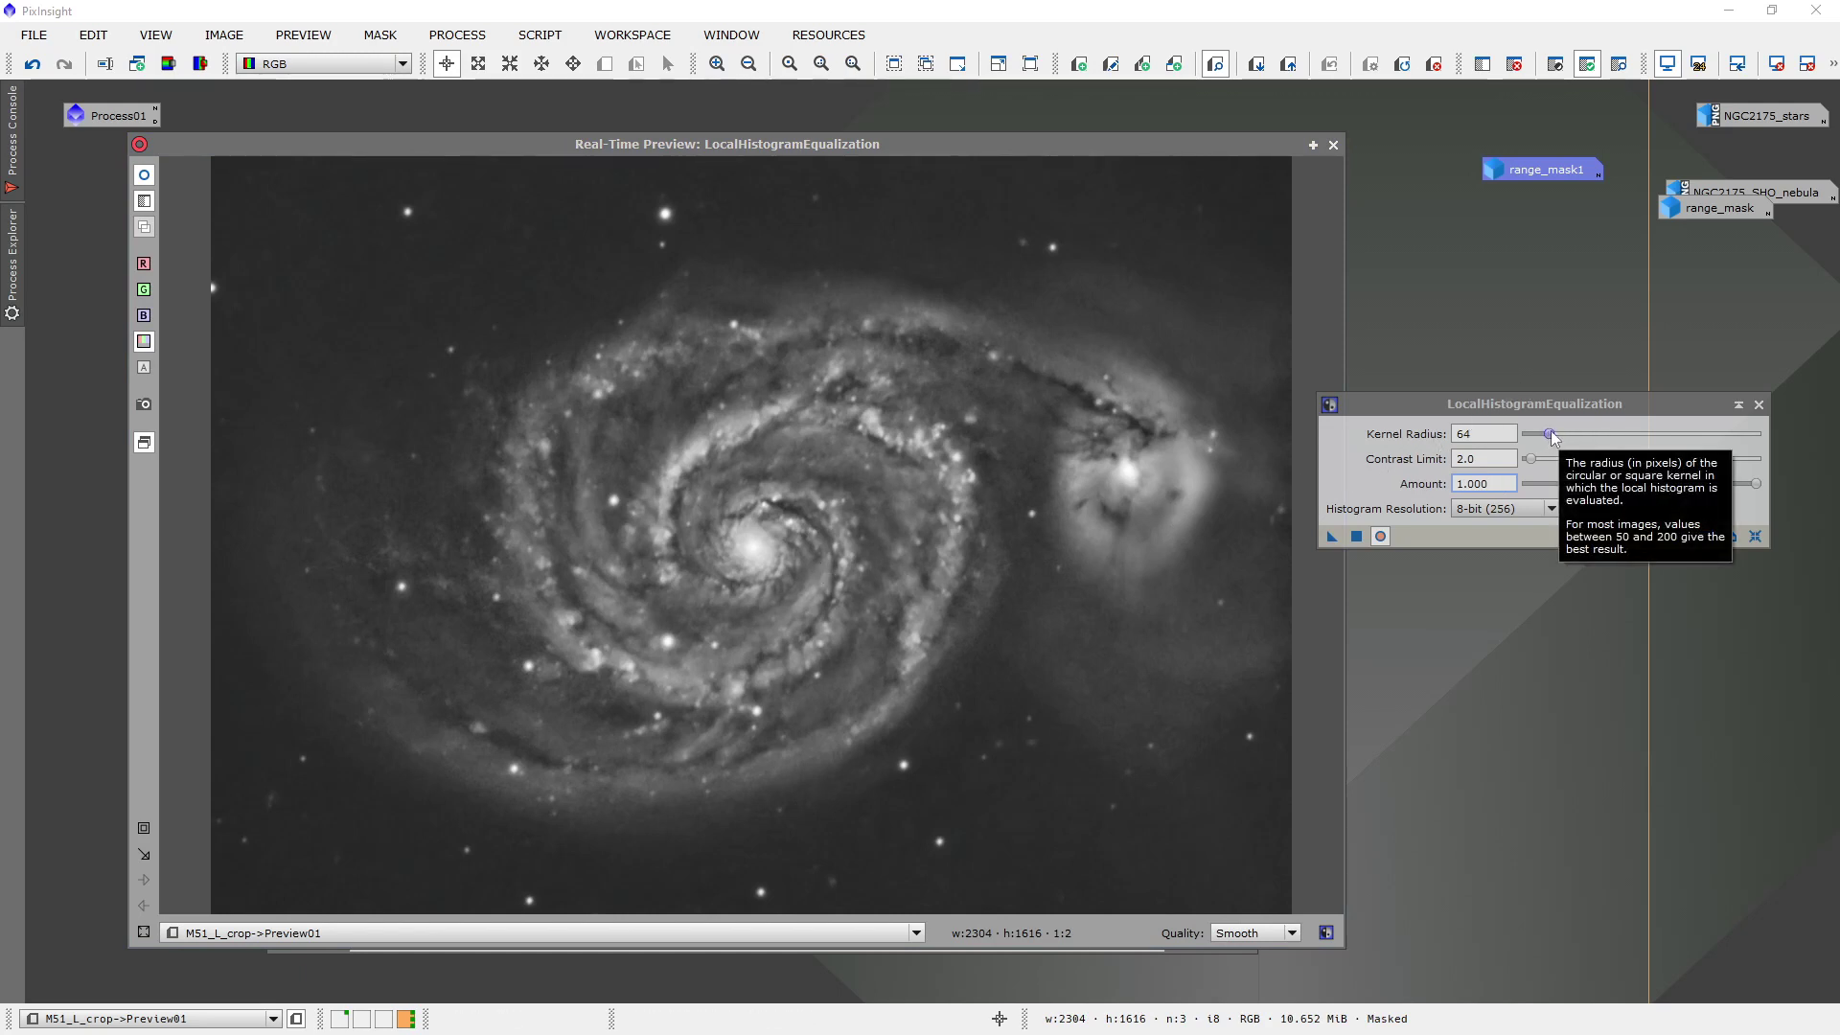
pyautogui.moveTo(1552, 434); pyautogui.dragTo(1513, 436)
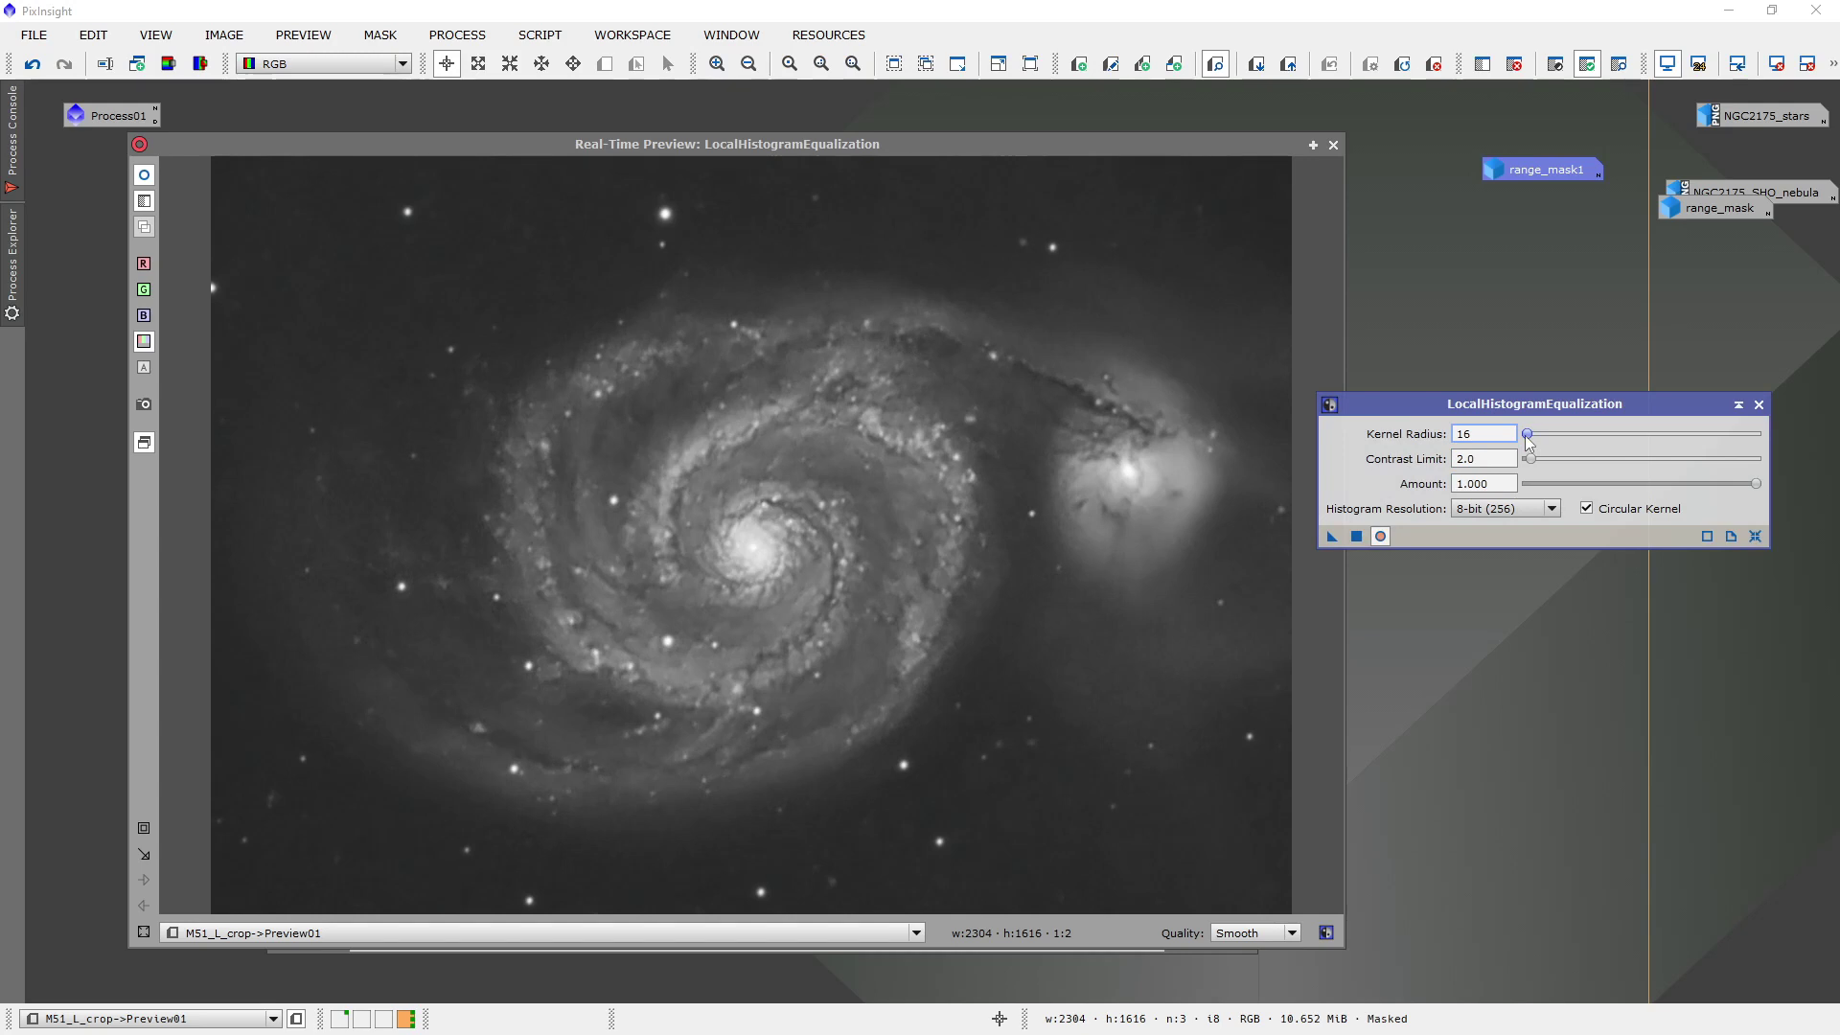
pyautogui.click(1533, 435)
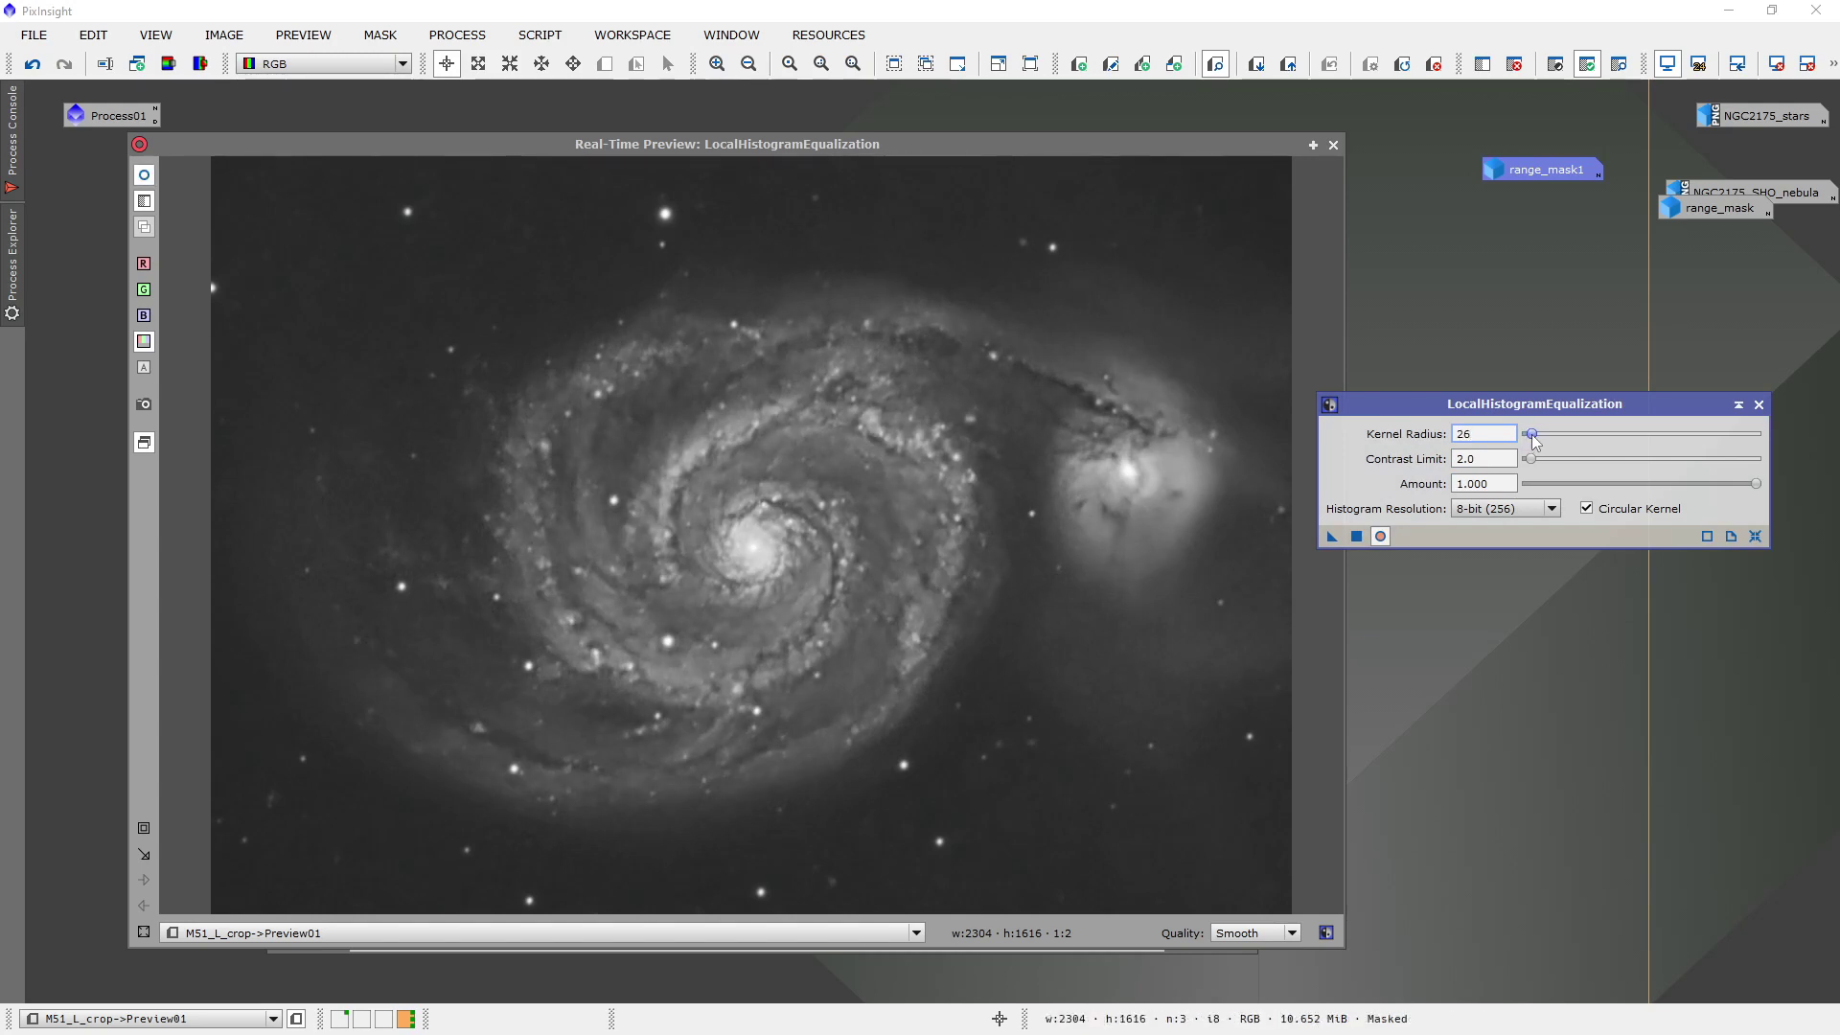
pyautogui.moveTo(1533, 435); pyautogui.dragTo(1535, 436)
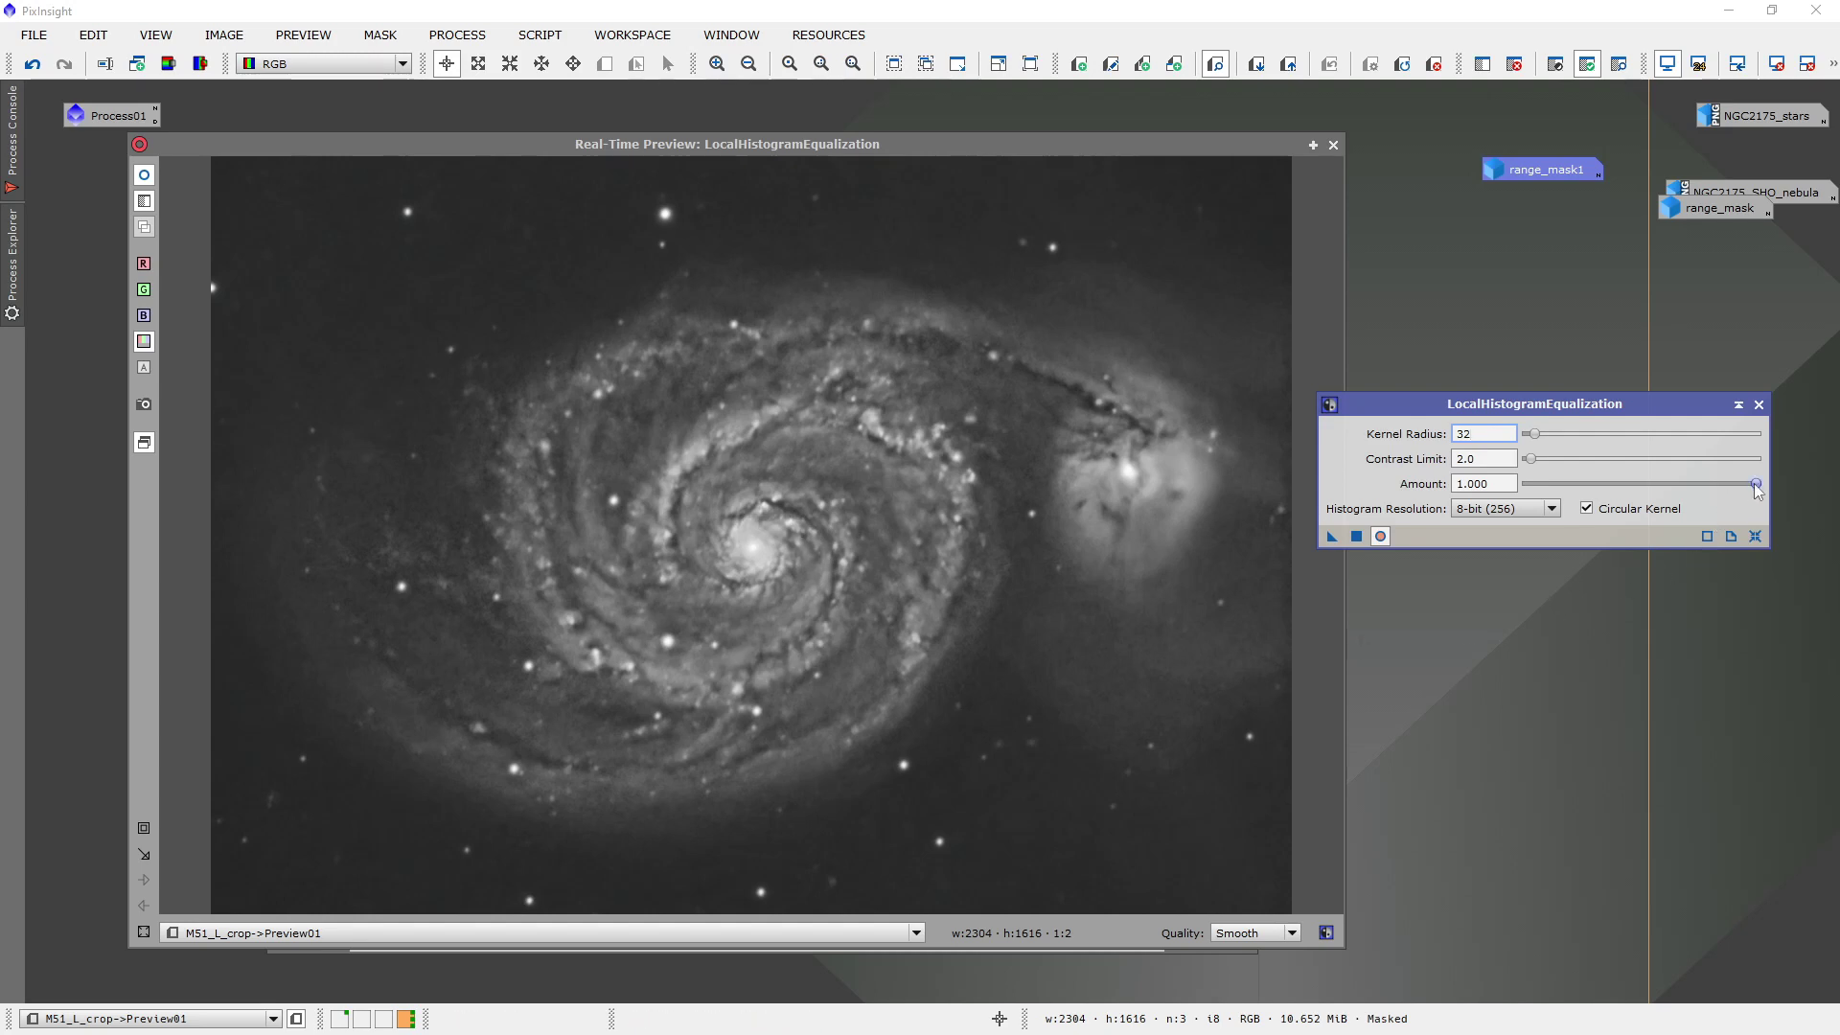
# Lower the amount to 0.140, nudge it up to 0.180, and close the preview.
pyautogui.moveTo(1756, 491); pyautogui.dragTo(1640, 513)
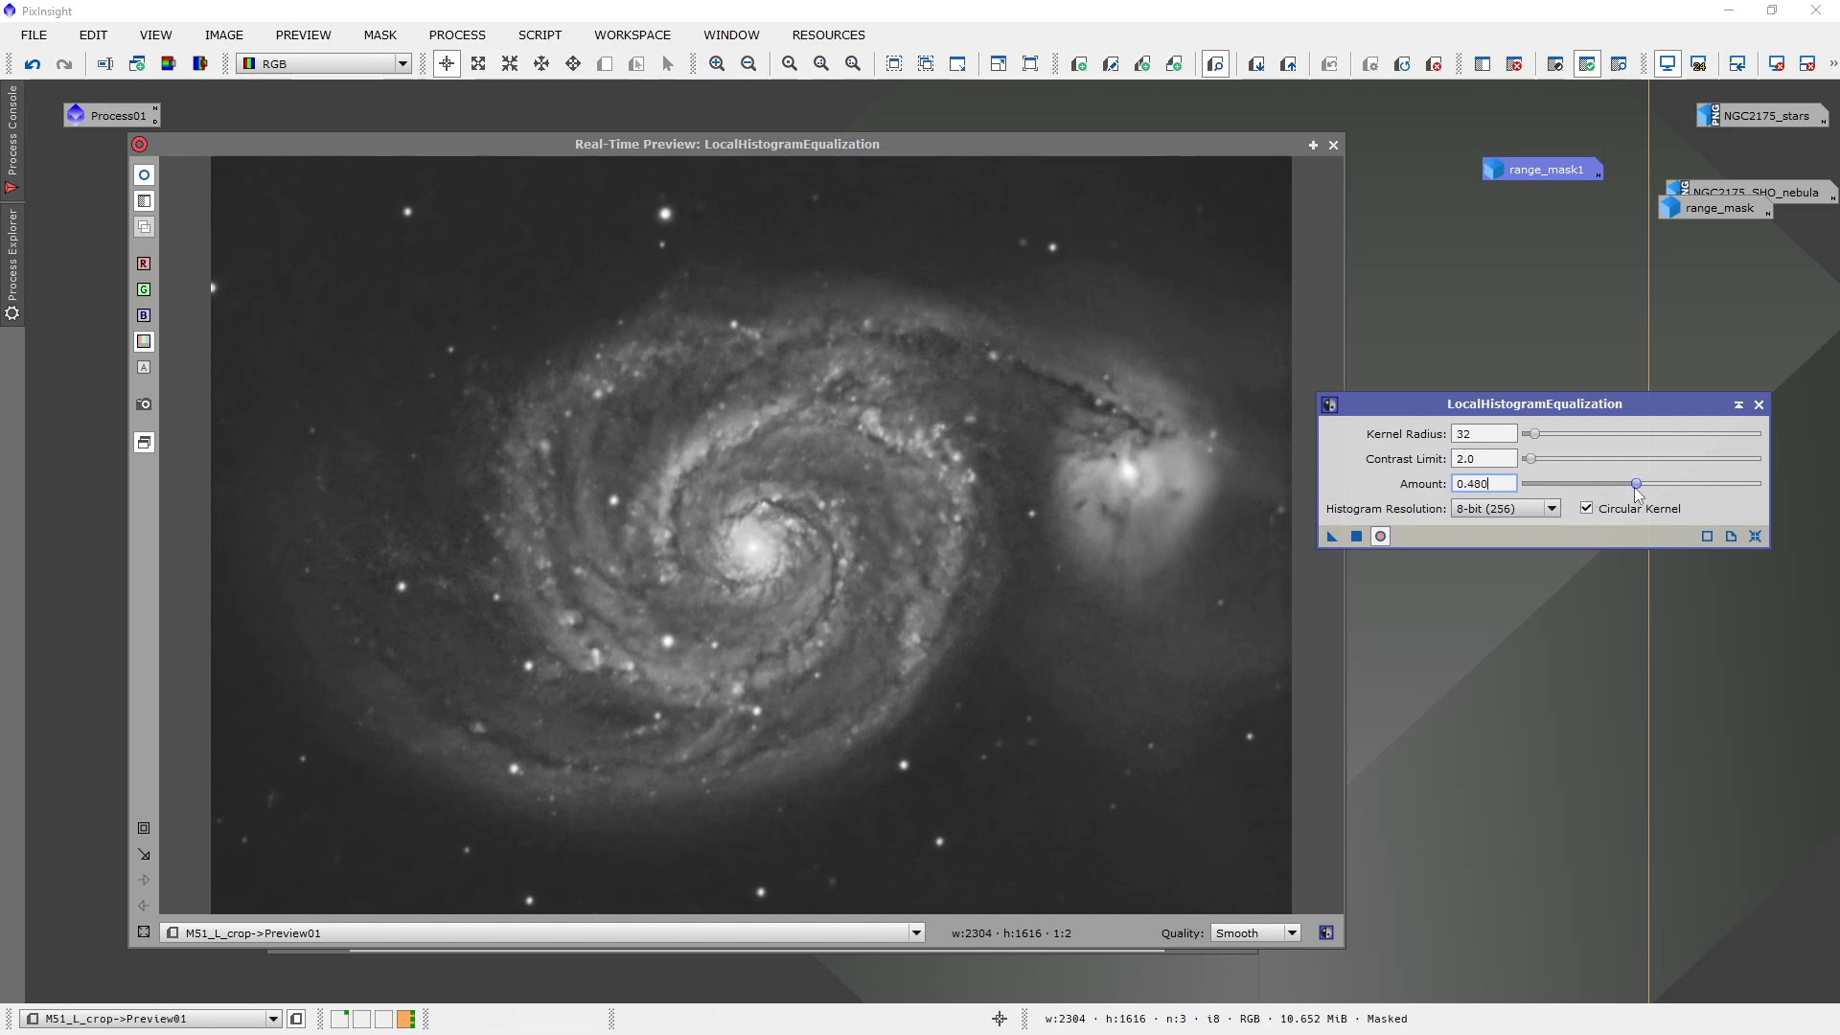
pyautogui.moveTo(1636, 485); pyautogui.dragTo(1559, 485)
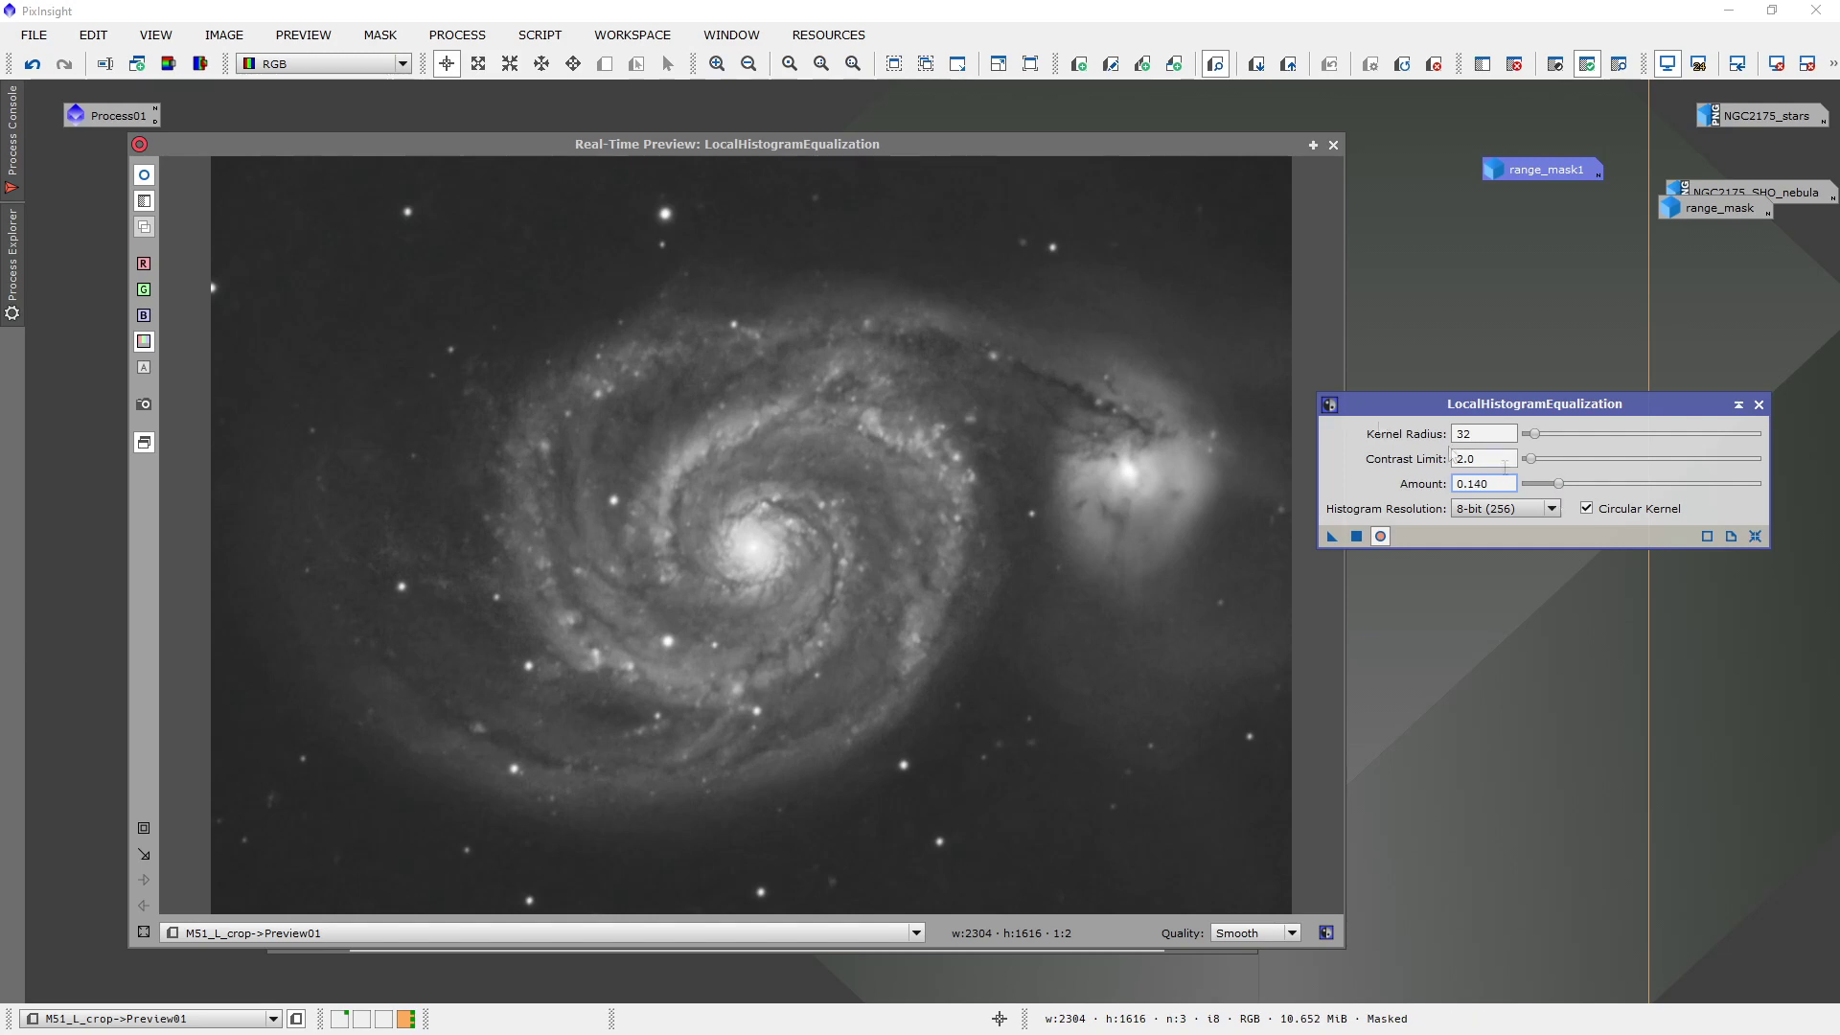
pyautogui.click(145, 177)
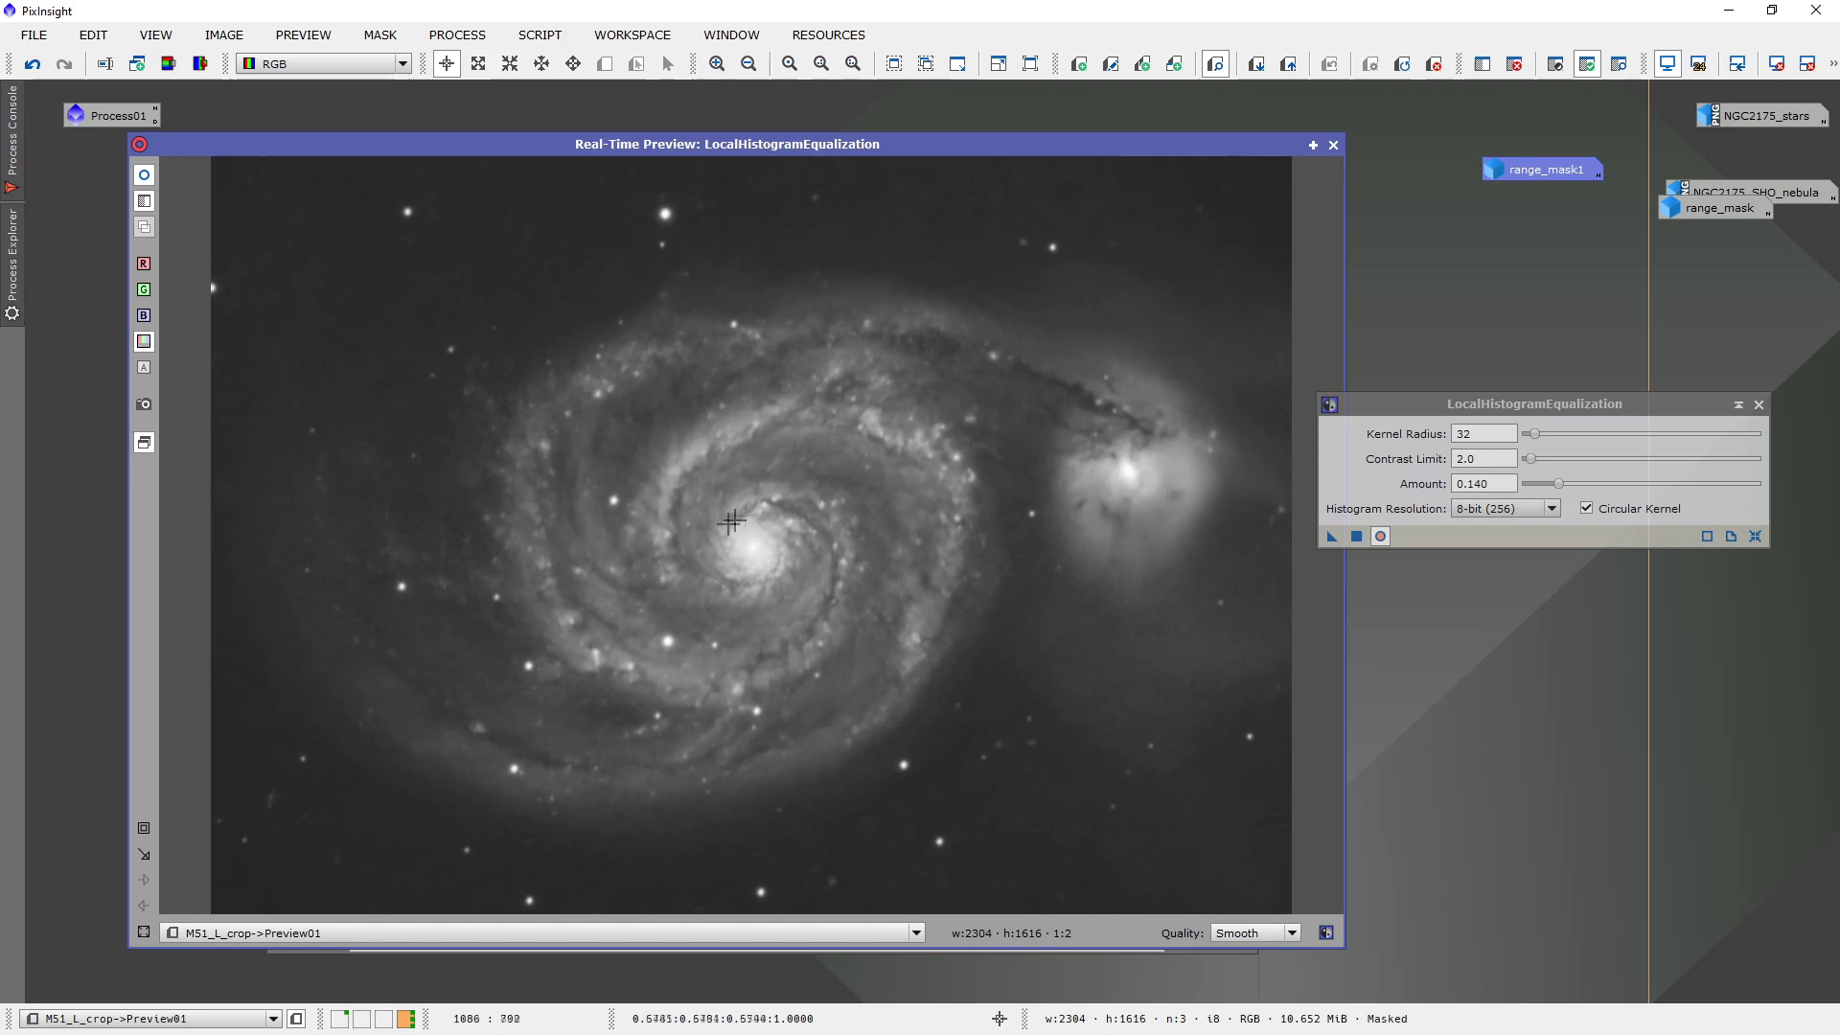
pyautogui.click(1558, 492)
pyautogui.moveTo(1561, 489); pyautogui.dragTo(1568, 491)
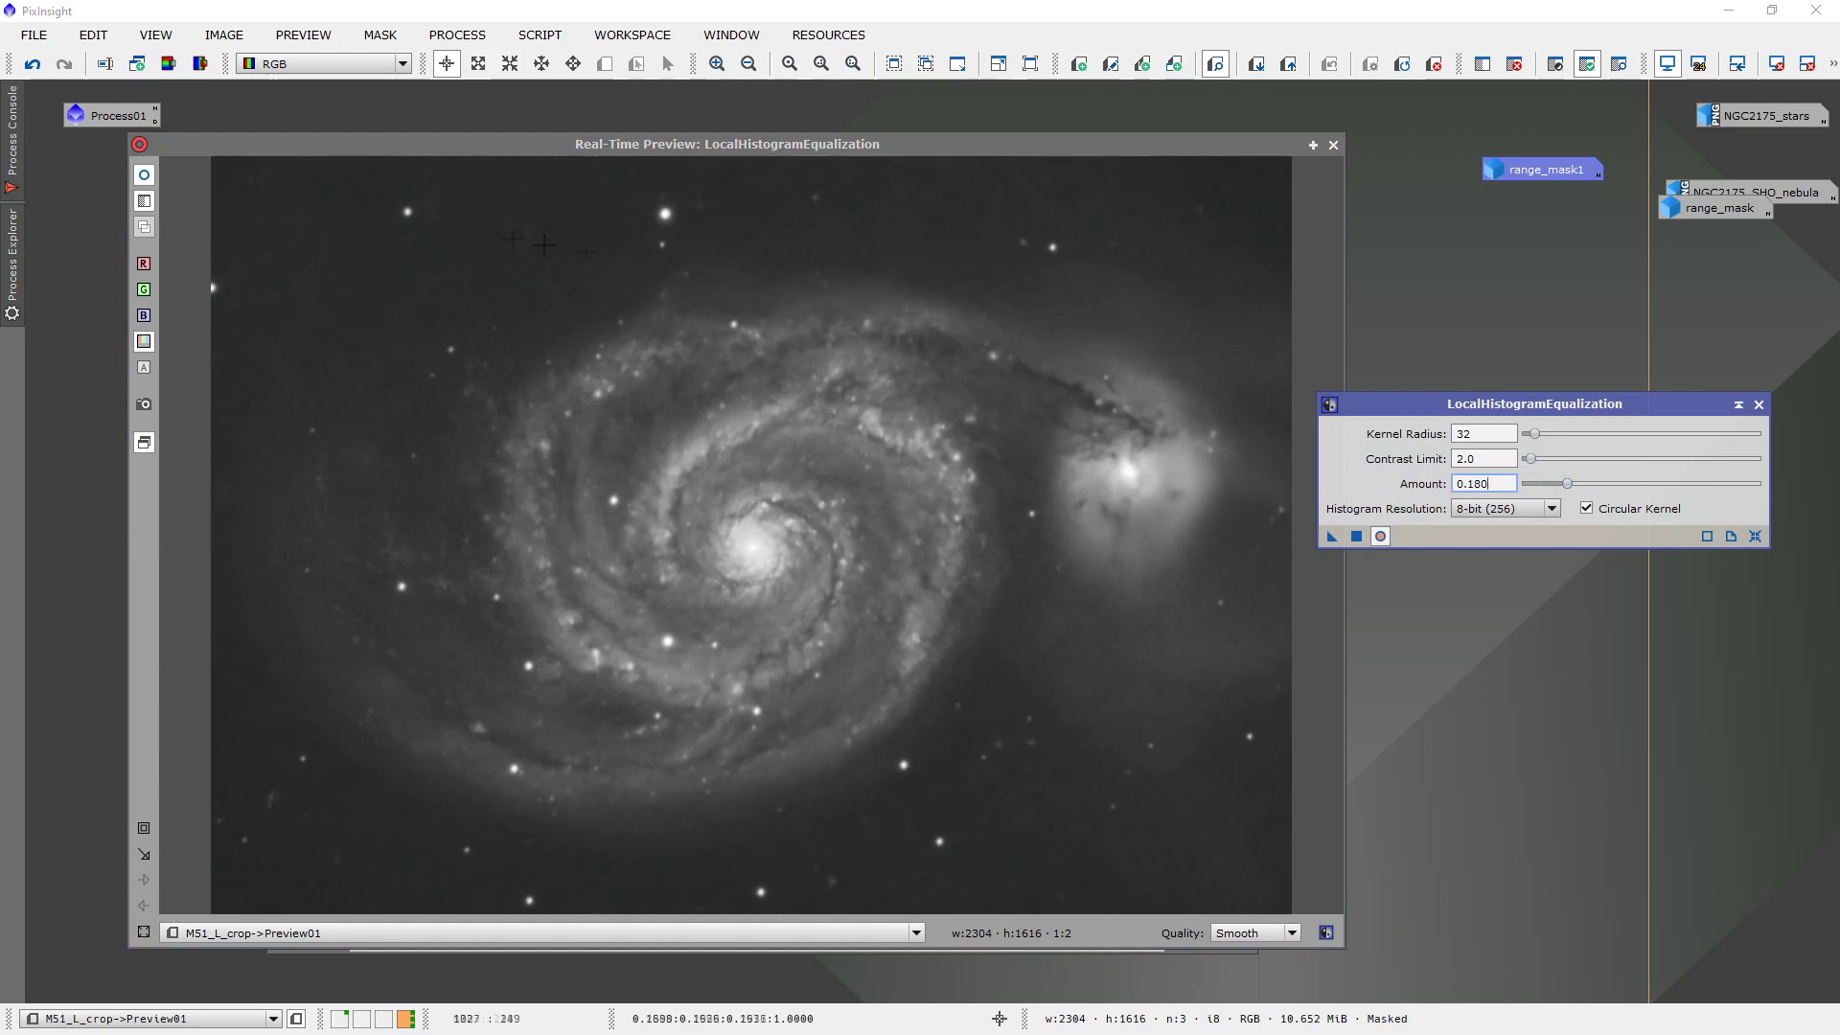
pyautogui.click(143, 182)
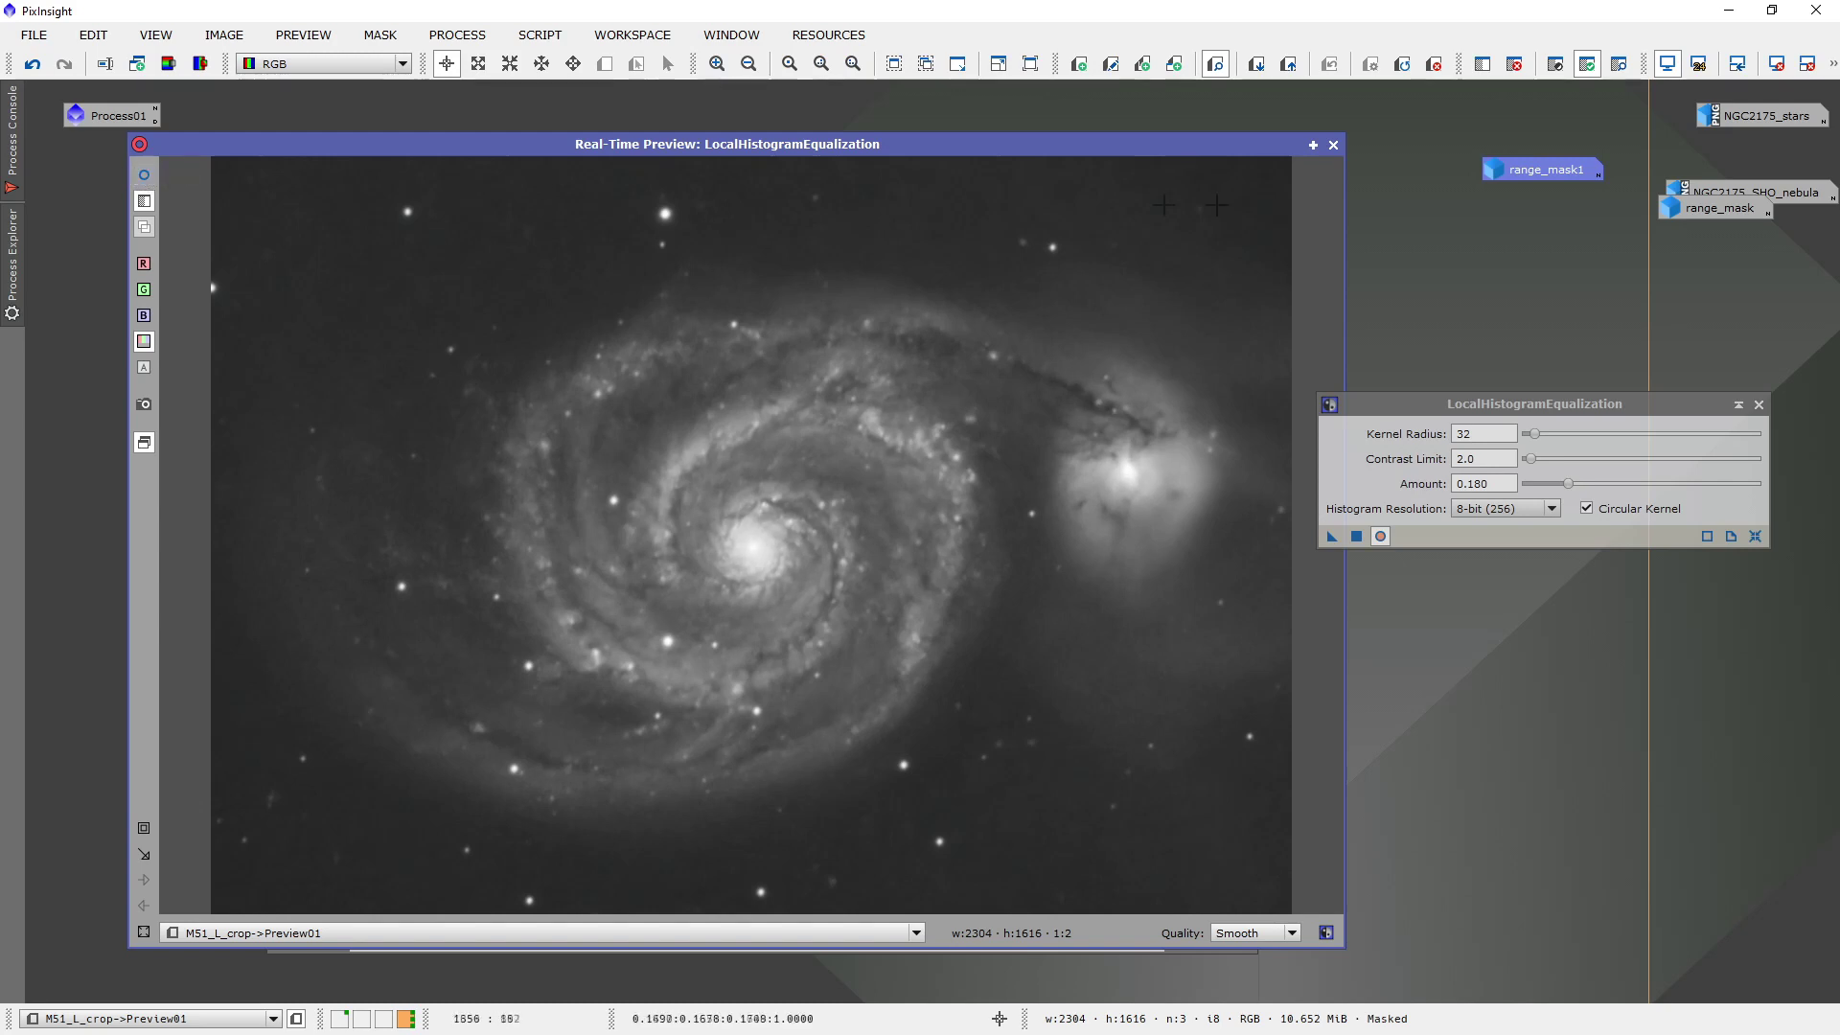
pyautogui.click(1333, 144)
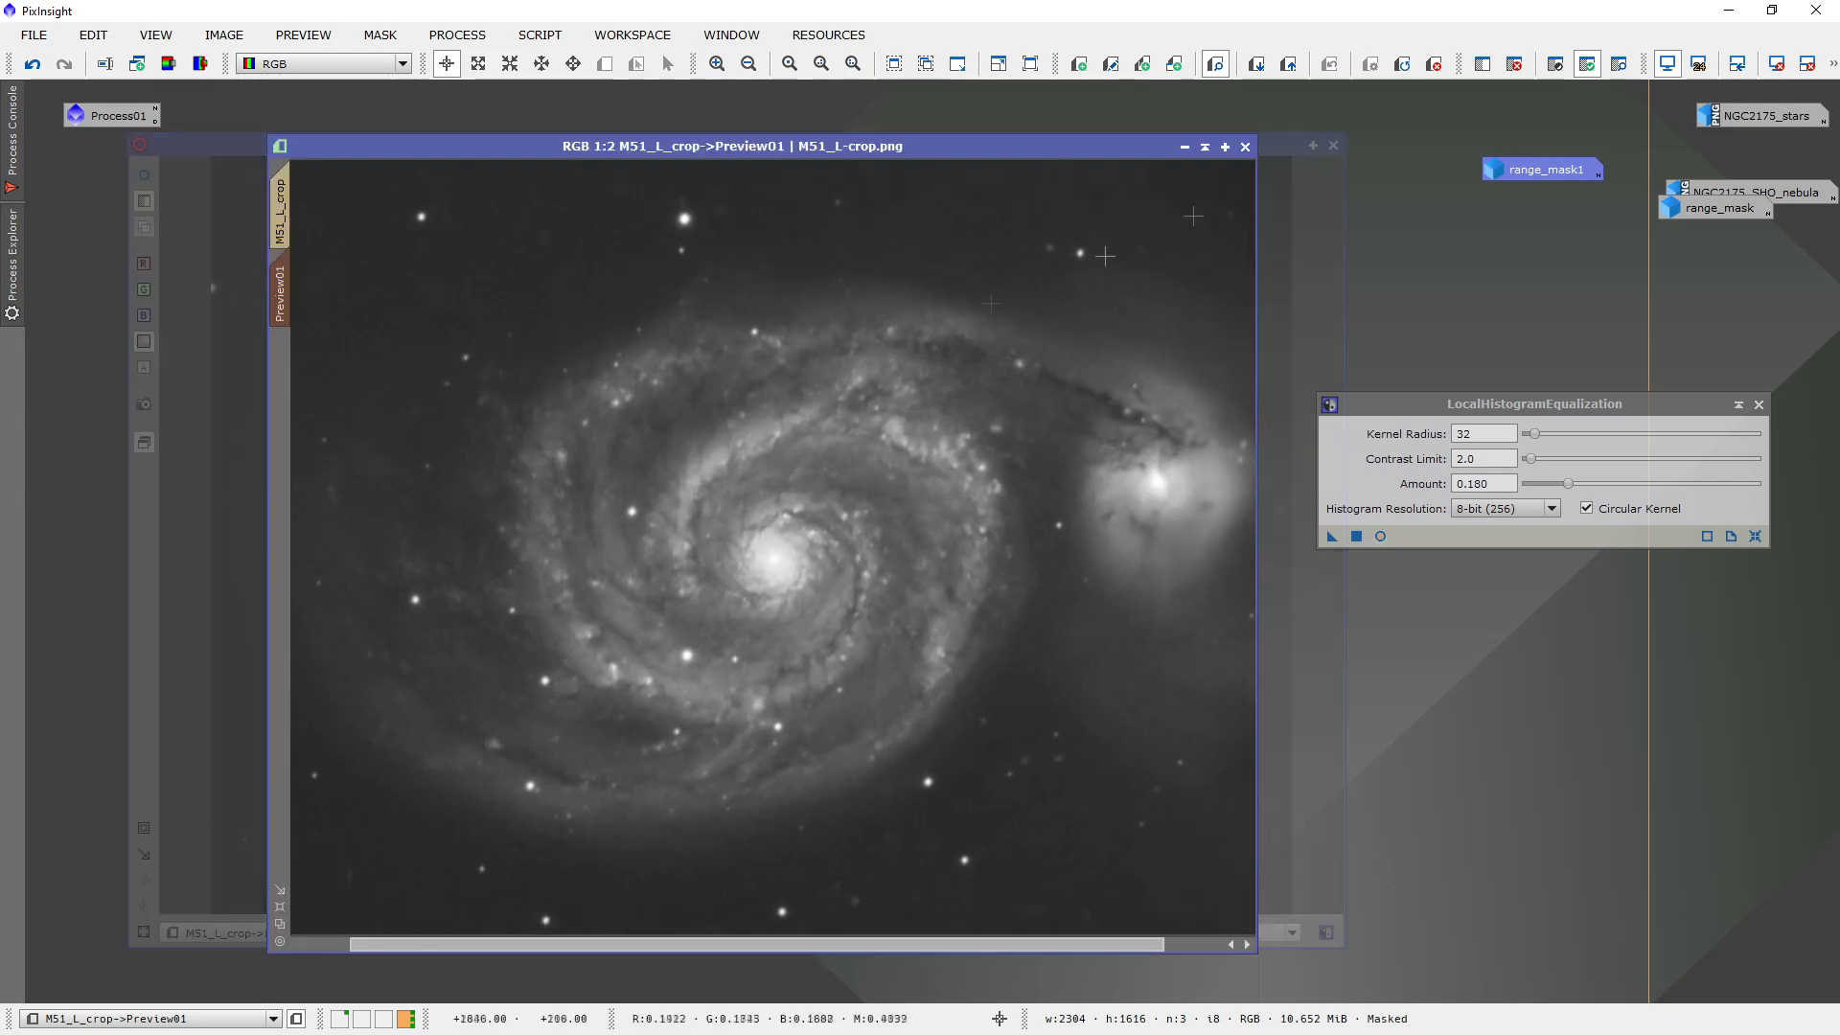
# Apply the radius 32, amount 0.180 equalization to full M51_L_crop and zoom in to 1:2.
pyautogui.click(281, 211)
pyautogui.moveTo(1332, 535); pyautogui.dragTo(1010, 570)
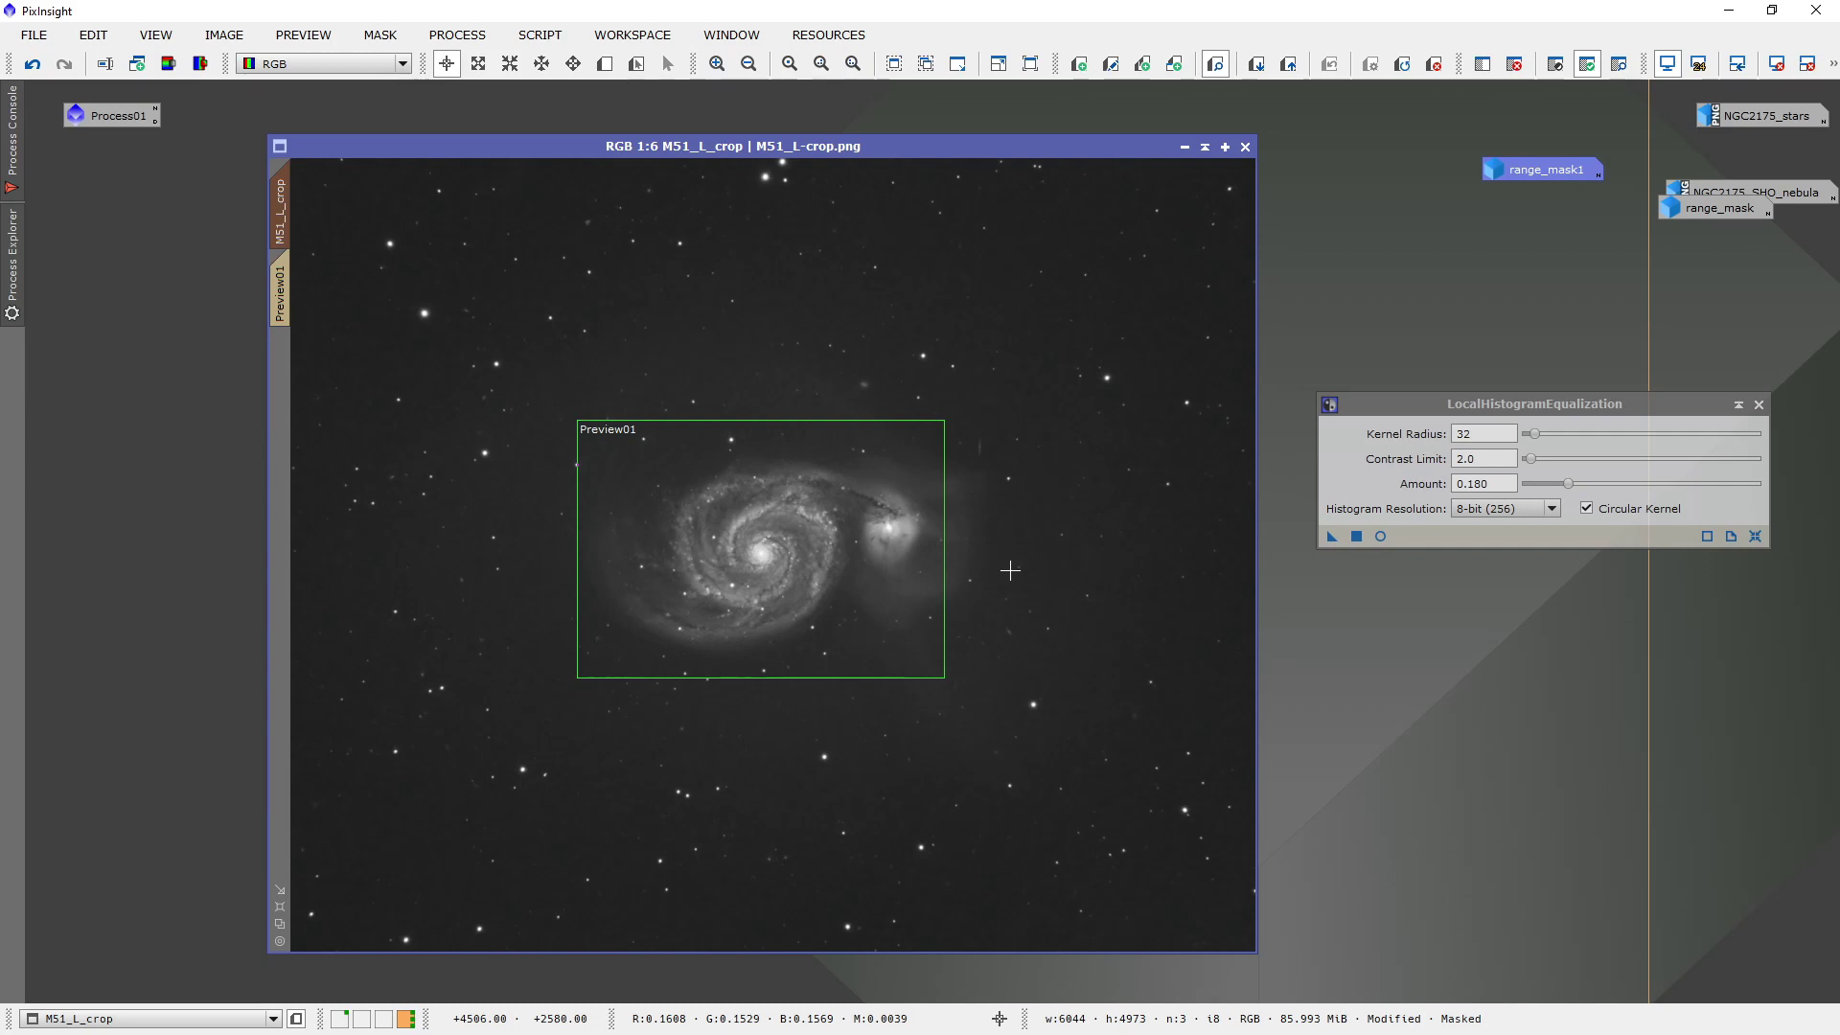
pyautogui.scroll(3, 1007, 565)
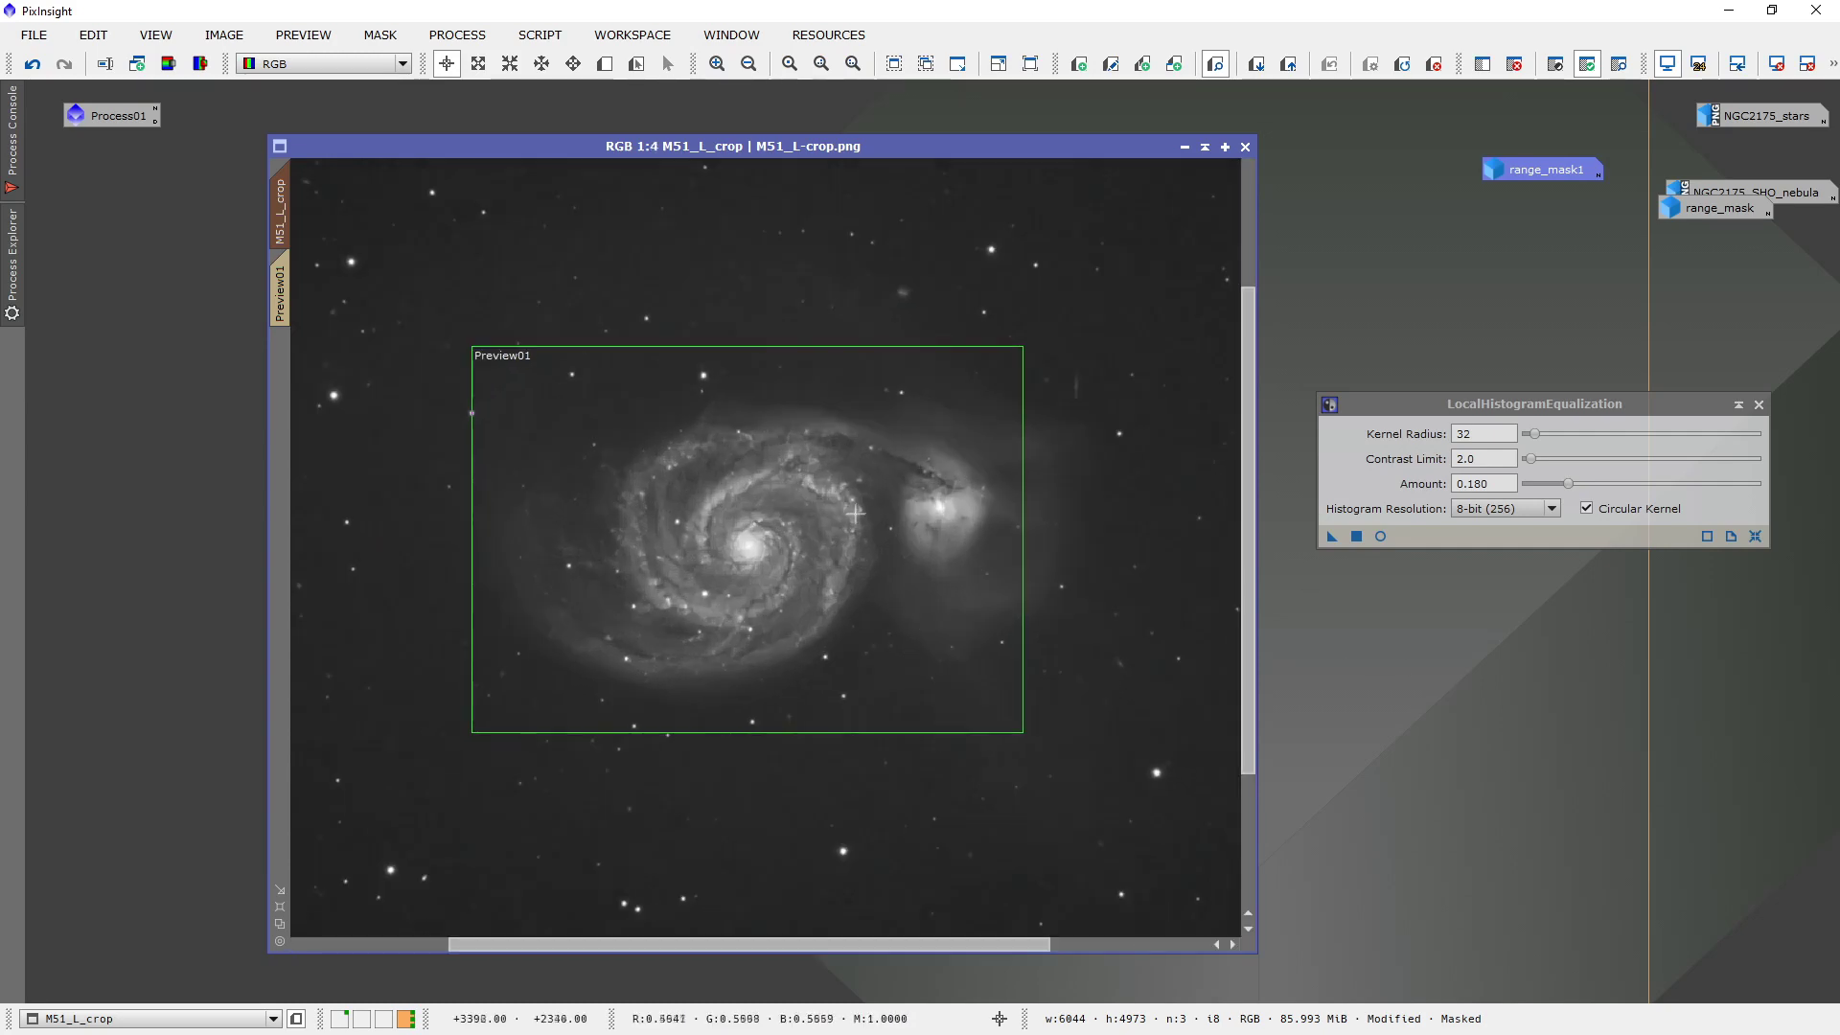
pyautogui.scroll(1, 853, 515)
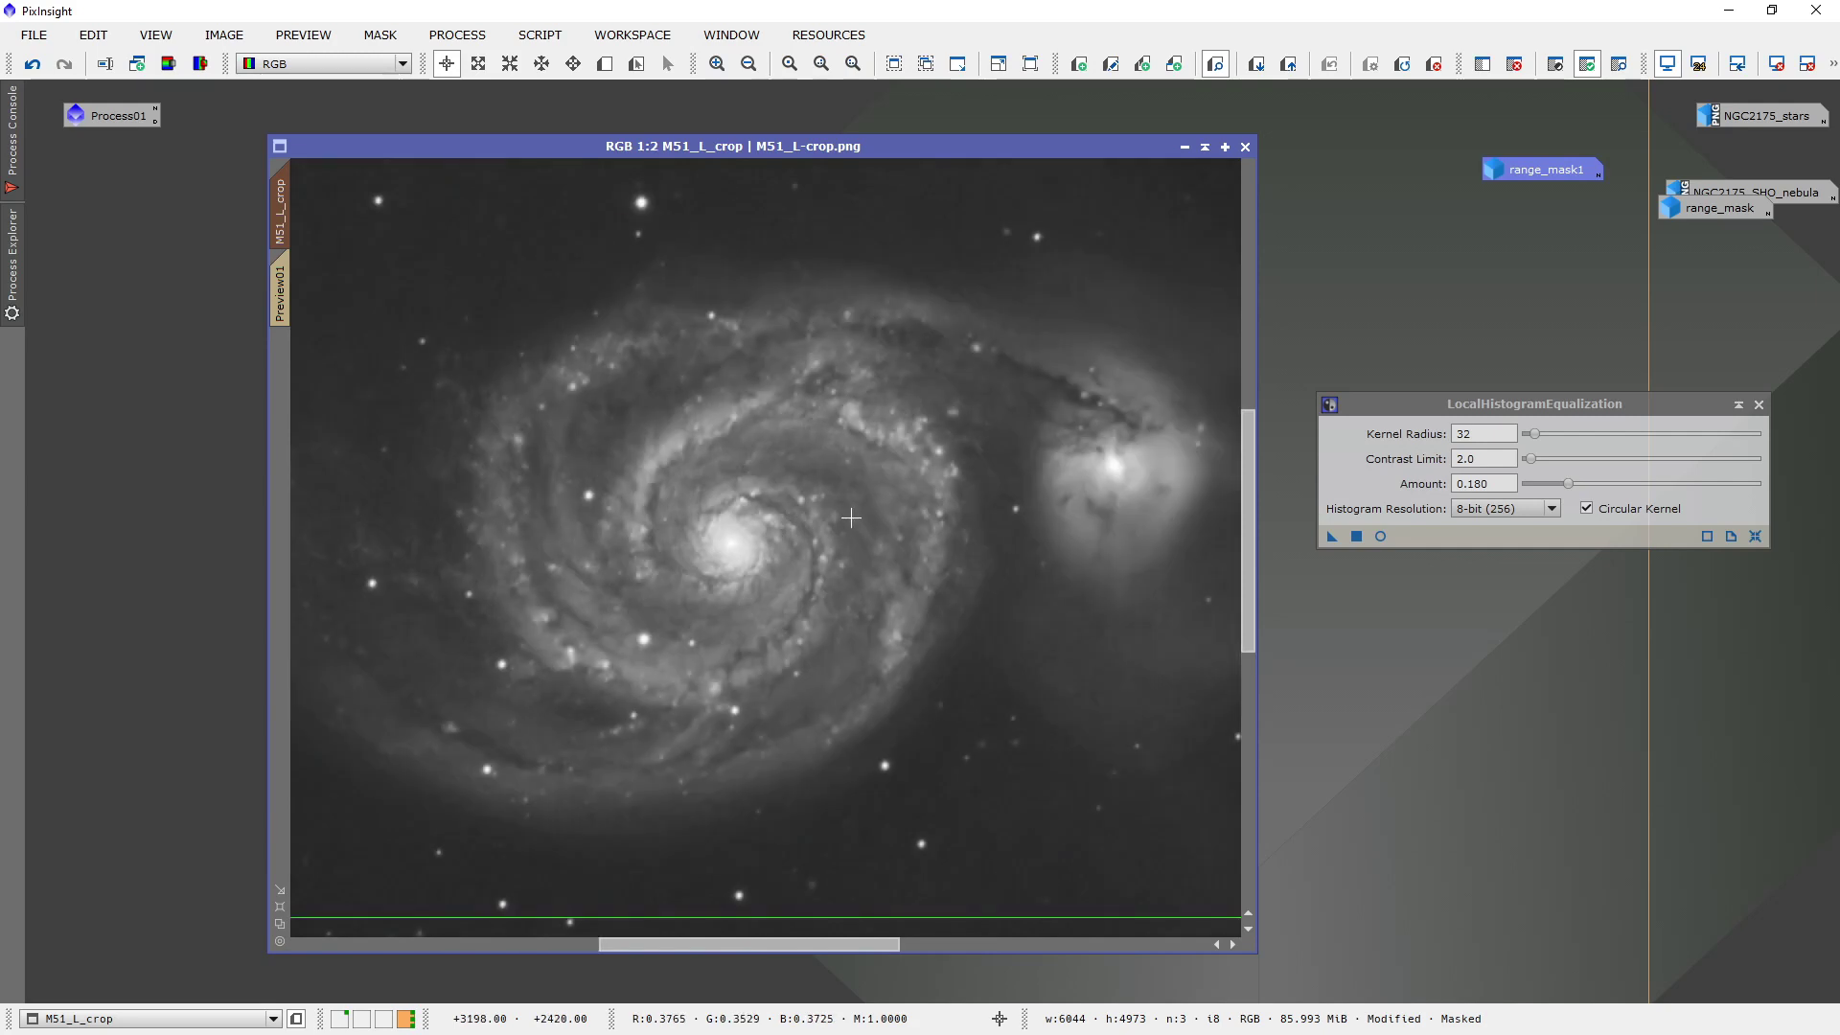
pyautogui.click(34, 64)
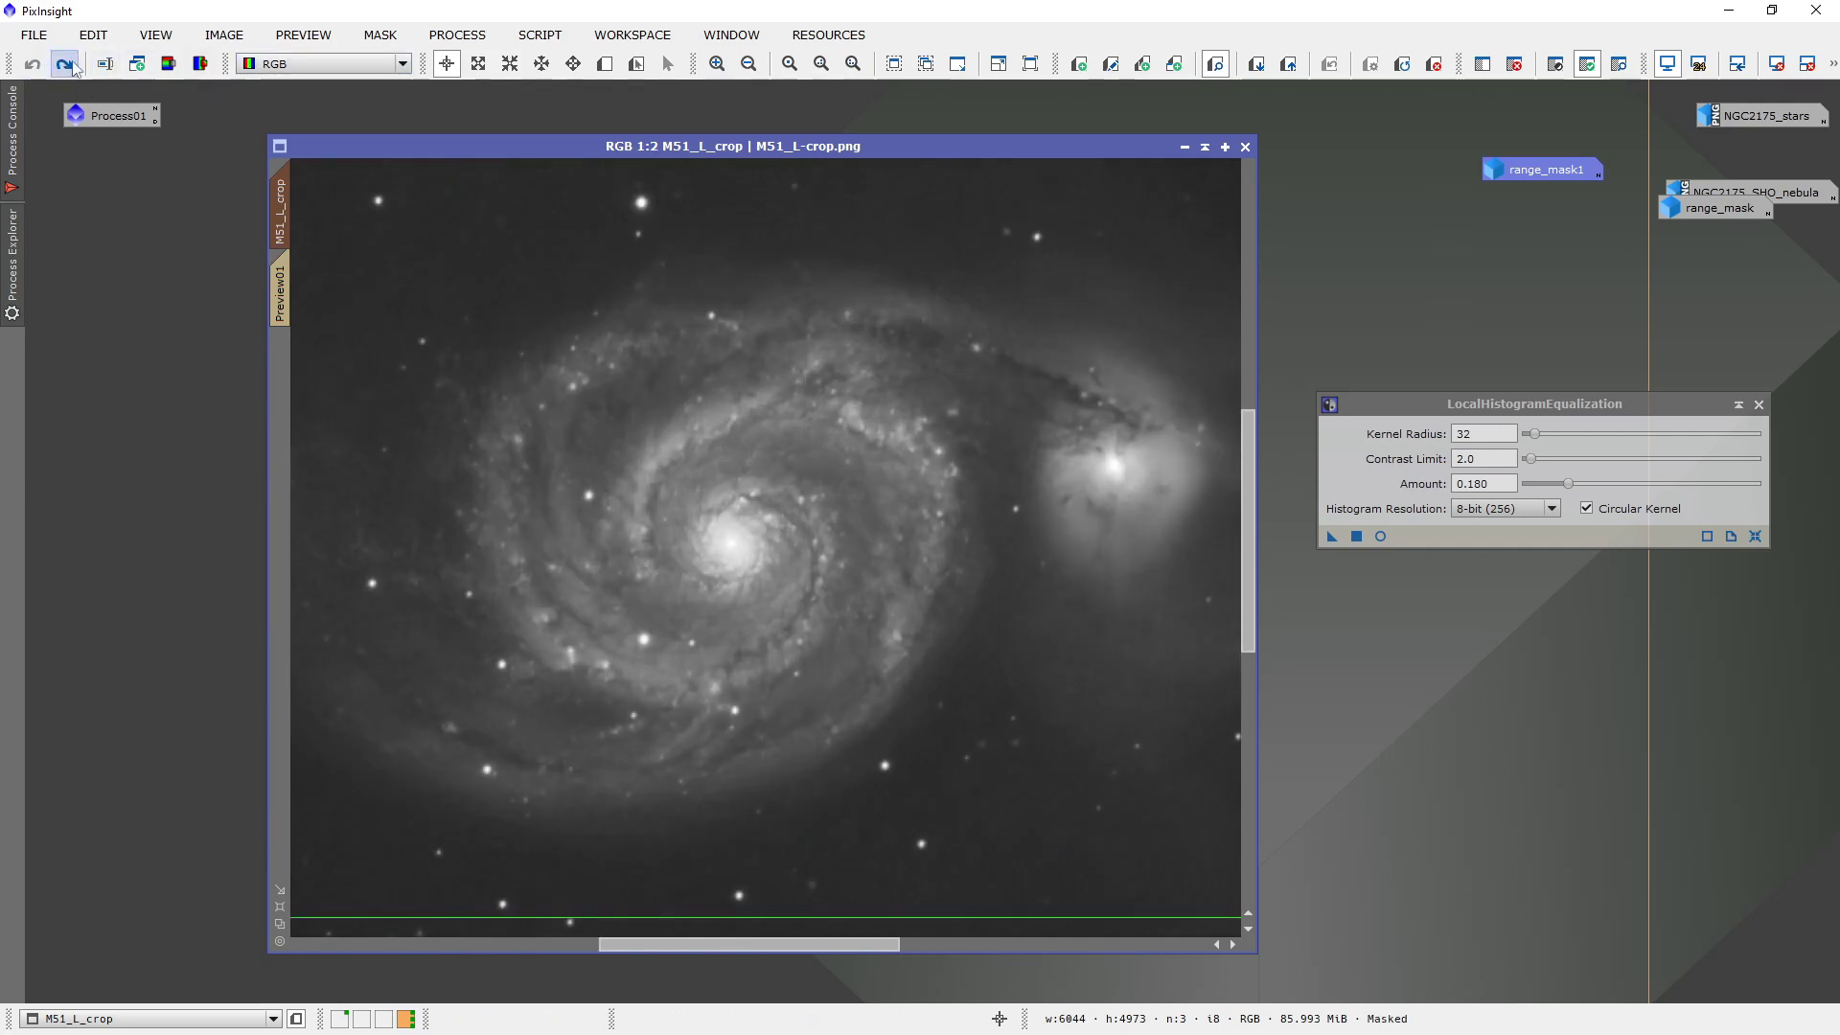
pyautogui.click(61, 65)
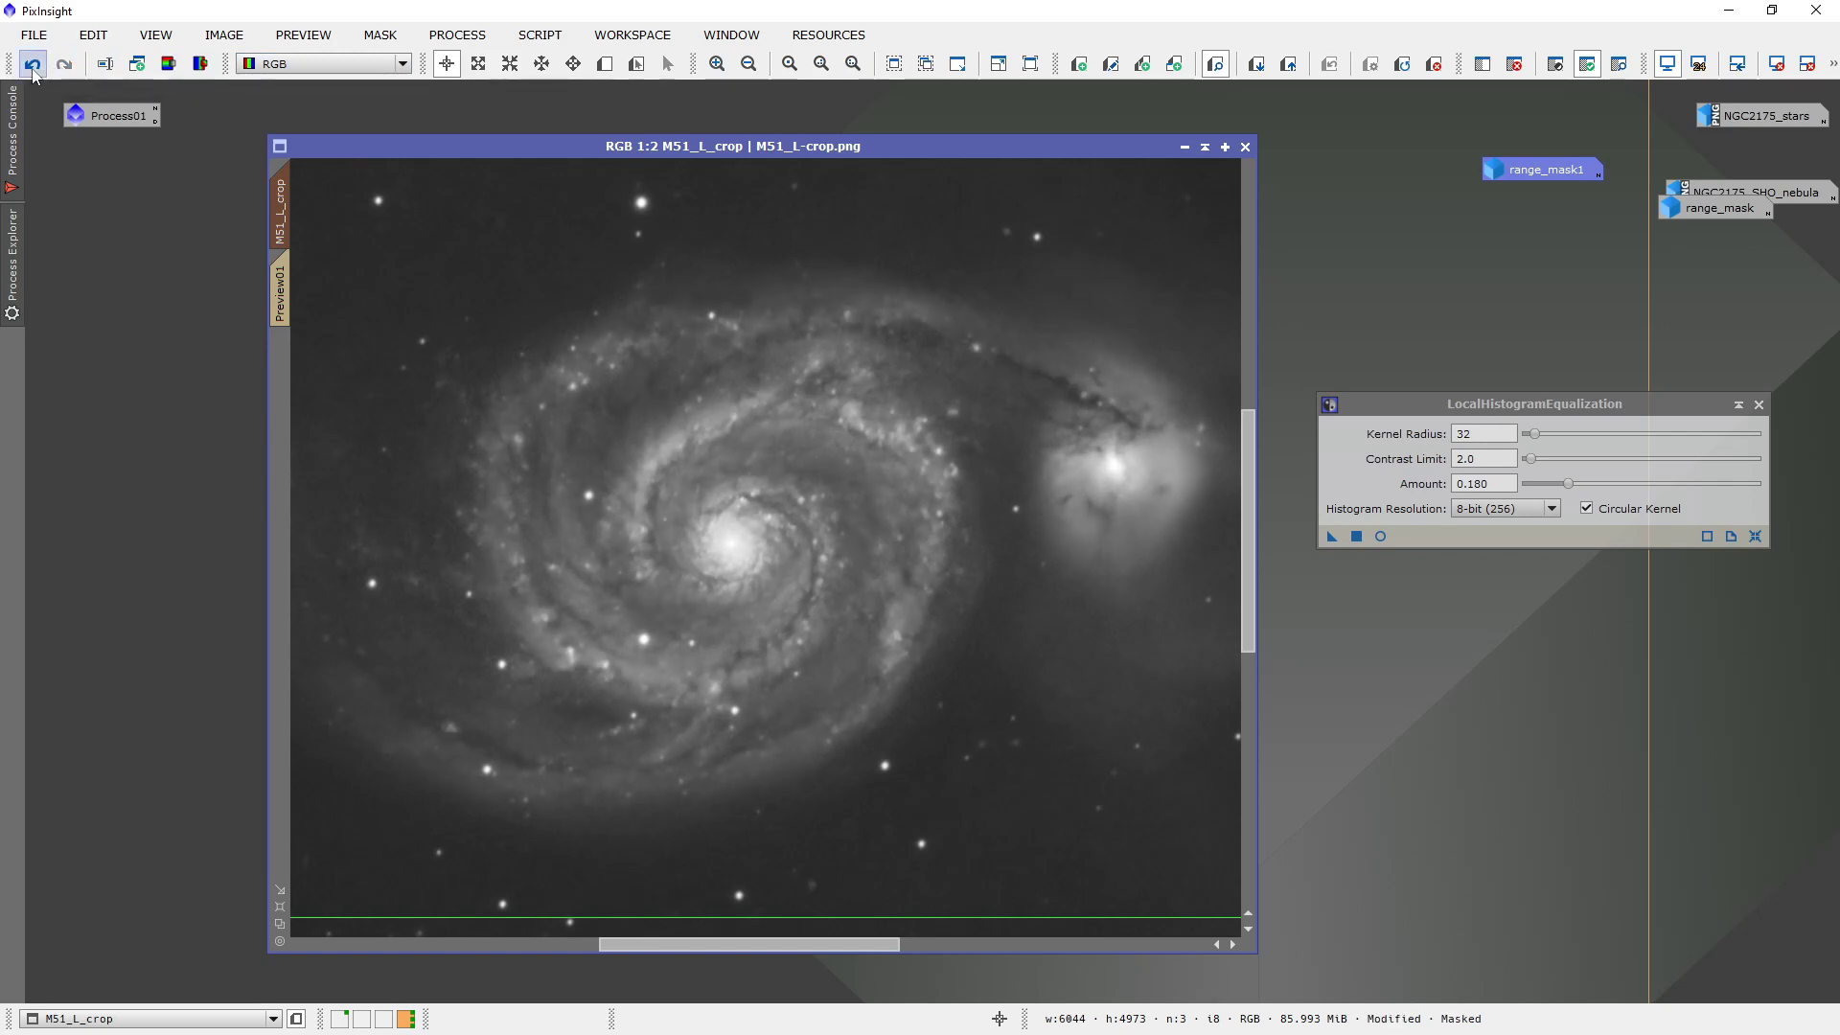
pyautogui.click(33, 65)
pyautogui.click(63, 65)
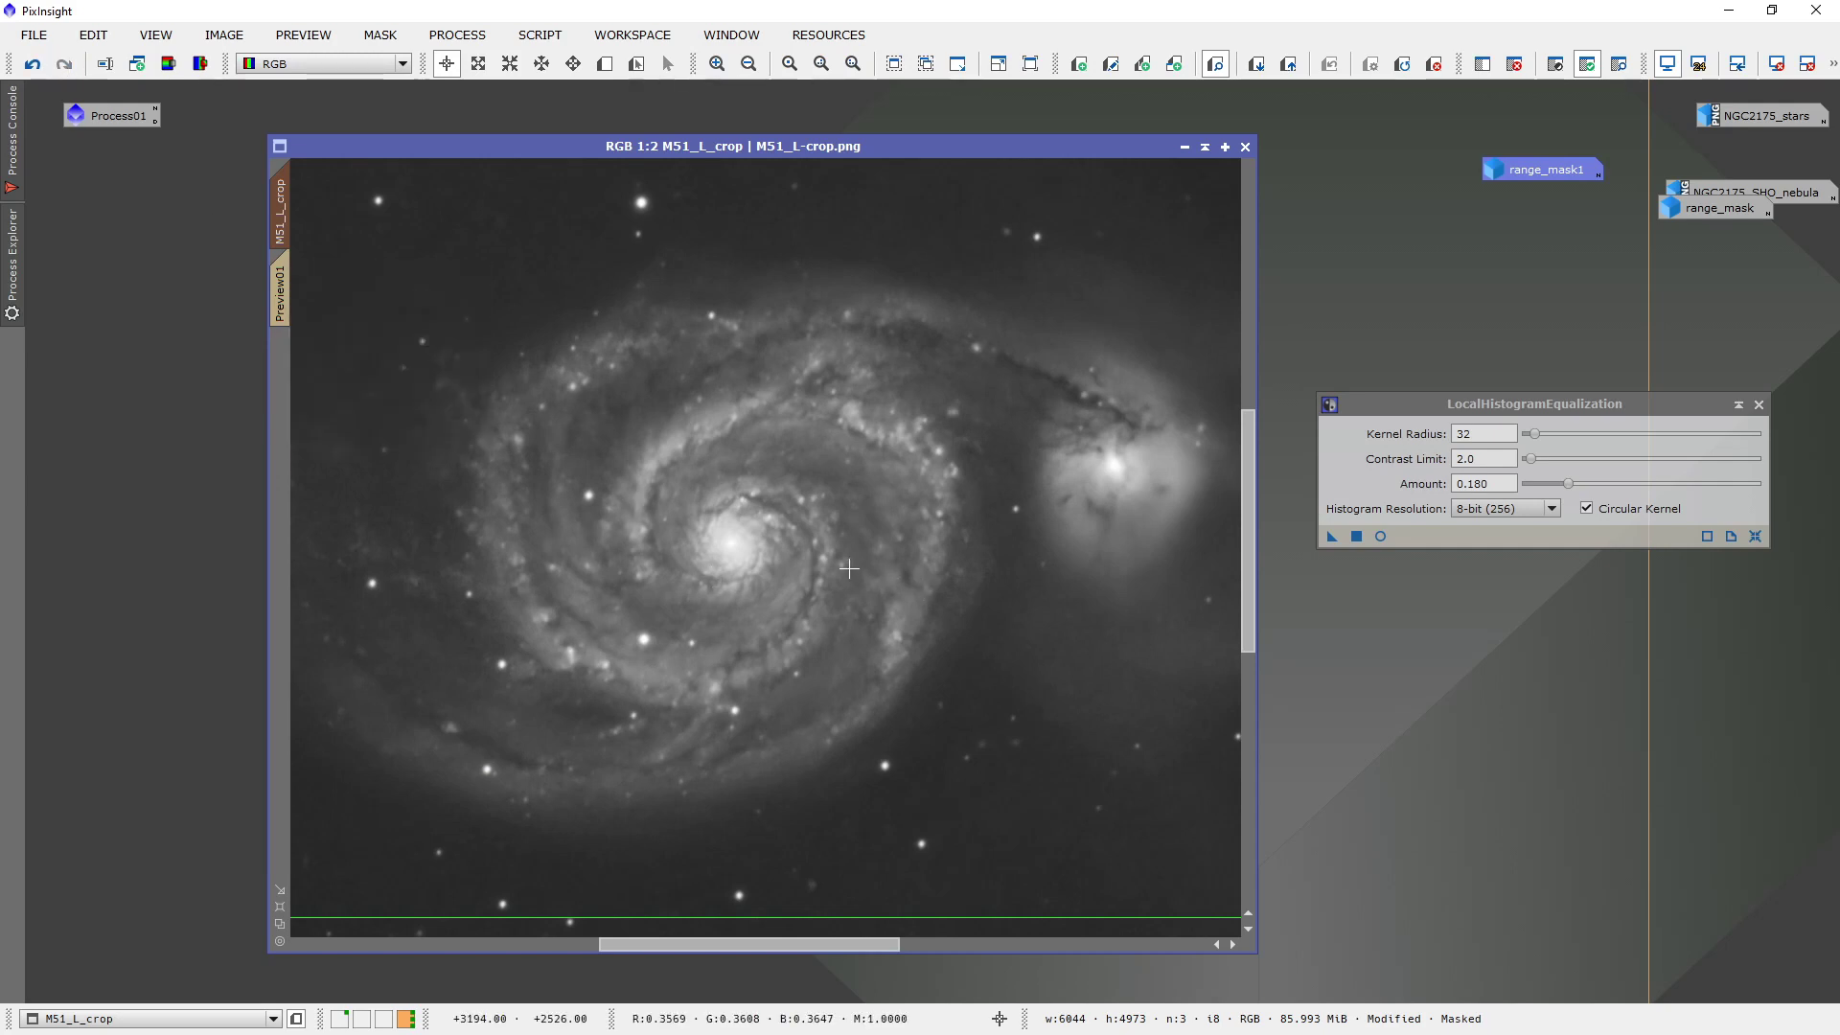
pyautogui.scroll(-1, 849, 569)
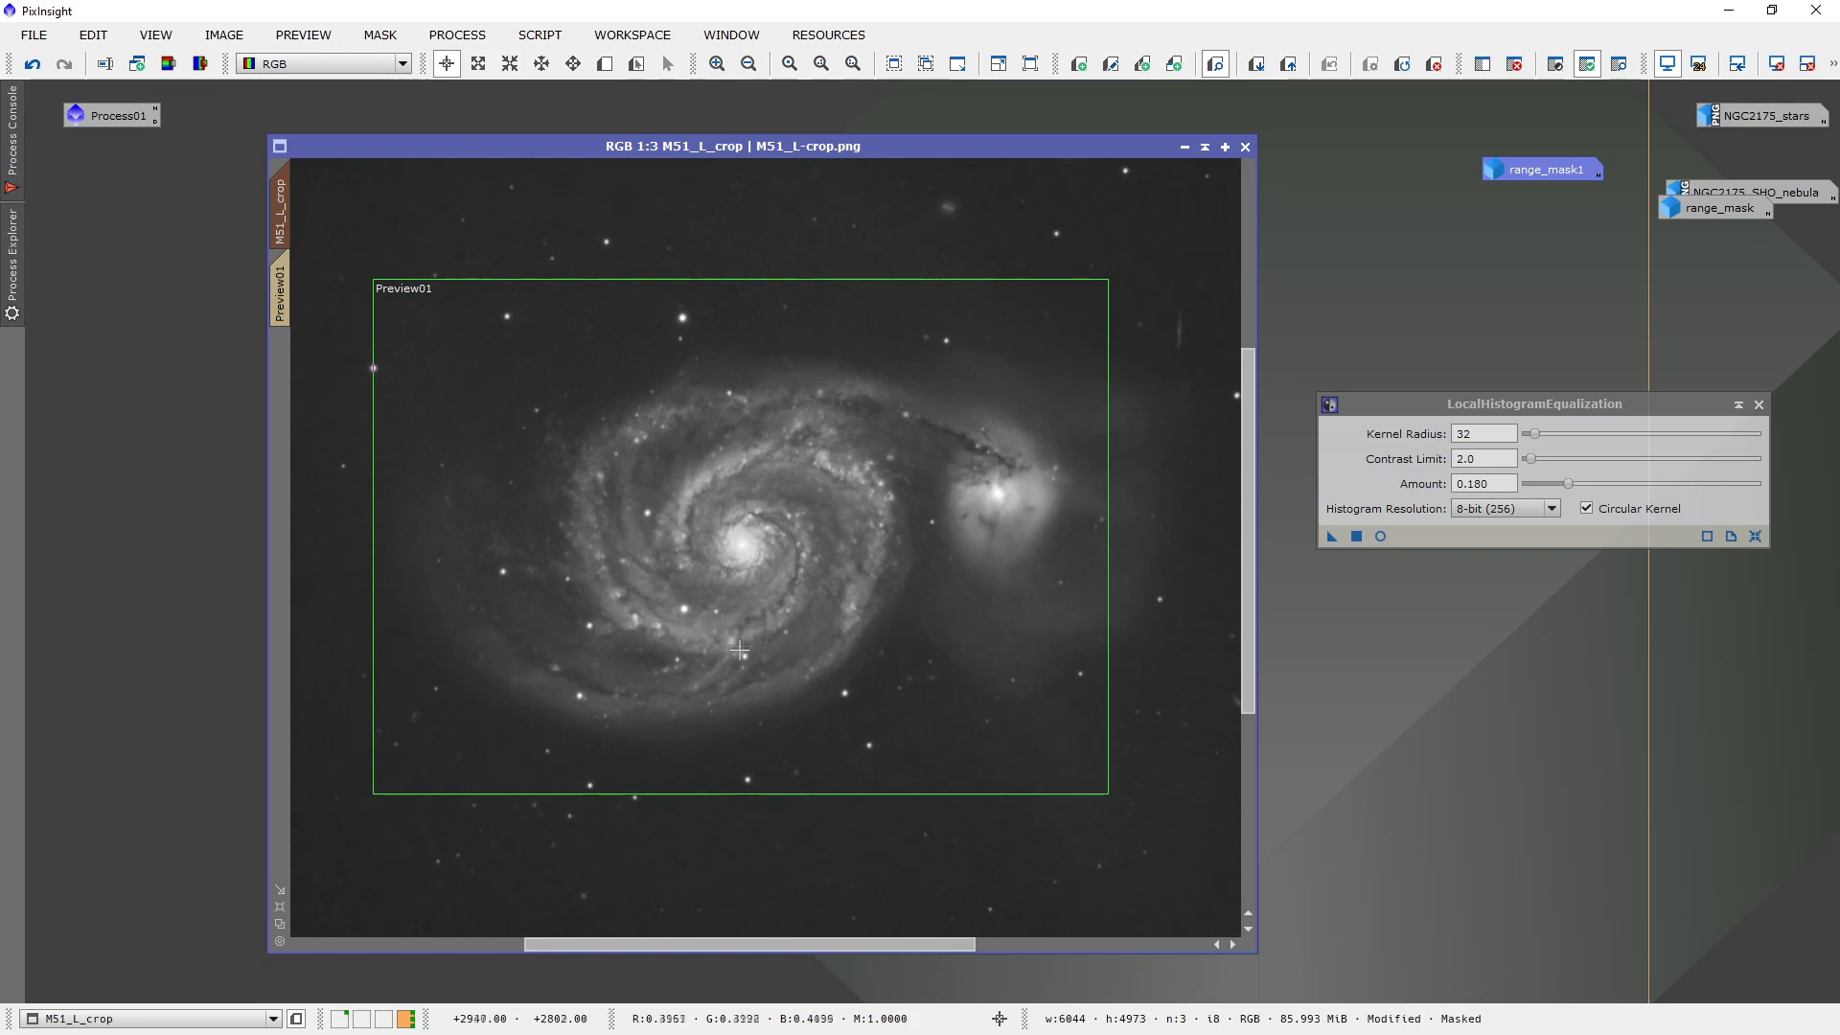
pyautogui.scroll(-2, 810, 626)
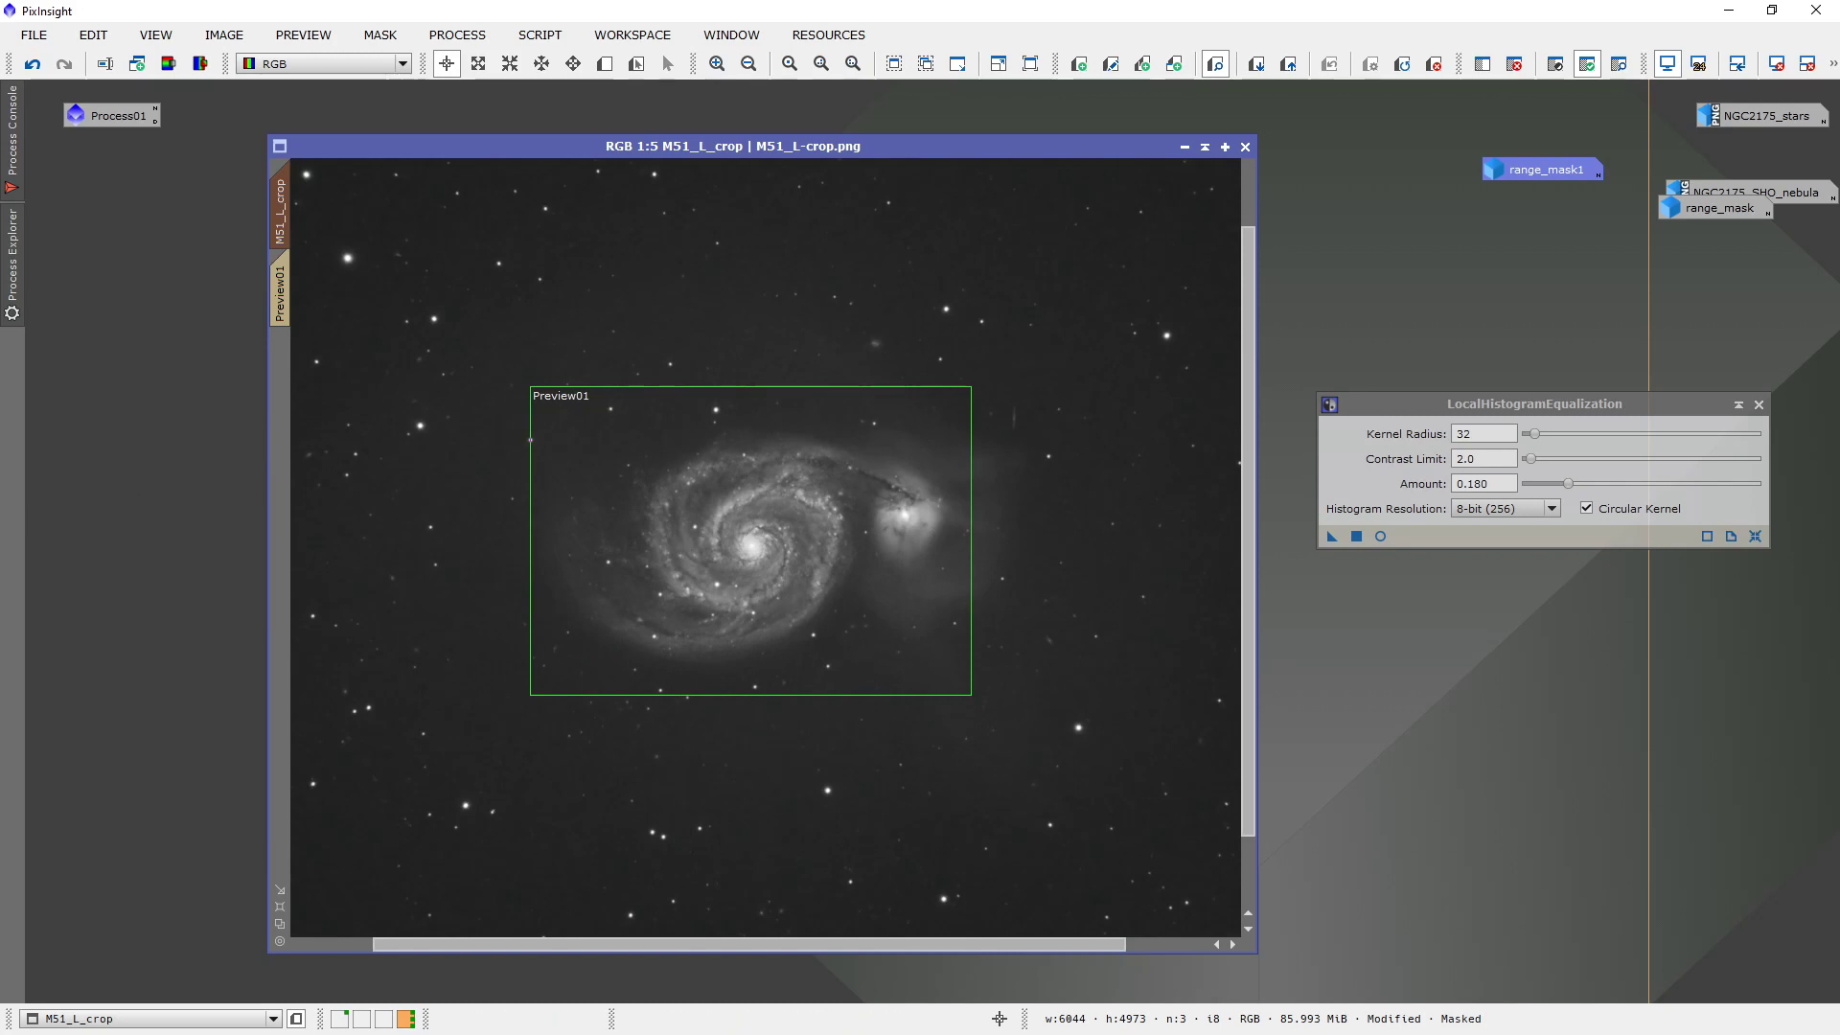
pyautogui.scroll(1, 782, 547)
pyautogui.scroll(2, 782, 547)
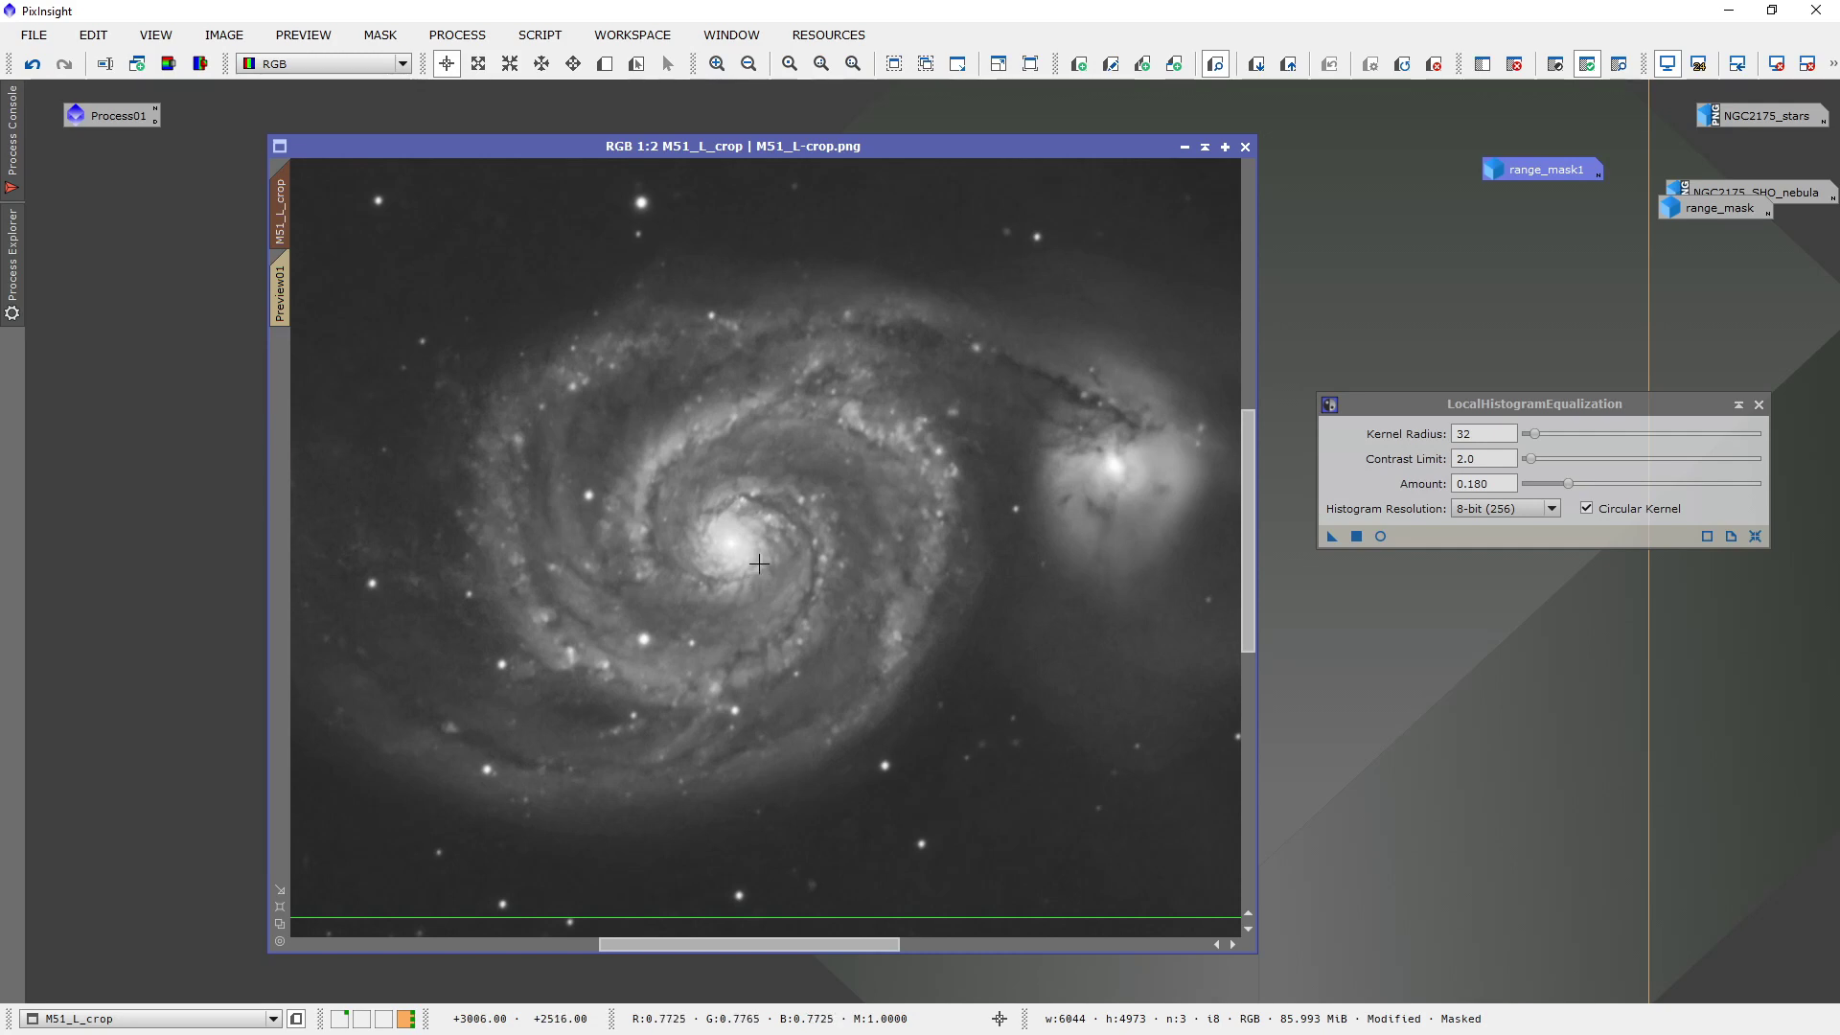
pyautogui.scroll(-3, 747, 553)
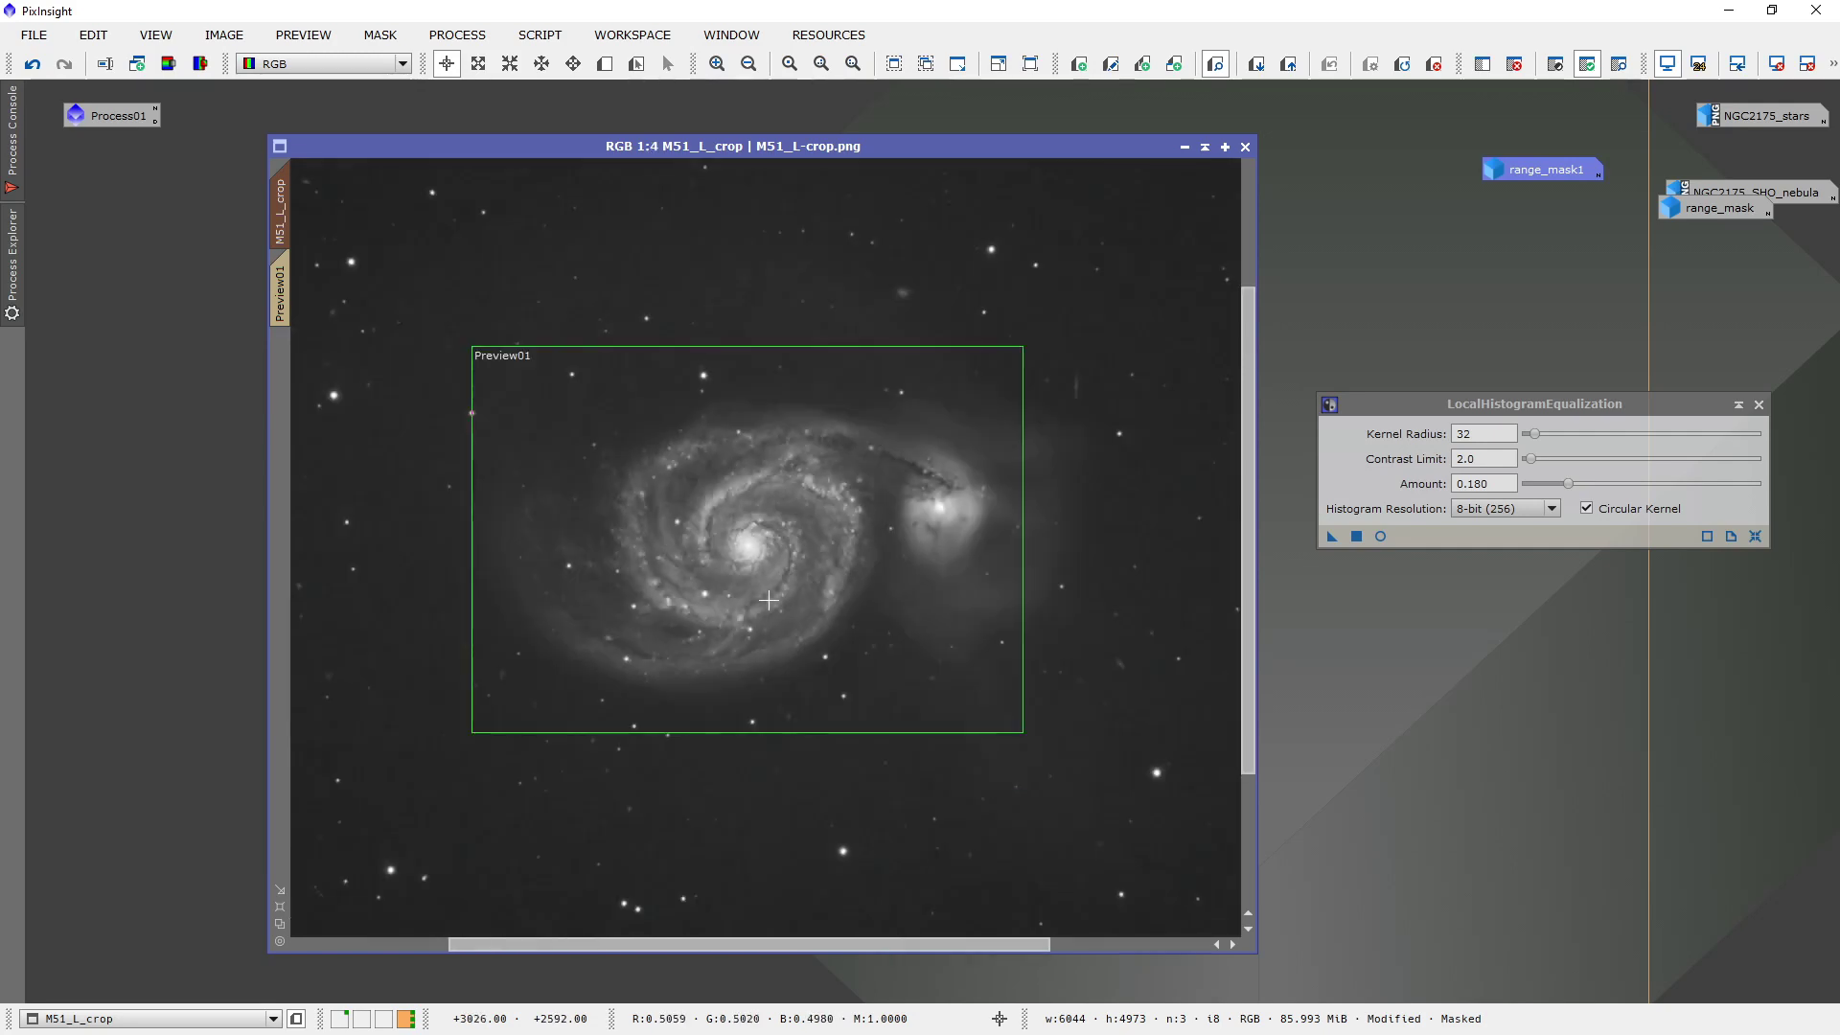